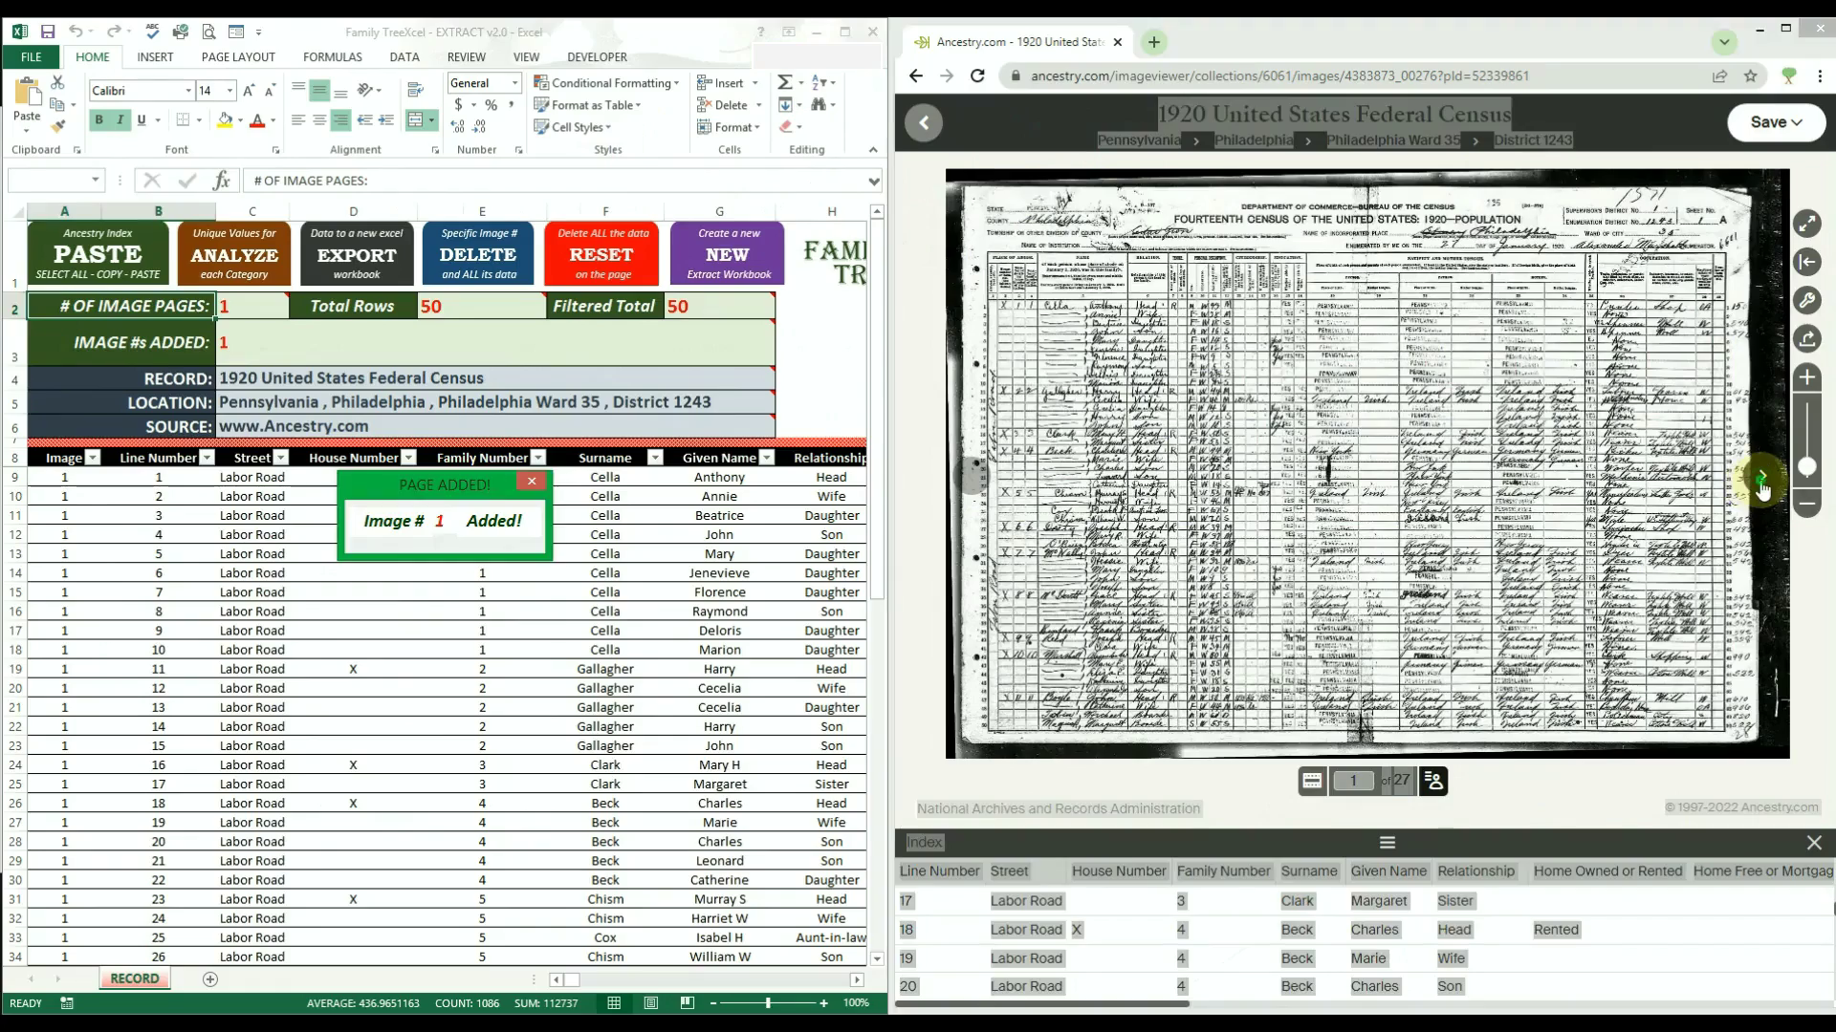
# Copy census images 2 and 3 from the browser and paste each index into the workbook.
pyautogui.click(1762, 476)
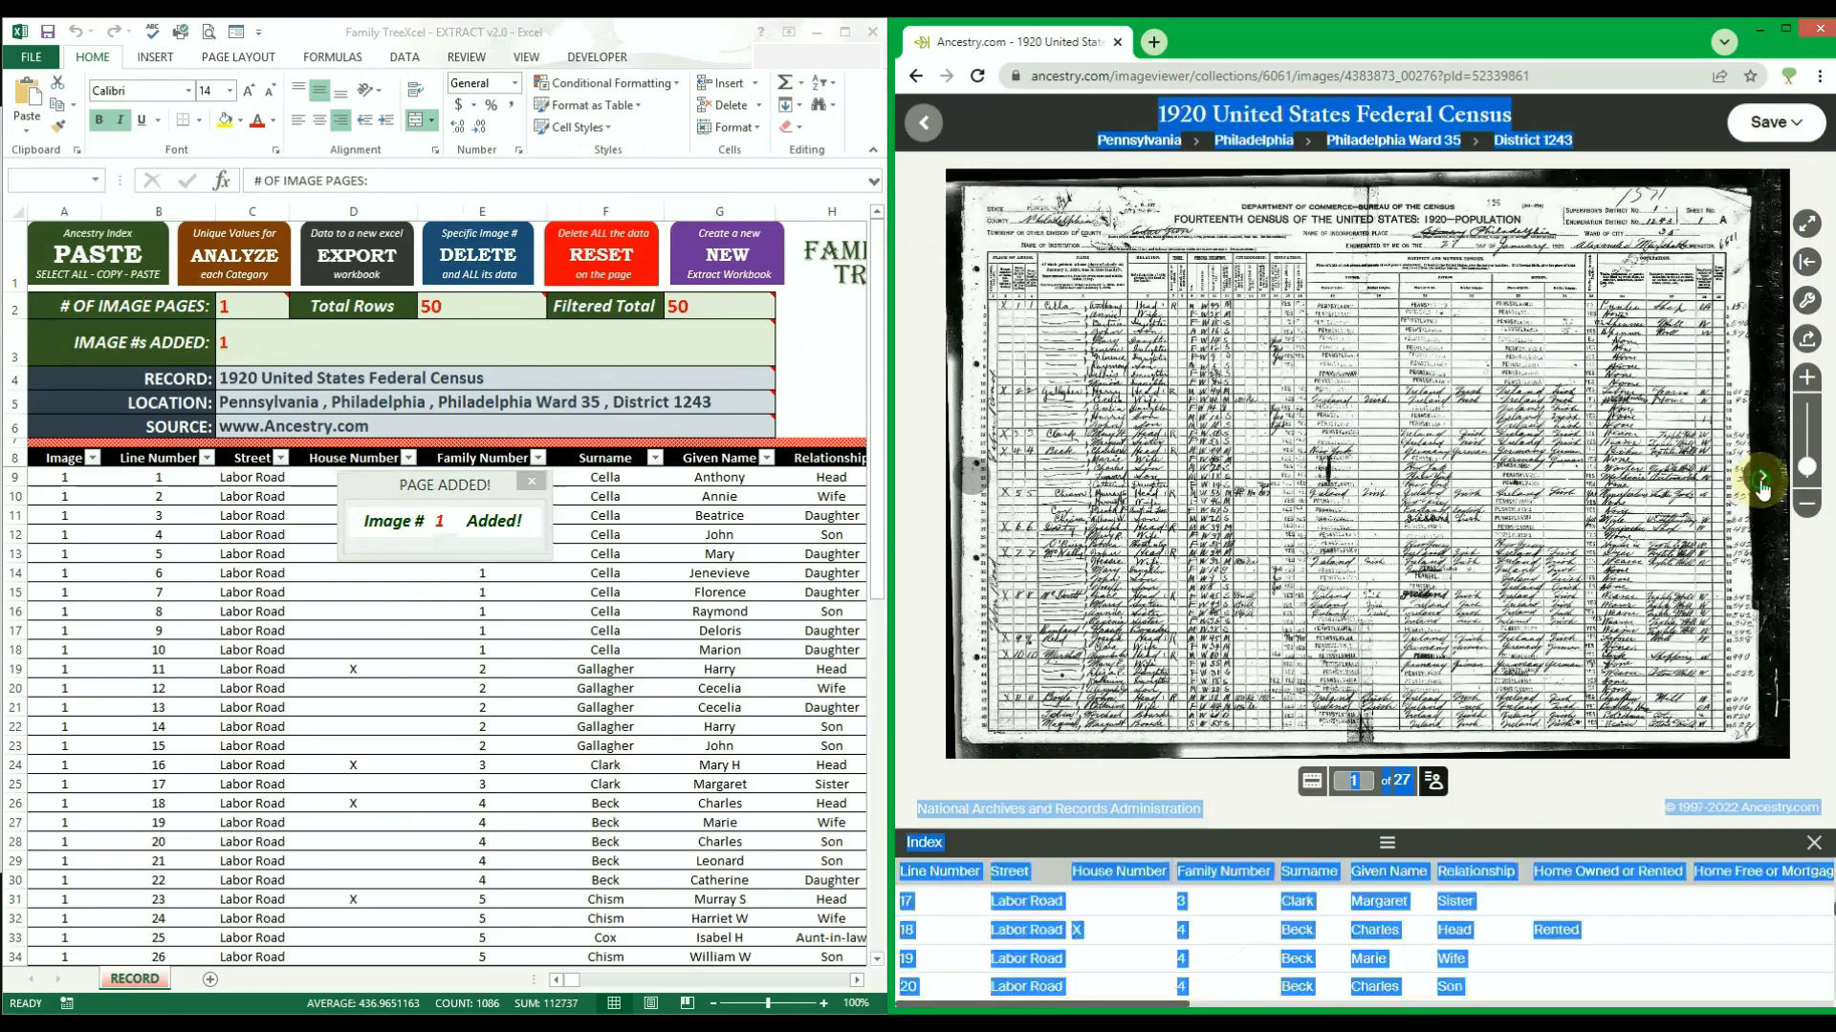
pyautogui.hotkey('ctrl', 'a')
pyautogui.hotkey('ctrl', 'c')
pyautogui.click(120, 255)
pyautogui.click(1762, 476)
pyautogui.hotkey('ctrl', 'a')
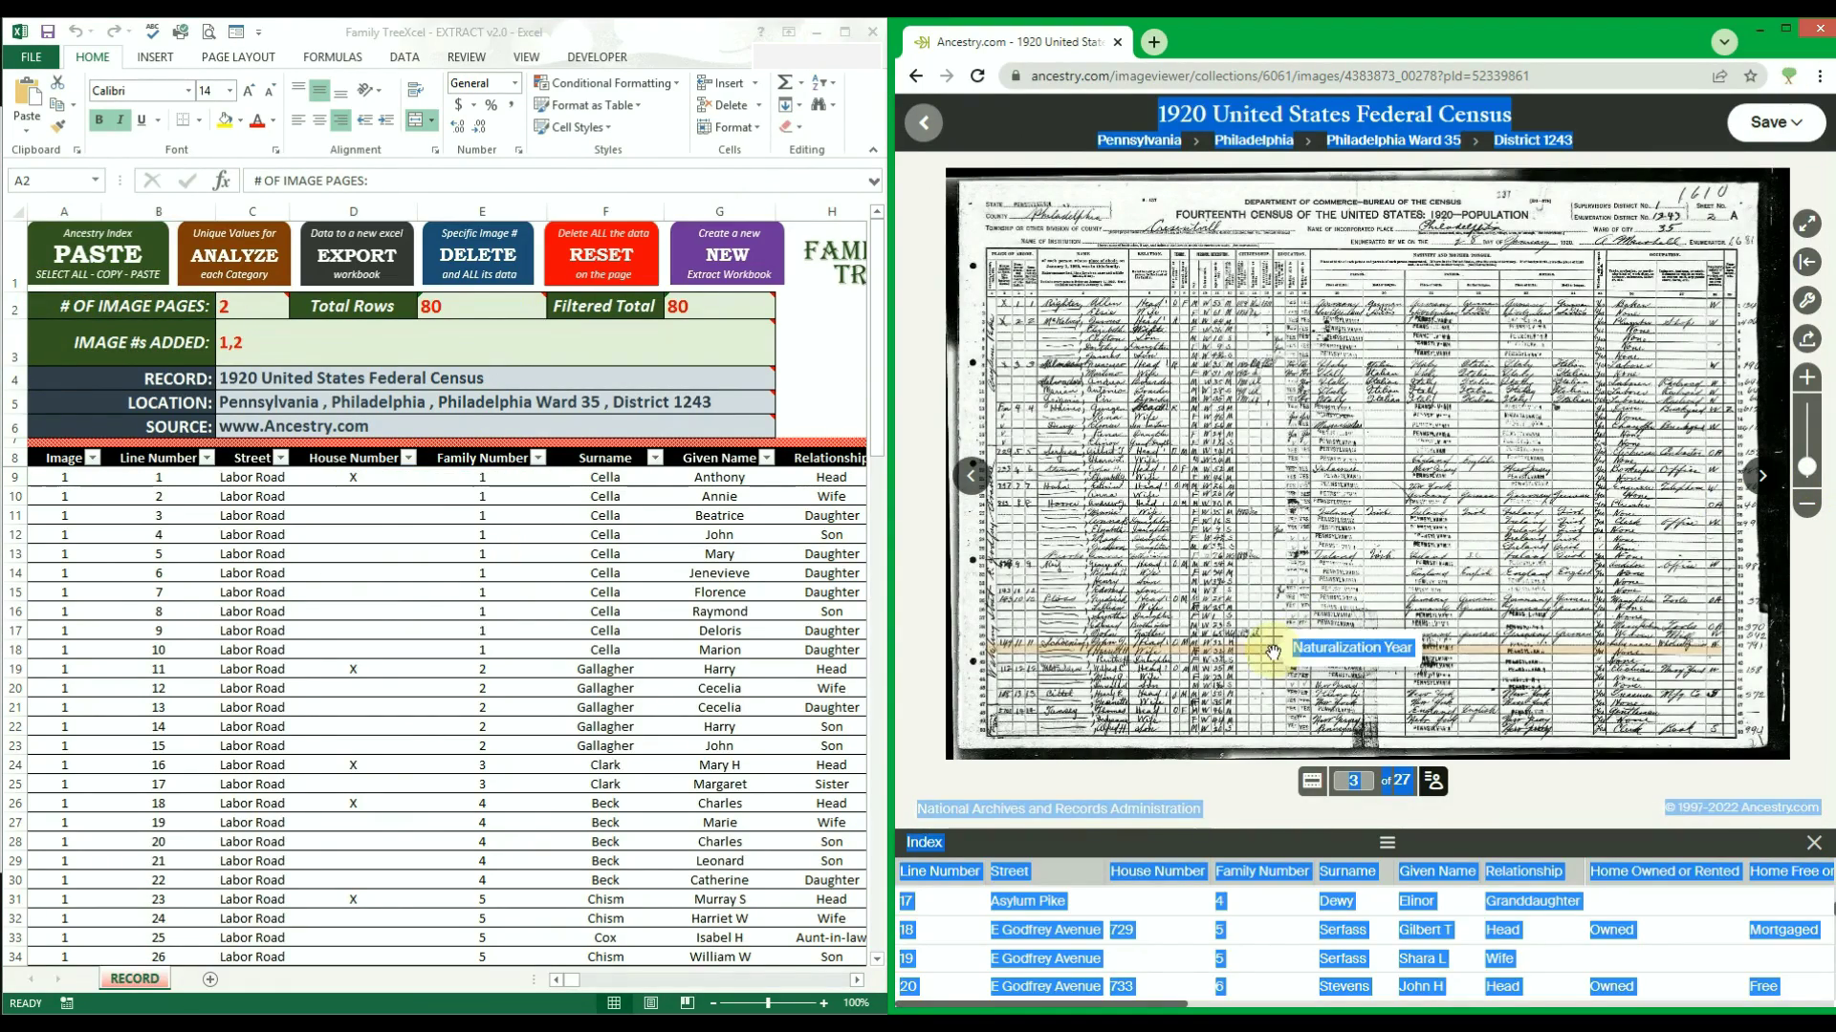
pyautogui.hotkey('ctrl', 'c')
pyautogui.click(115, 259)
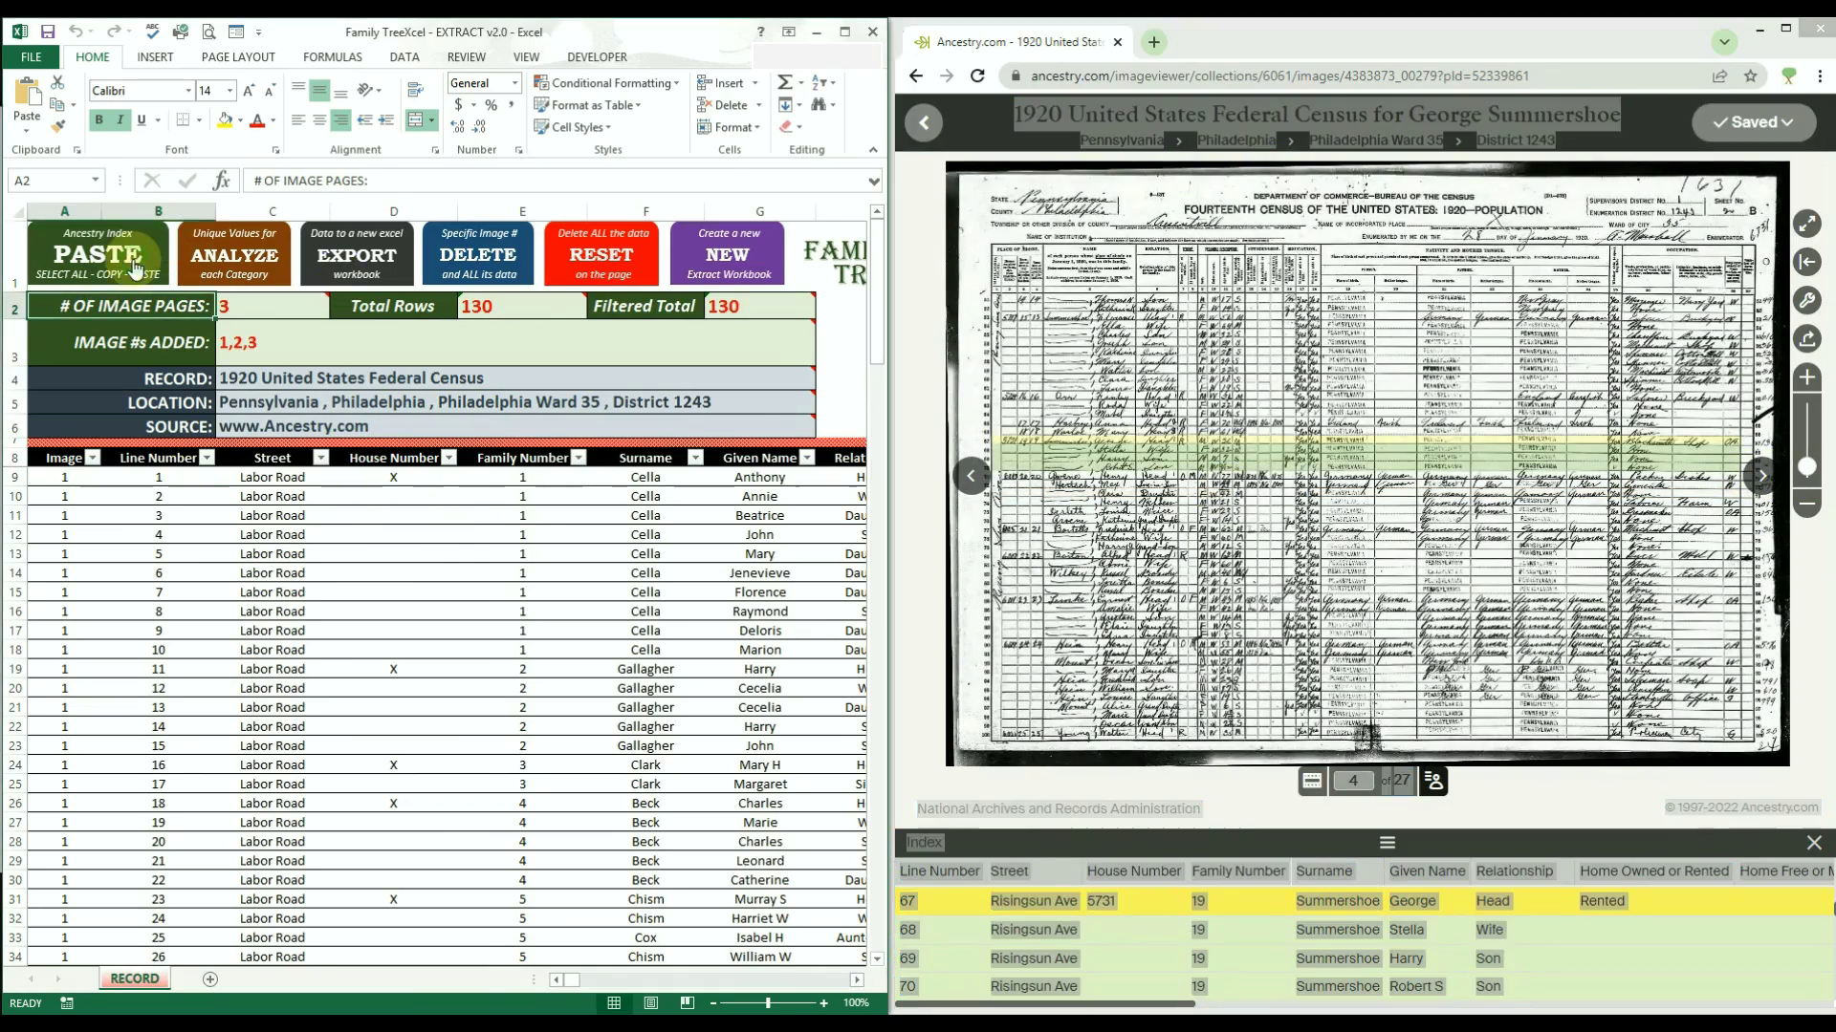
# Paste image 4's index, then copy the next census page with its index.
pyautogui.click(136, 270)
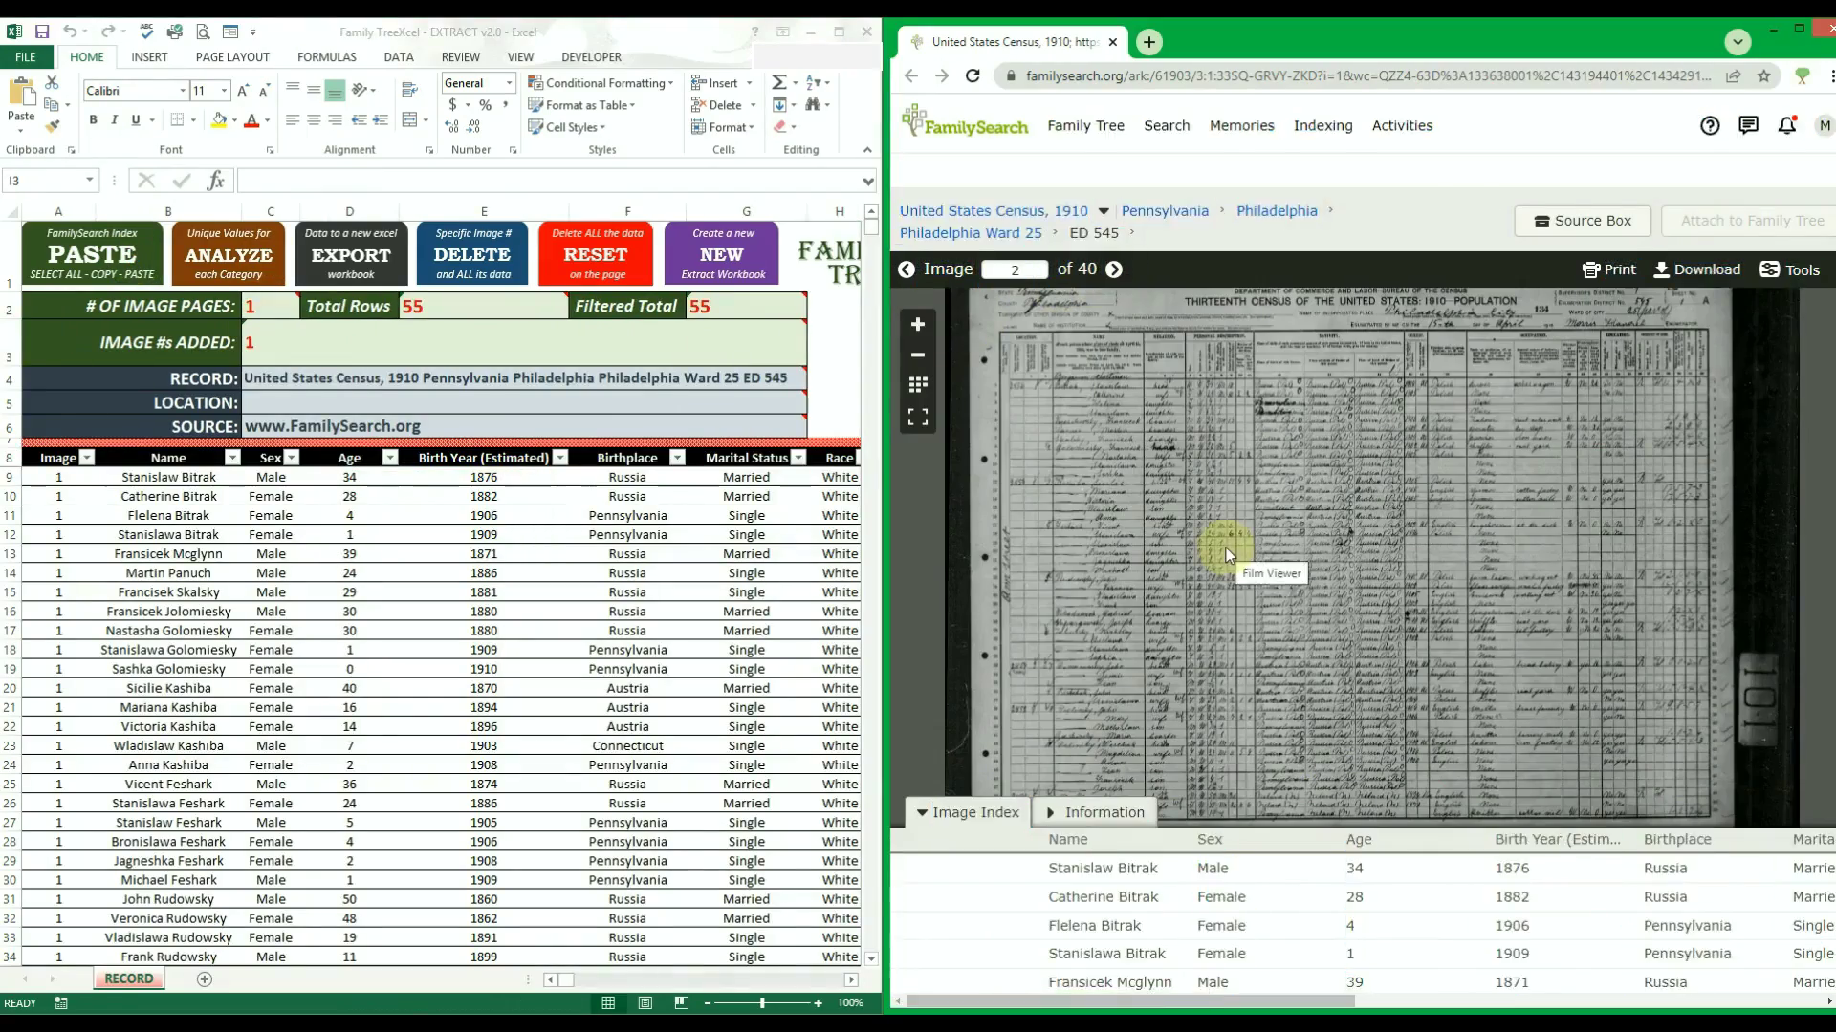
pyautogui.hotkey('ctrl', 'a')
pyautogui.hotkey('ctrl', 'c')
pyautogui.hotkey('ctrl', 'a')
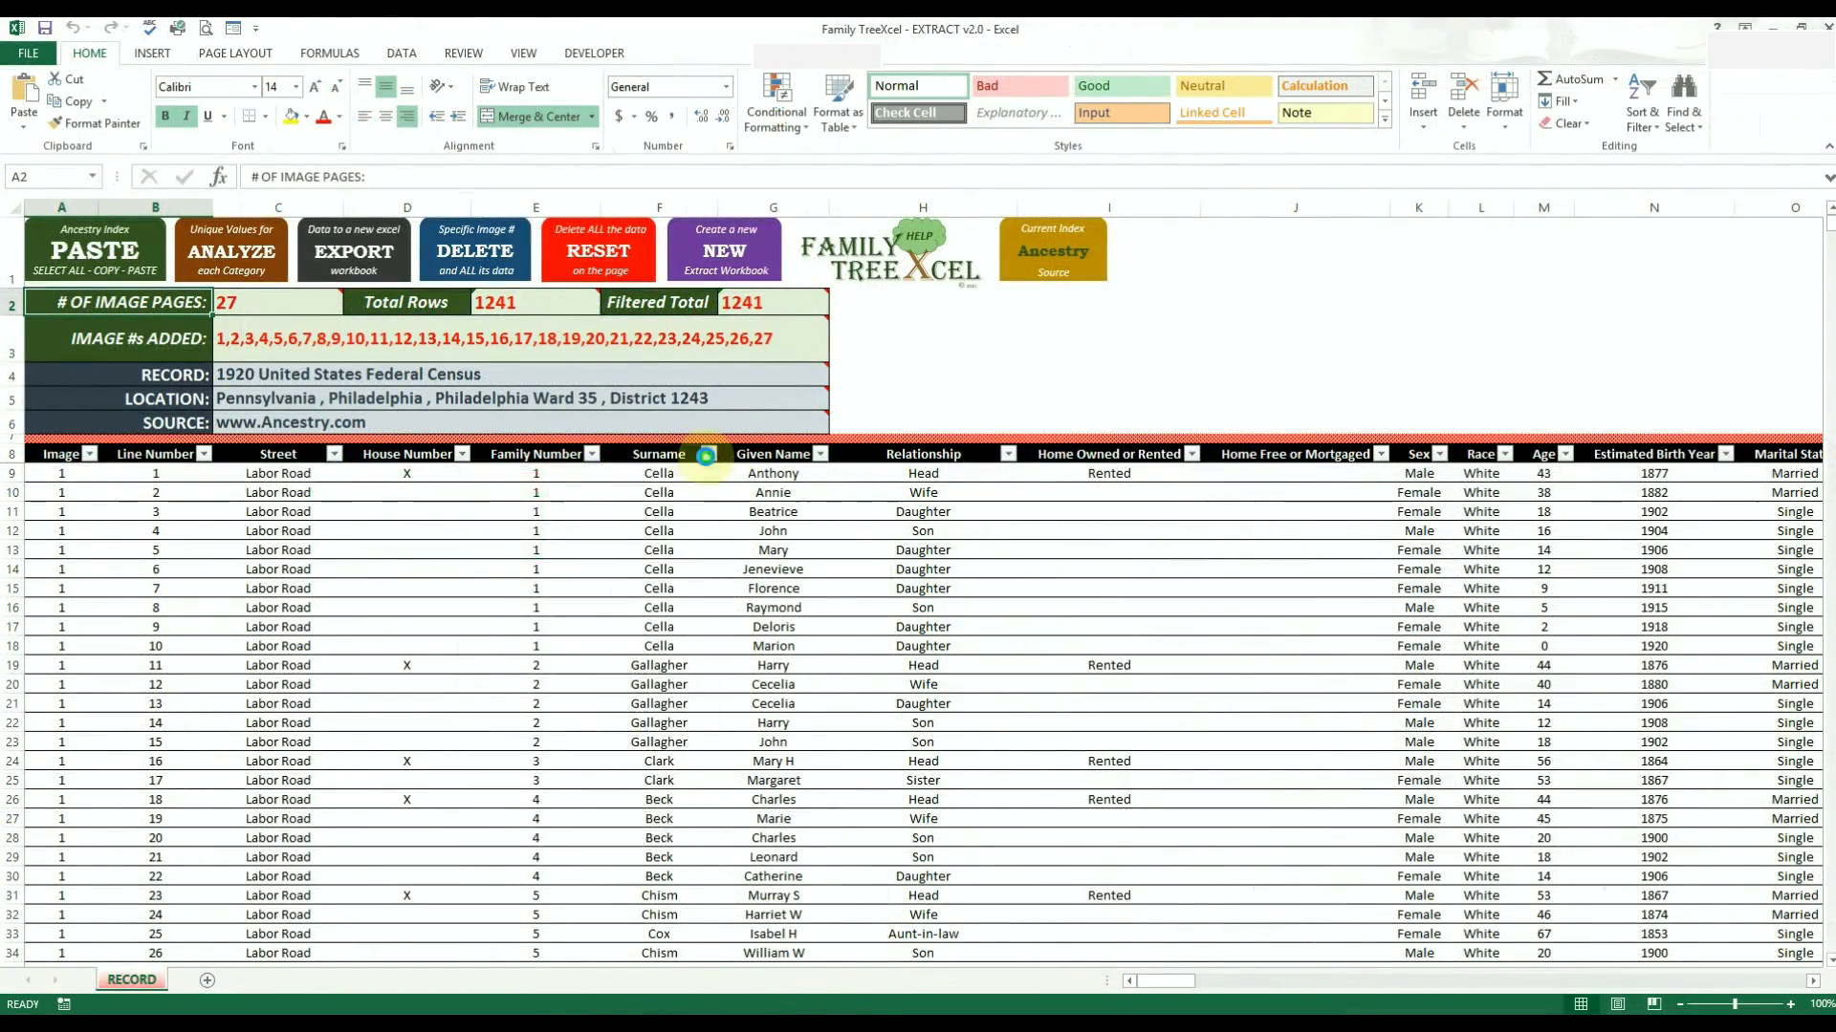
# Sort the census table by Surname, A to Z and then Z to A.
pyautogui.click(705, 455)
pyautogui.click(583, 480)
pyautogui.click(718, 463)
pyautogui.click(583, 499)
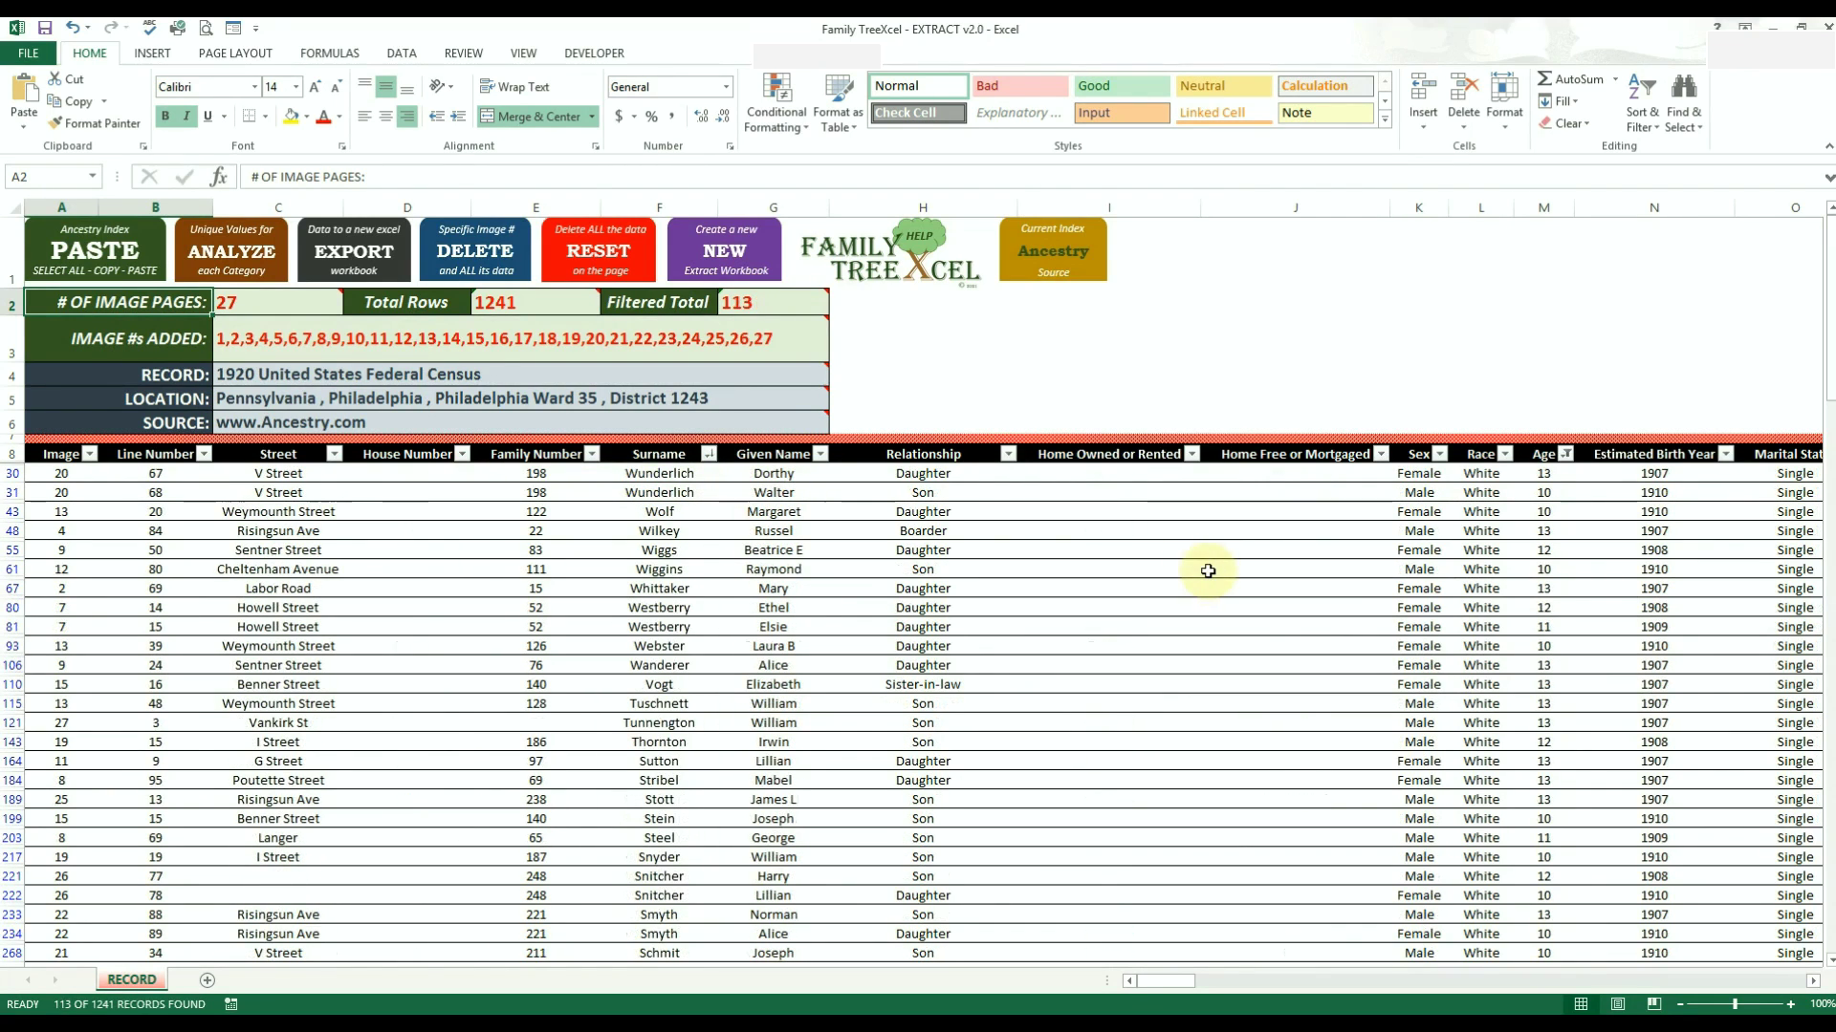
# Clear all filters and list unique Surname values, sorting them by count and by name.
pyautogui.click(231, 251)
pyautogui.click(1178, 745)
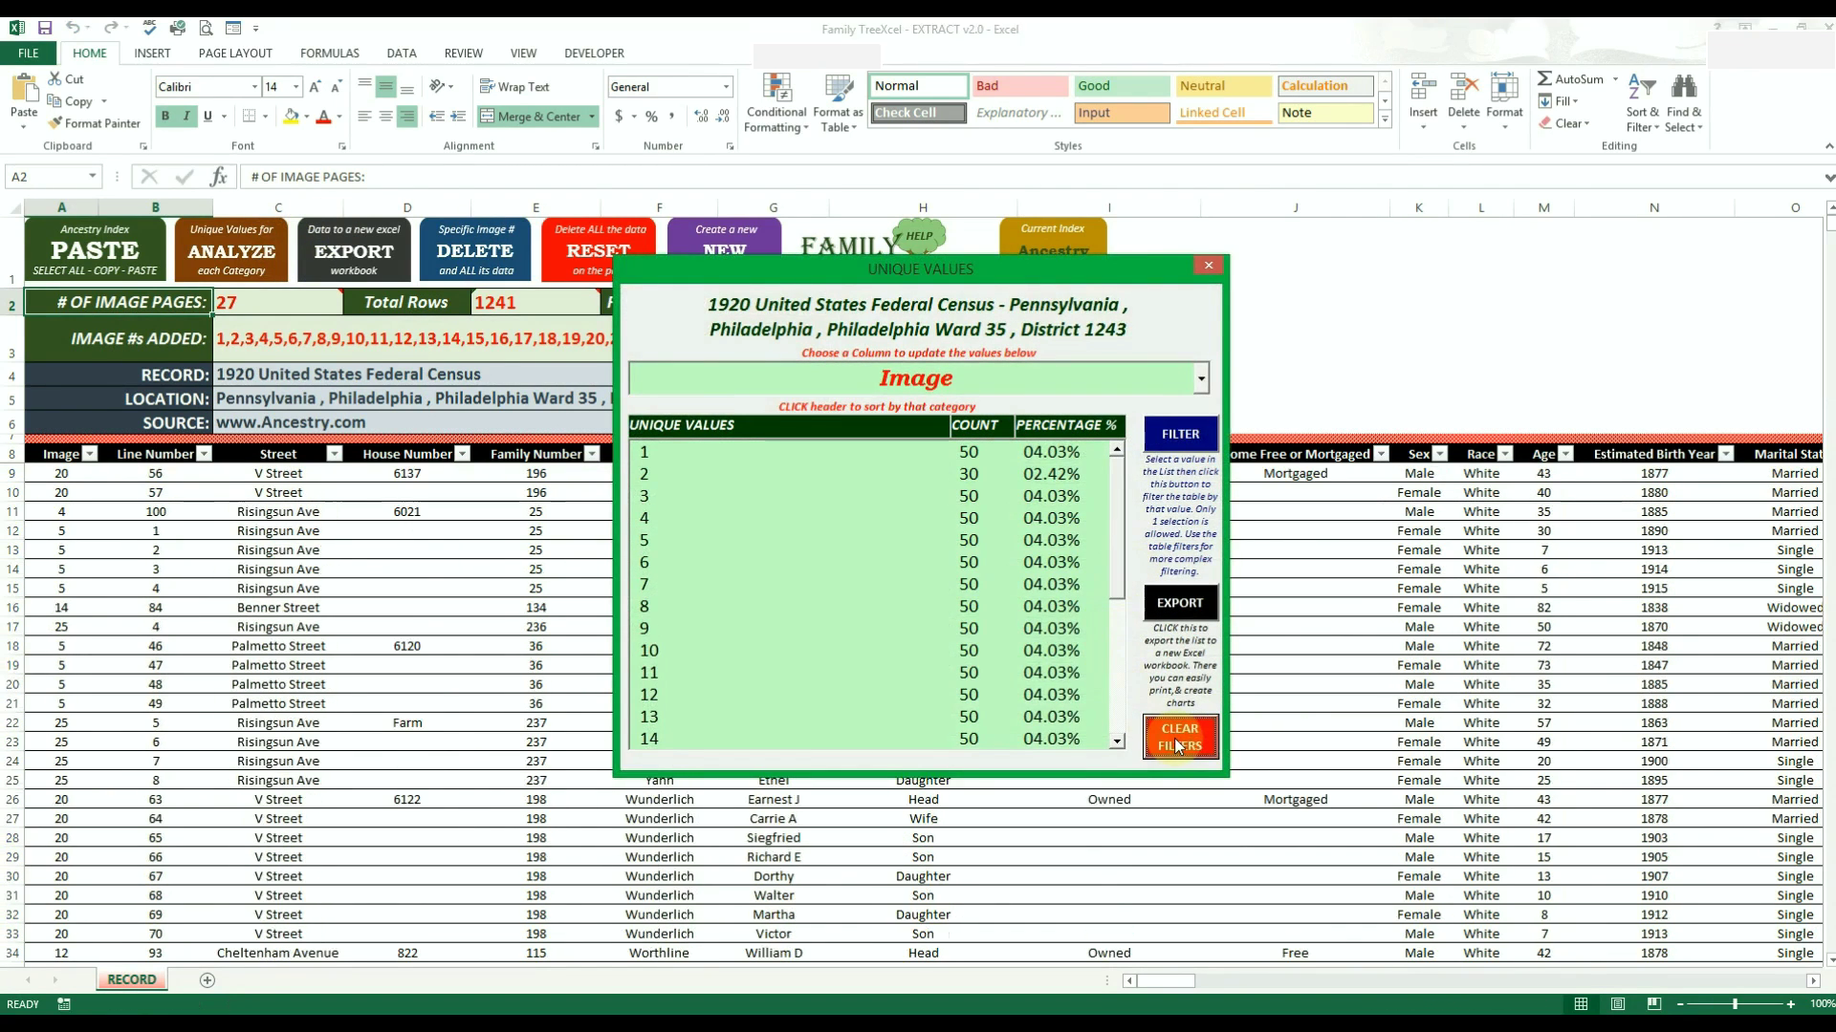
pyautogui.click(1201, 379)
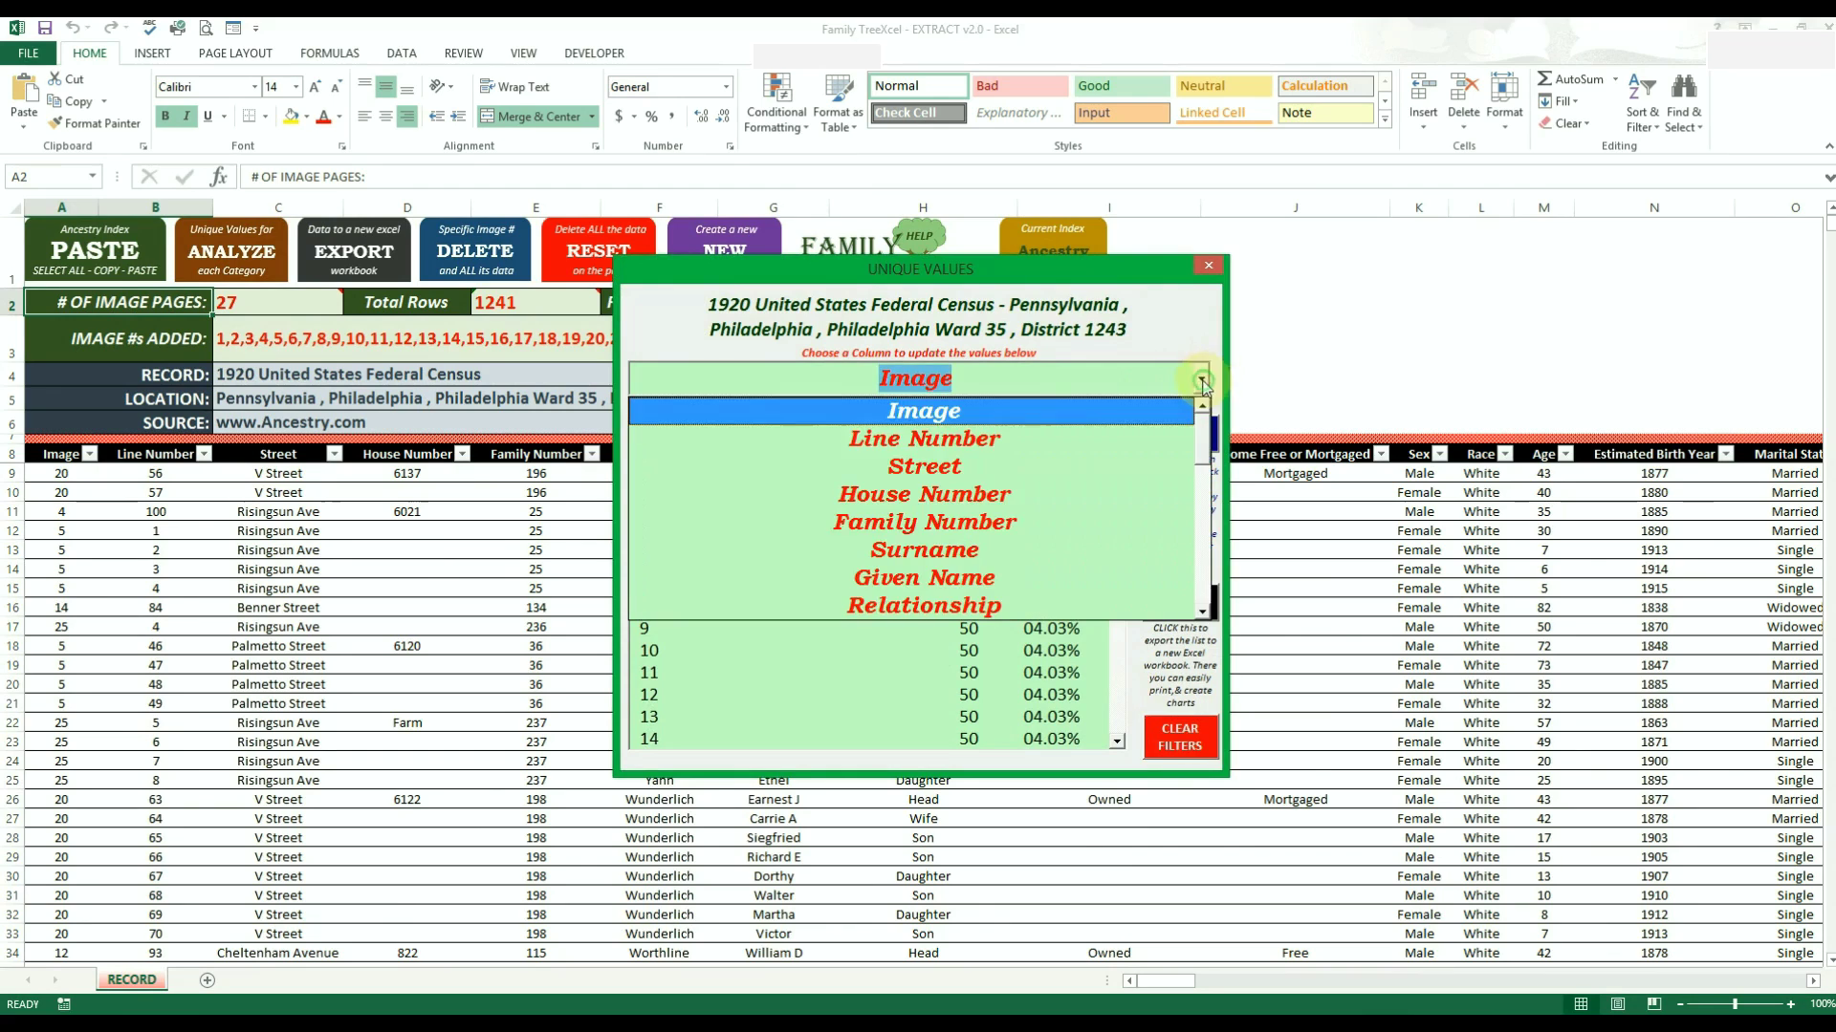
pyautogui.click(1091, 544)
pyautogui.click(975, 425)
pyautogui.click(975, 424)
pyautogui.click(975, 425)
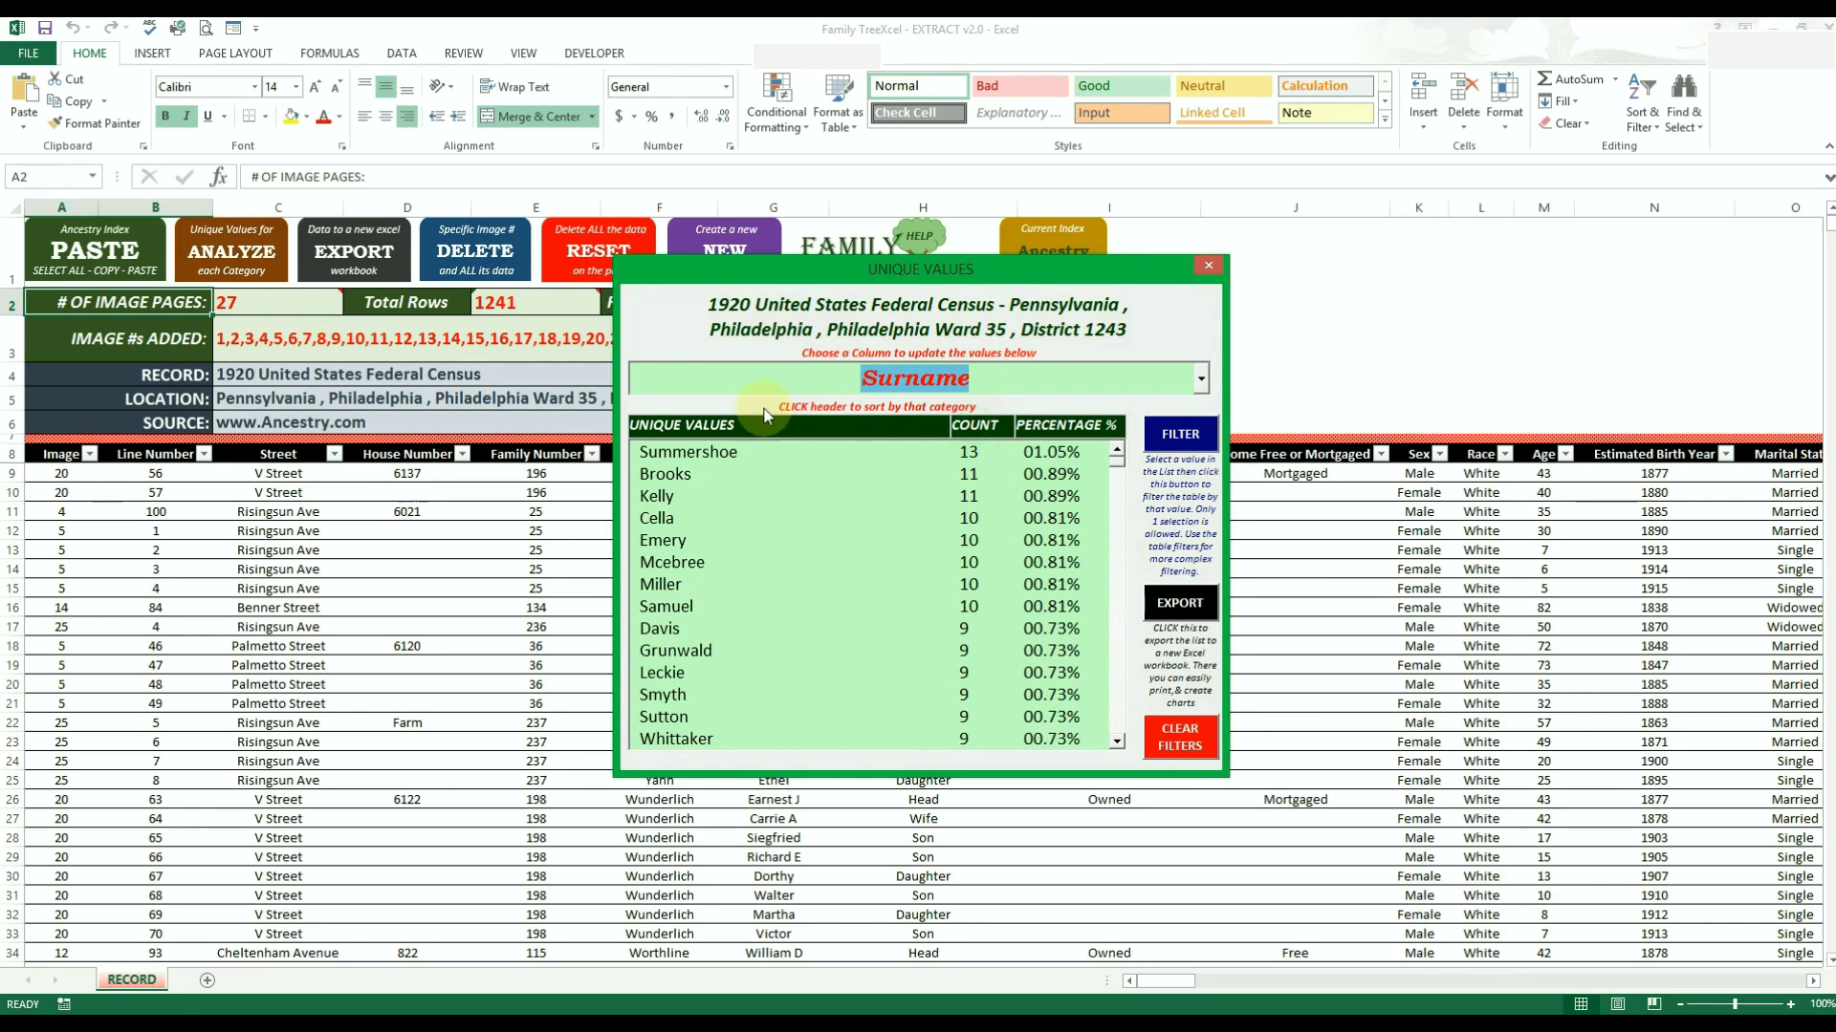
pyautogui.click(745, 424)
pyautogui.click(746, 425)
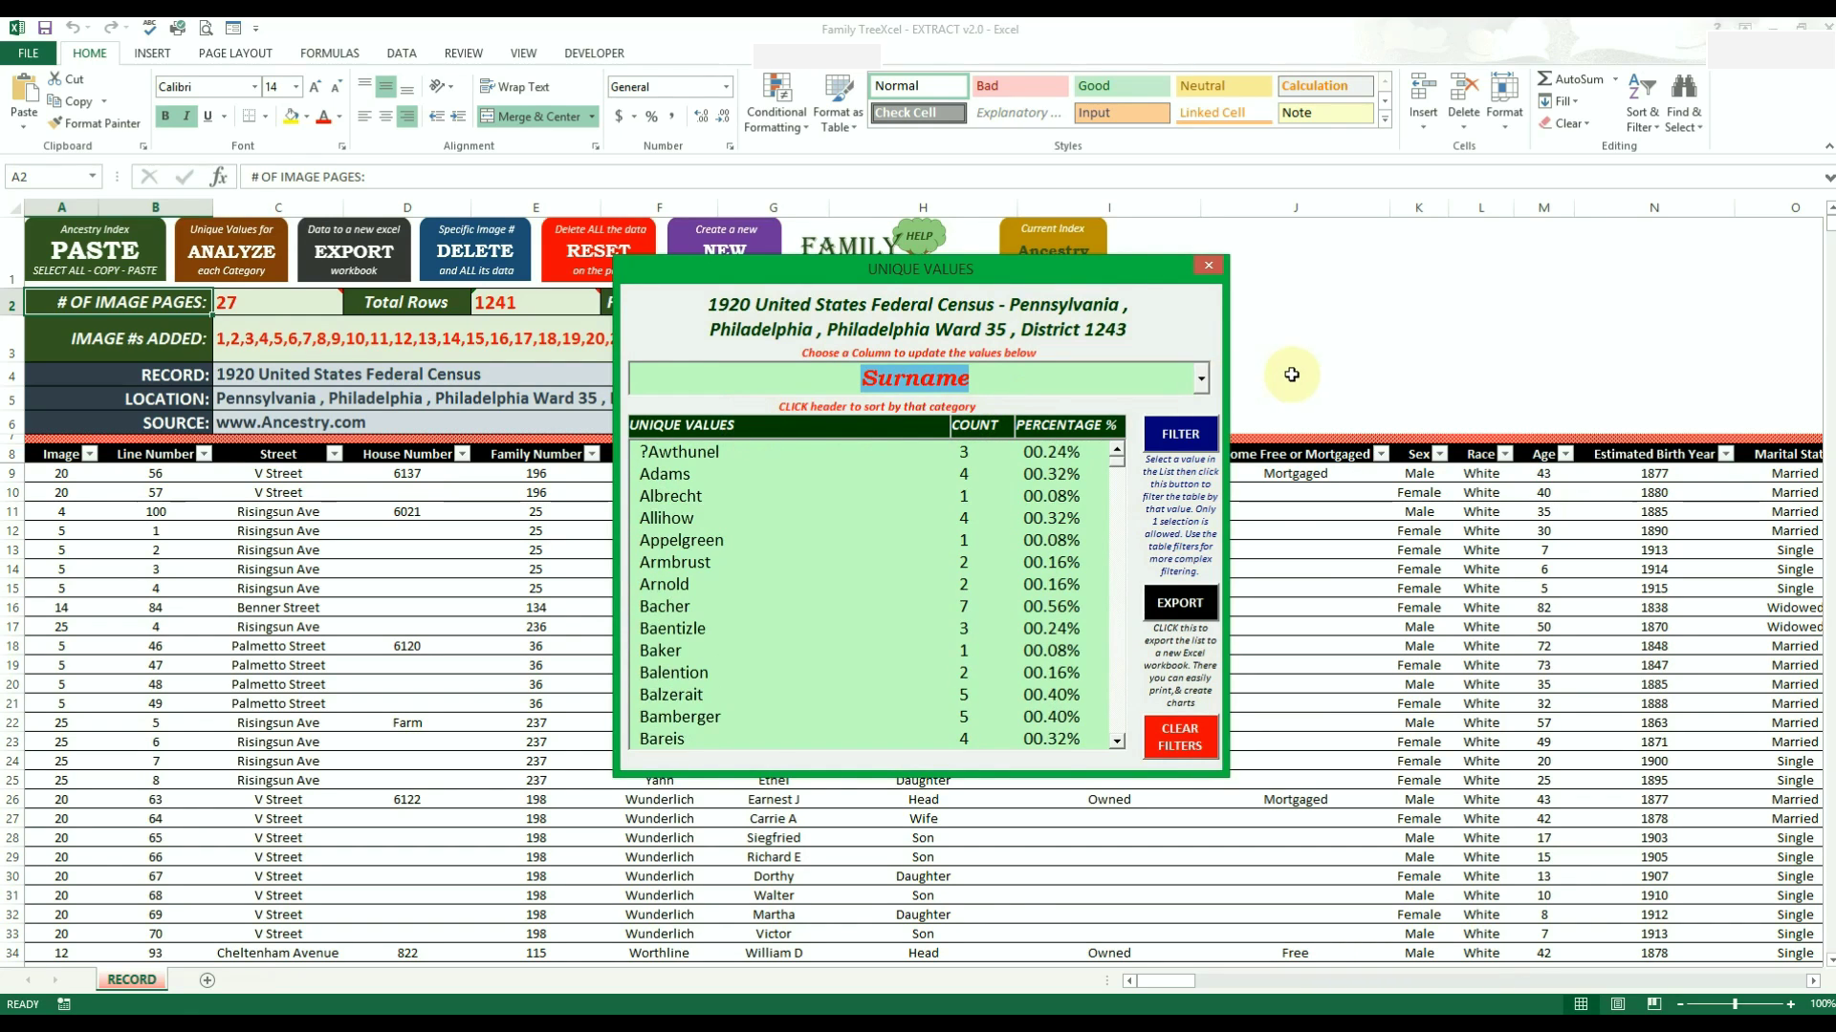
# Show the unique values of the Relationship column.
pyautogui.click(1201, 379)
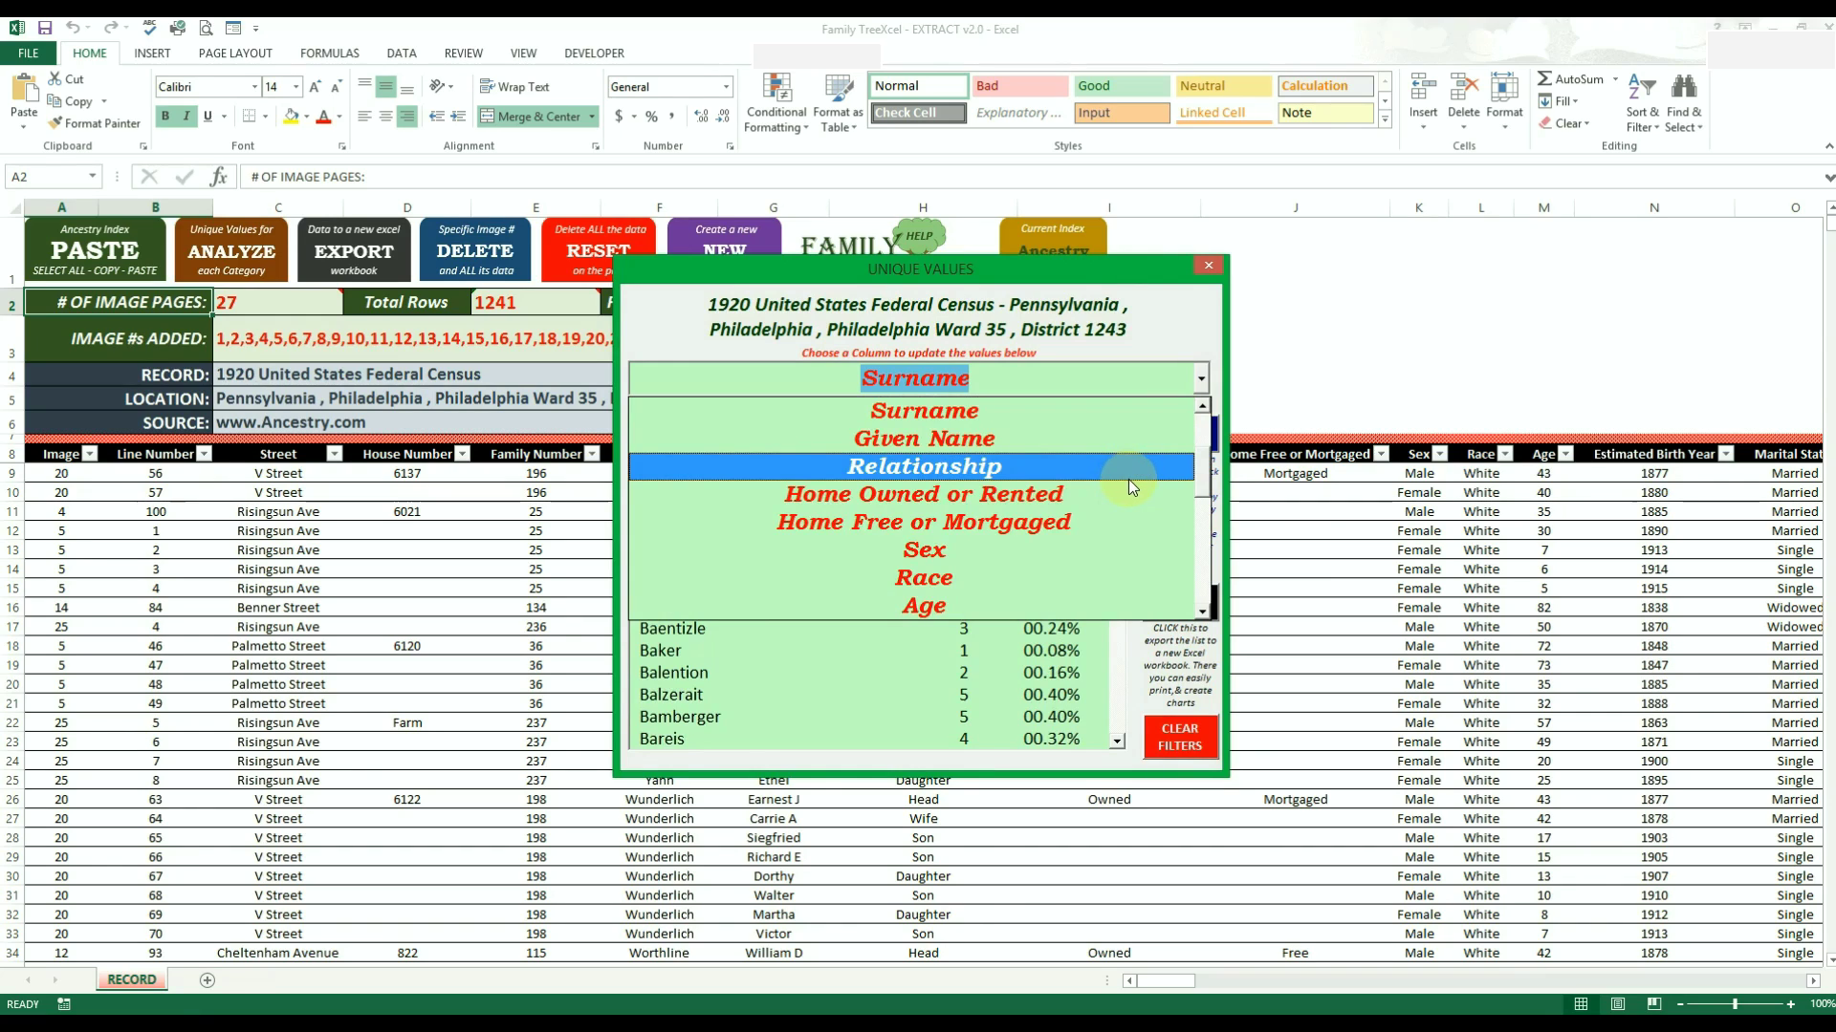
pyautogui.click(1155, 468)
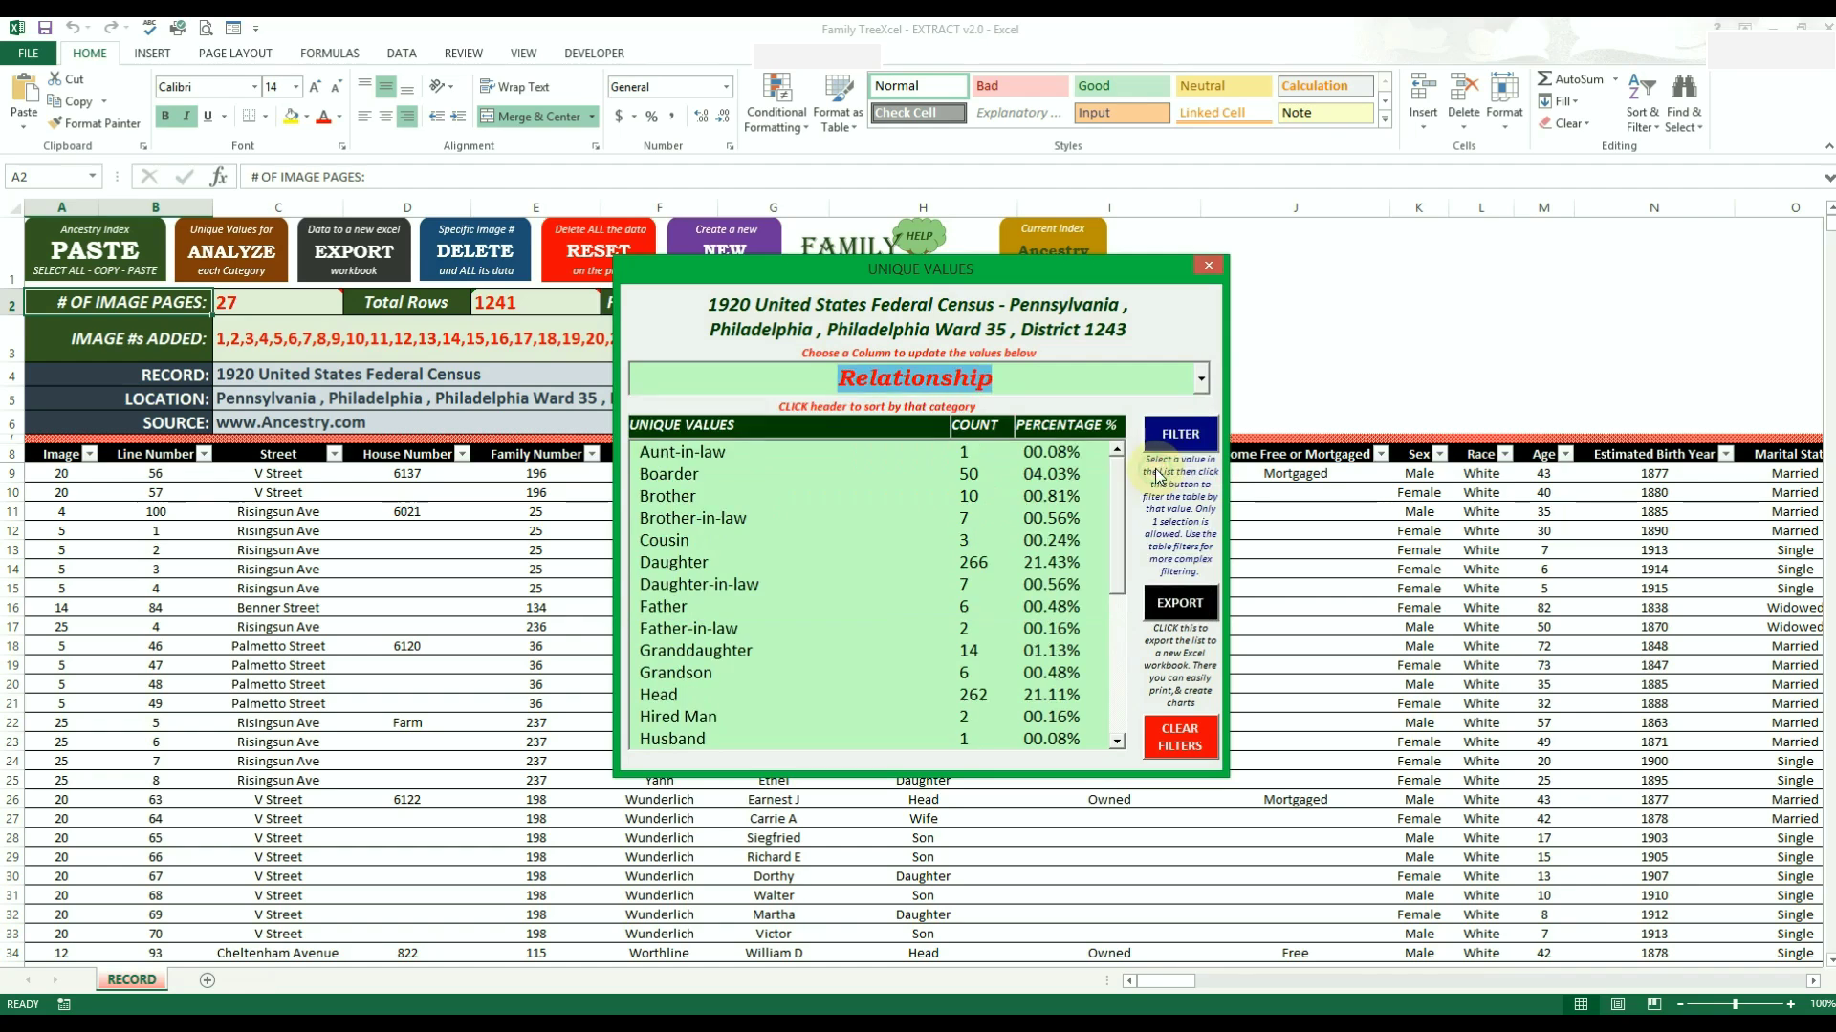
pyautogui.click(1201, 378)
pyautogui.scroll(-3, 1185, 497)
pyautogui.scroll(-2, 1190, 545)
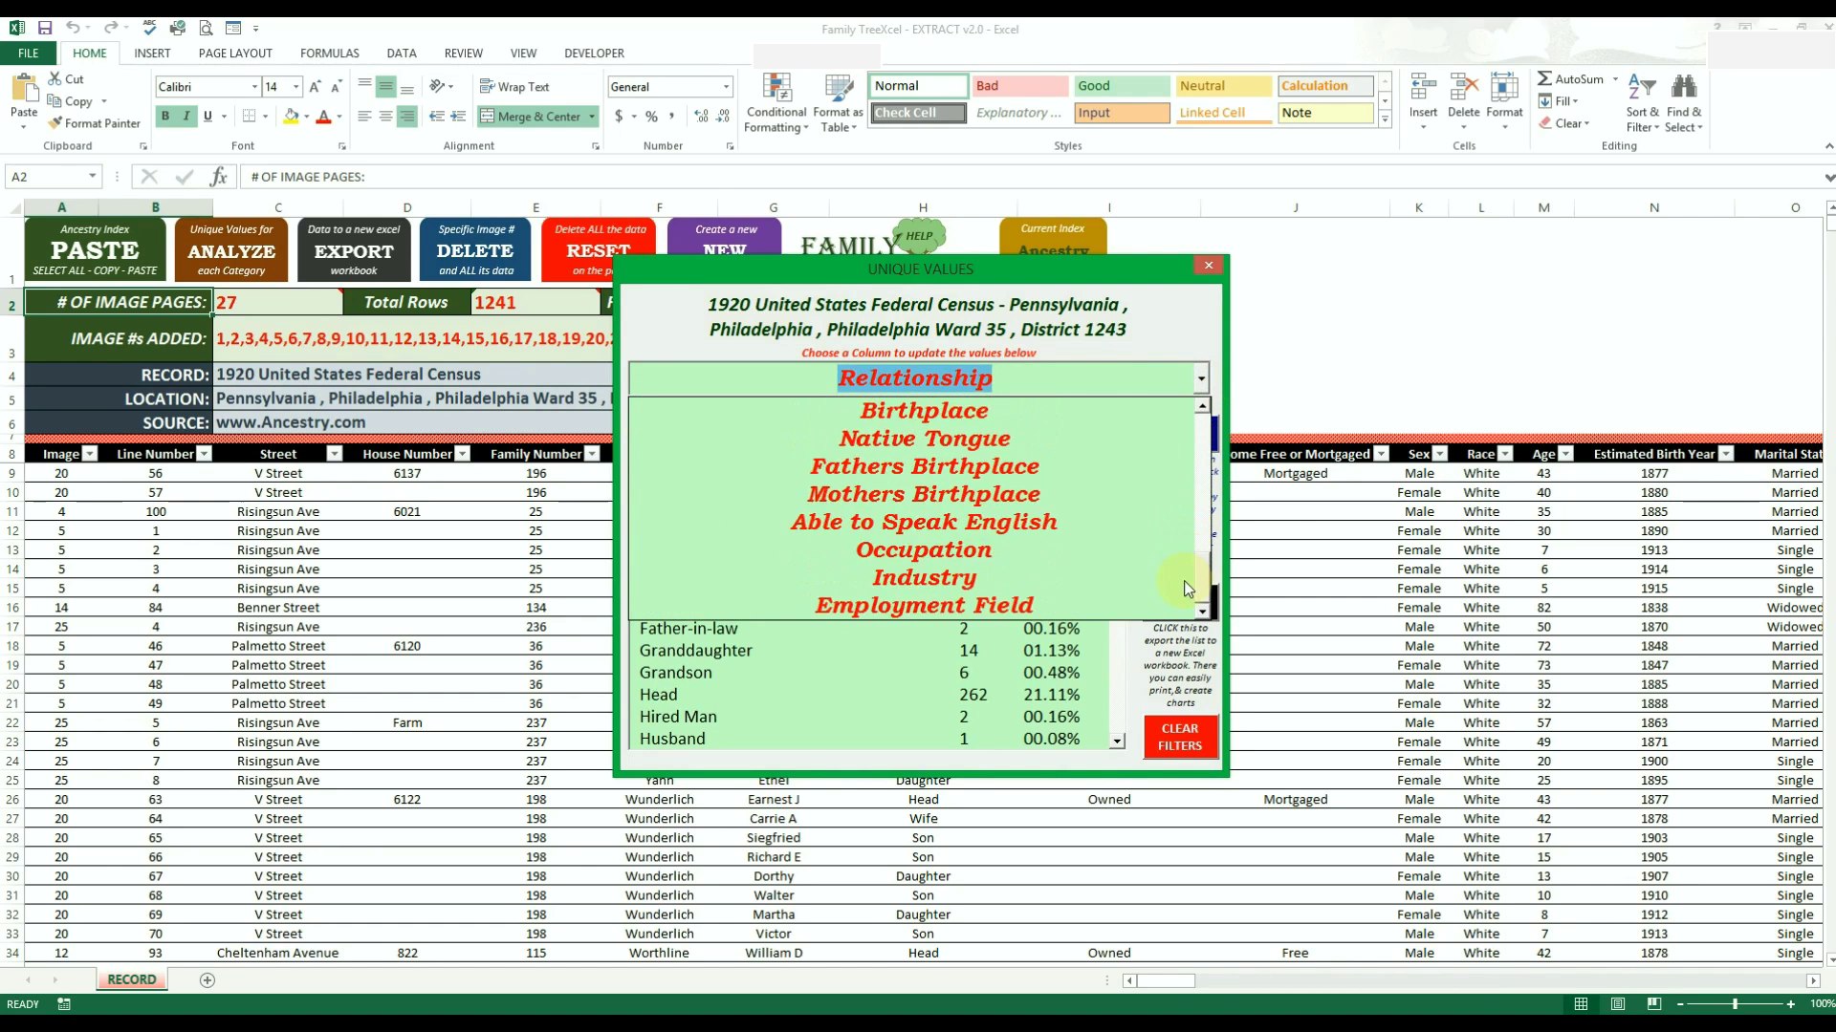
# Sort Occupation values by count, filter the table to Laborer, and close the window.
pyautogui.click(1082, 551)
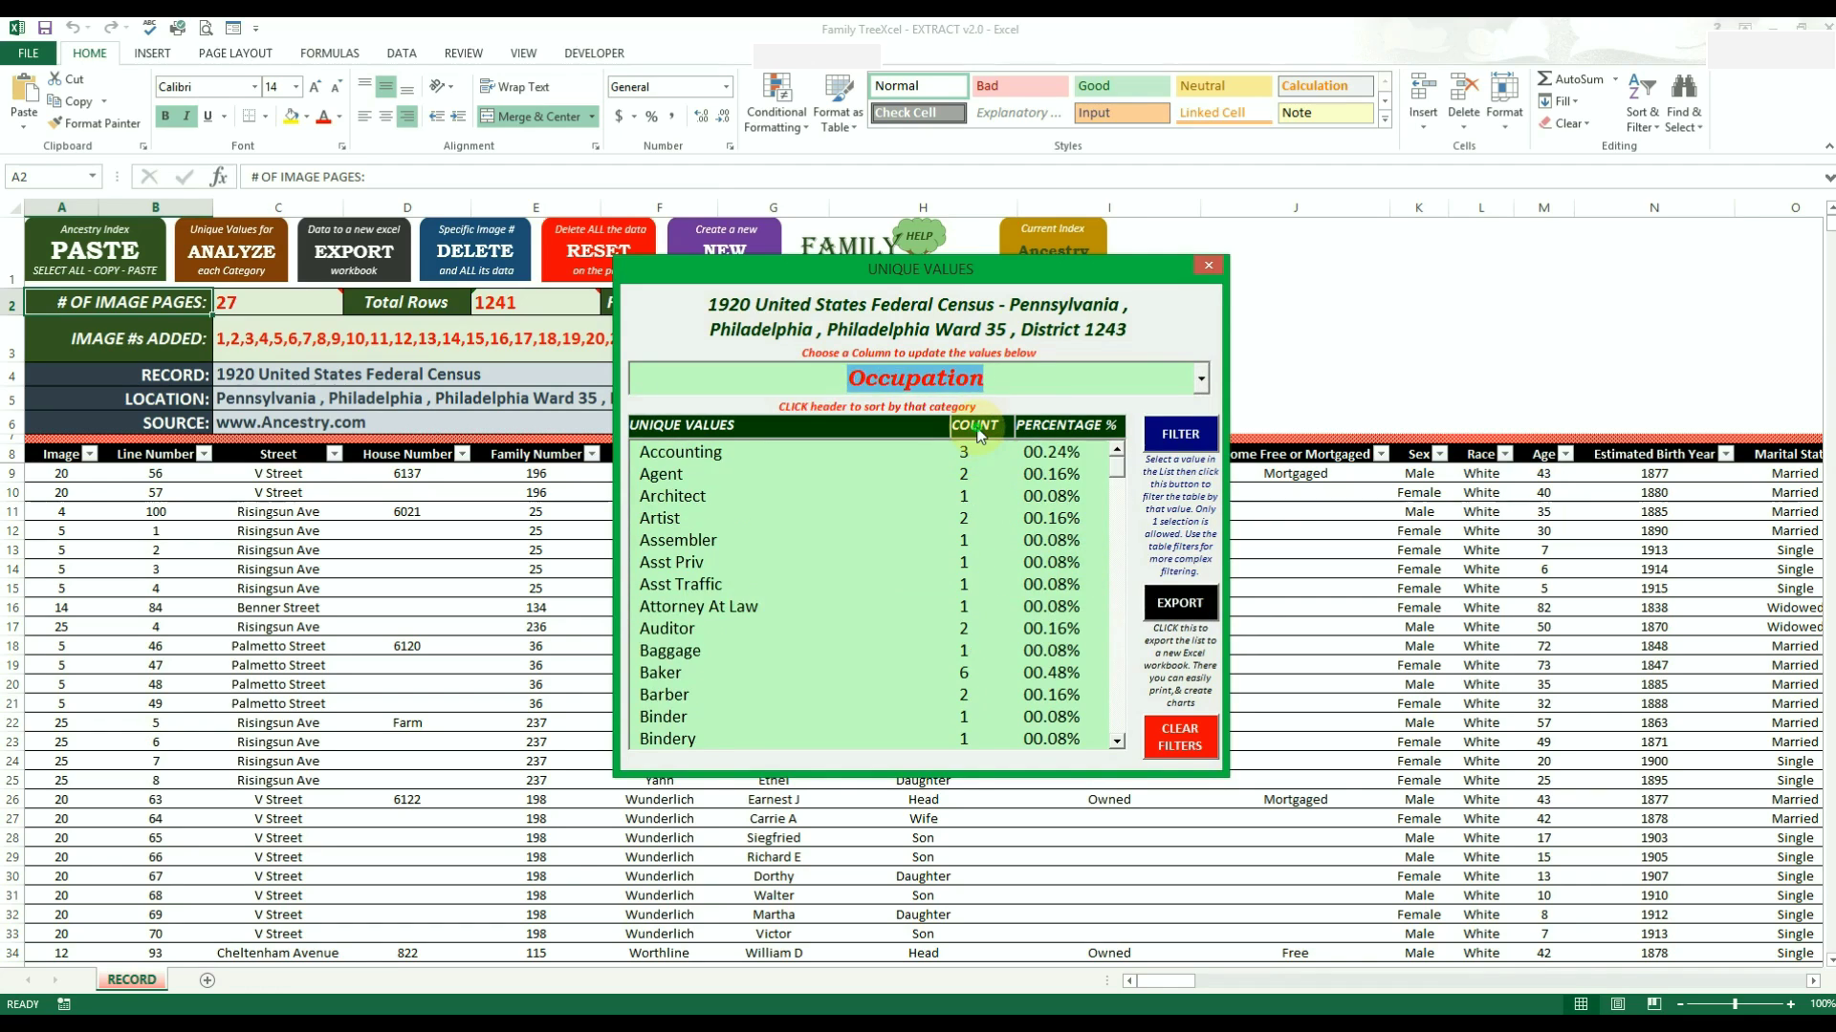
pyautogui.click(970, 428)
pyautogui.click(728, 475)
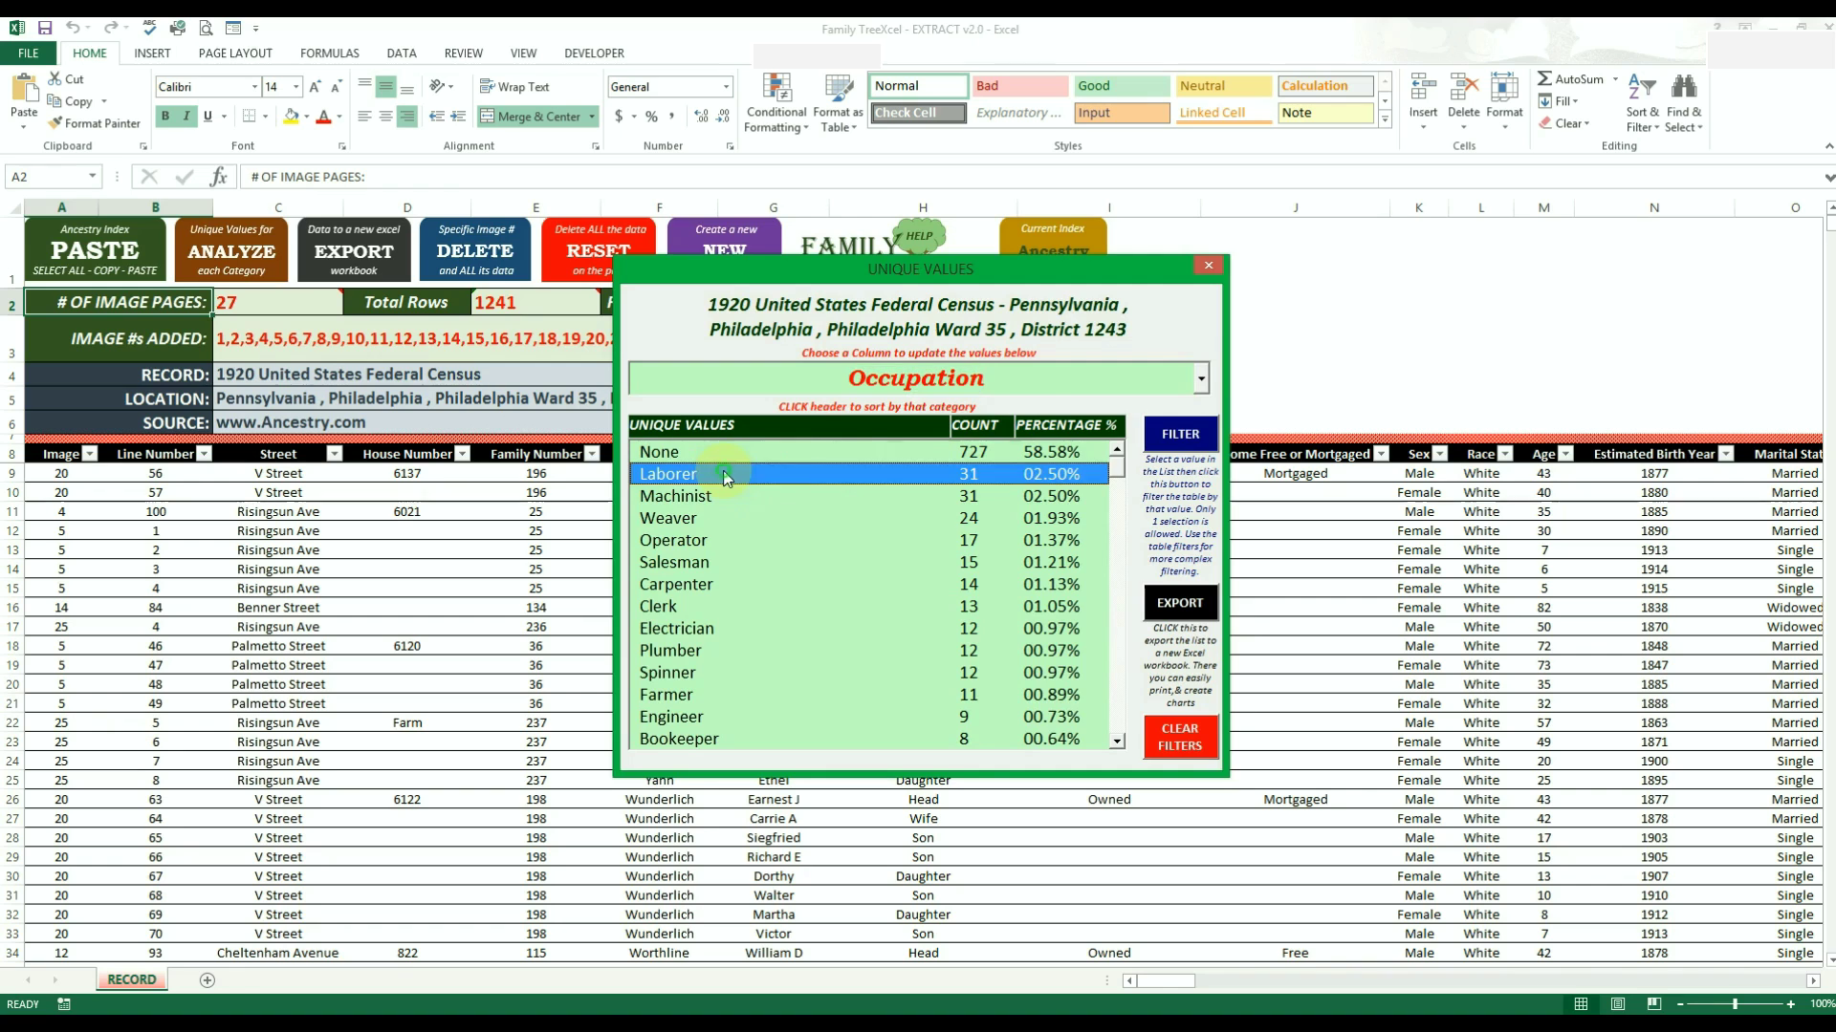
pyautogui.click(1180, 435)
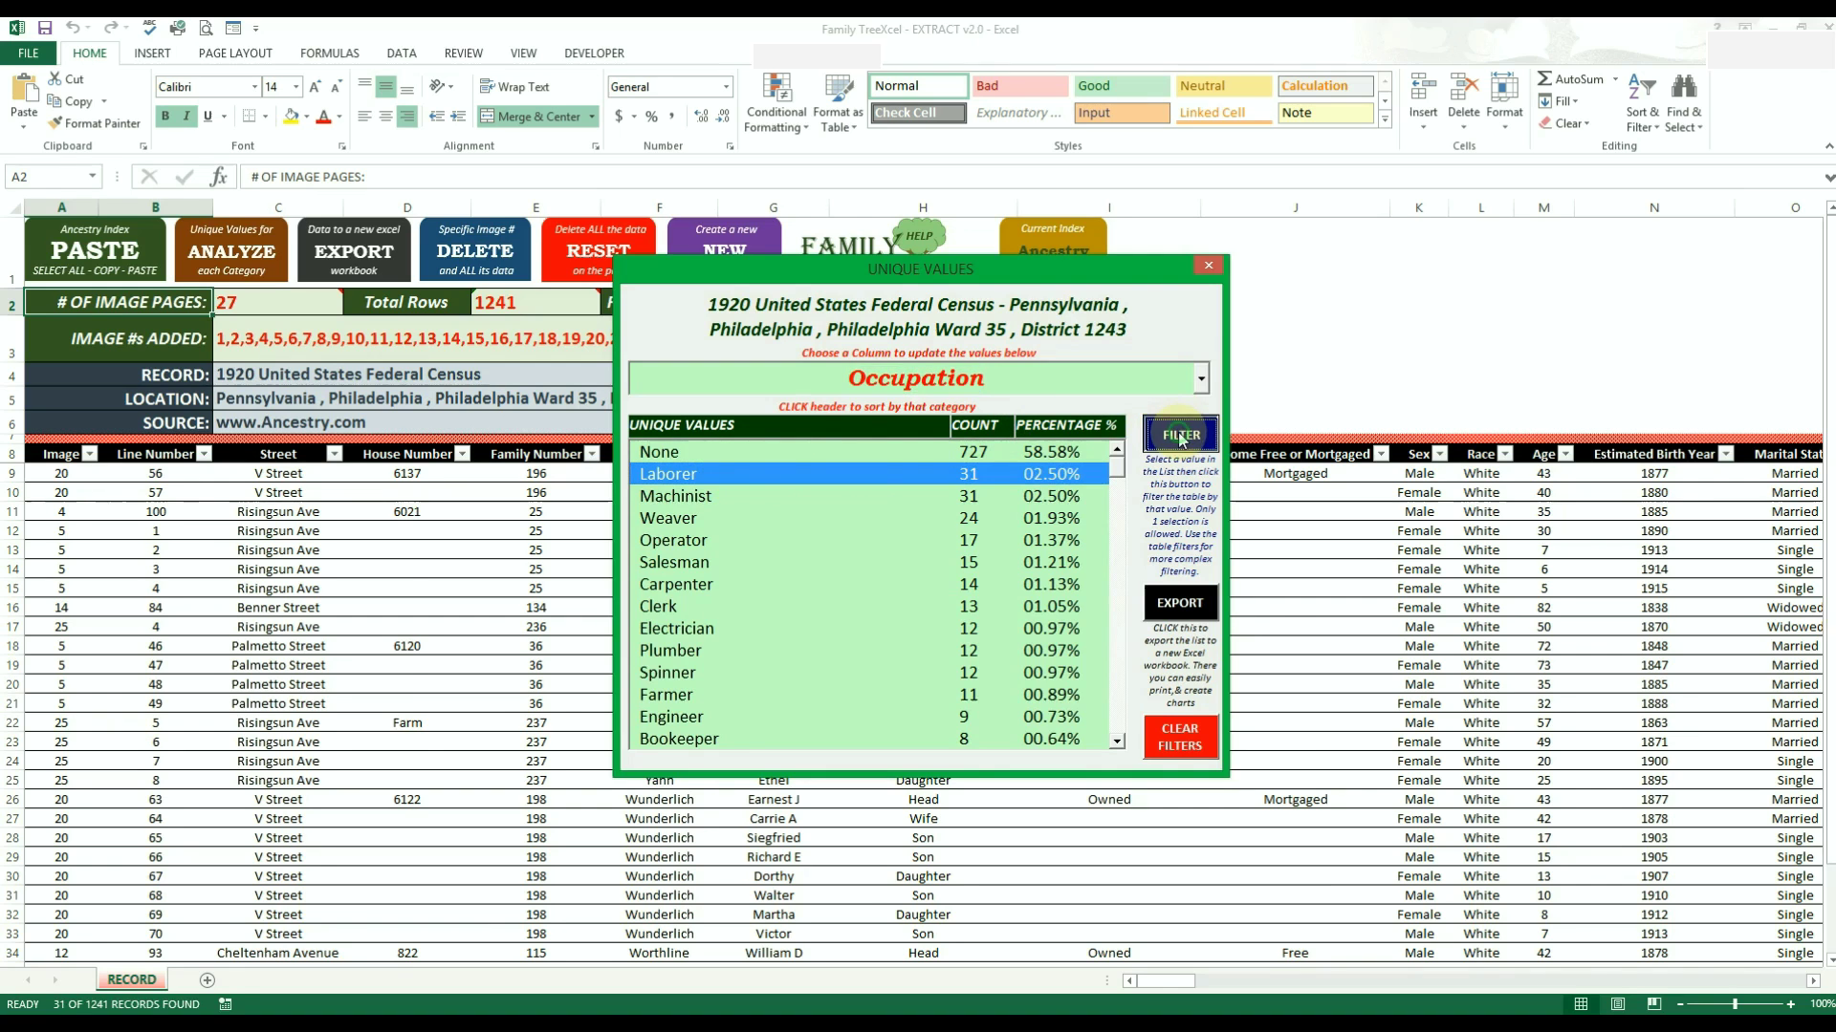
pyautogui.click(1209, 265)
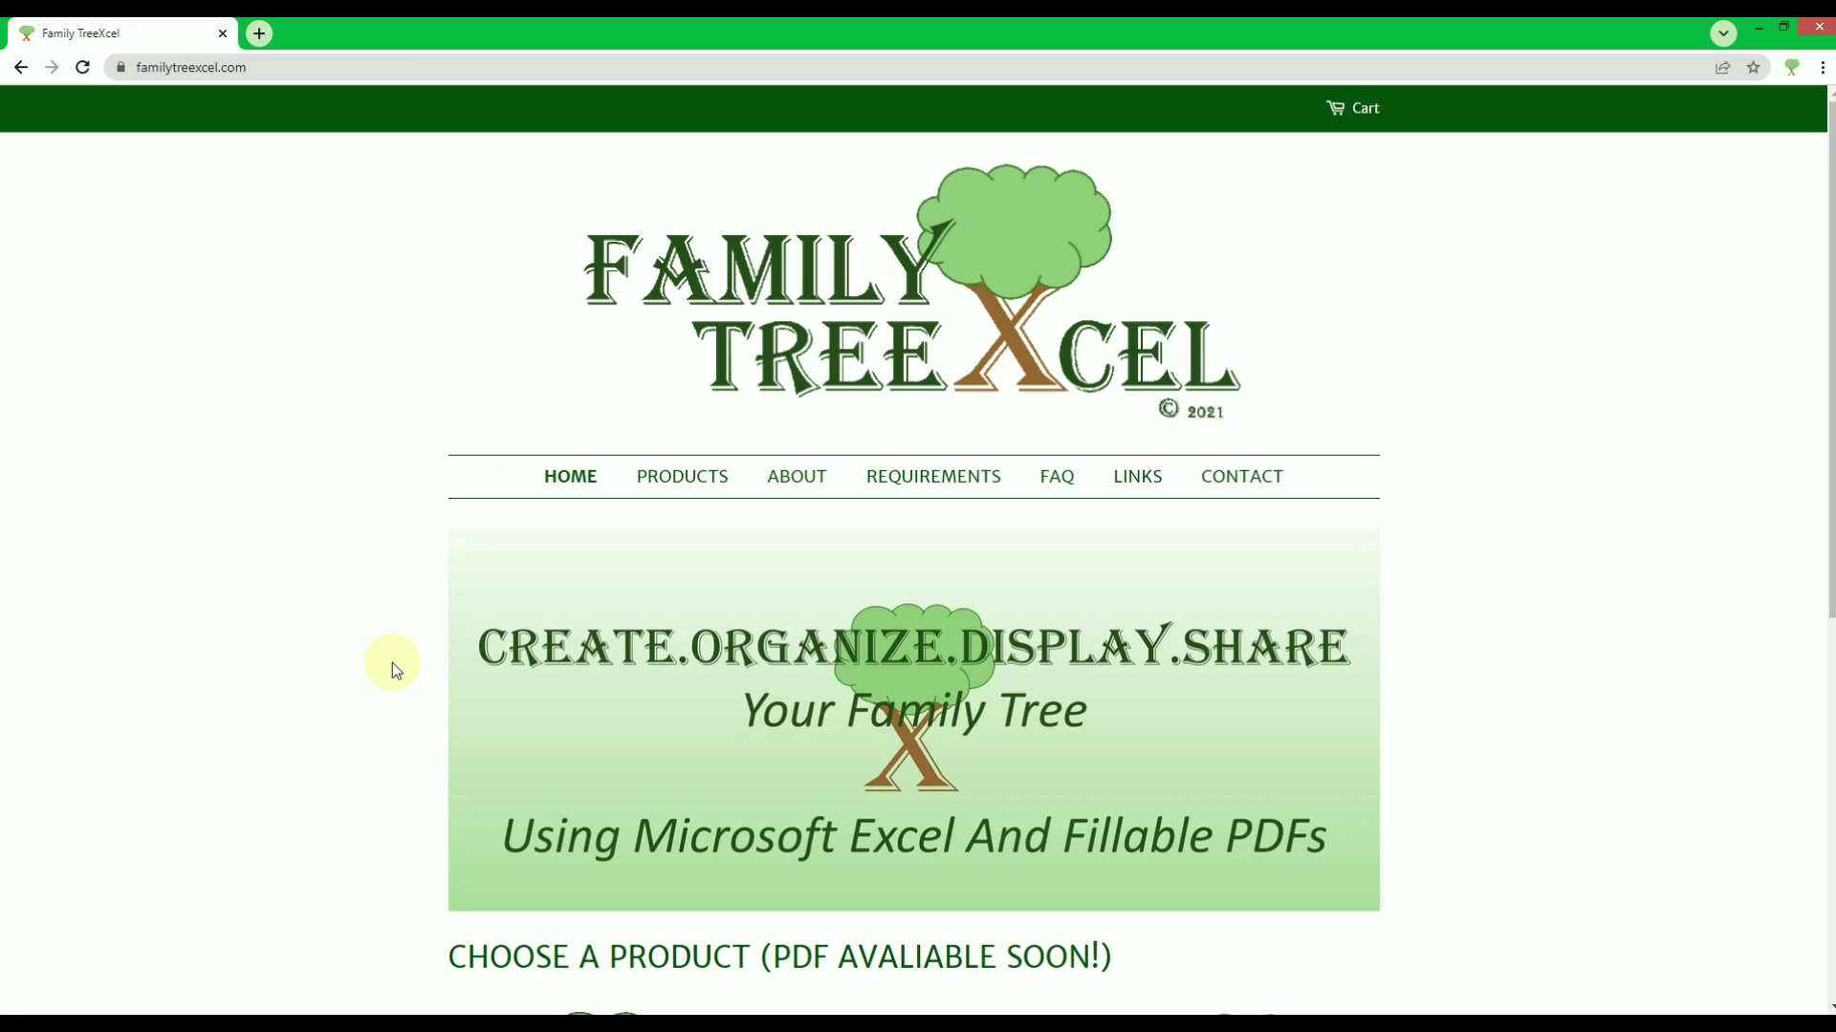
# Go to the EXTRACT v2.0 page via Products and Excel Files, and add it to the cart.
pyautogui.click(695, 488)
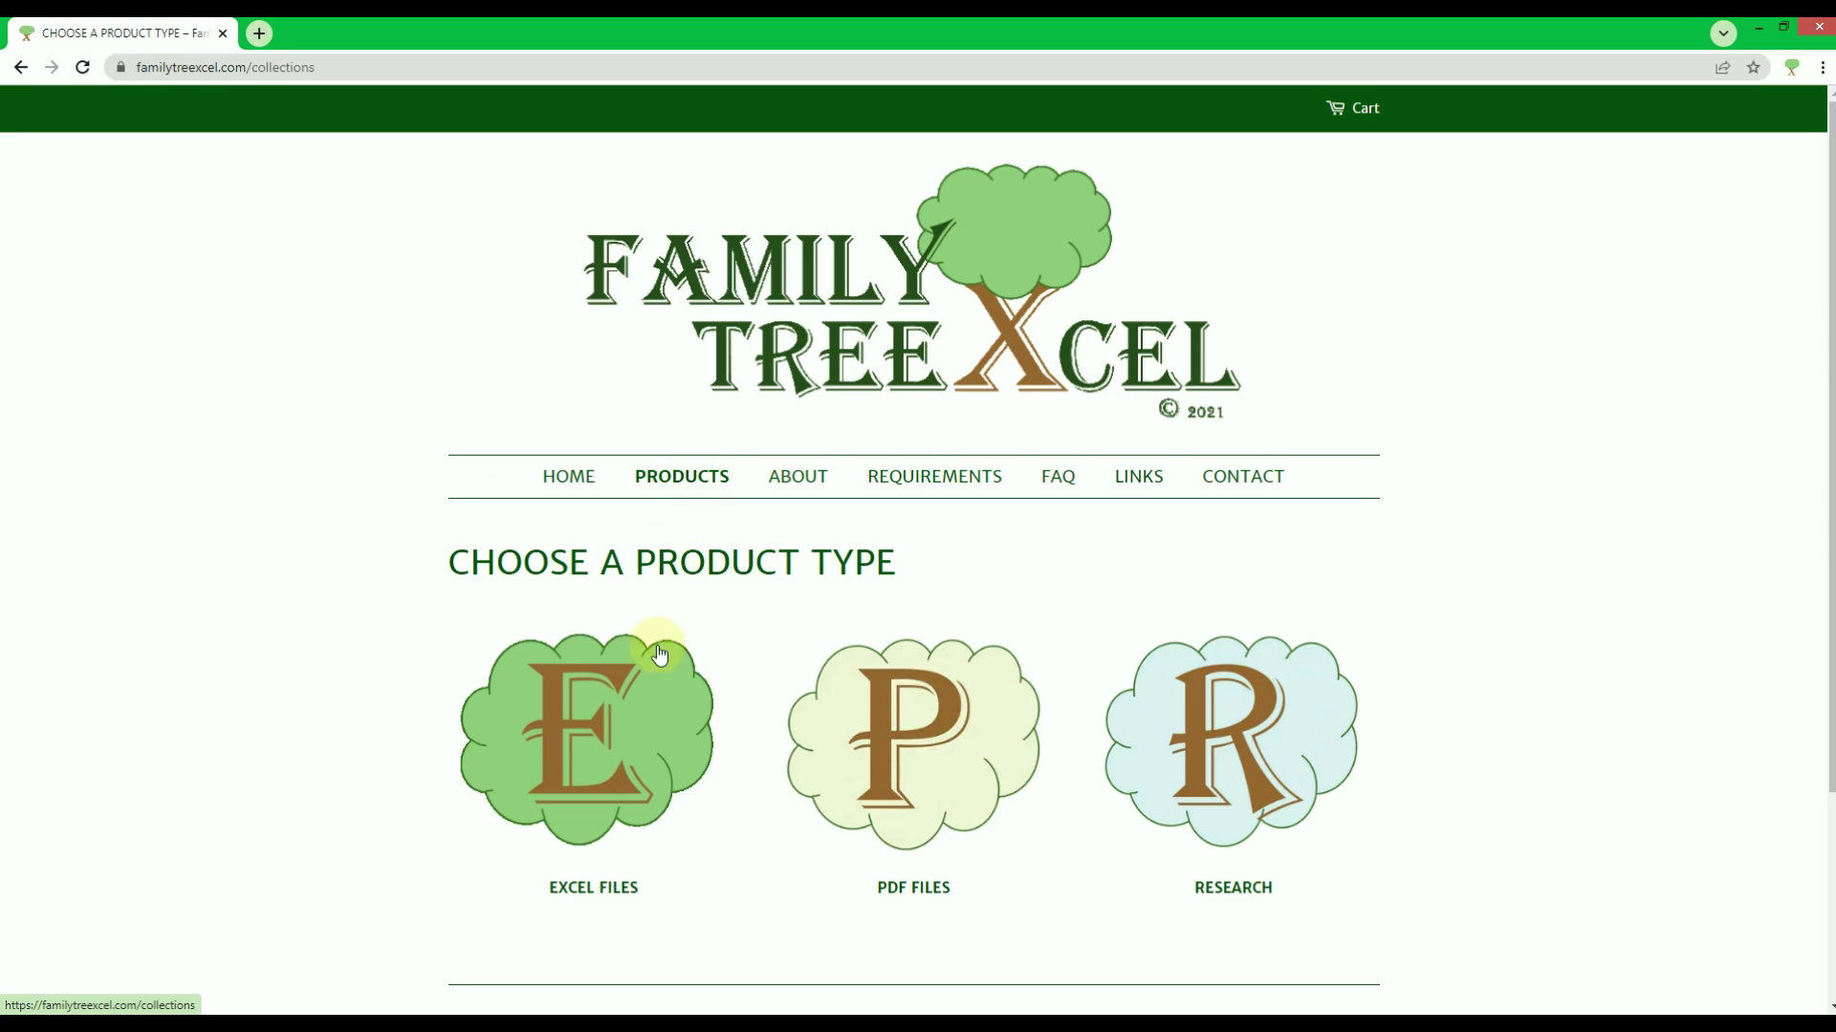
pyautogui.click(634, 710)
pyautogui.click(773, 956)
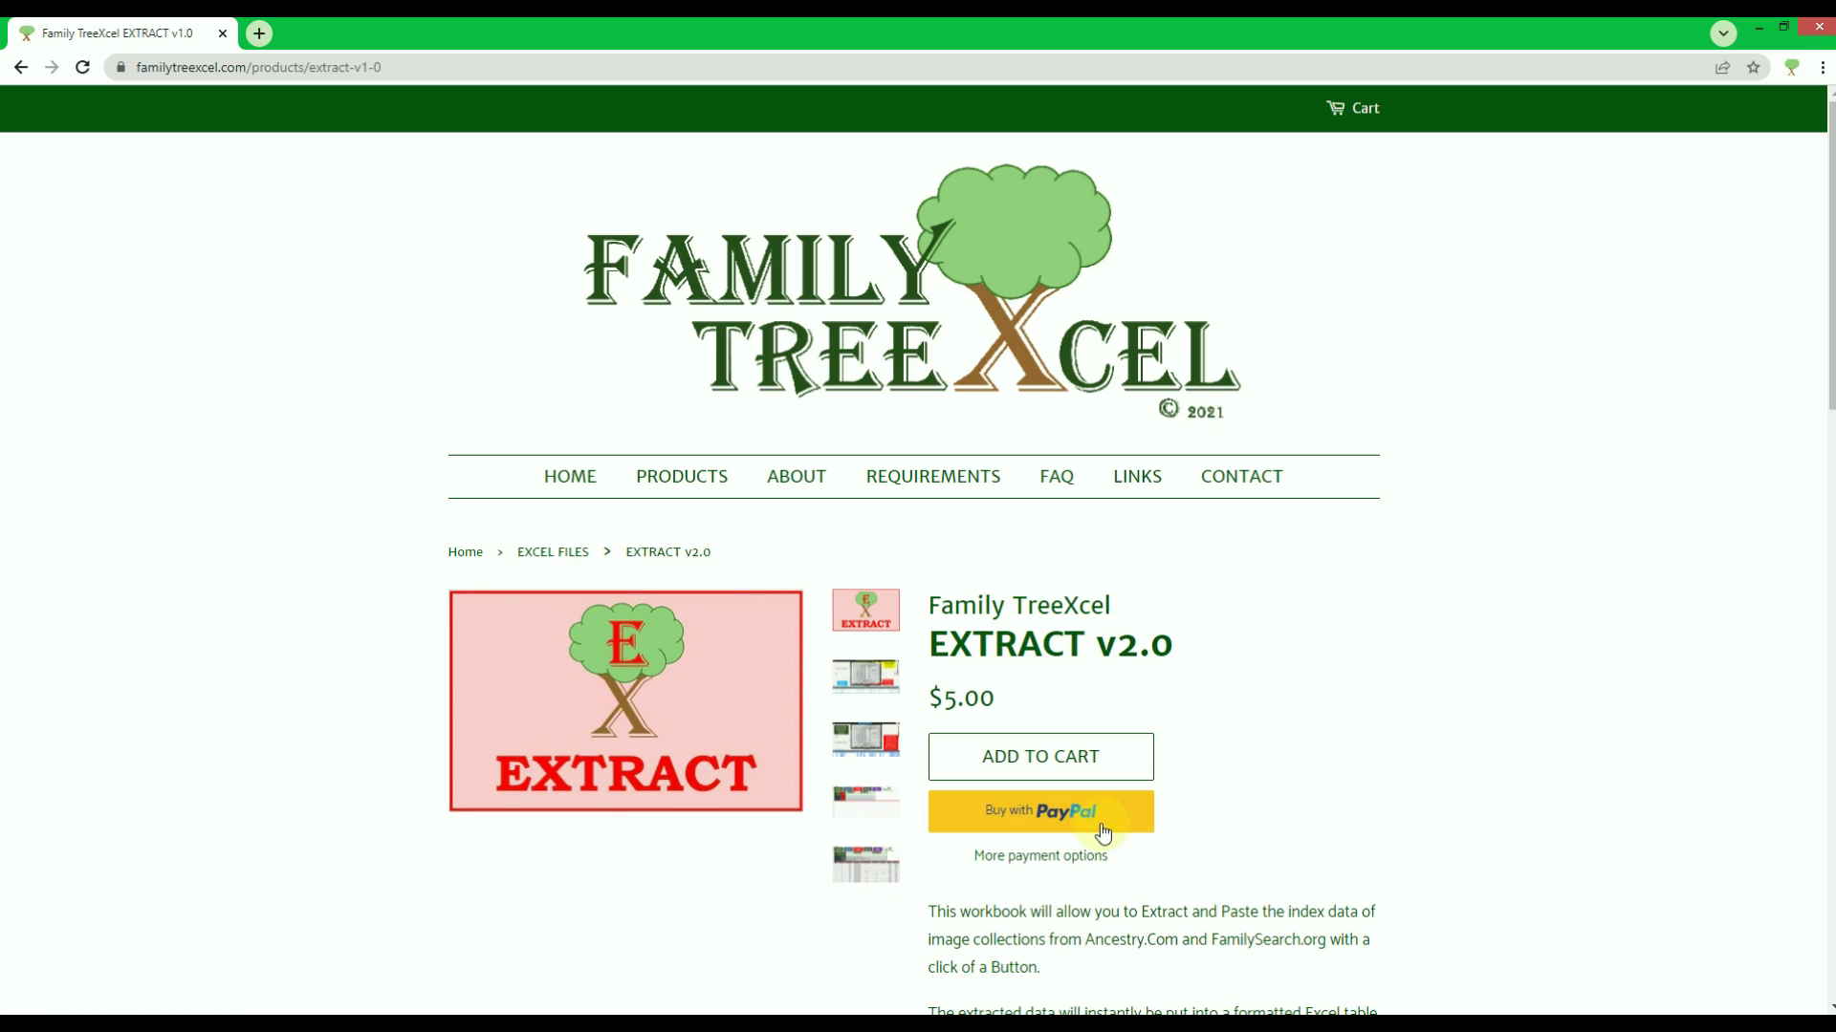
pyautogui.click(1074, 754)
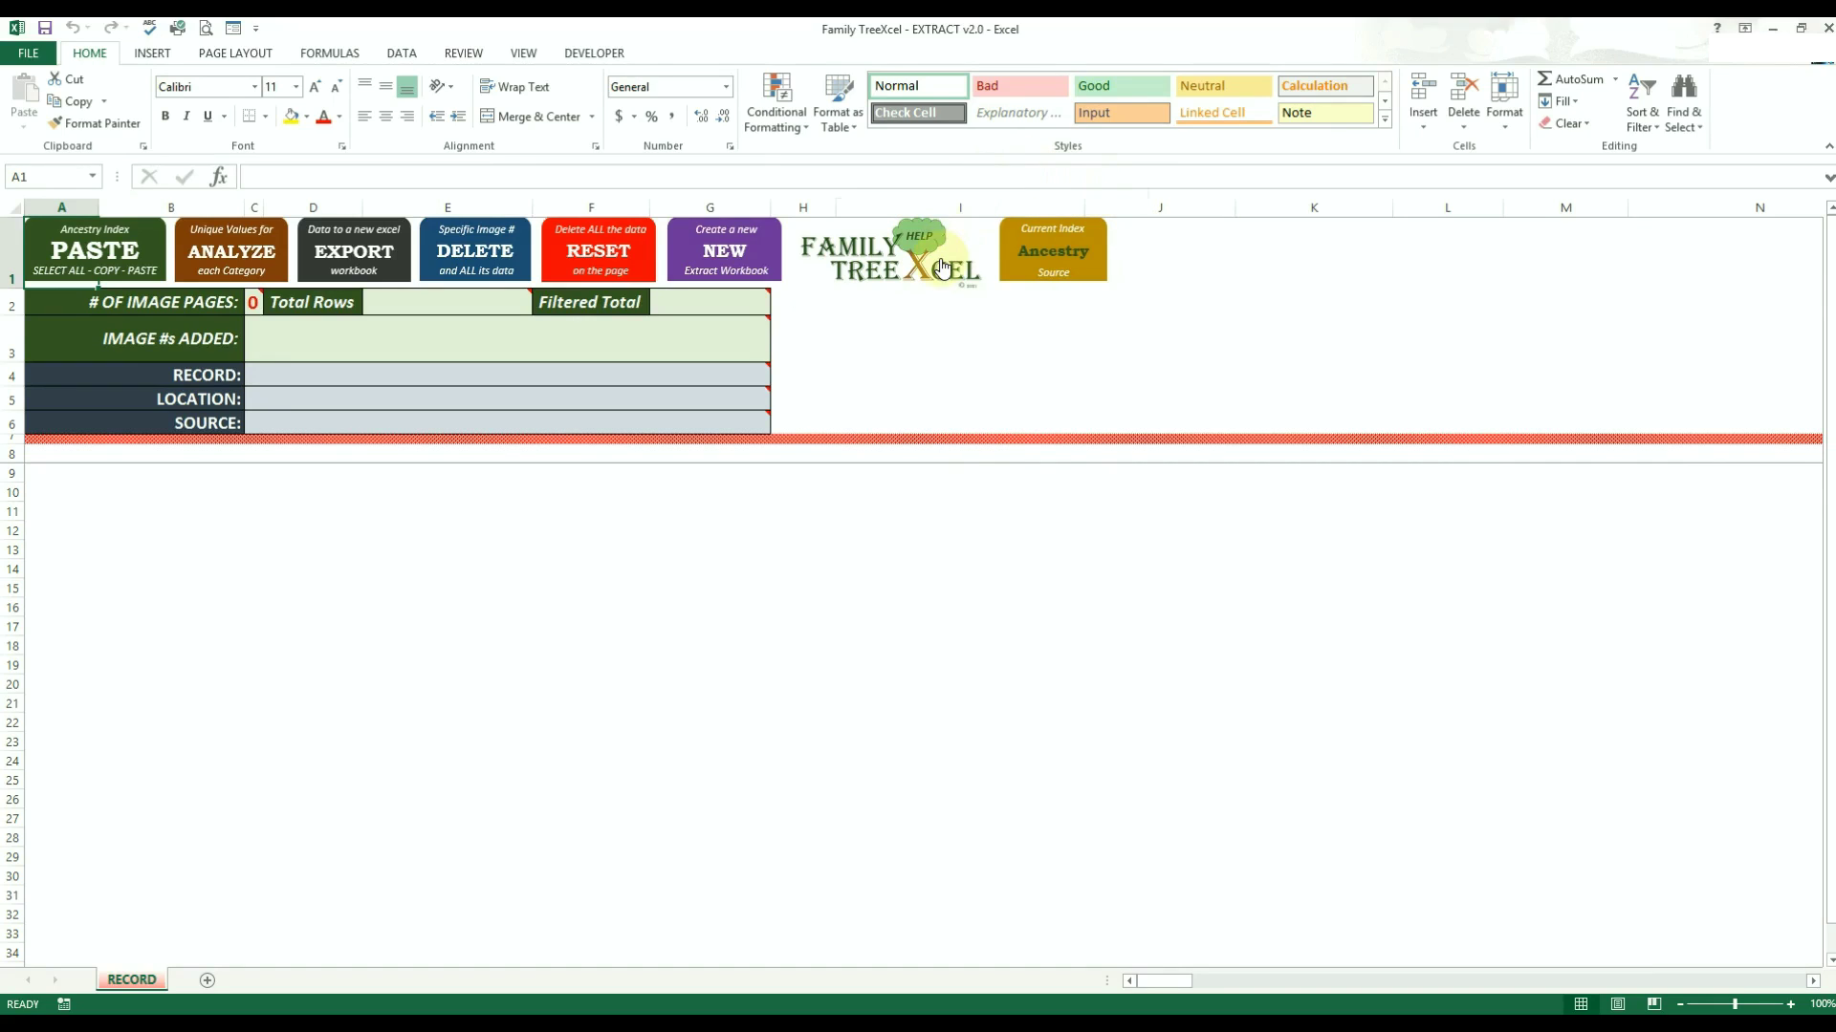
# Toggle the Current Index Source repeatedly between FamilySearch and Ancestry, ending on Ancestry.
pyautogui.click(1144, 230)
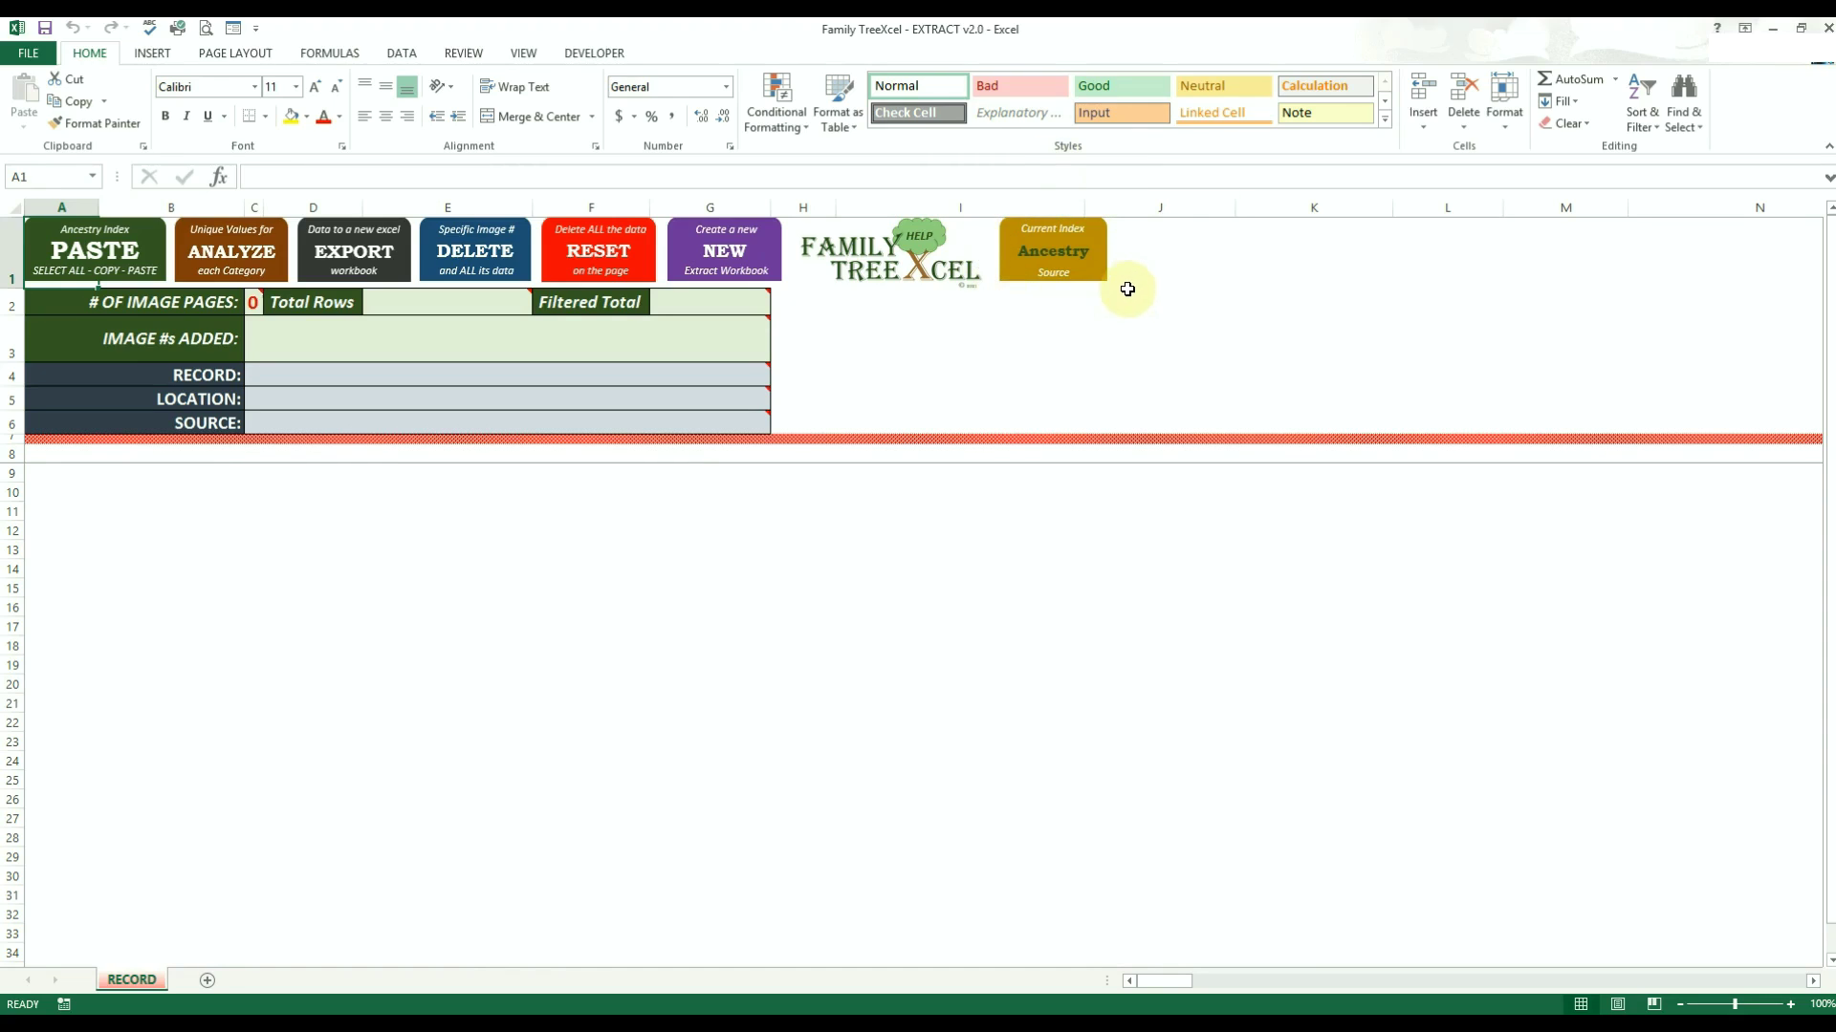
pyautogui.click(1047, 256)
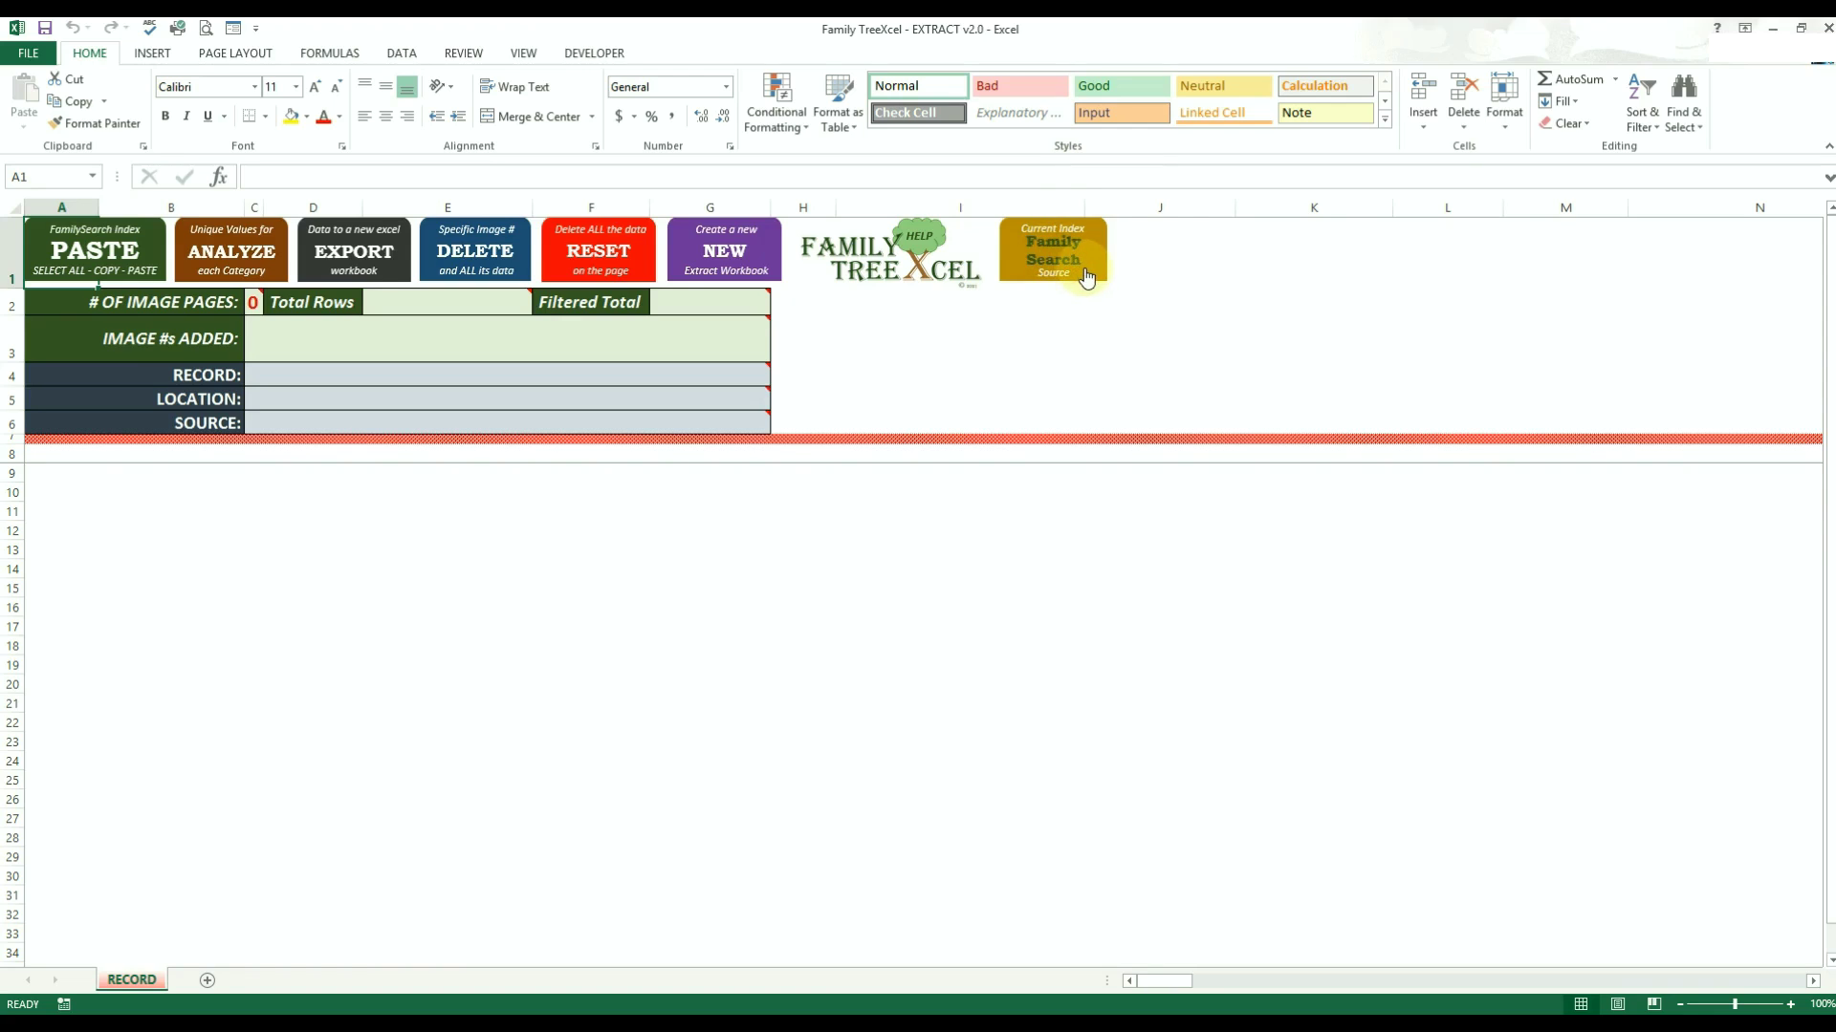
pyautogui.click(1088, 279)
pyautogui.click(1088, 279)
pyautogui.click(1088, 279)
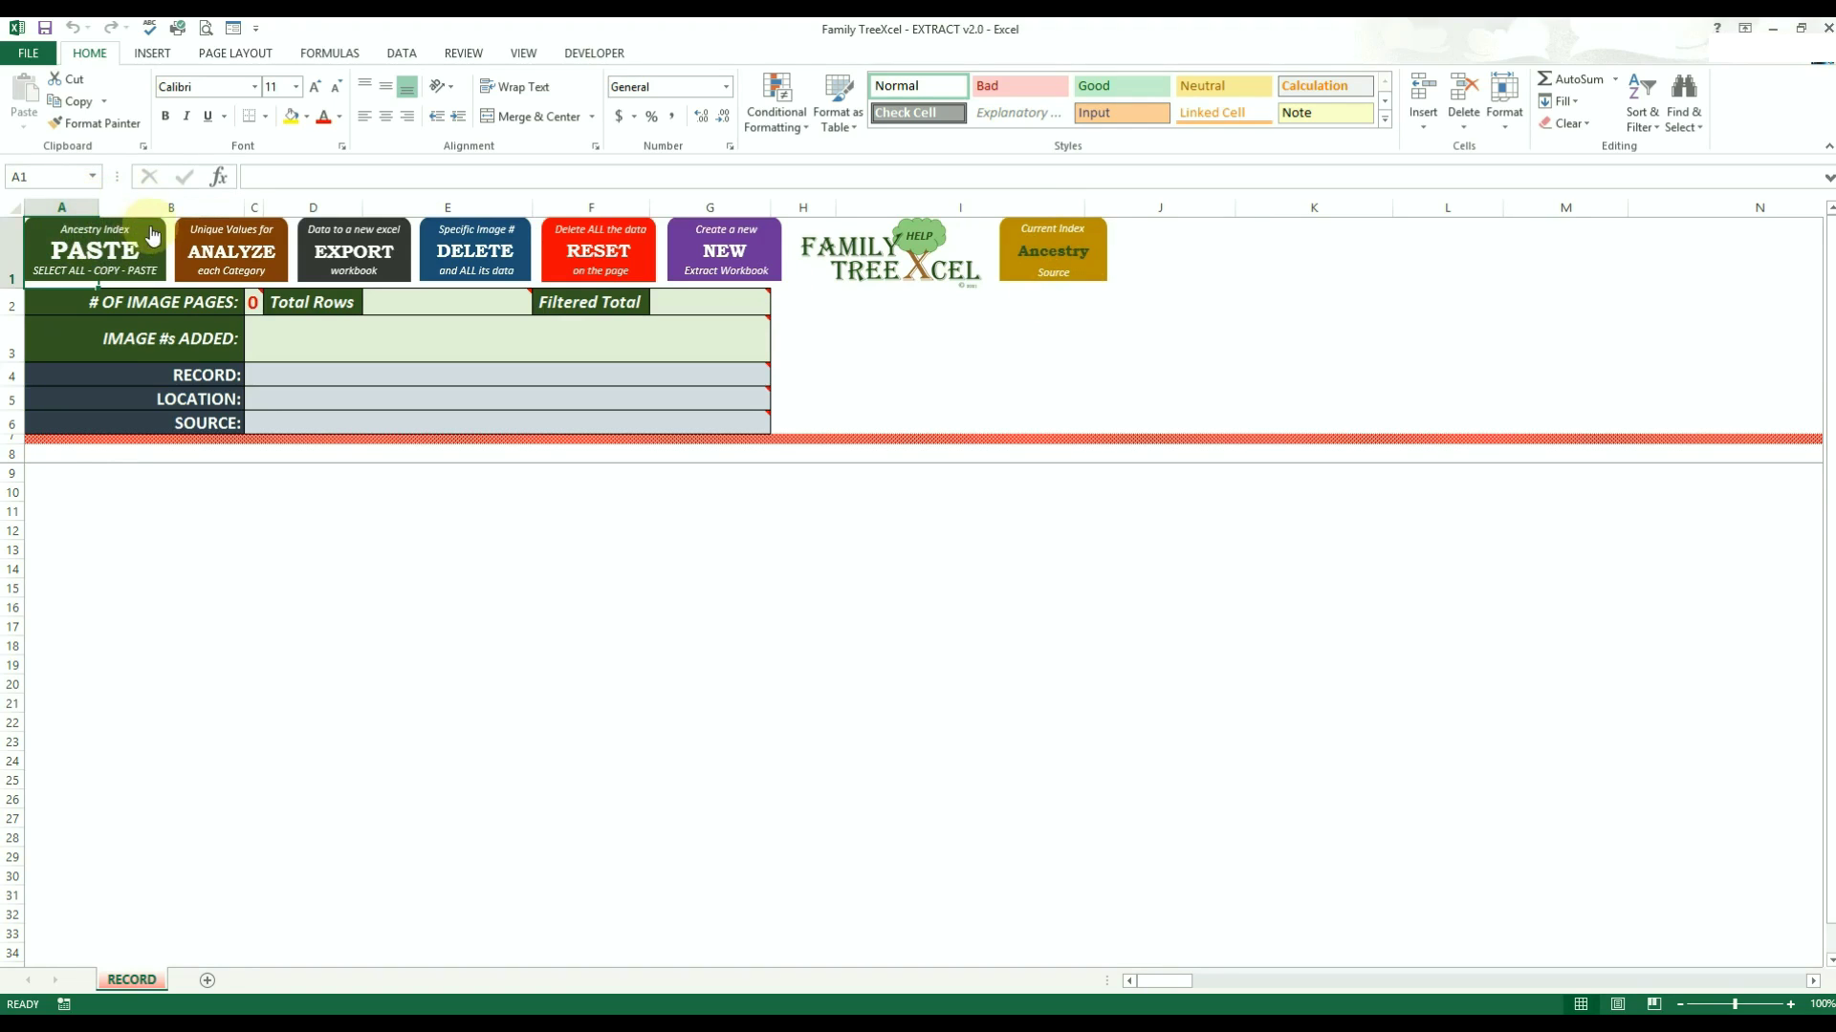
pyautogui.click(1086, 269)
pyautogui.click(1086, 269)
pyautogui.click(1086, 269)
pyautogui.click(1086, 269)
pyautogui.click(1086, 269)
pyautogui.click(1086, 268)
pyautogui.click(1100, 279)
pyautogui.click(1101, 281)
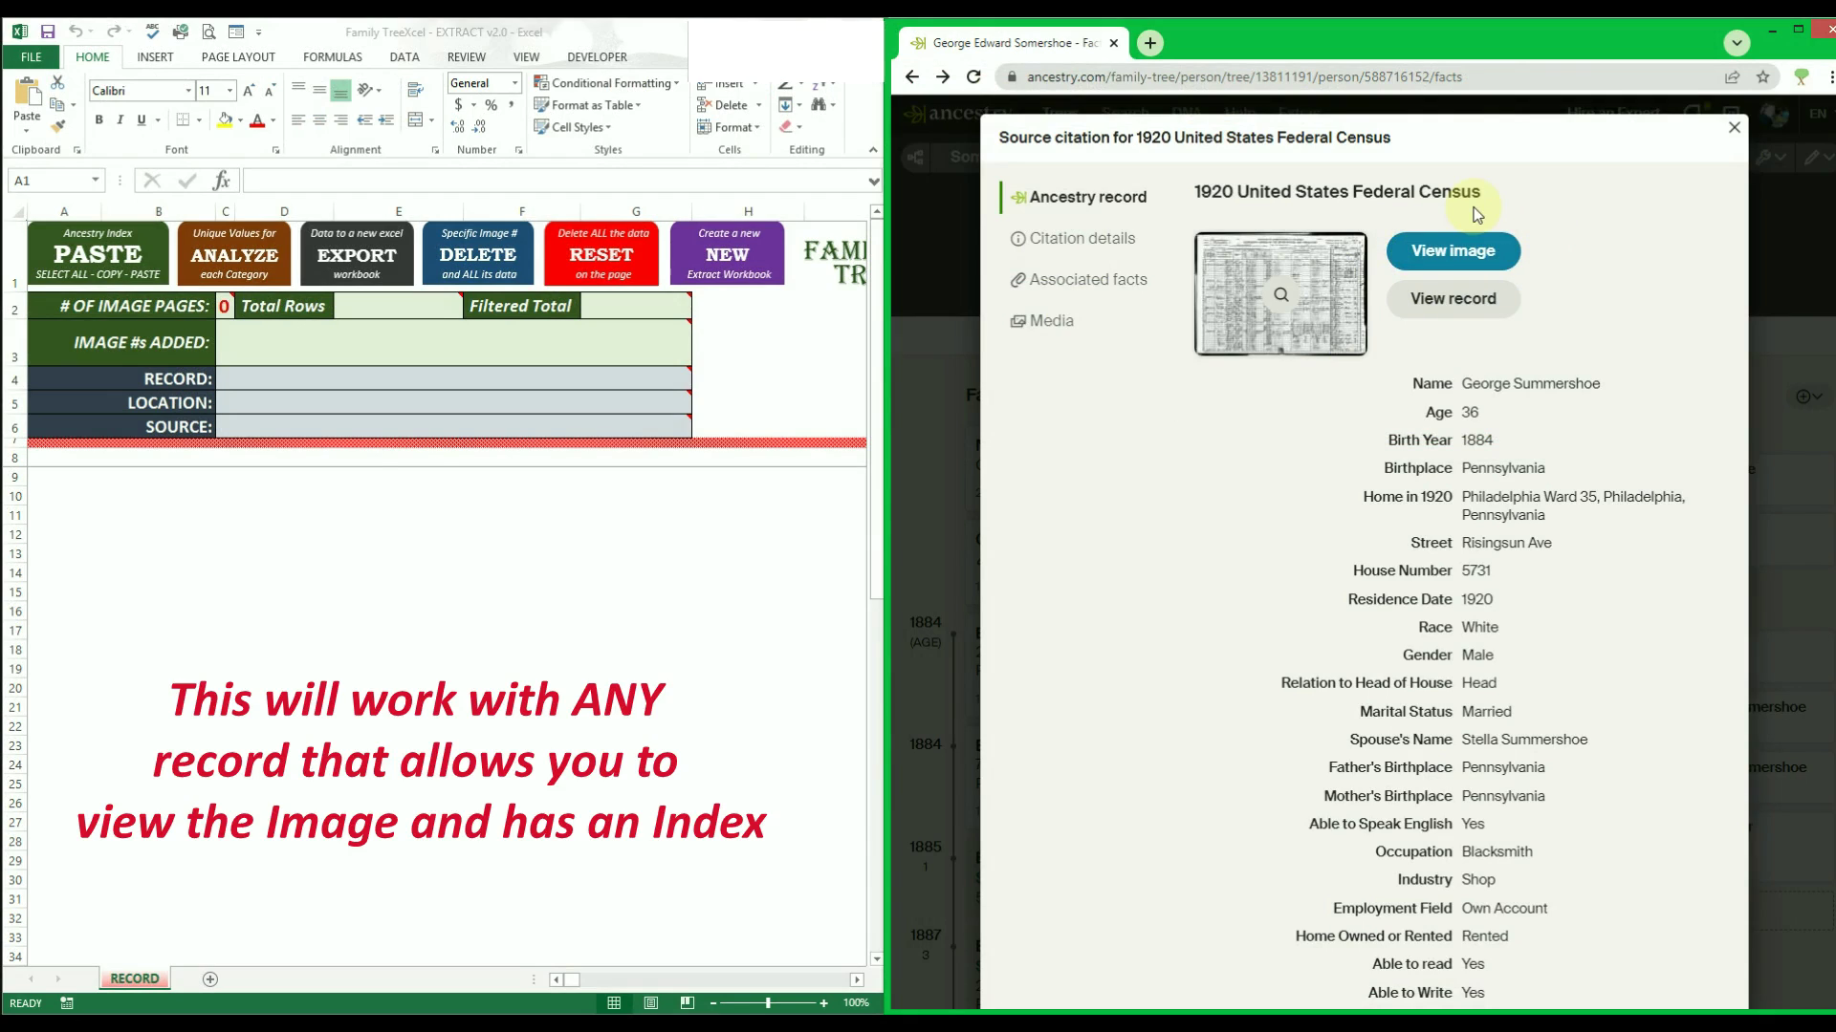
# View the 1920 census image (Philadelphia Ward 35, District 1243) from the citation.
pyautogui.click(1469, 253)
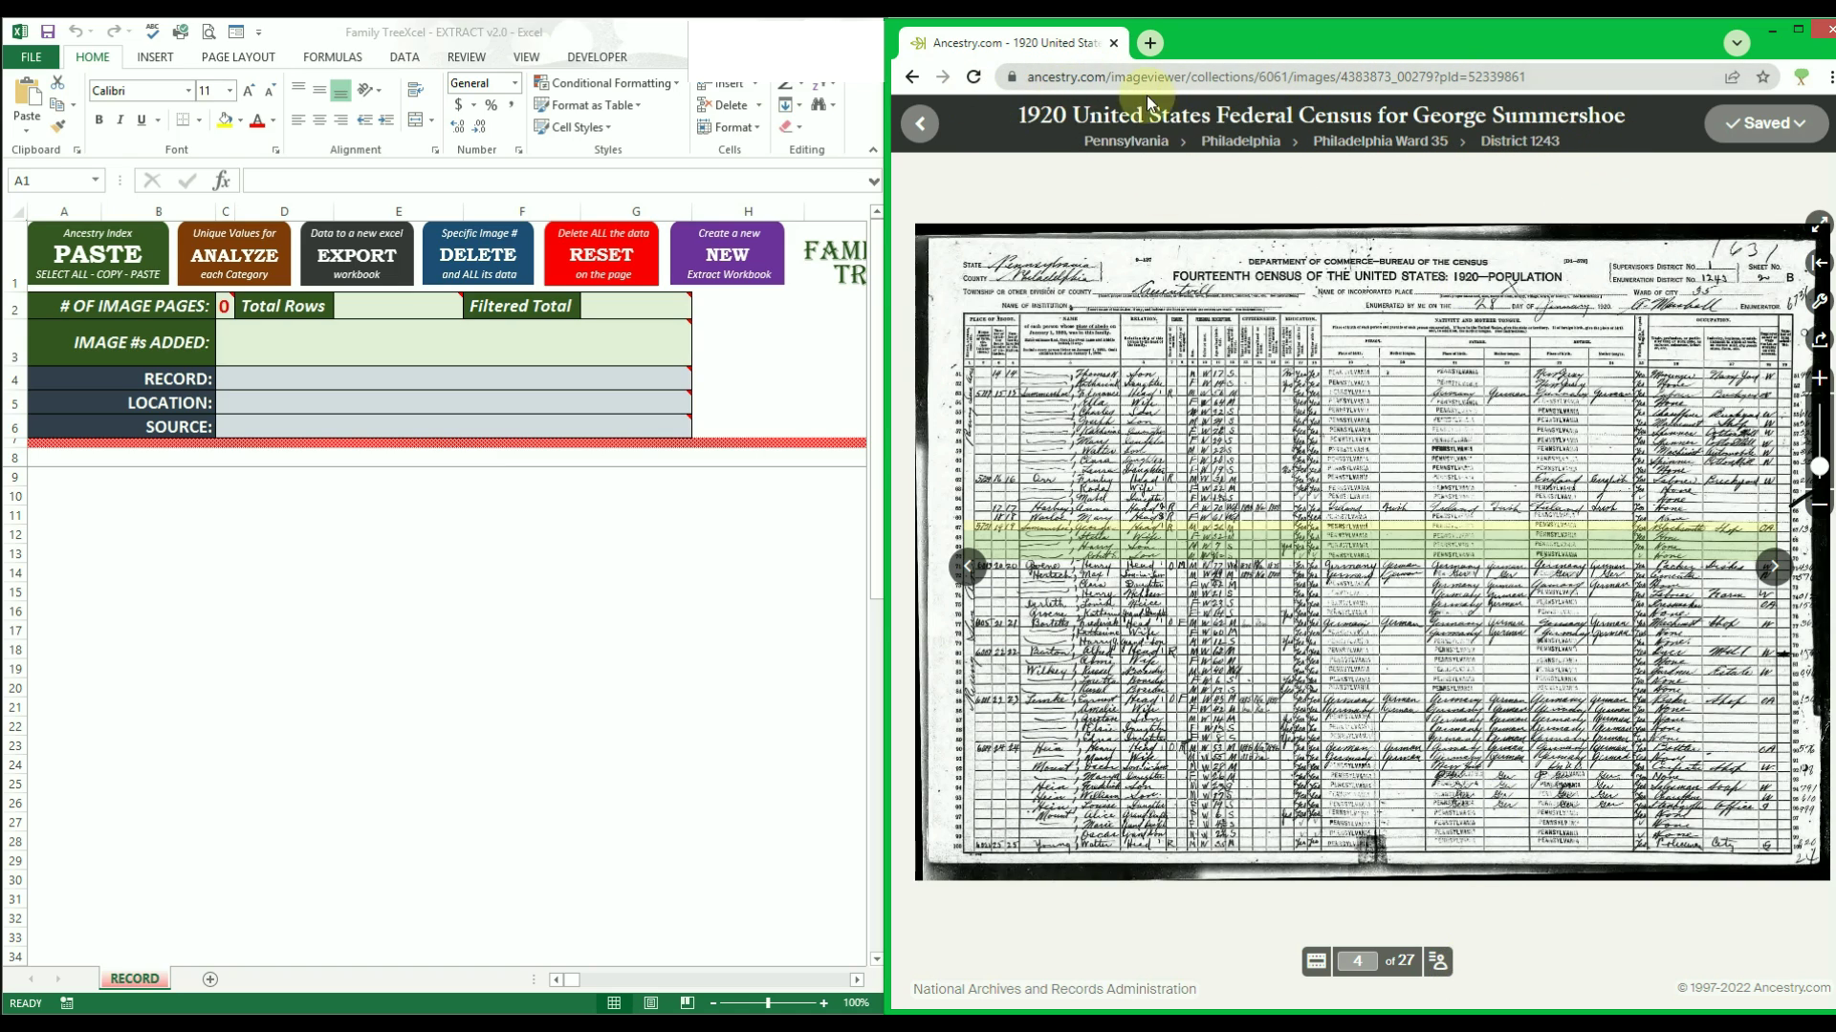
# Widen the Ancestry census viewer and jump to image 1 of 27.
pyautogui.moveTo(889, 325); pyautogui.dragTo(1275, 319)
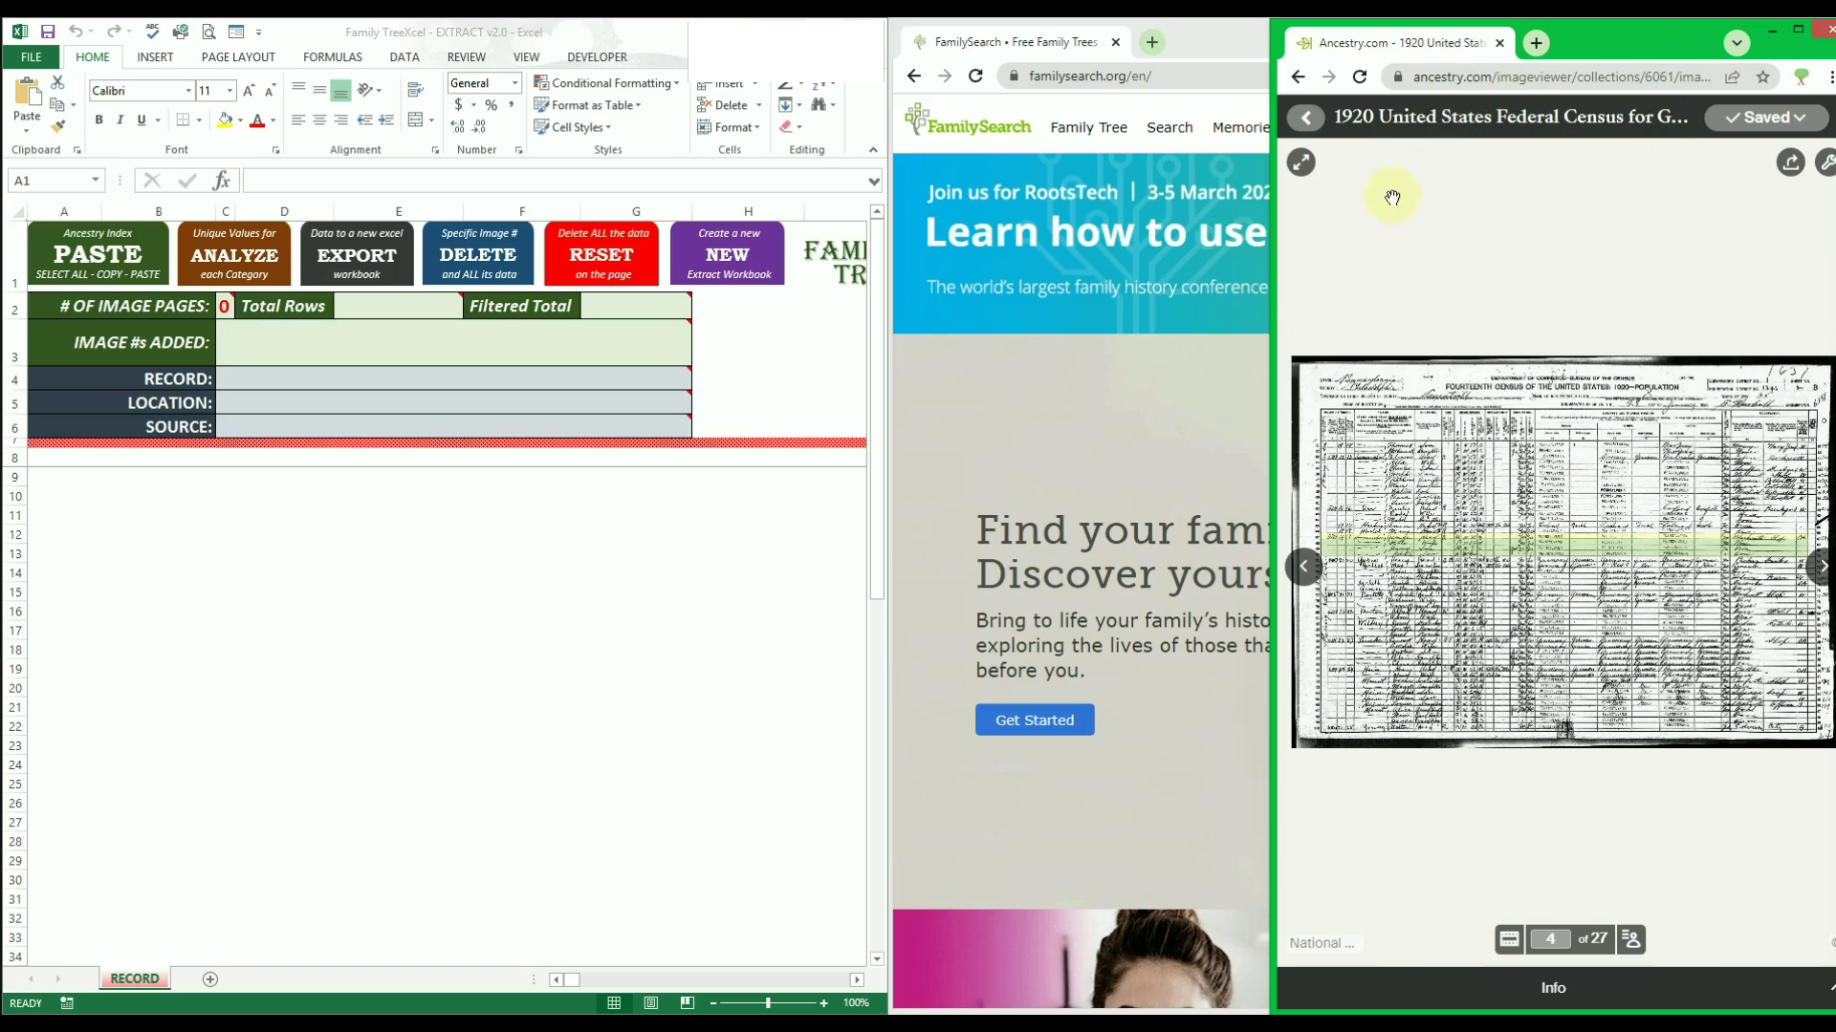
pyautogui.moveTo(1274, 278); pyautogui.dragTo(892, 239)
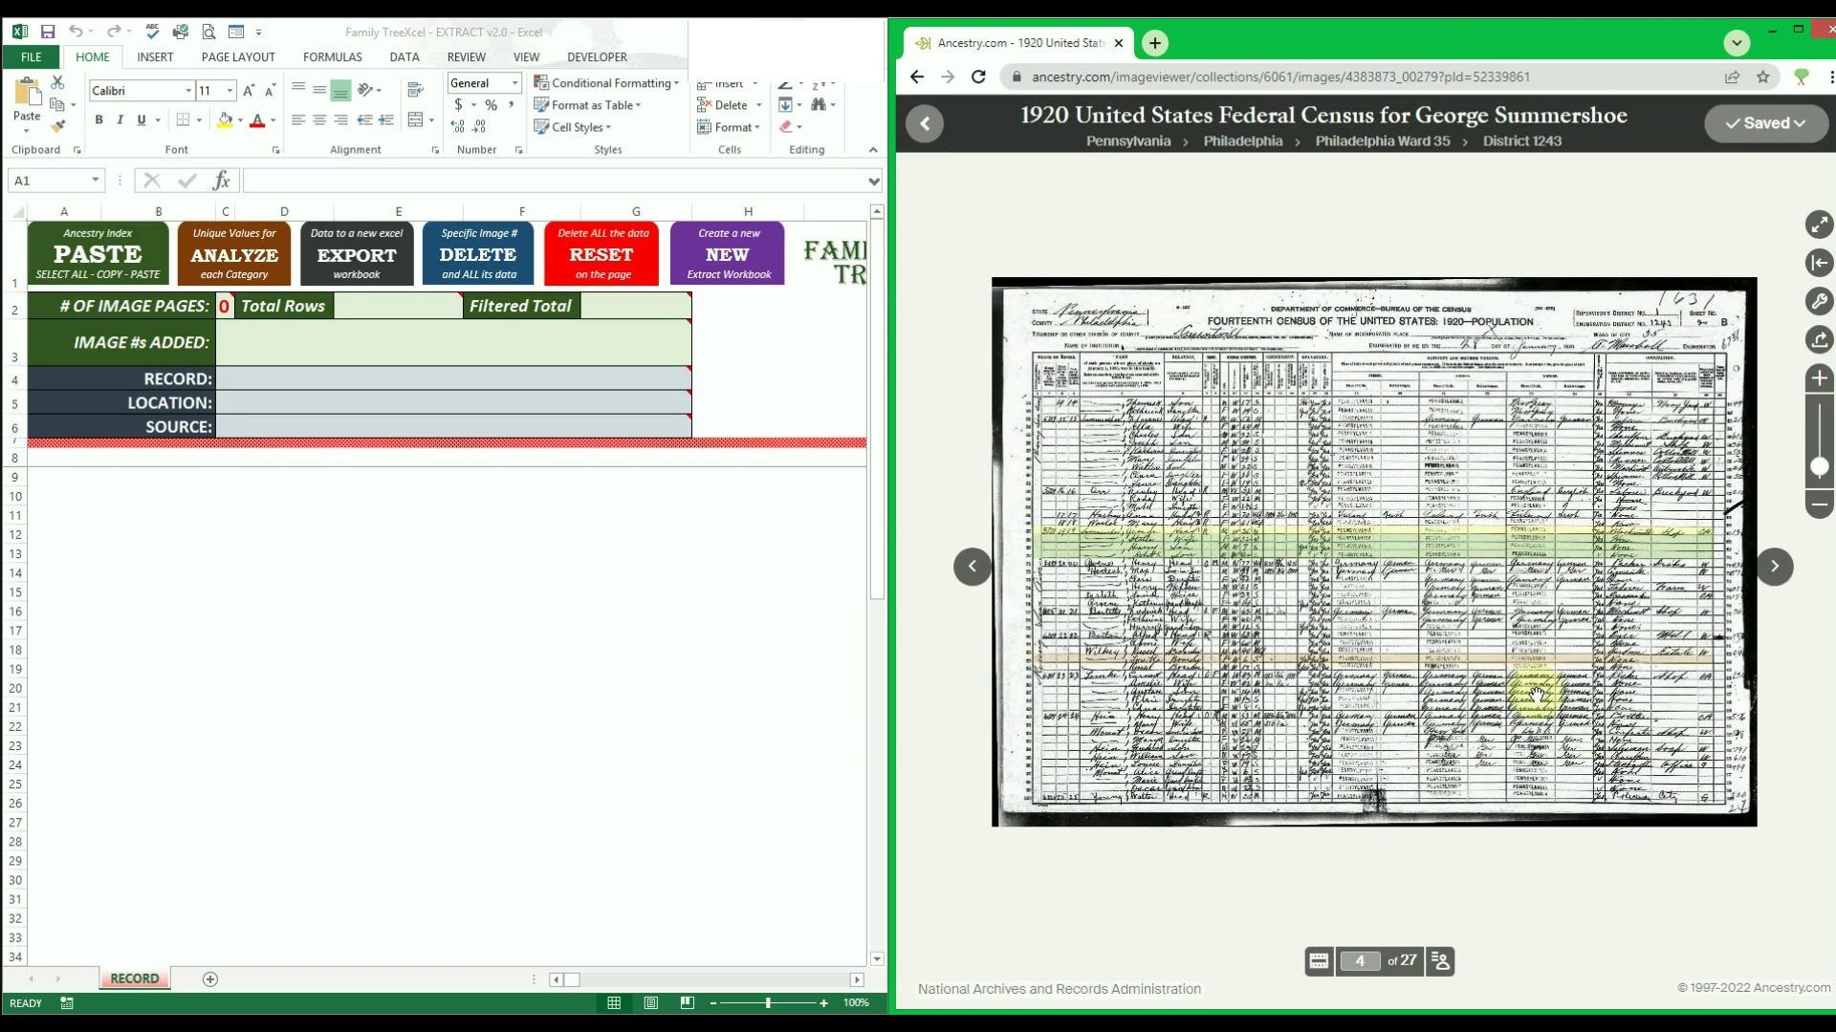
pyautogui.click(1364, 962)
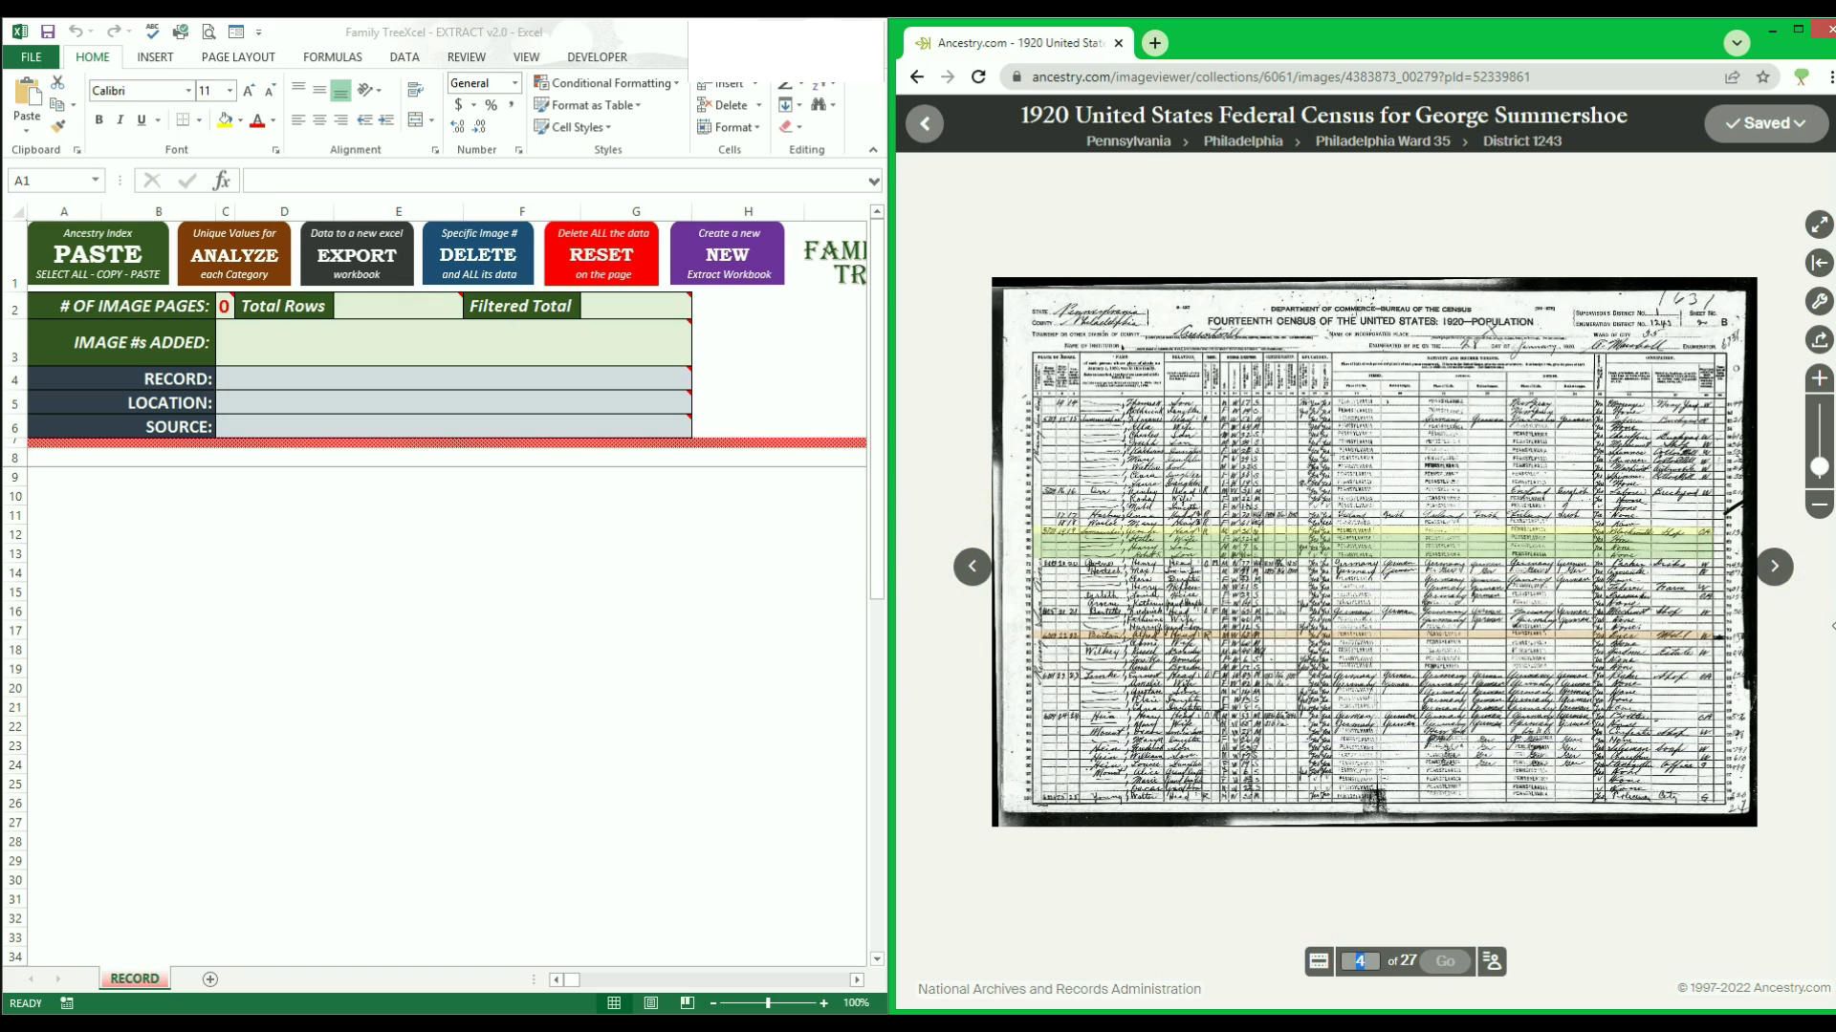
pyautogui.write('1')
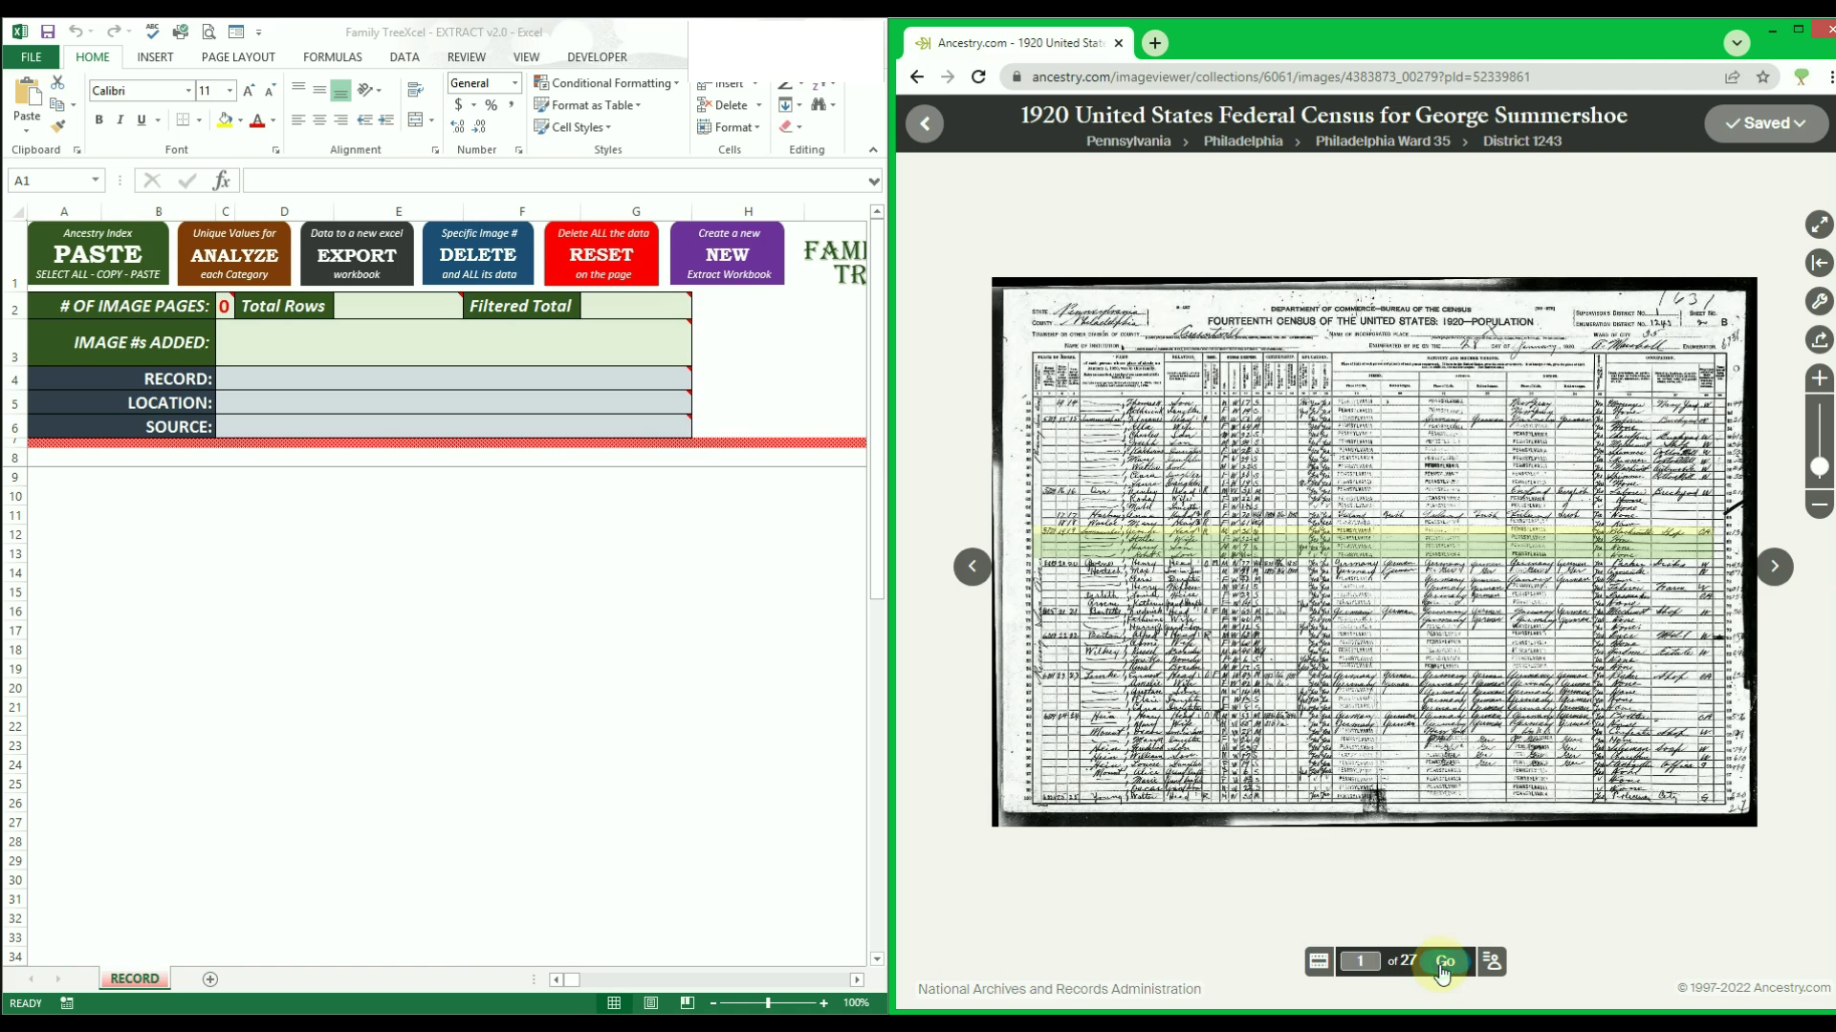
pyautogui.click(1443, 965)
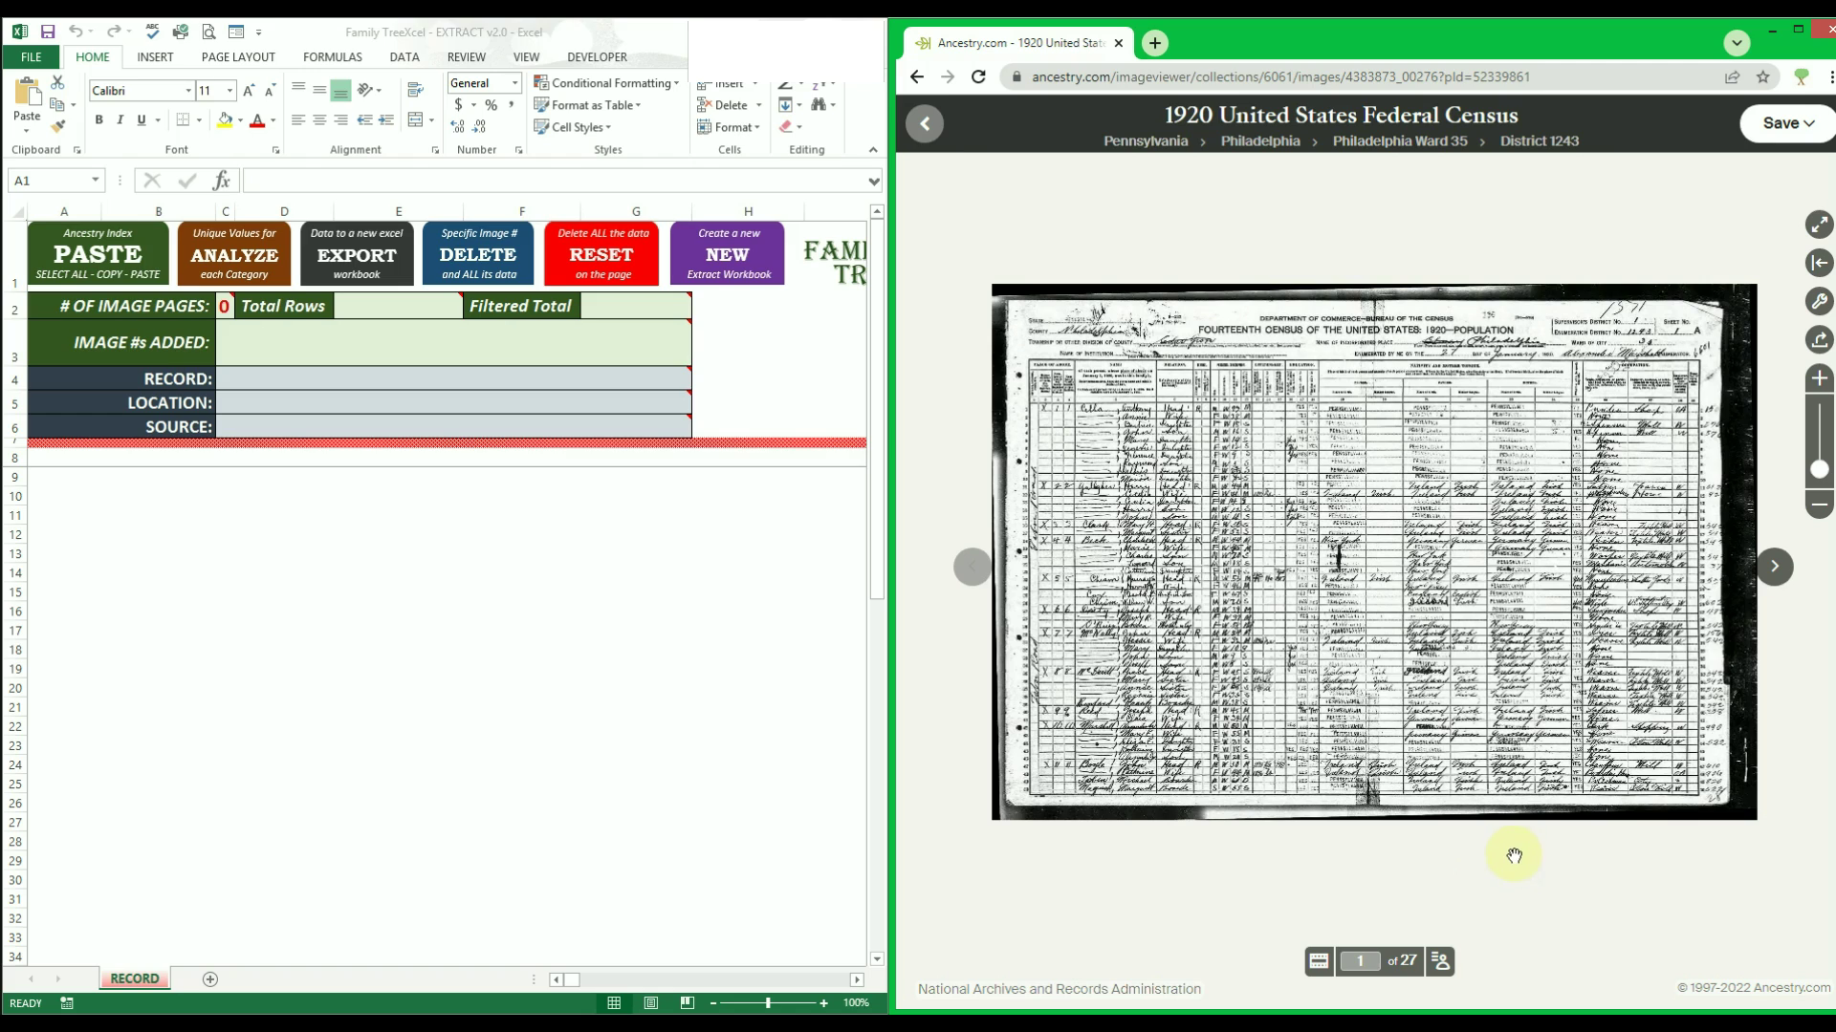
# Show image 1's index transcription, select the whole page, and return to the workbook.
pyautogui.click(1440, 963)
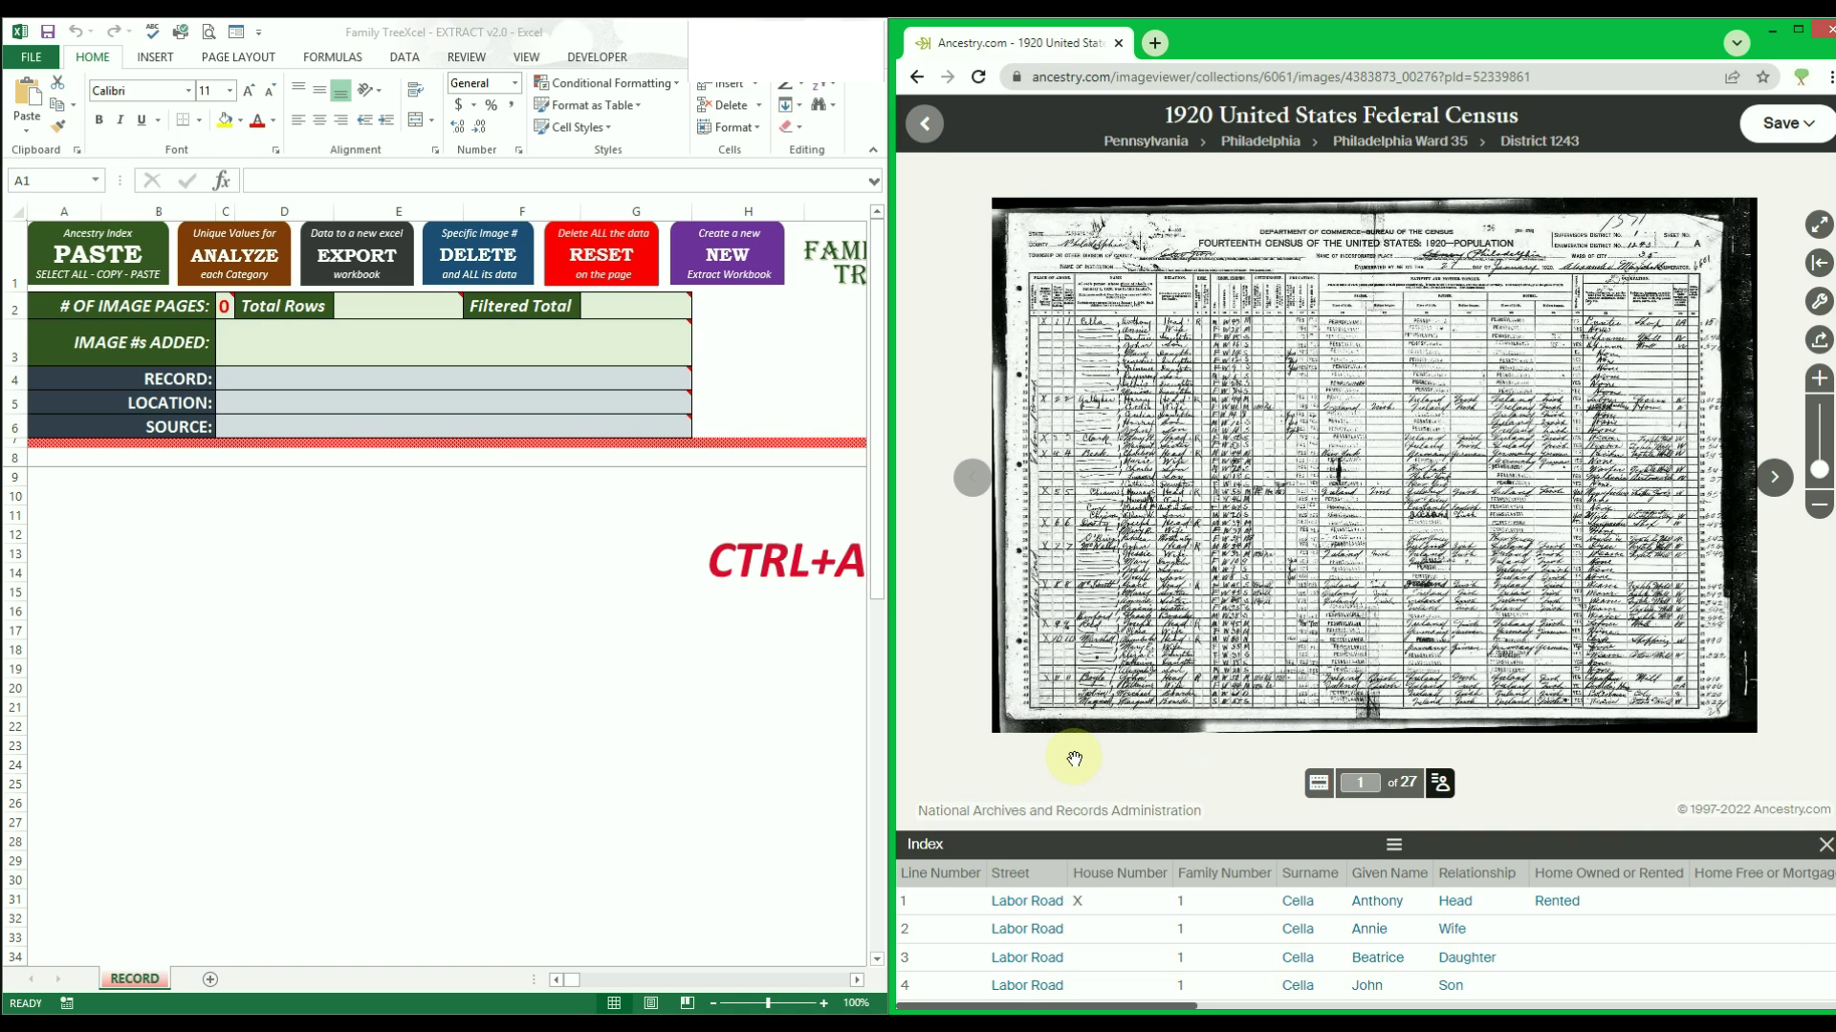
pyautogui.hotkey('ctrl', 'a')
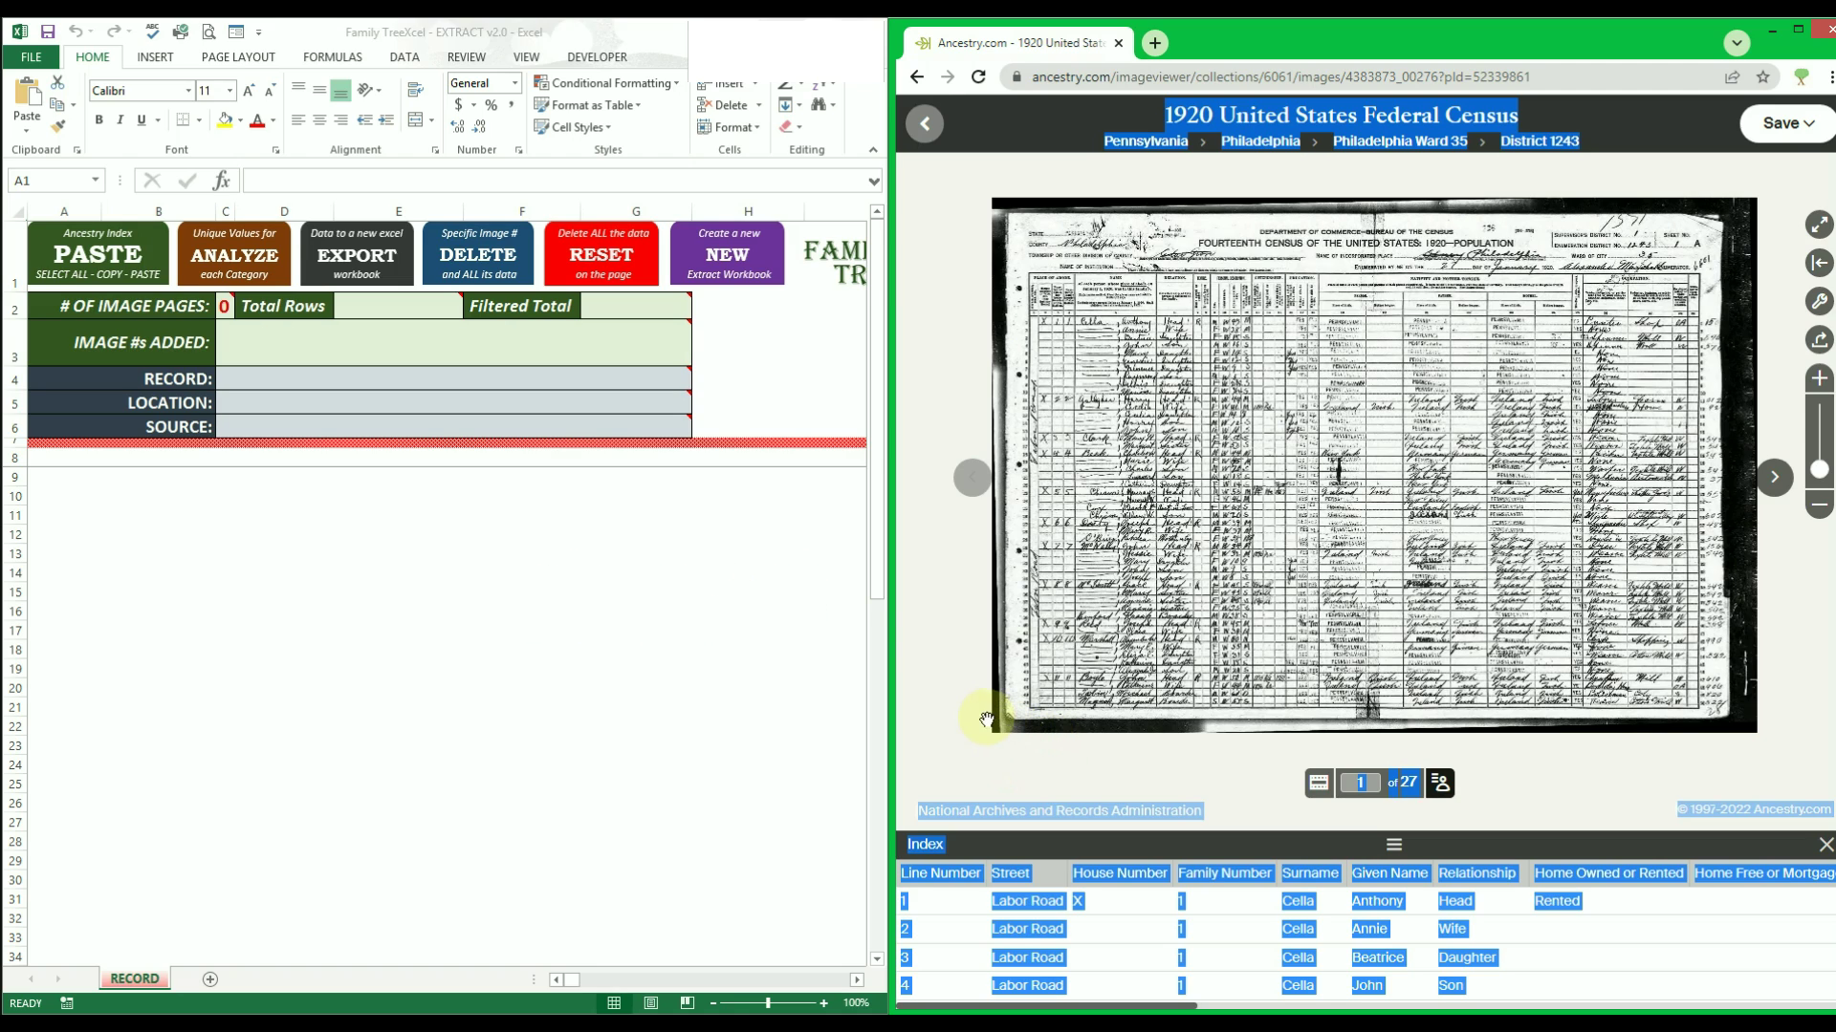
pyautogui.click(99, 253)
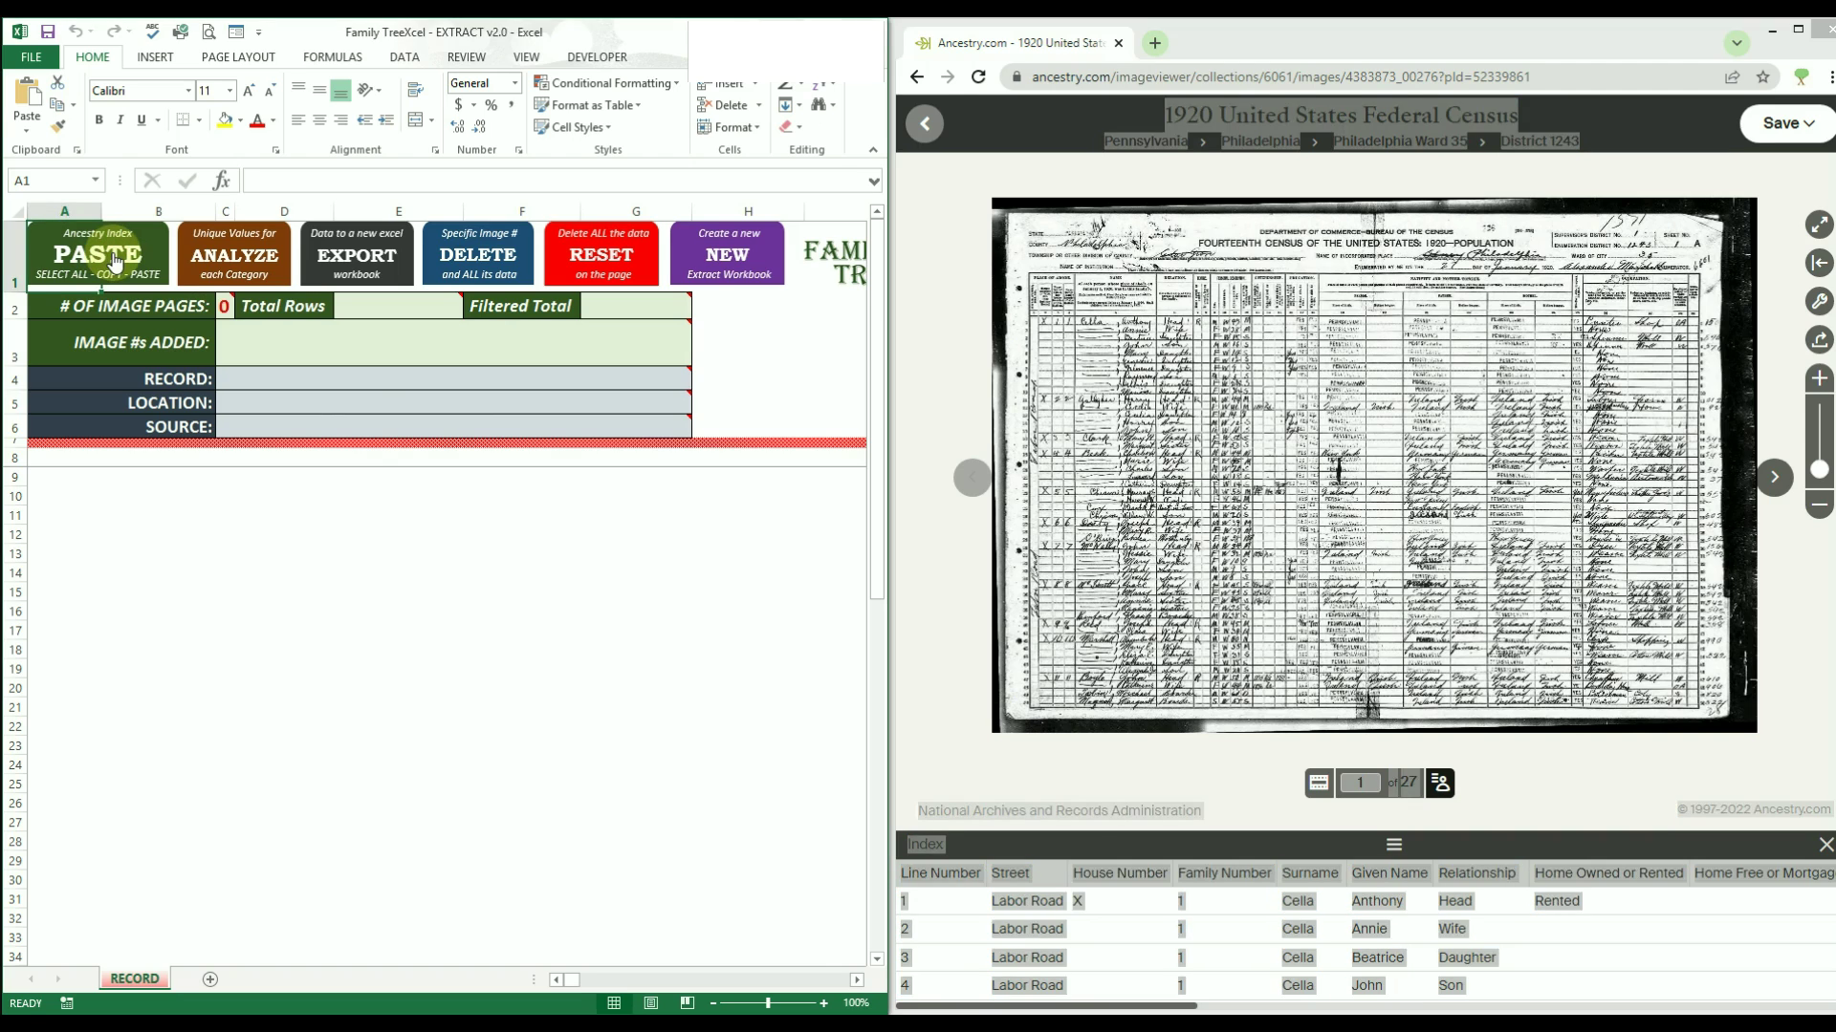
# Paste image 1's index as 50 Labor Road rows and check the filled columns.
pyautogui.click(113, 259)
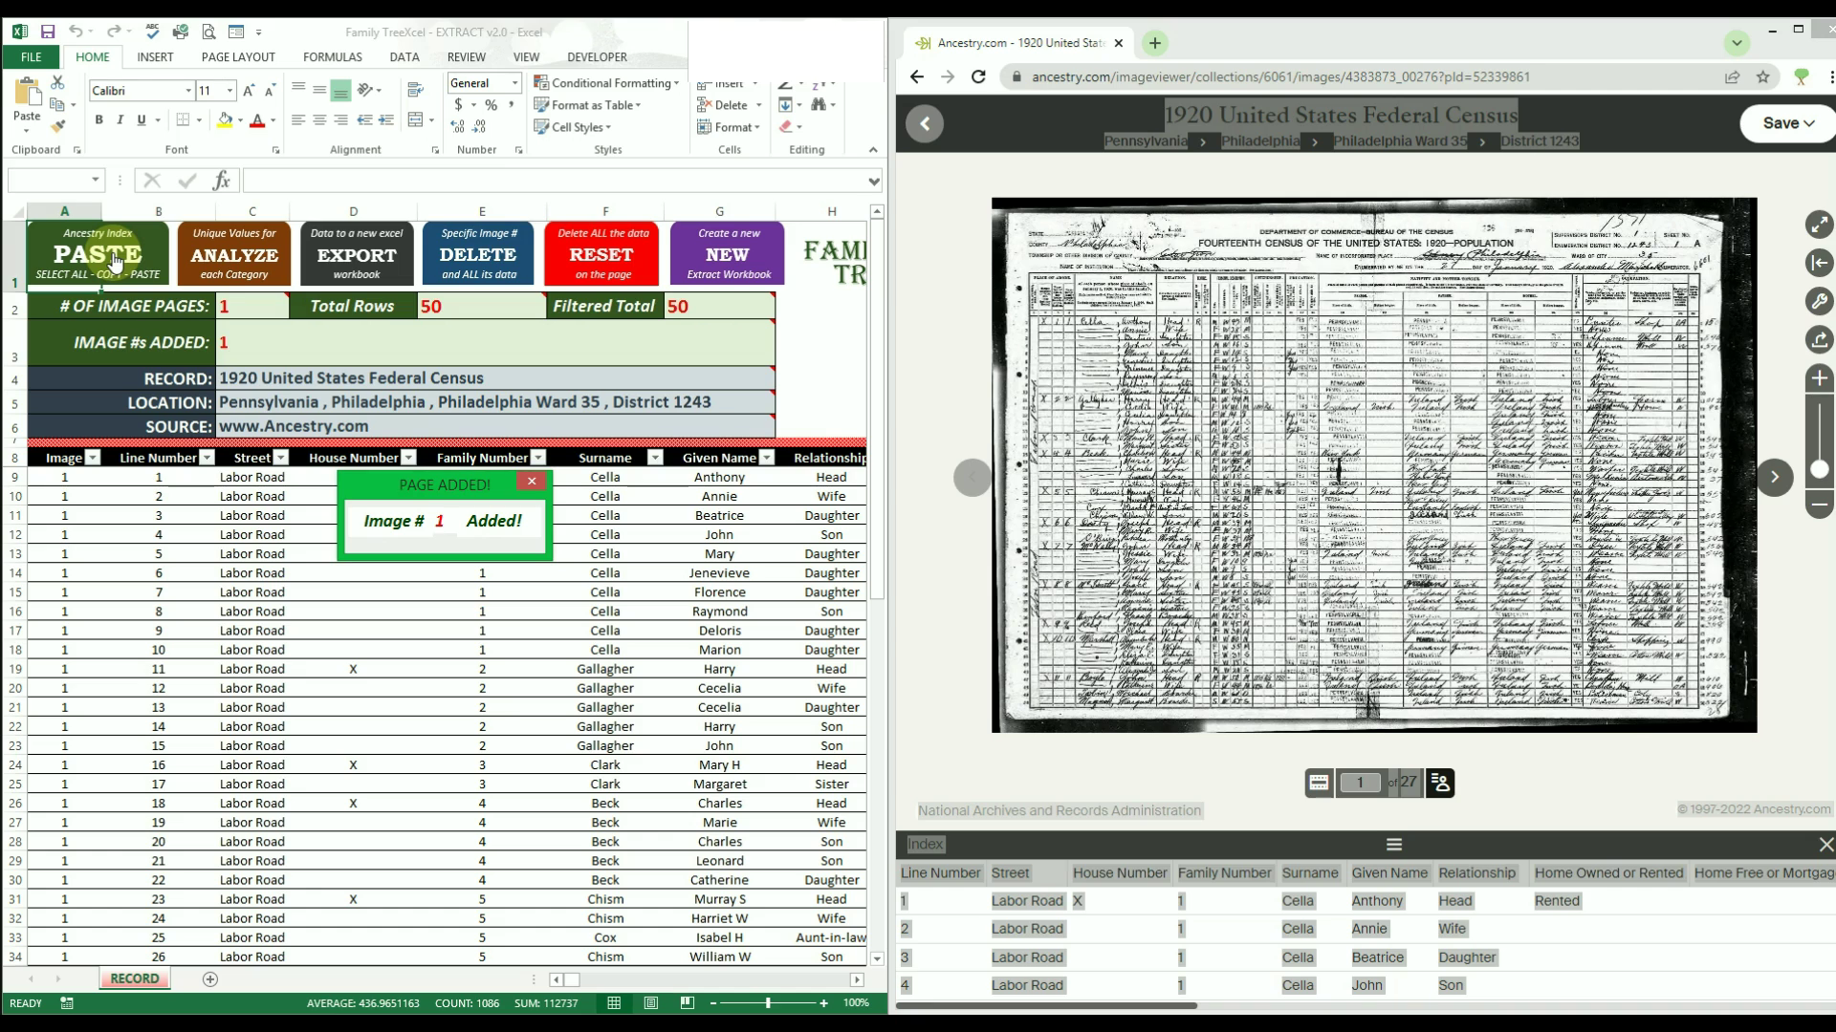
pyautogui.scroll(-10, 440, 547)
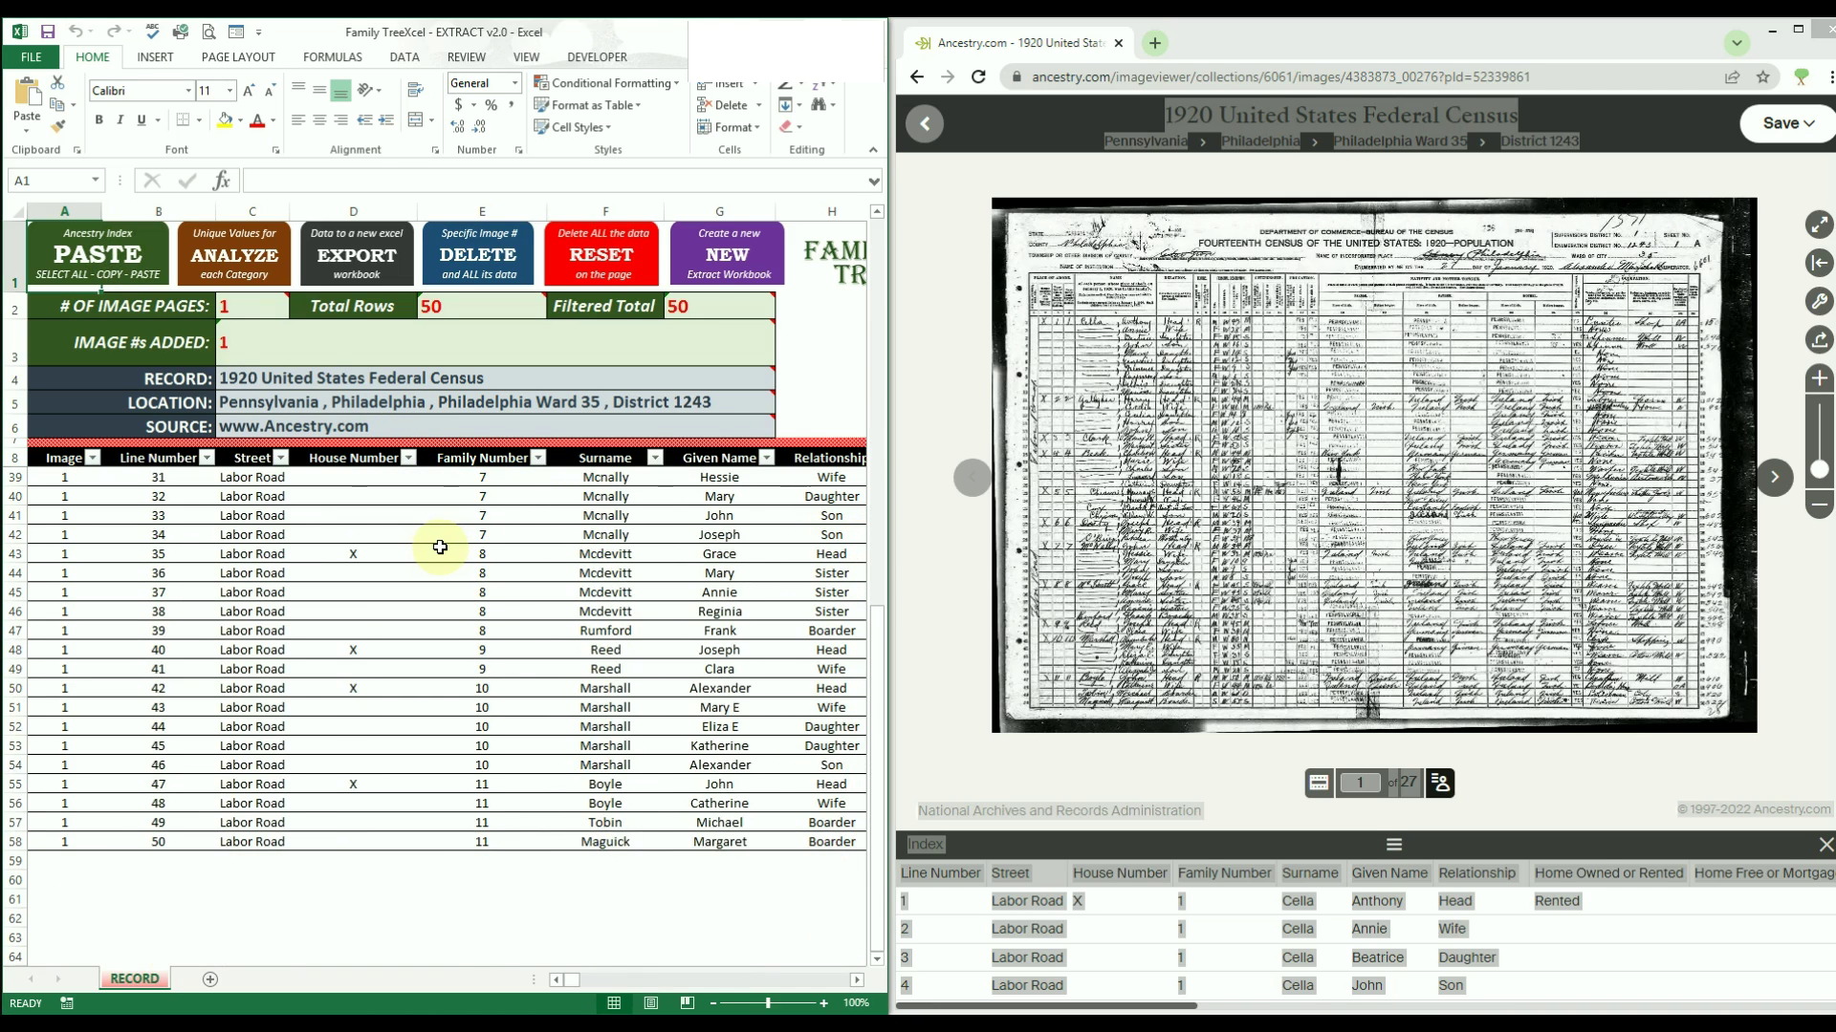
pyautogui.scroll(10, 440, 547)
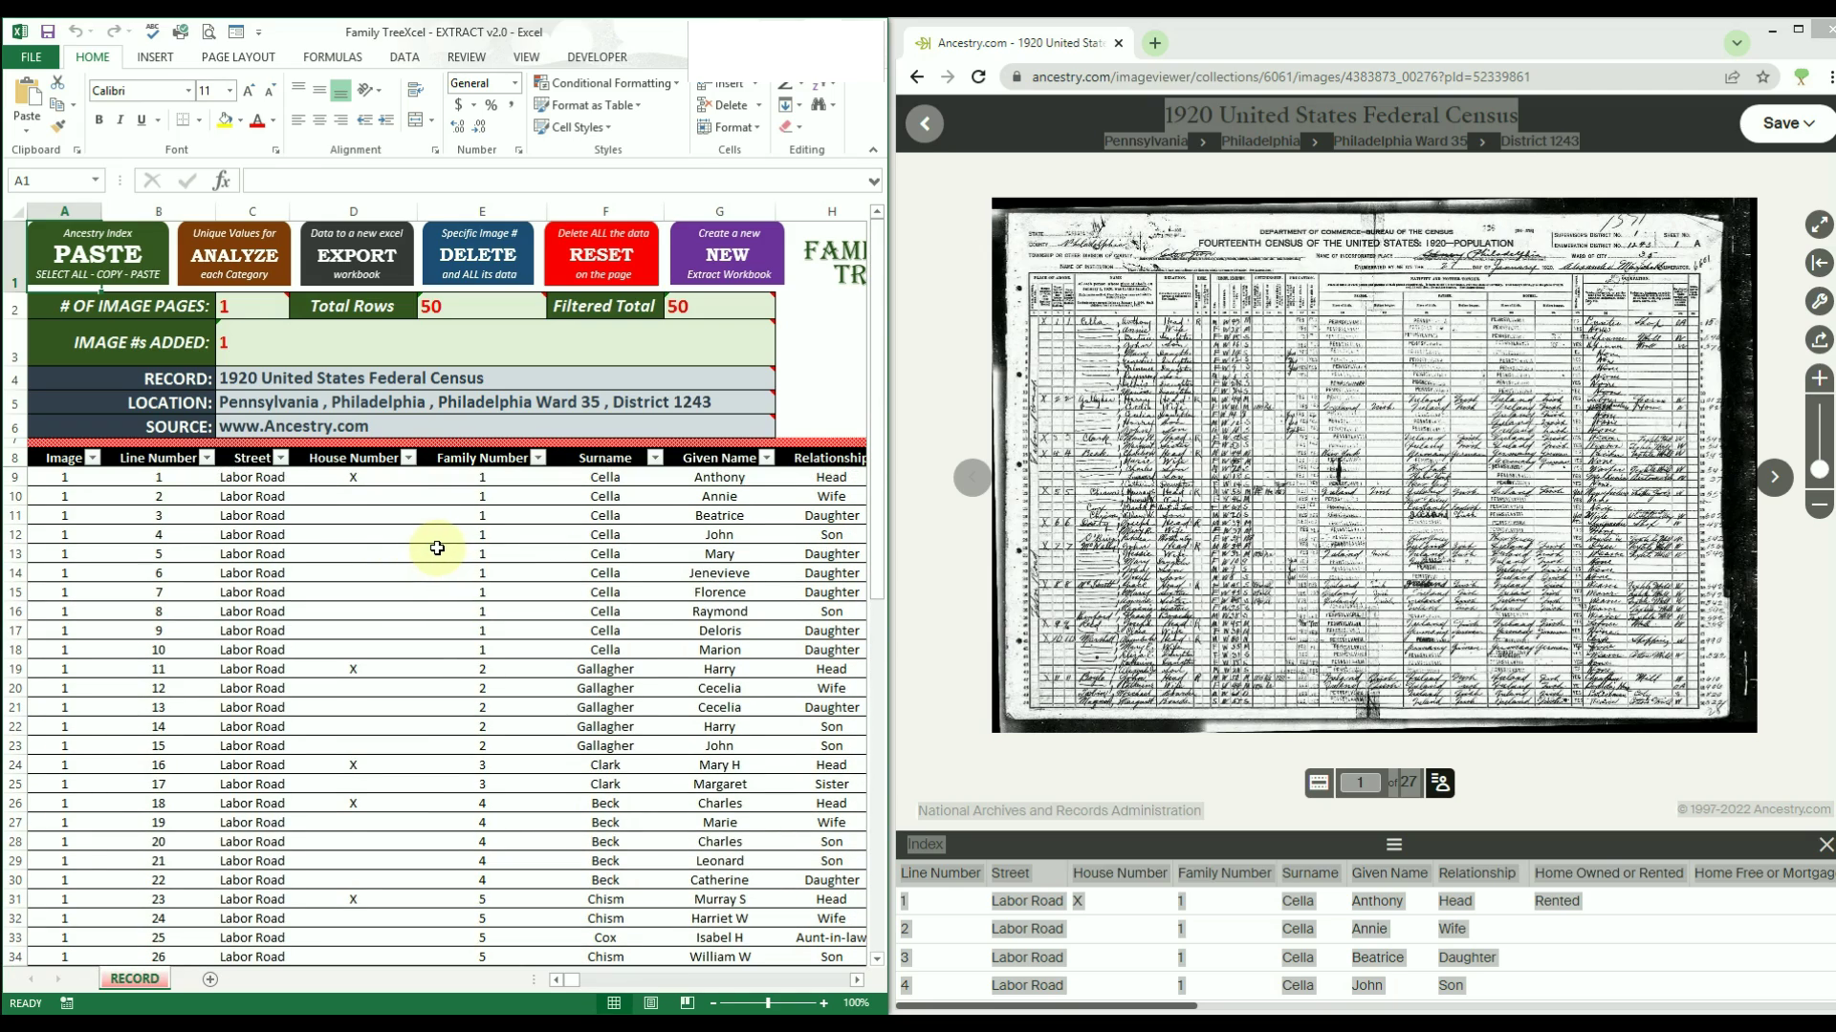
pyautogui.hscroll(3, 411, 560)
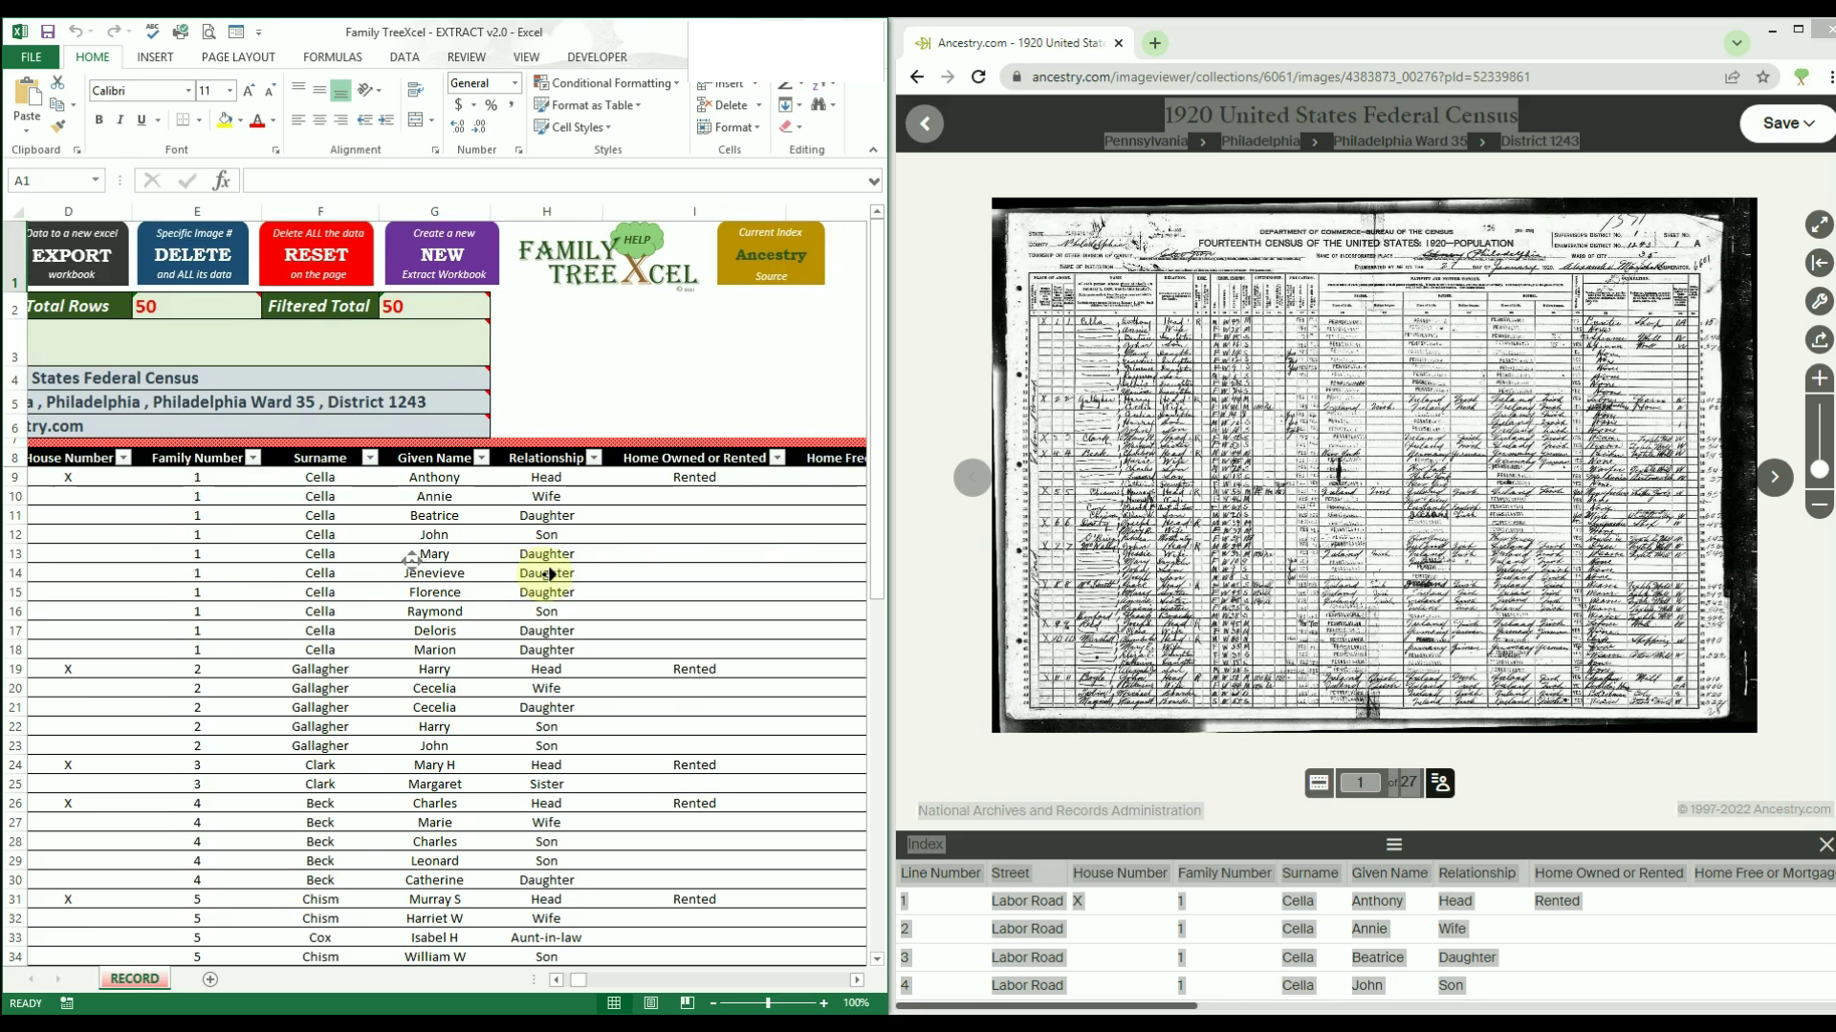
pyautogui.hscroll(5, 551, 573)
pyautogui.hscroll(5, 552, 573)
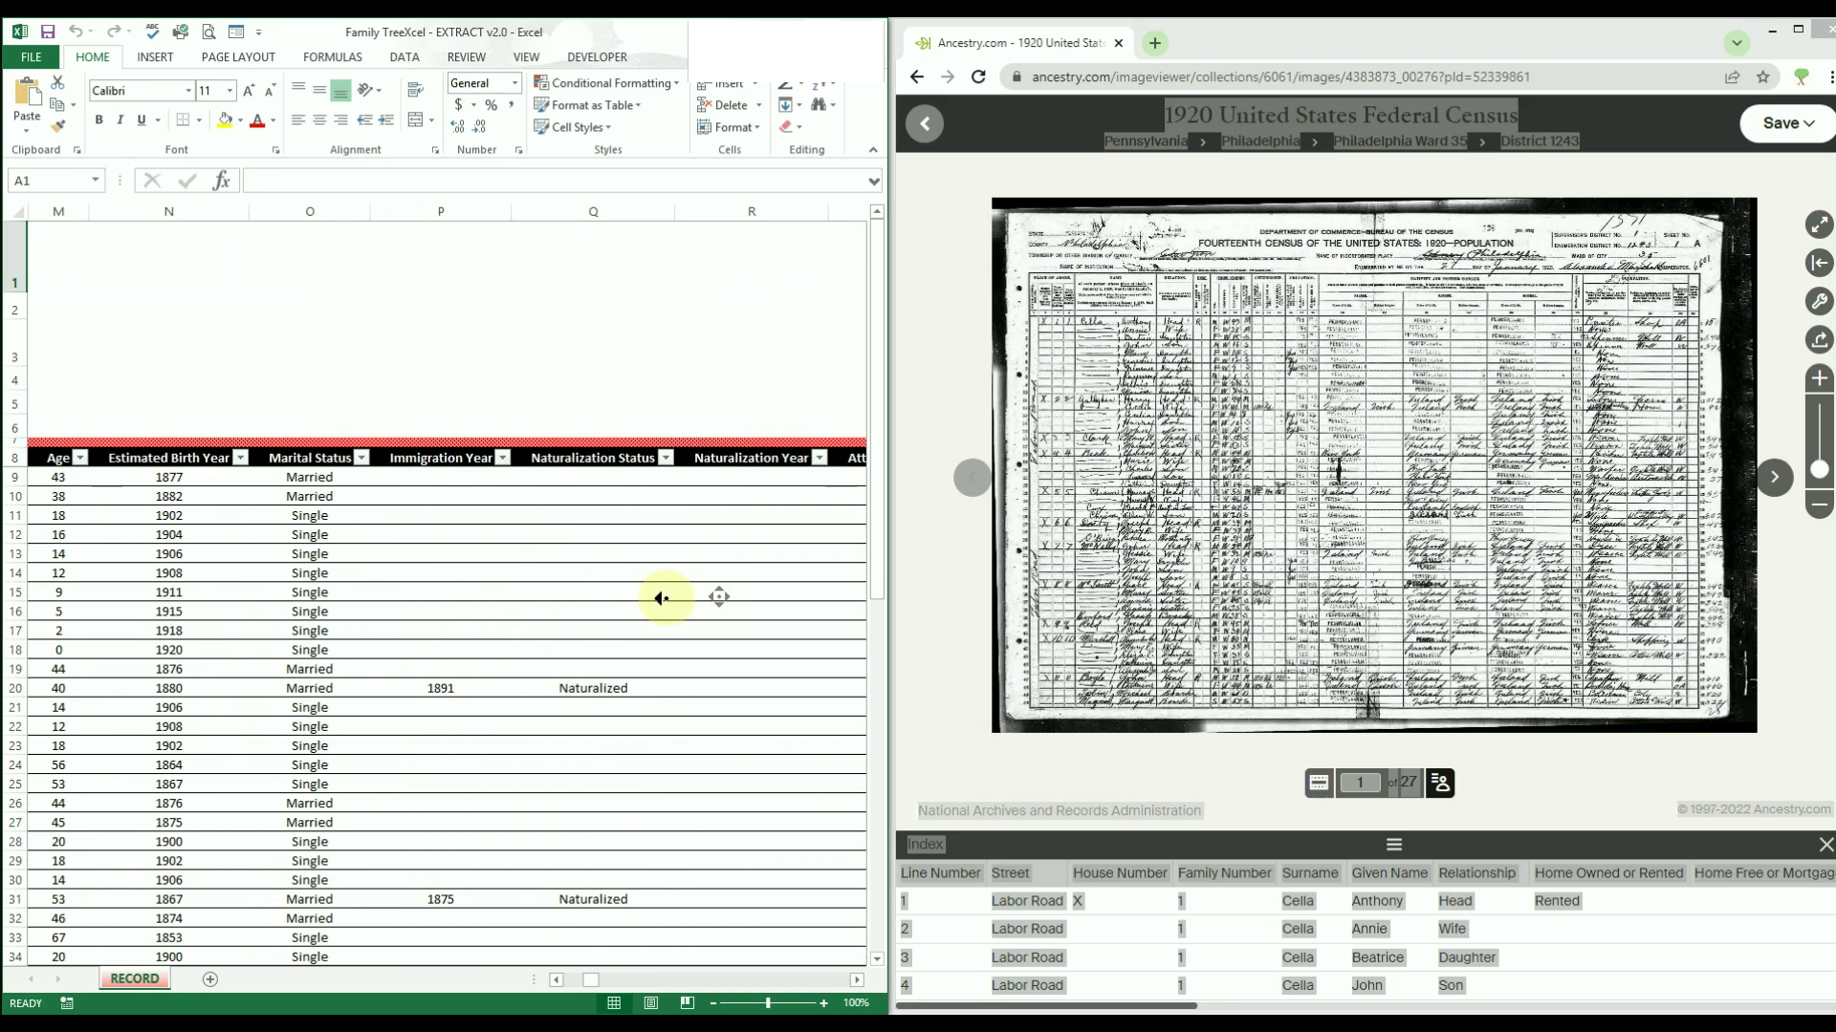
pyautogui.hscroll(-10, 678, 598)
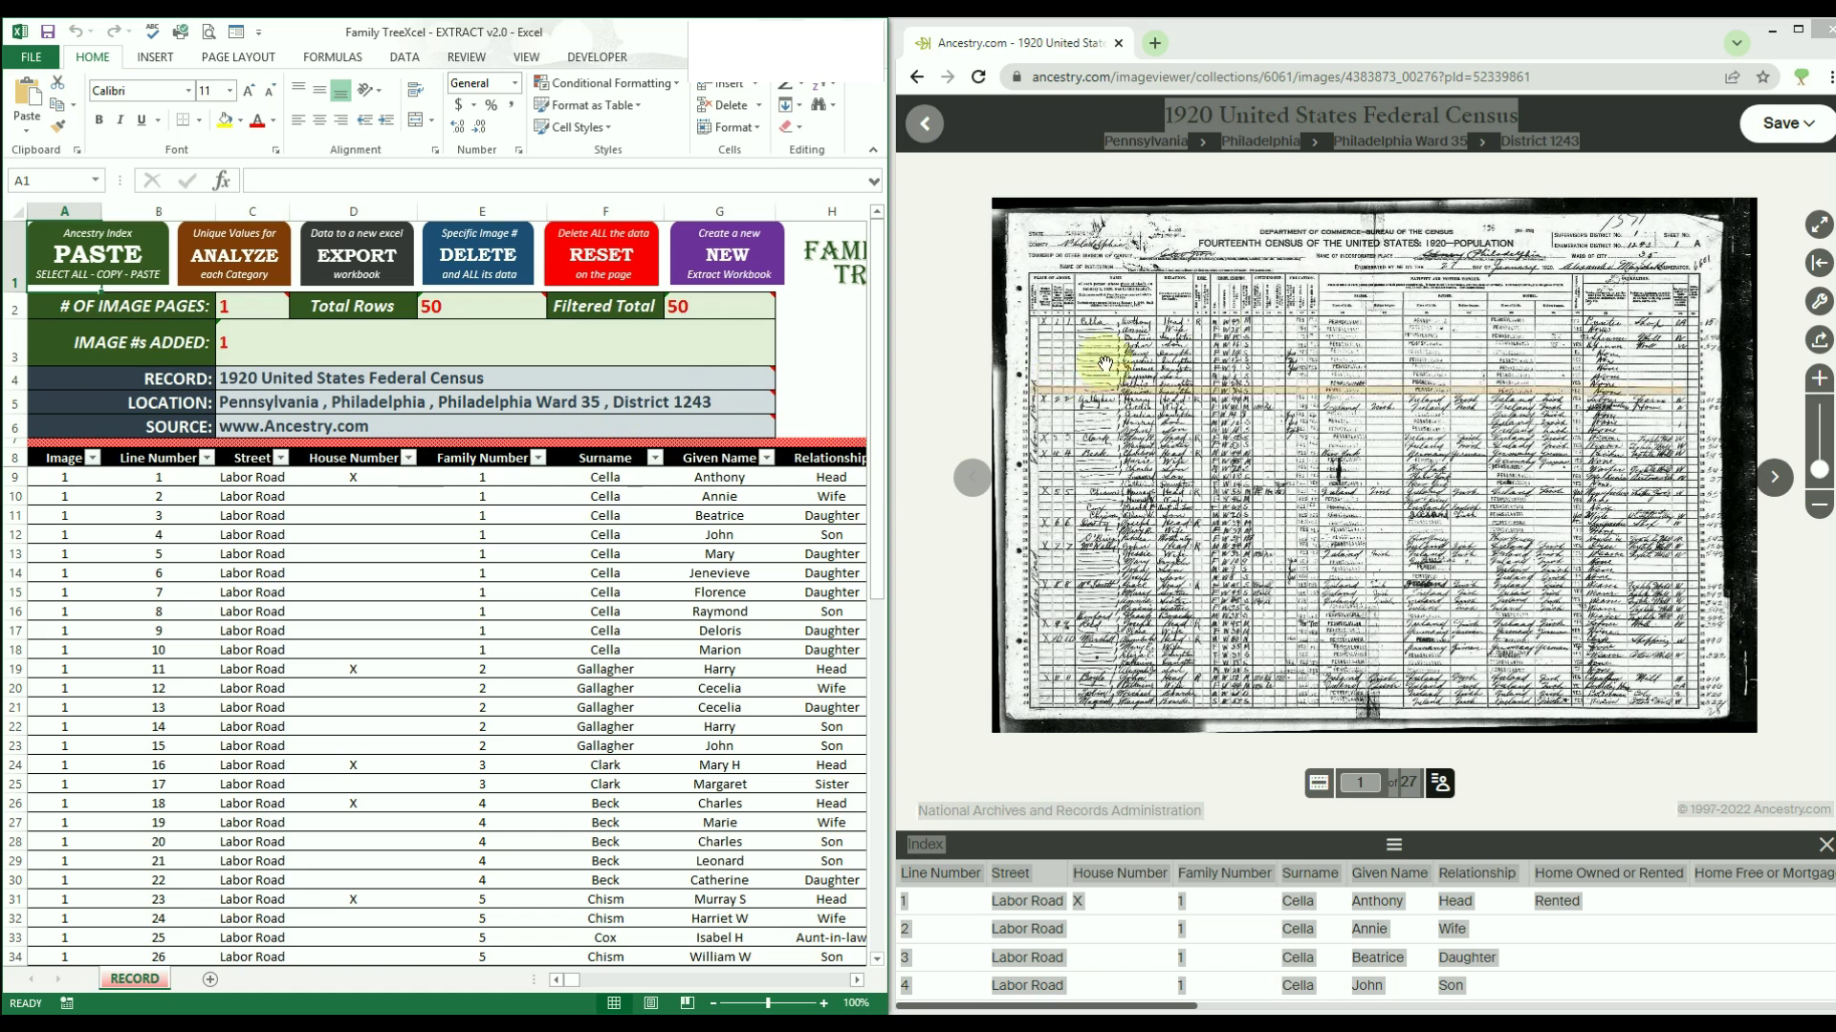
pyautogui.click(1494, 125)
# Copy census image 2's page and paste it into the workbook, reaching 80 rows.
pyautogui.hotkey('ctrl', 'a')
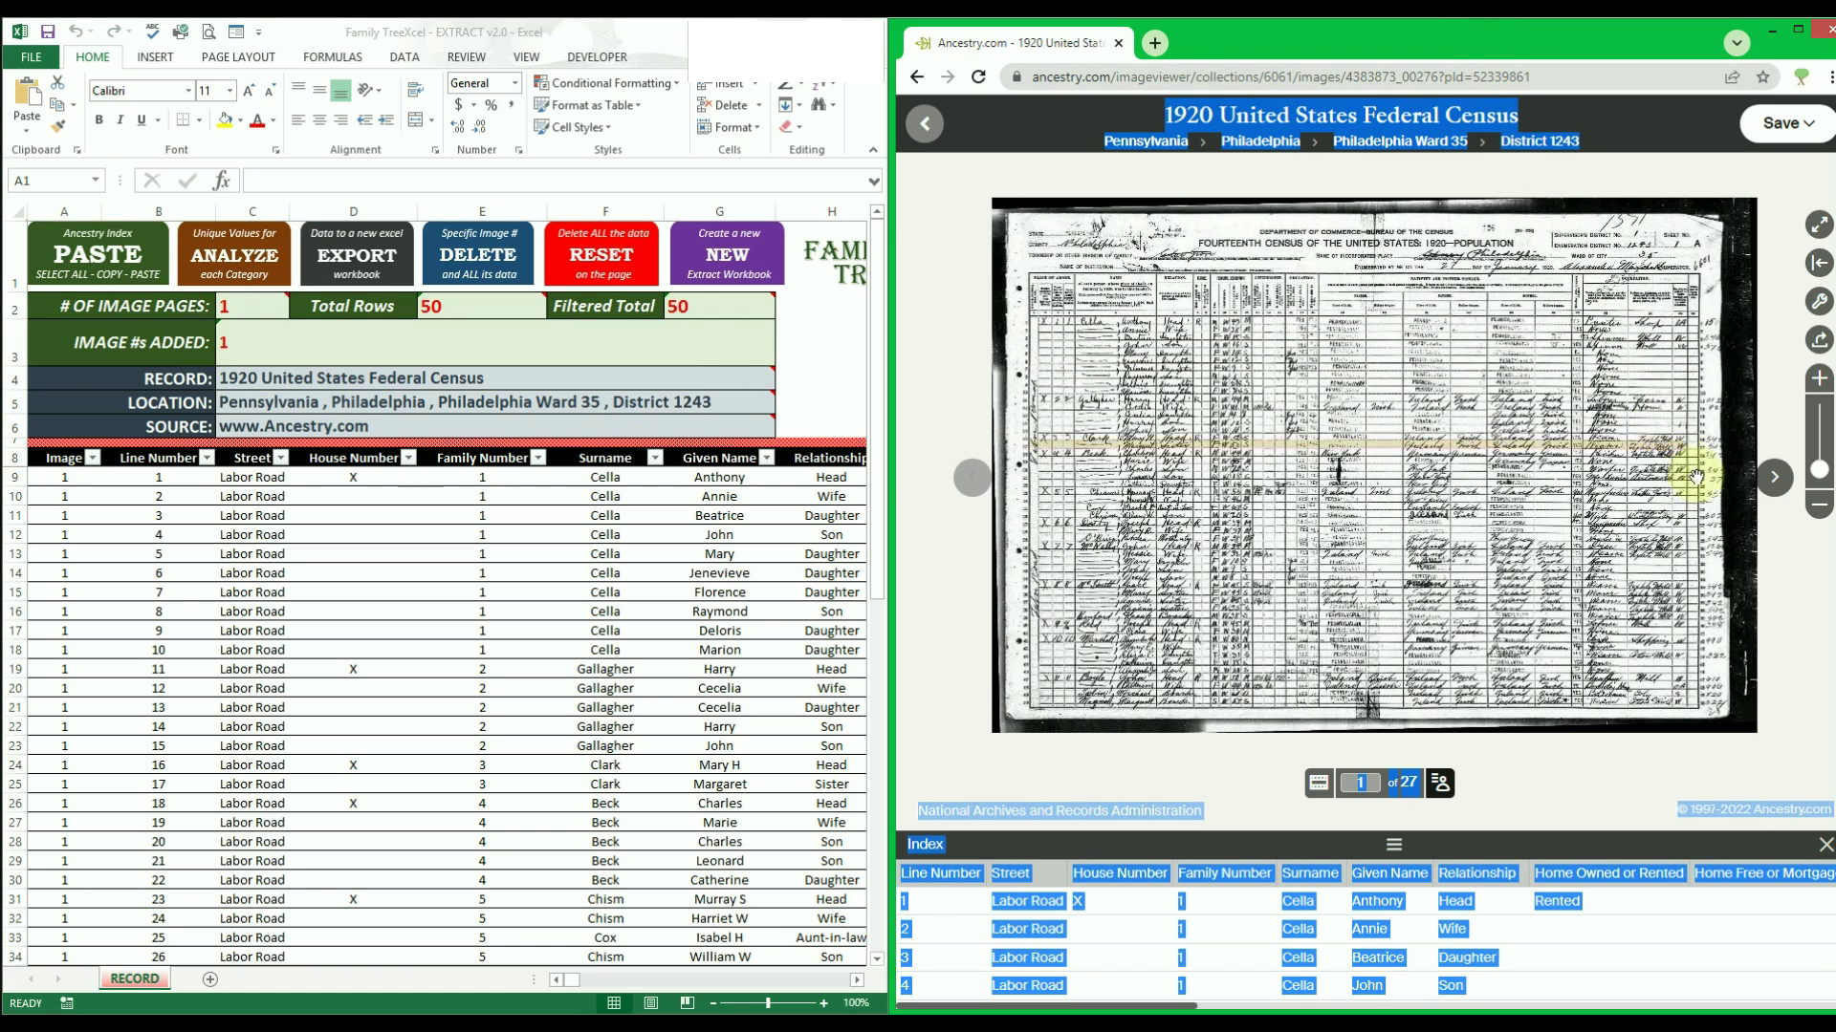
pyautogui.click(1778, 482)
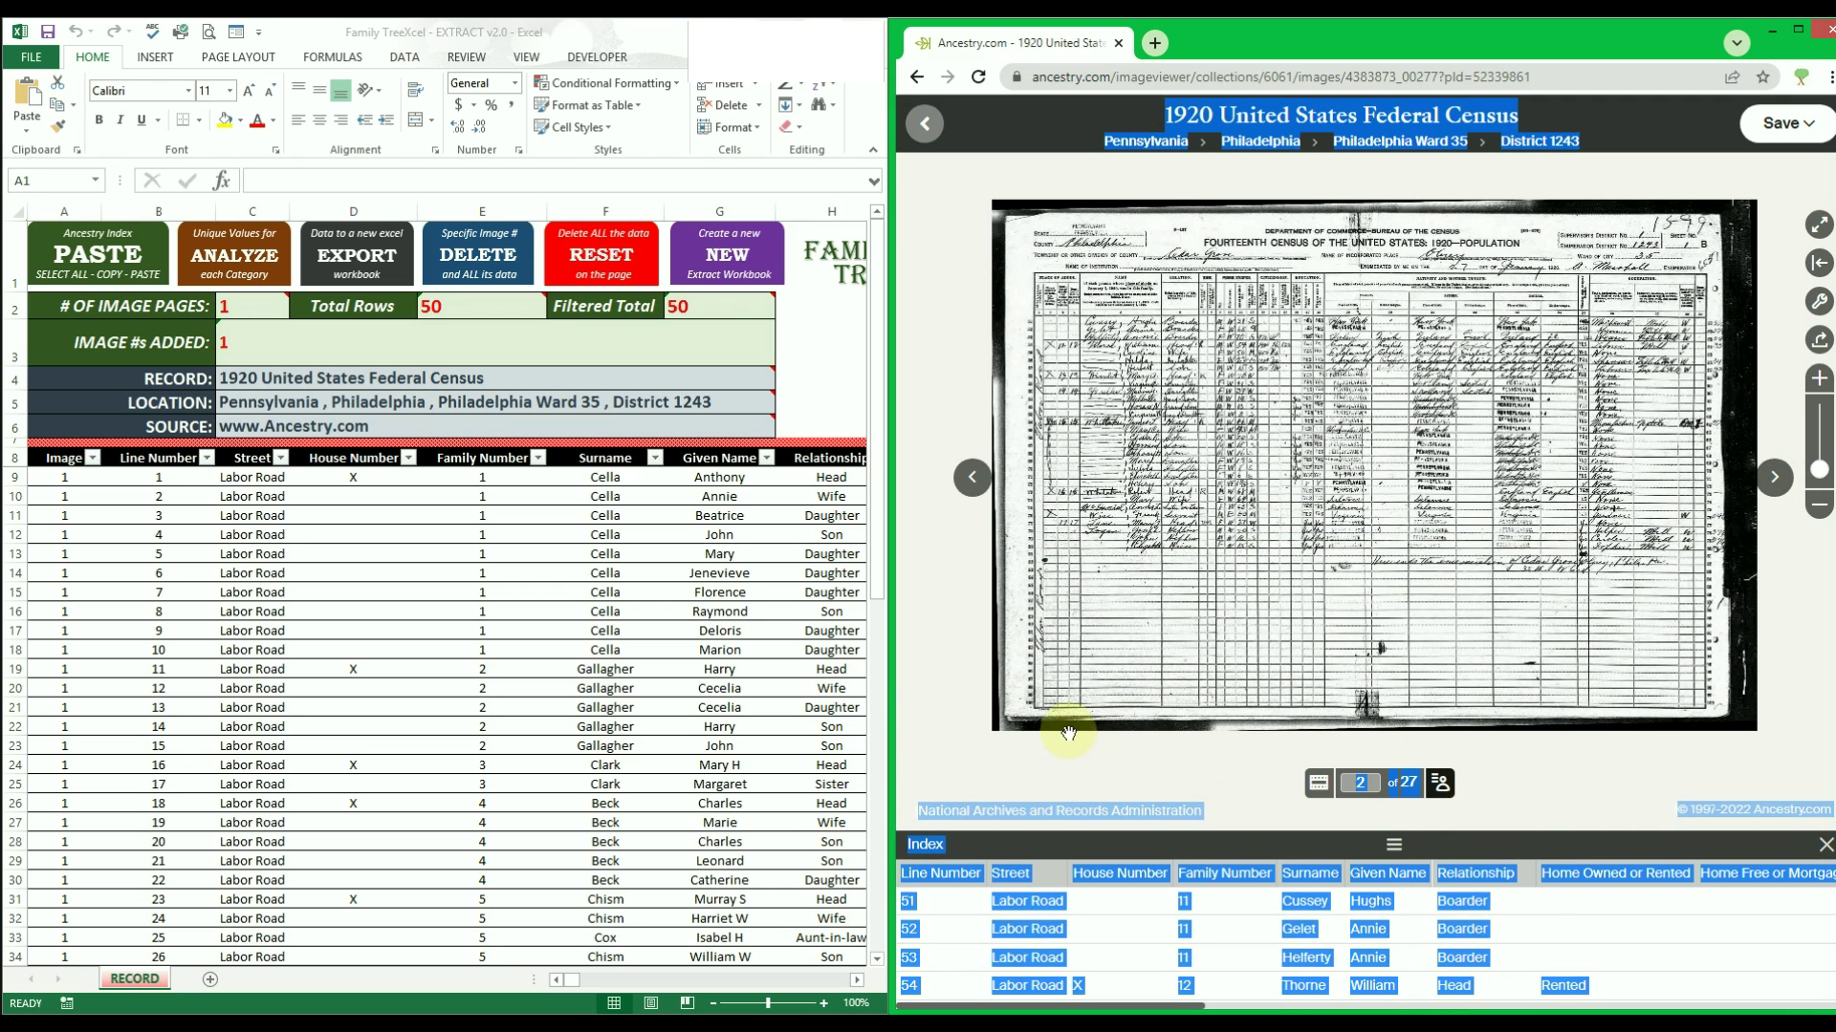
pyautogui.hotkey('ctrl', 'c')
pyautogui.click(64, 265)
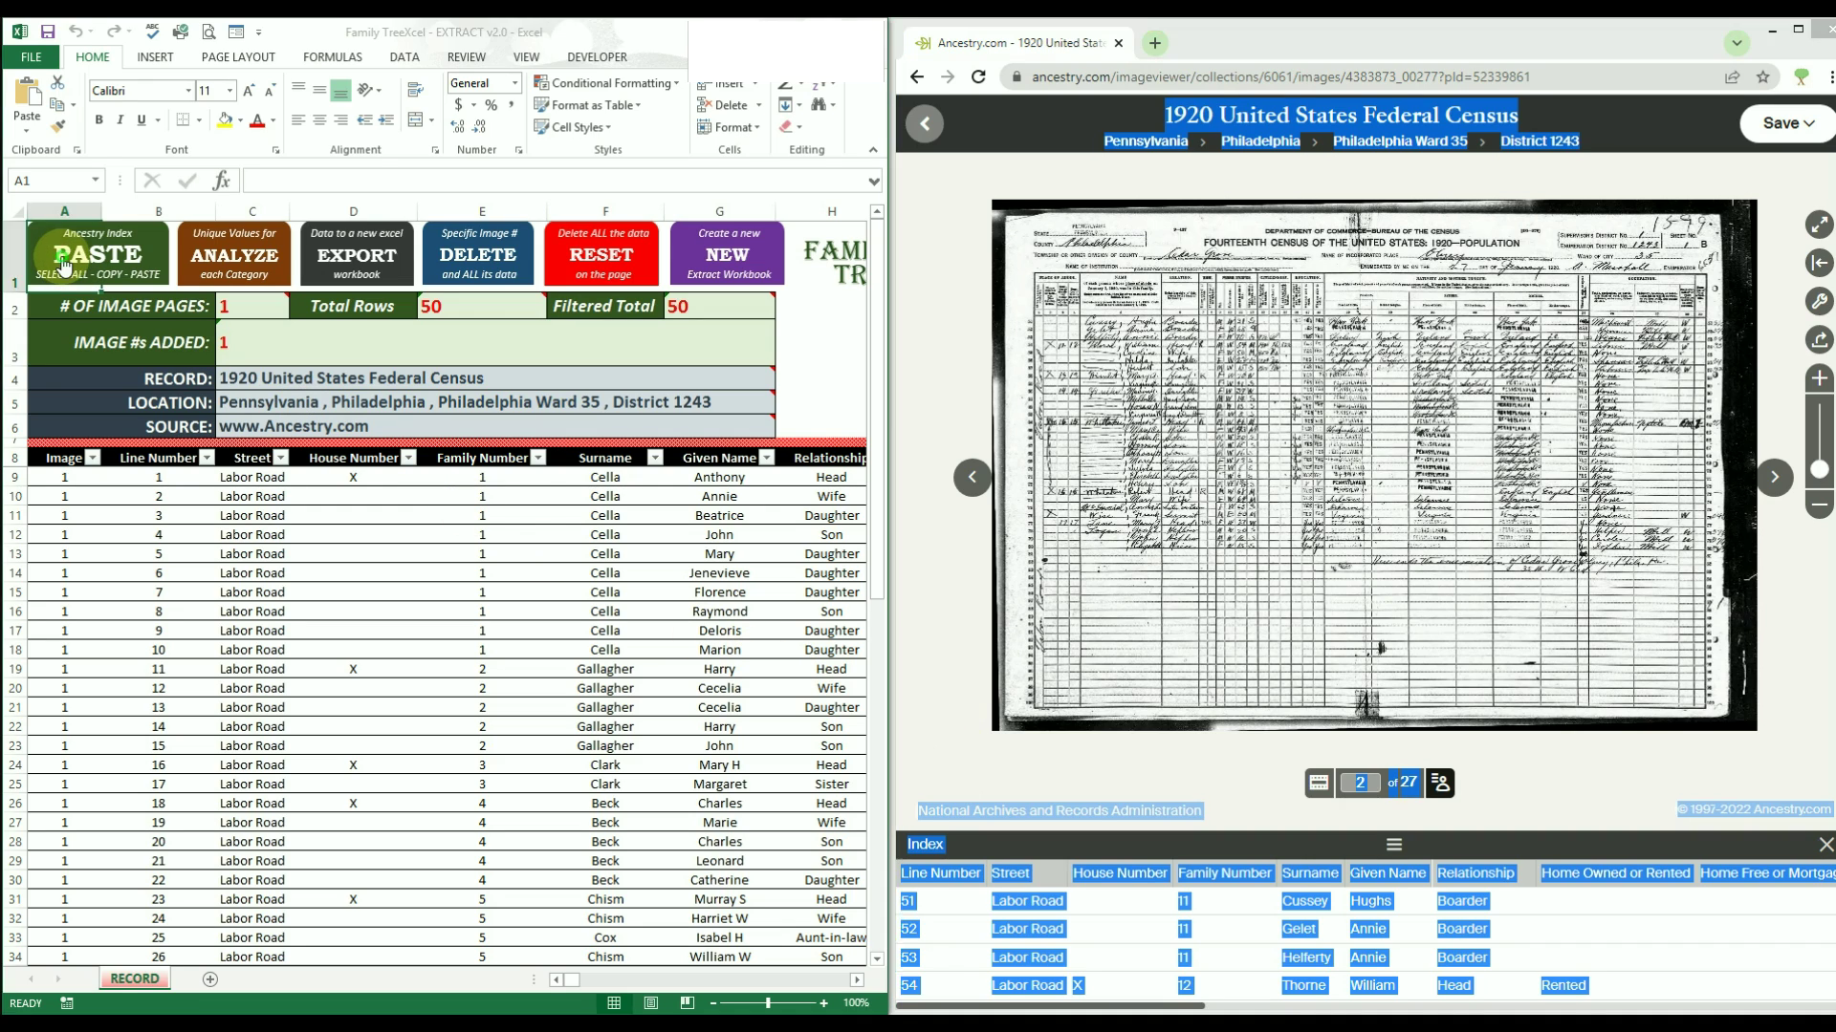
pyautogui.click(64, 265)
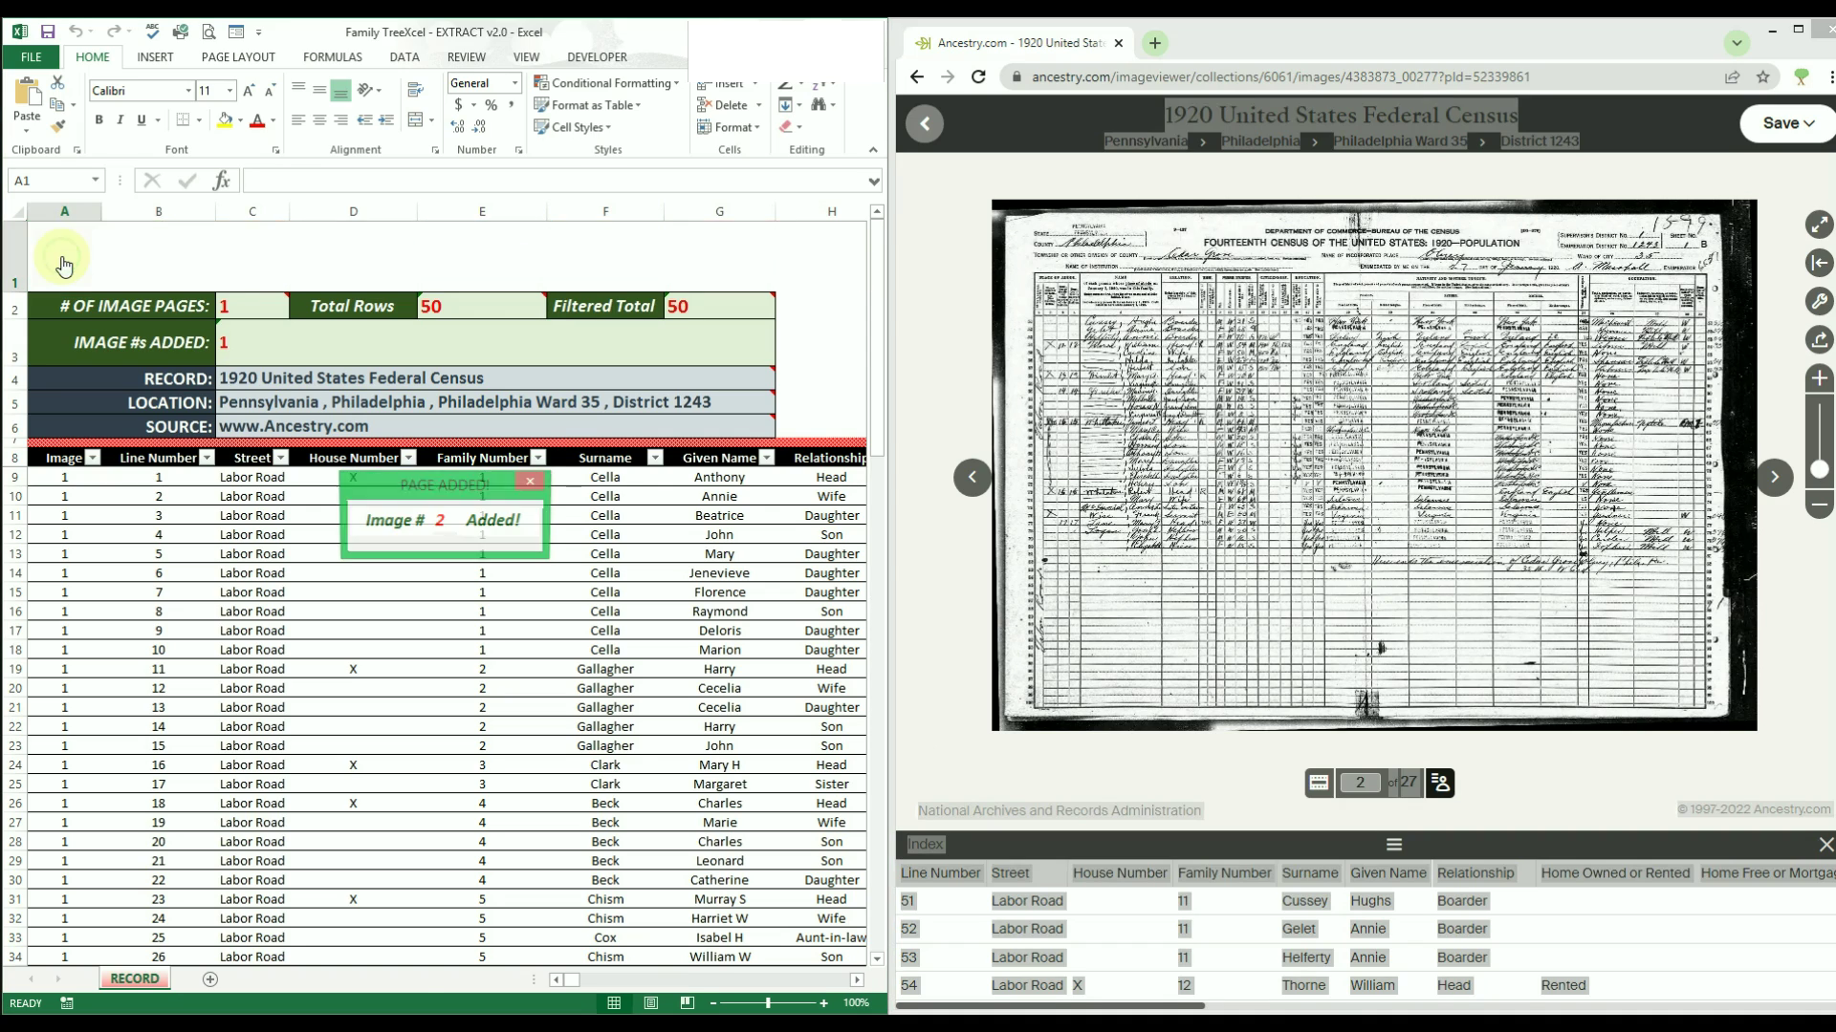
pyautogui.scroll(-20, 344, 696)
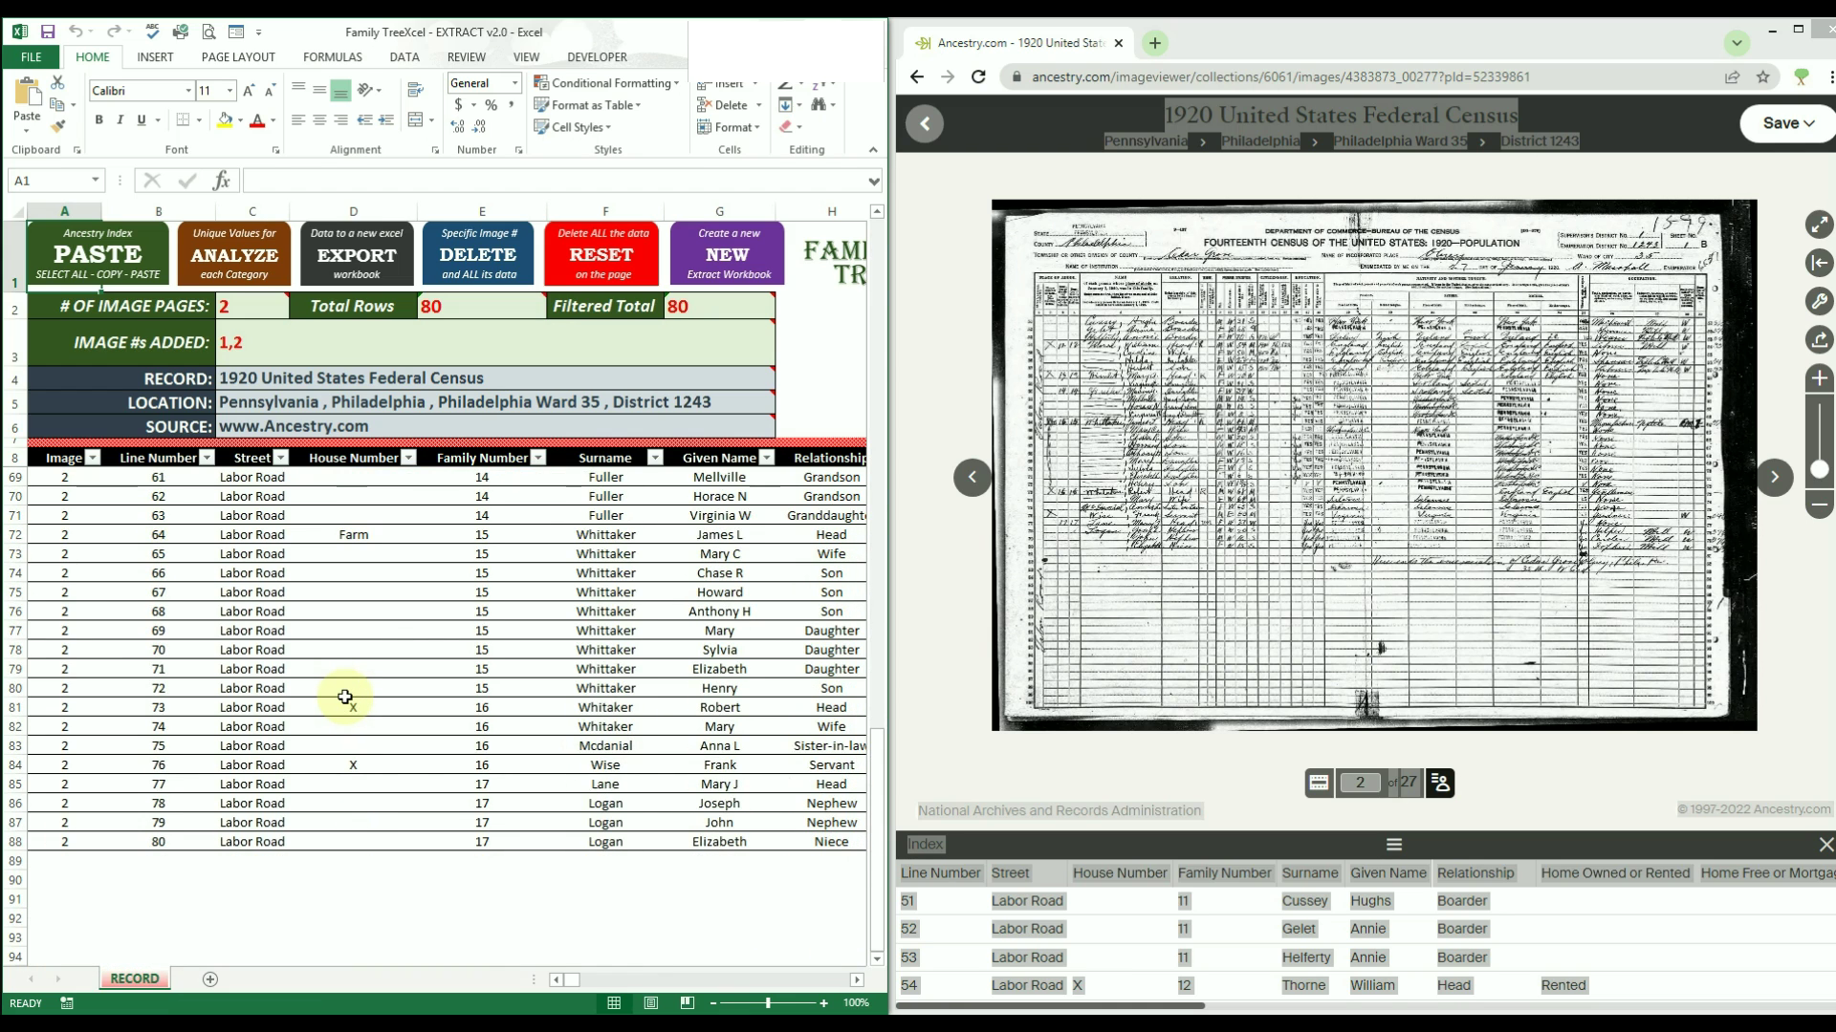
pyautogui.scroll(20, 344, 697)
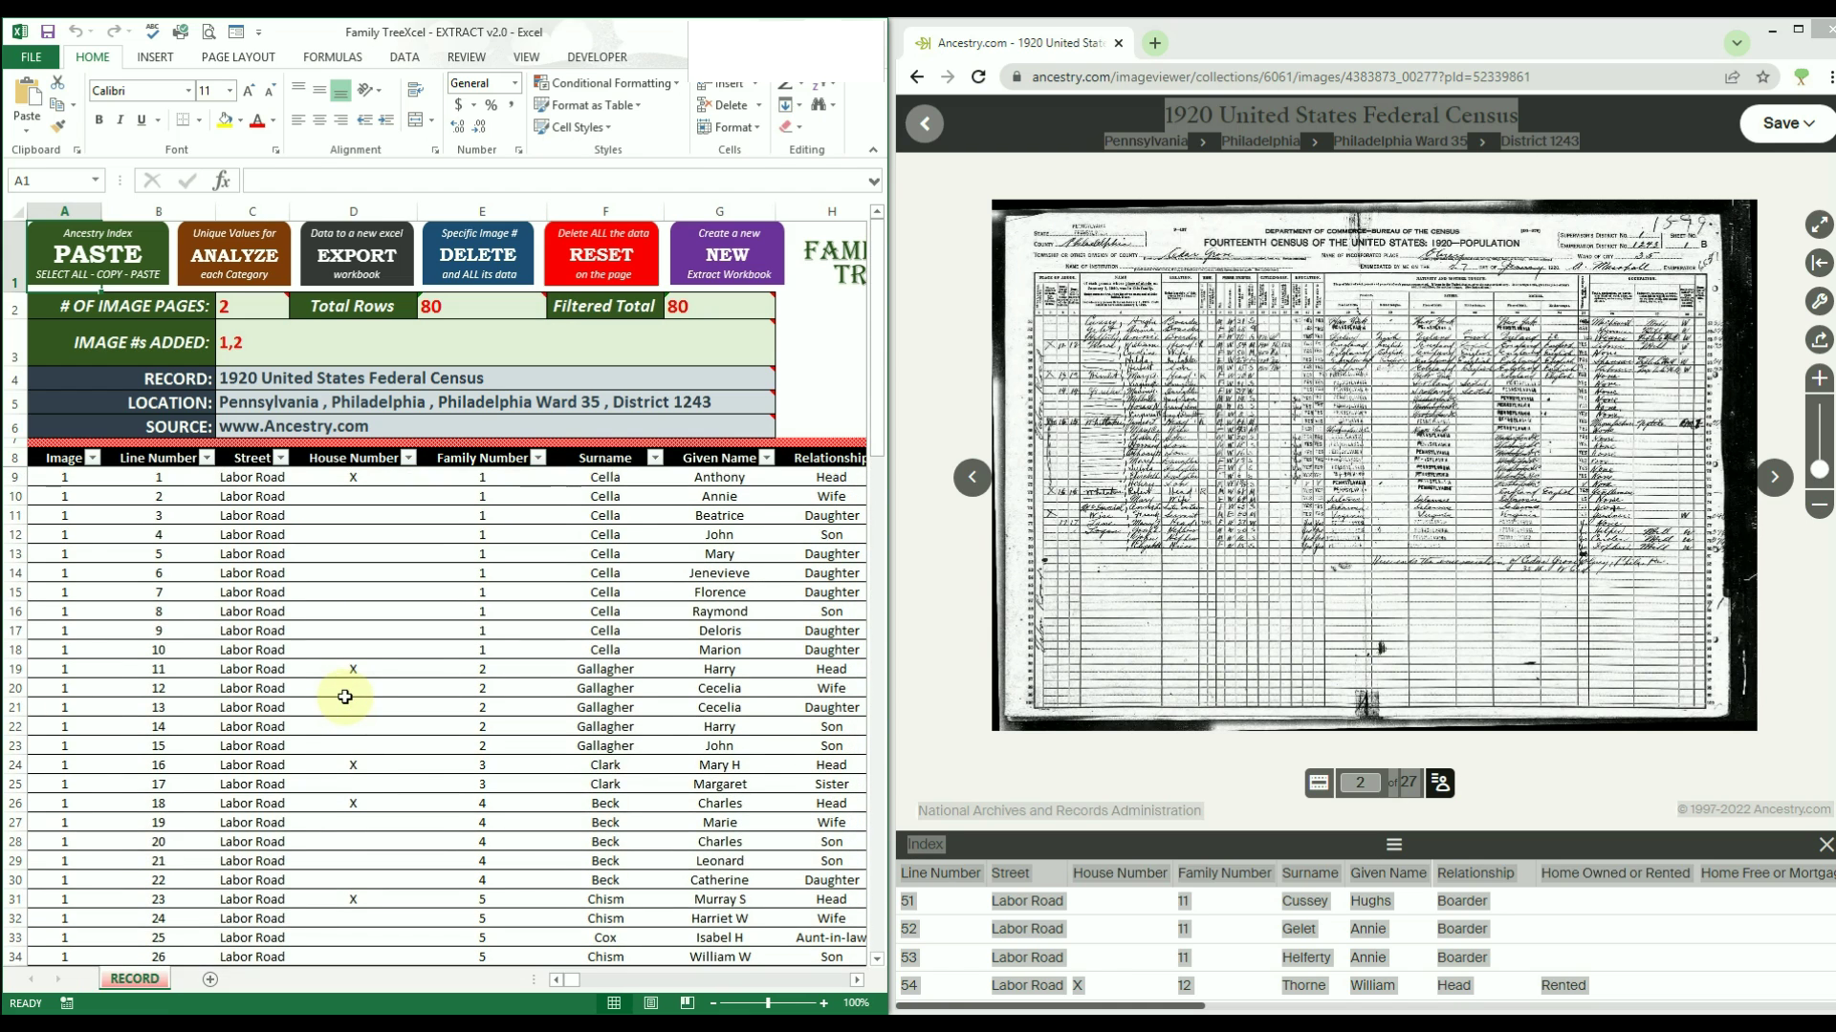
# Advance through census images 3, 4 and 5, copying each page.
pyautogui.click(1431, 42)
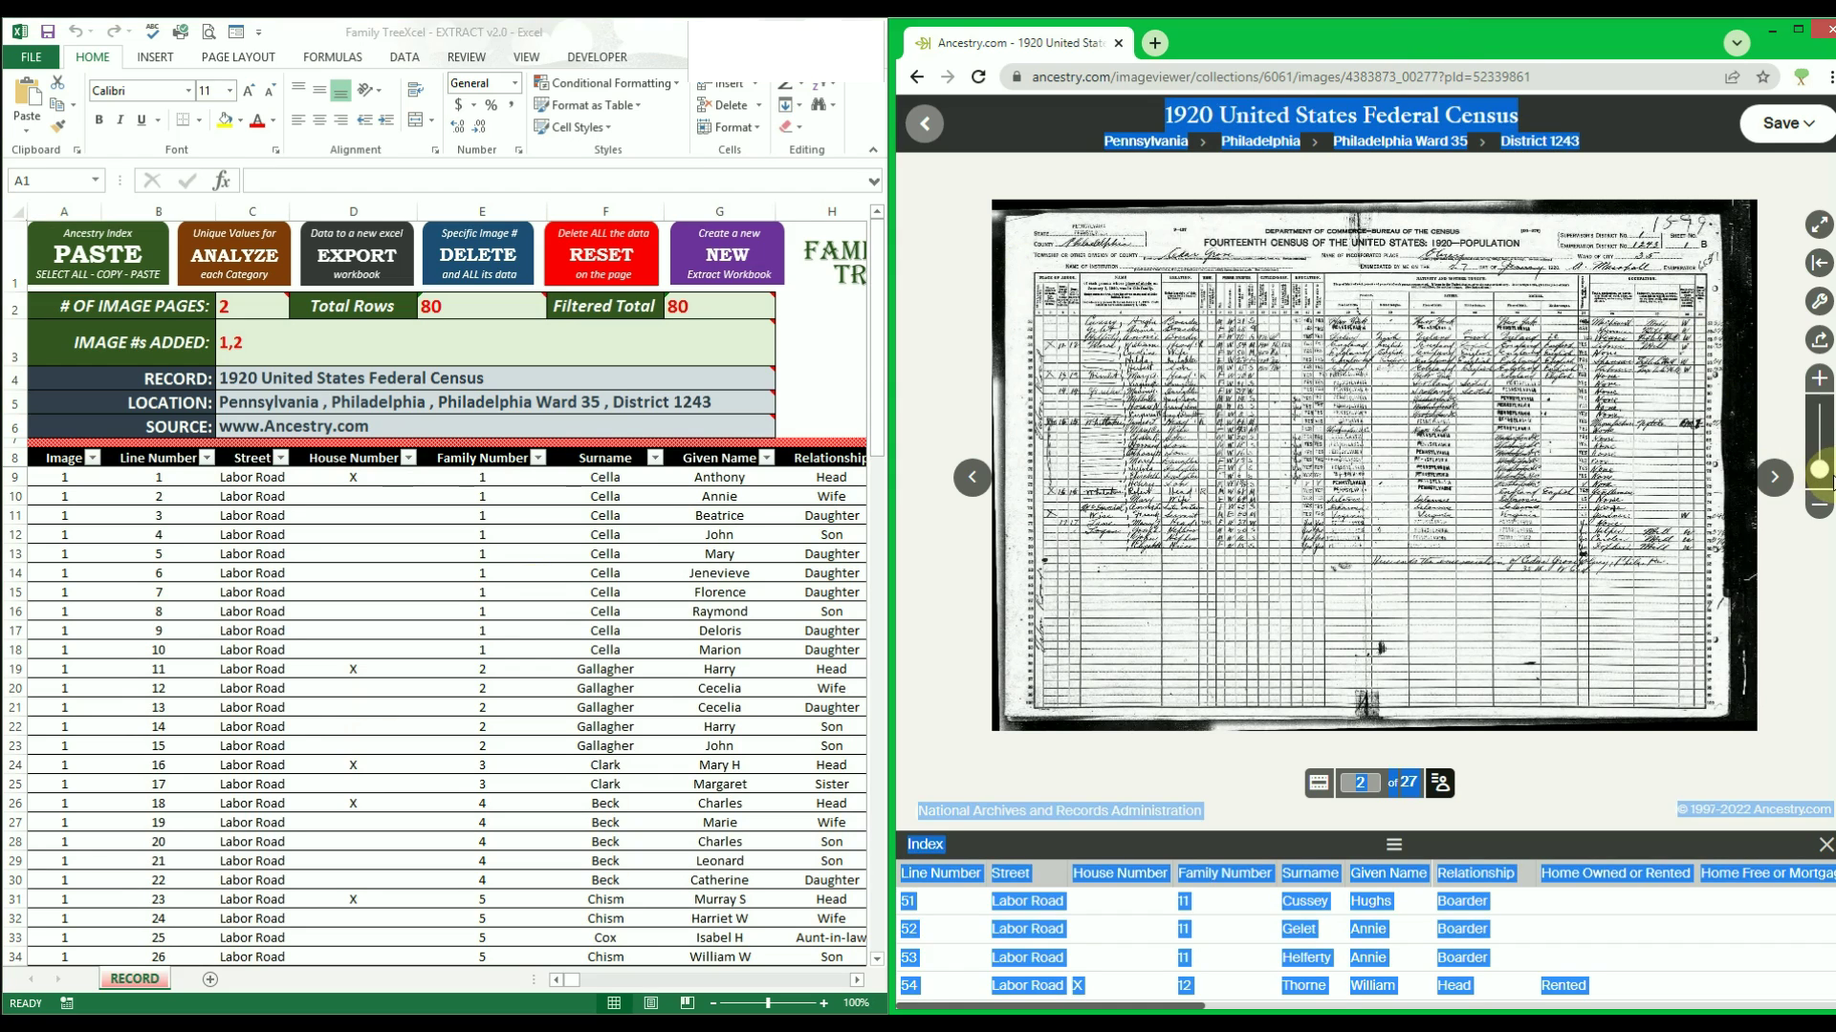
pyautogui.click(1774, 478)
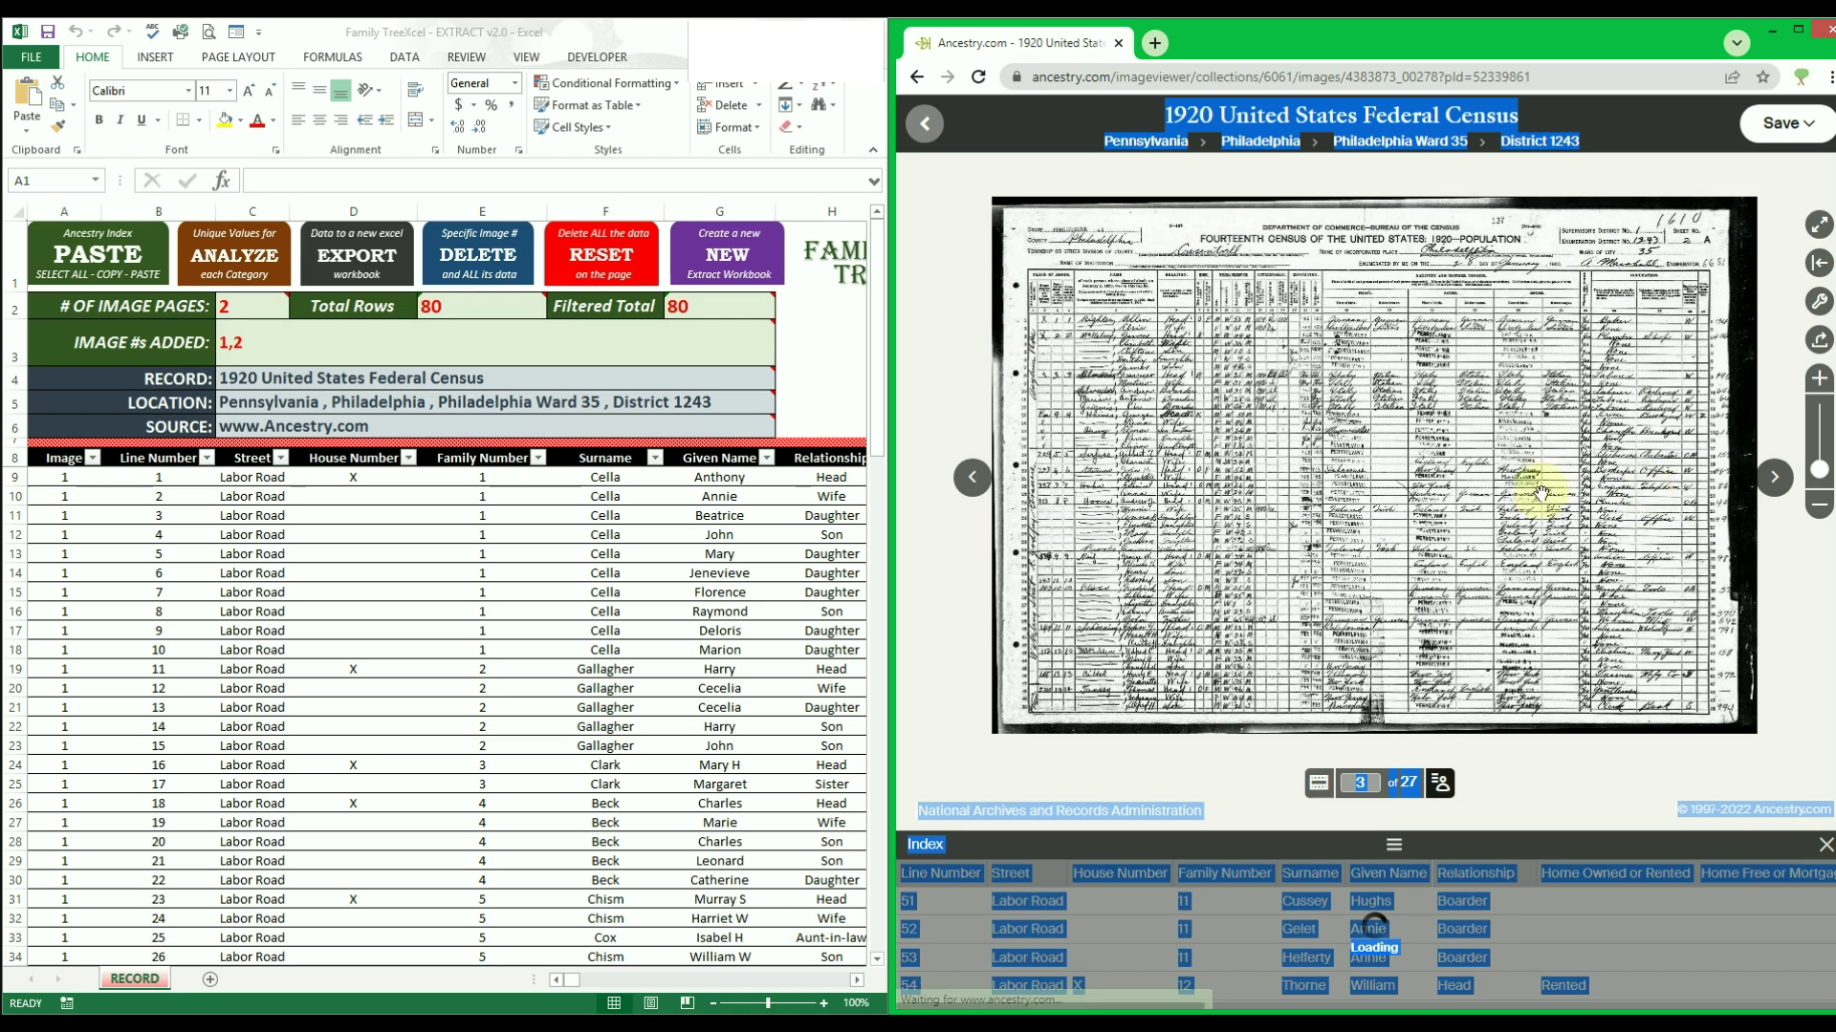
pyautogui.hotkey('ctrl', 'c')
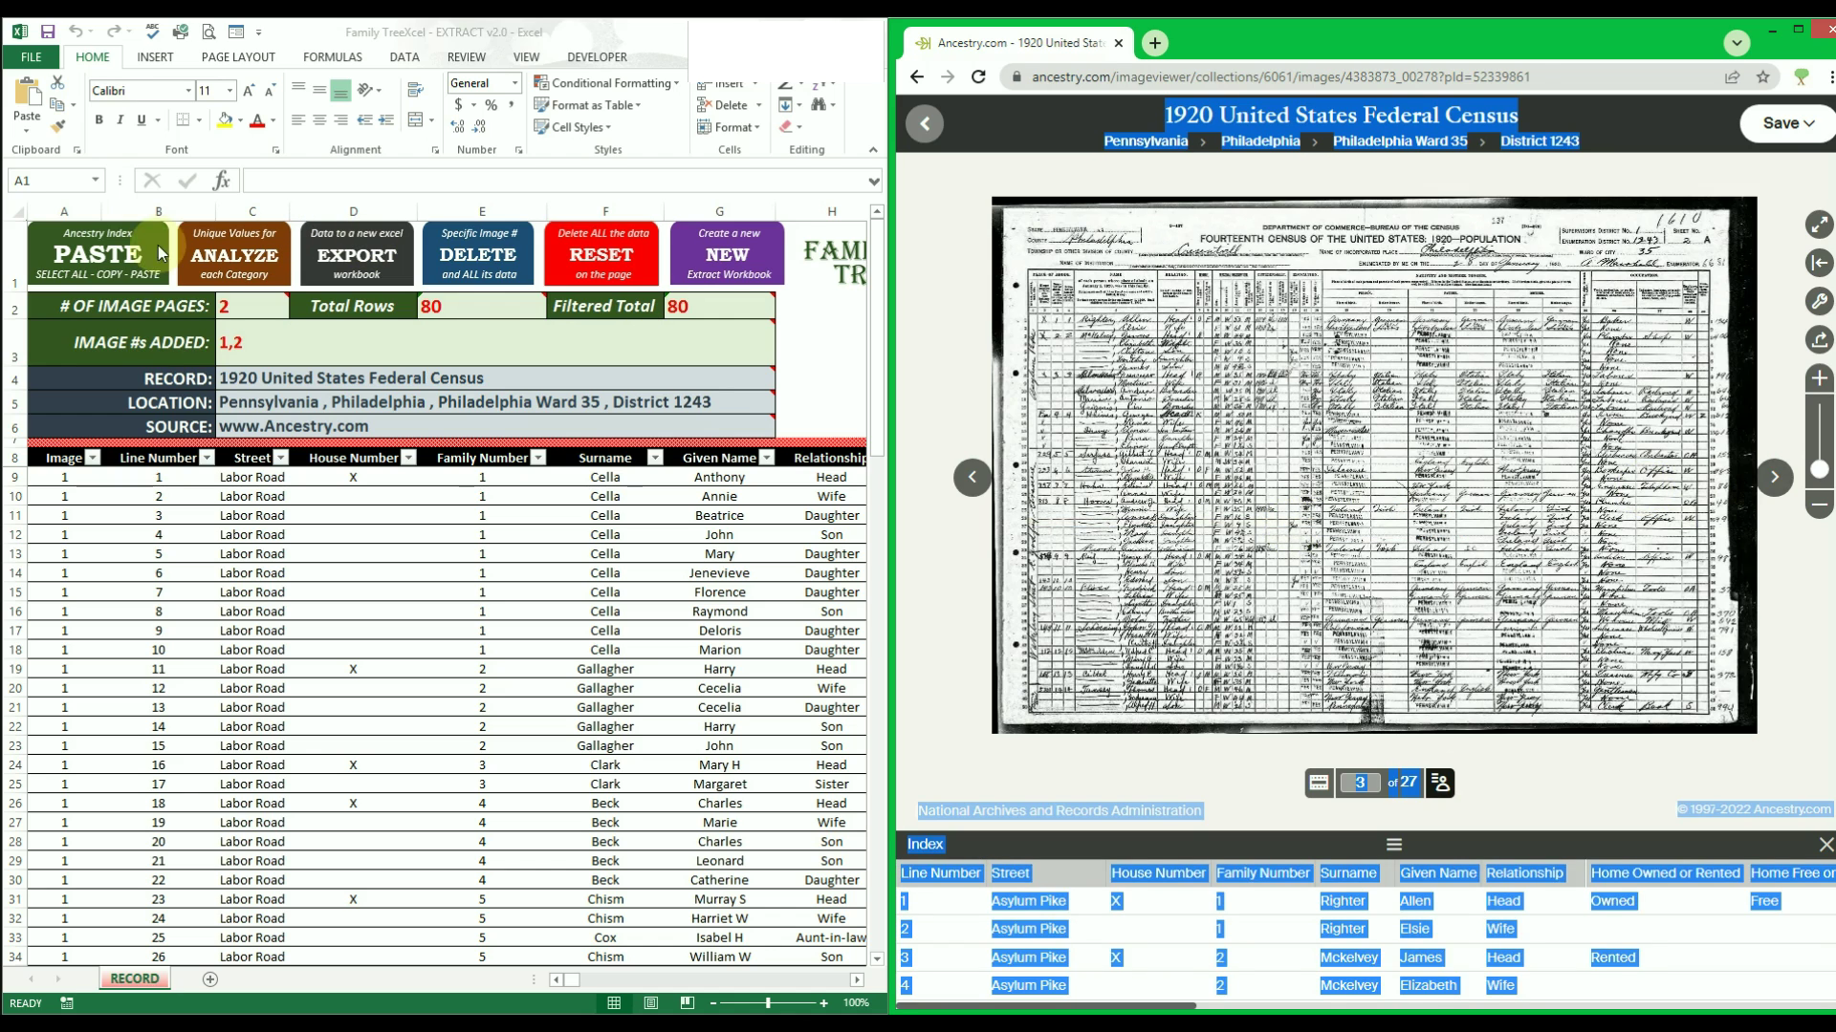
pyautogui.click(1773, 489)
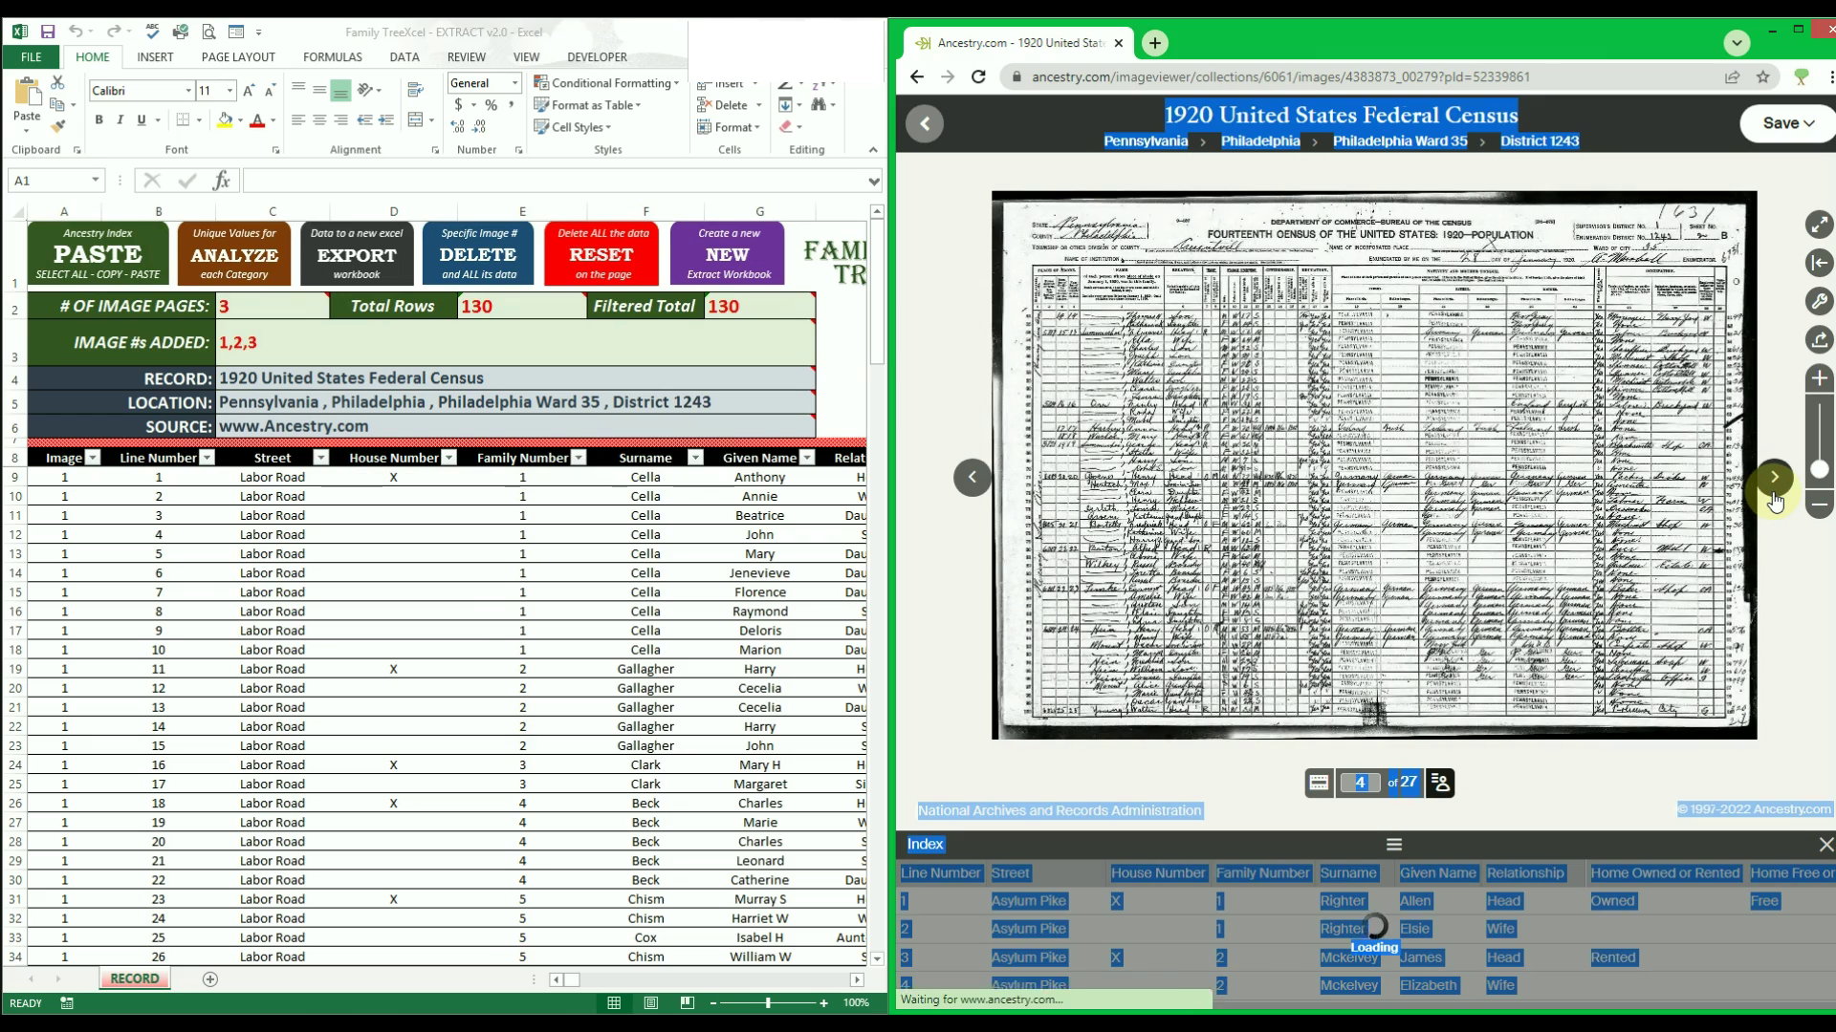
pyautogui.hotkey('ctrl', 'c')
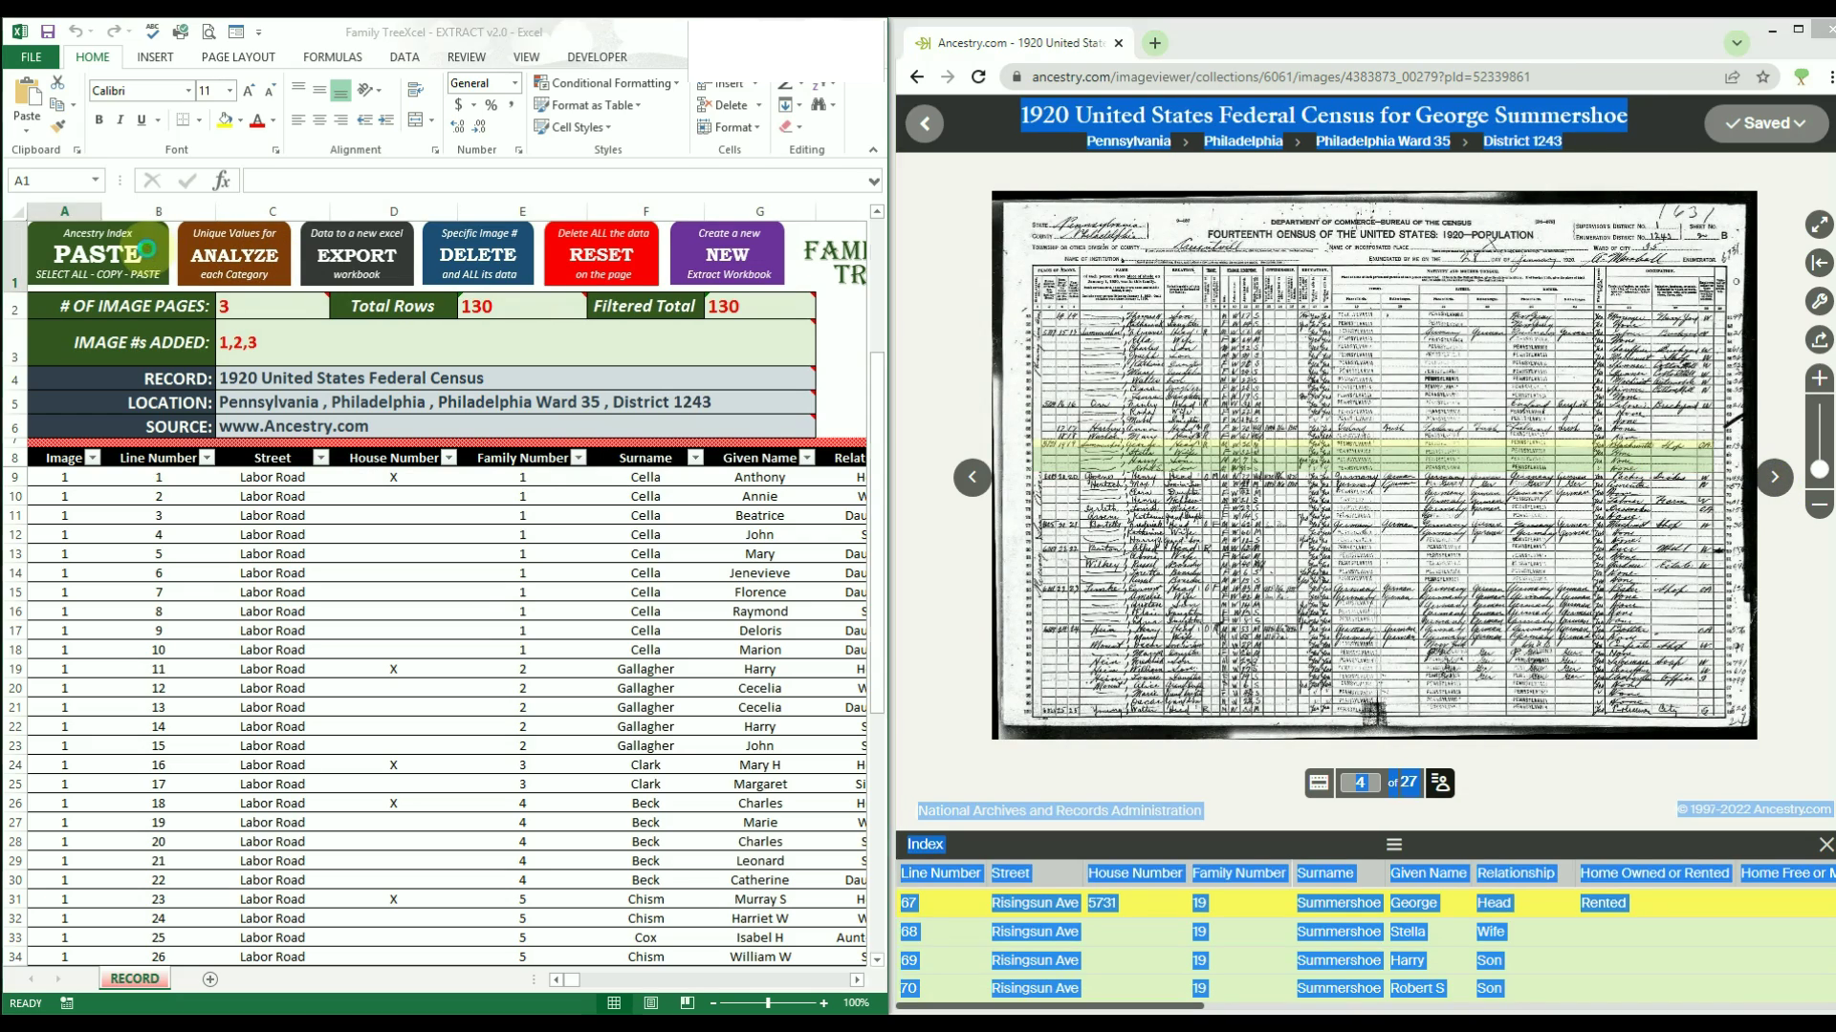
pyautogui.click(1775, 478)
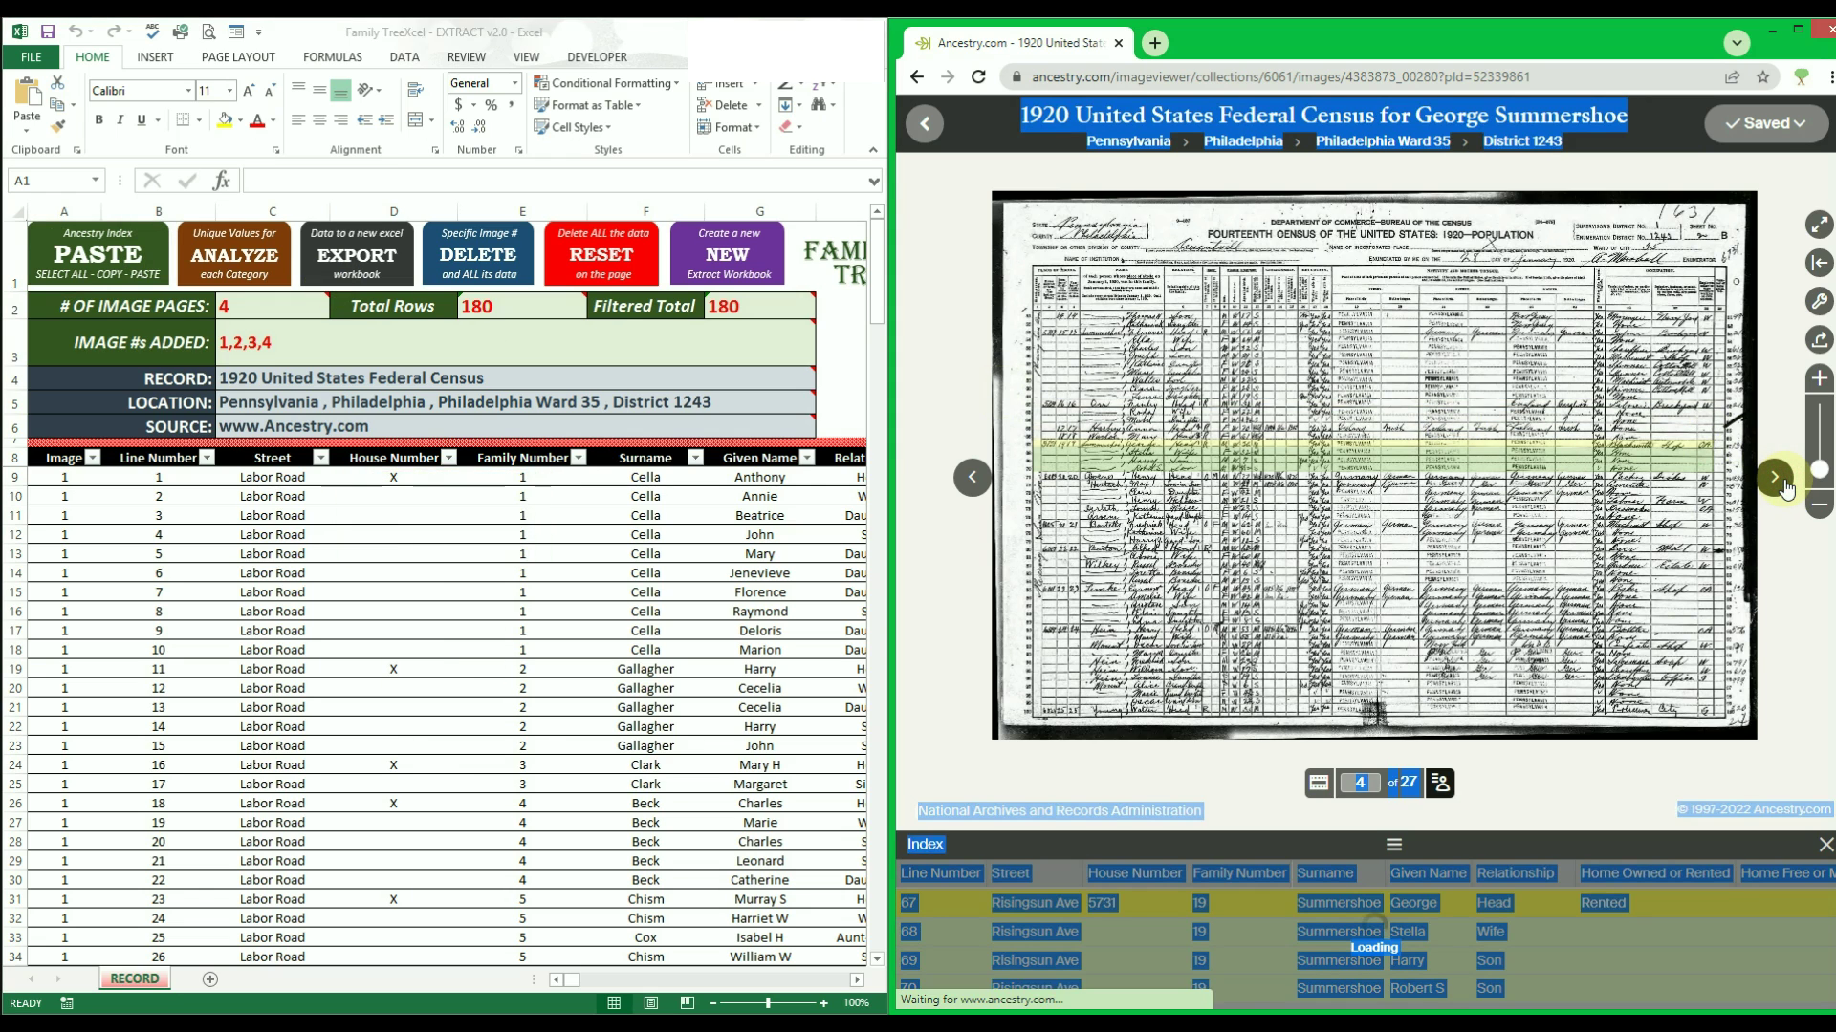
pyautogui.hotkey('ctrl', 'c')
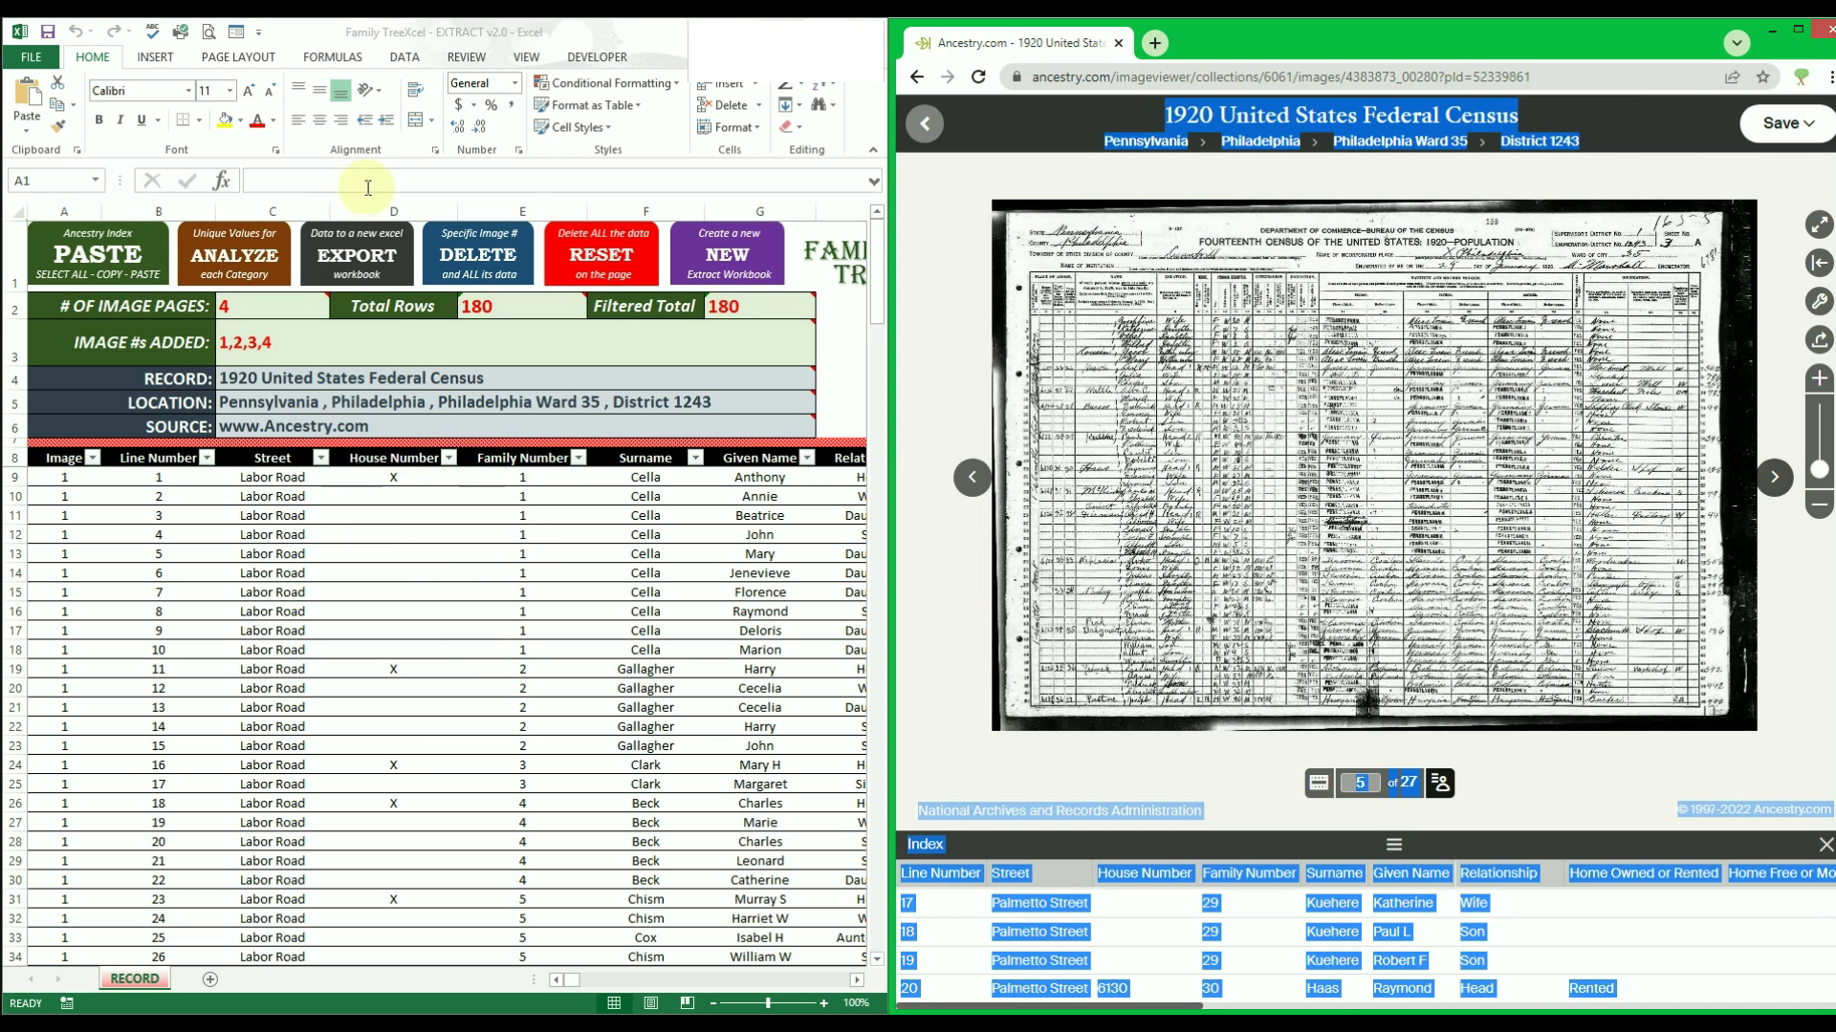
# Paste image 6's index to reach 280 rows, then retry the paste, triggering an error.
pyautogui.click(1773, 478)
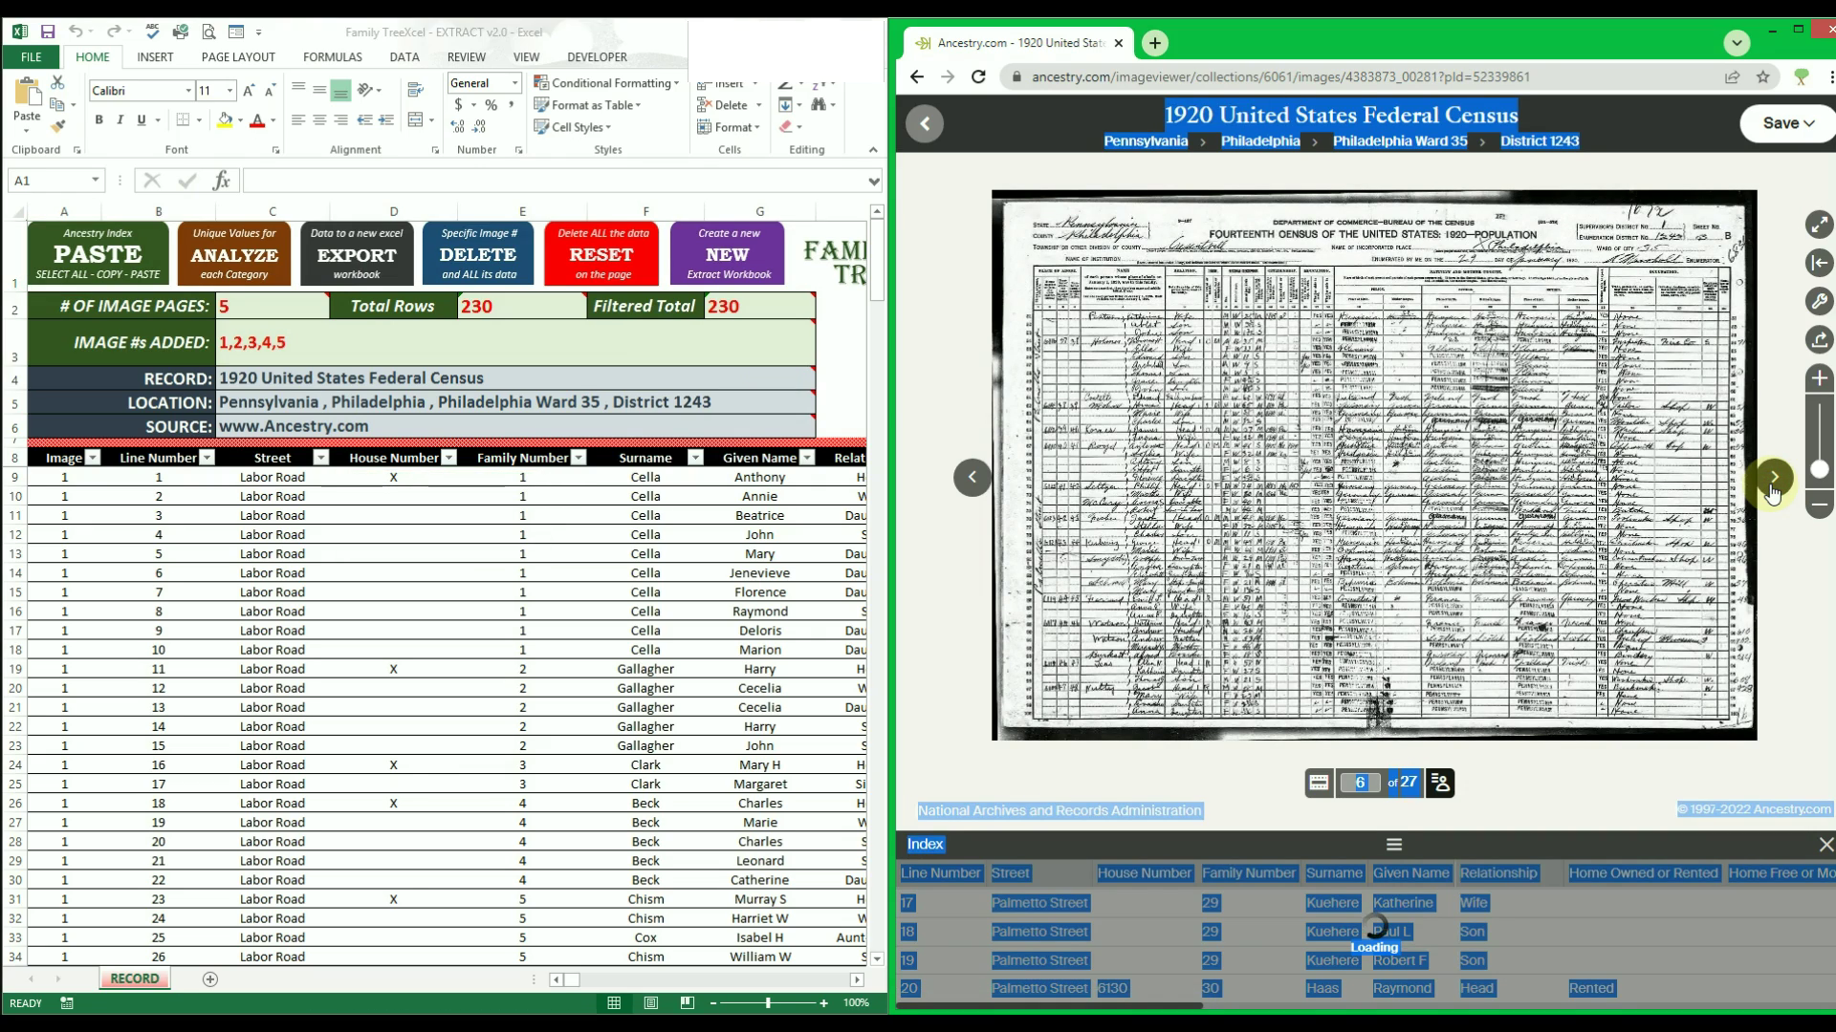
pyautogui.click(81, 246)
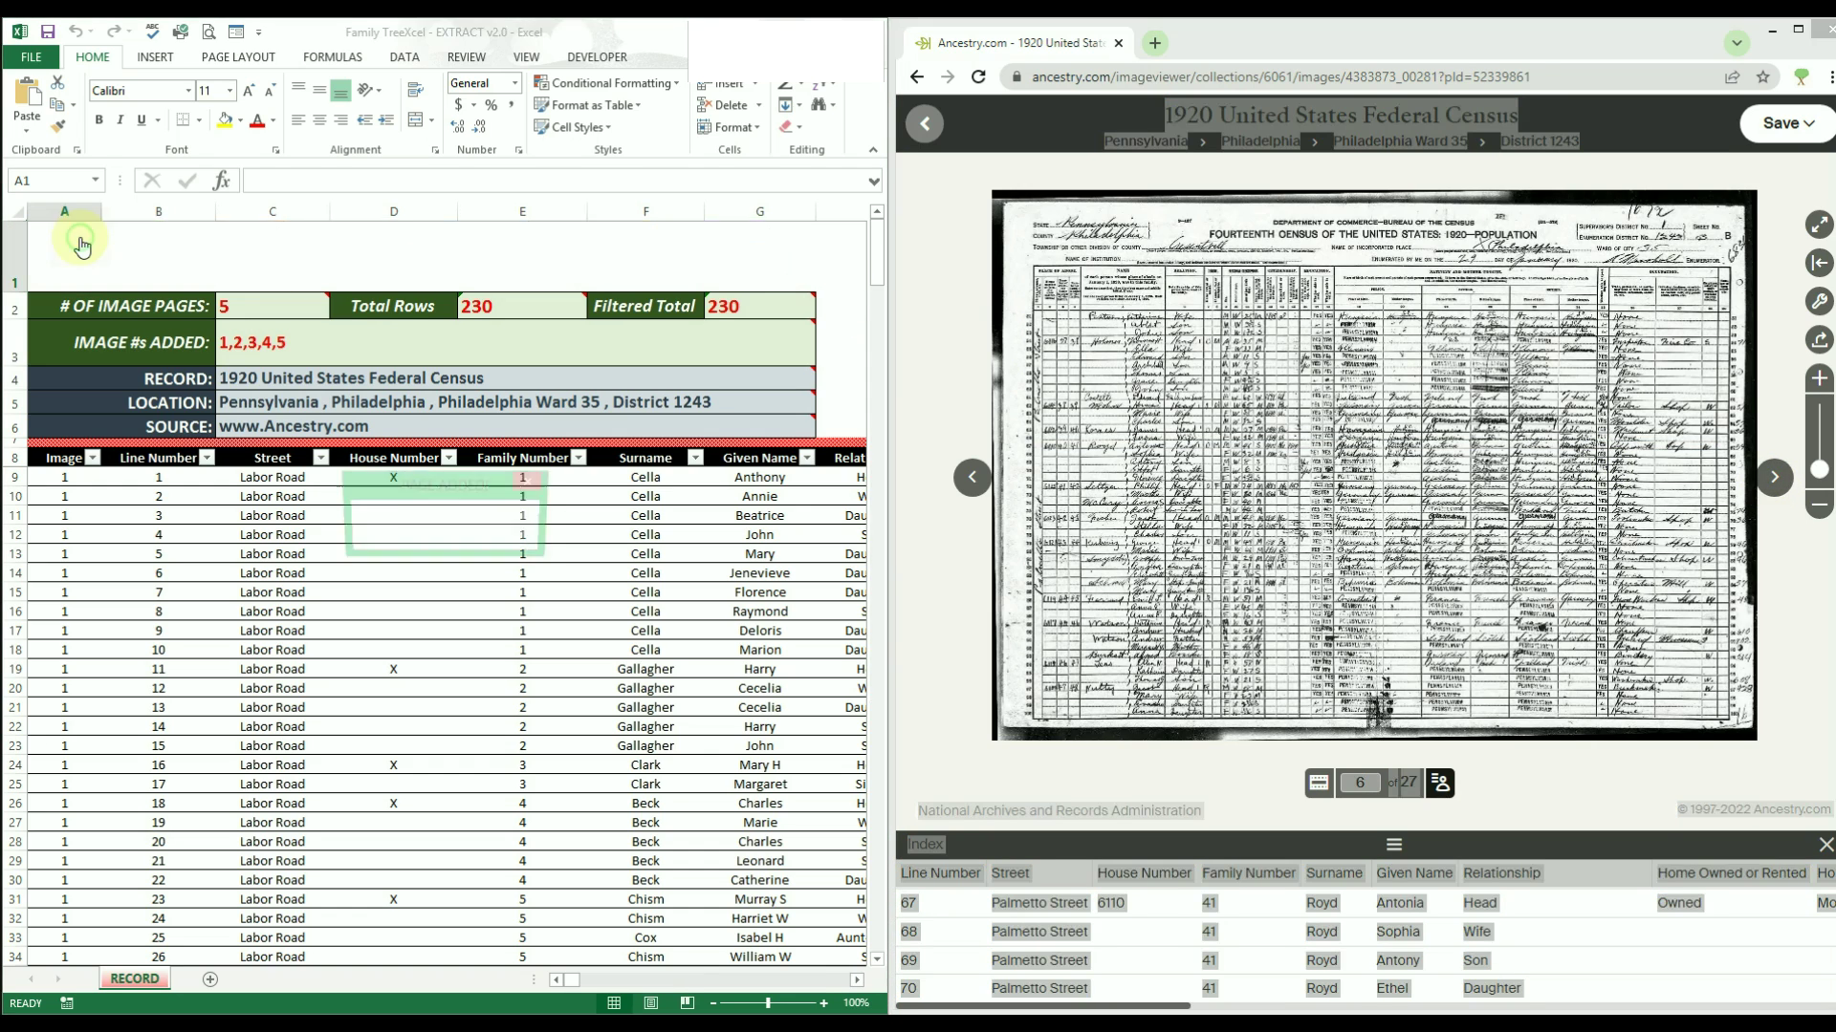
pyautogui.click(1243, 905)
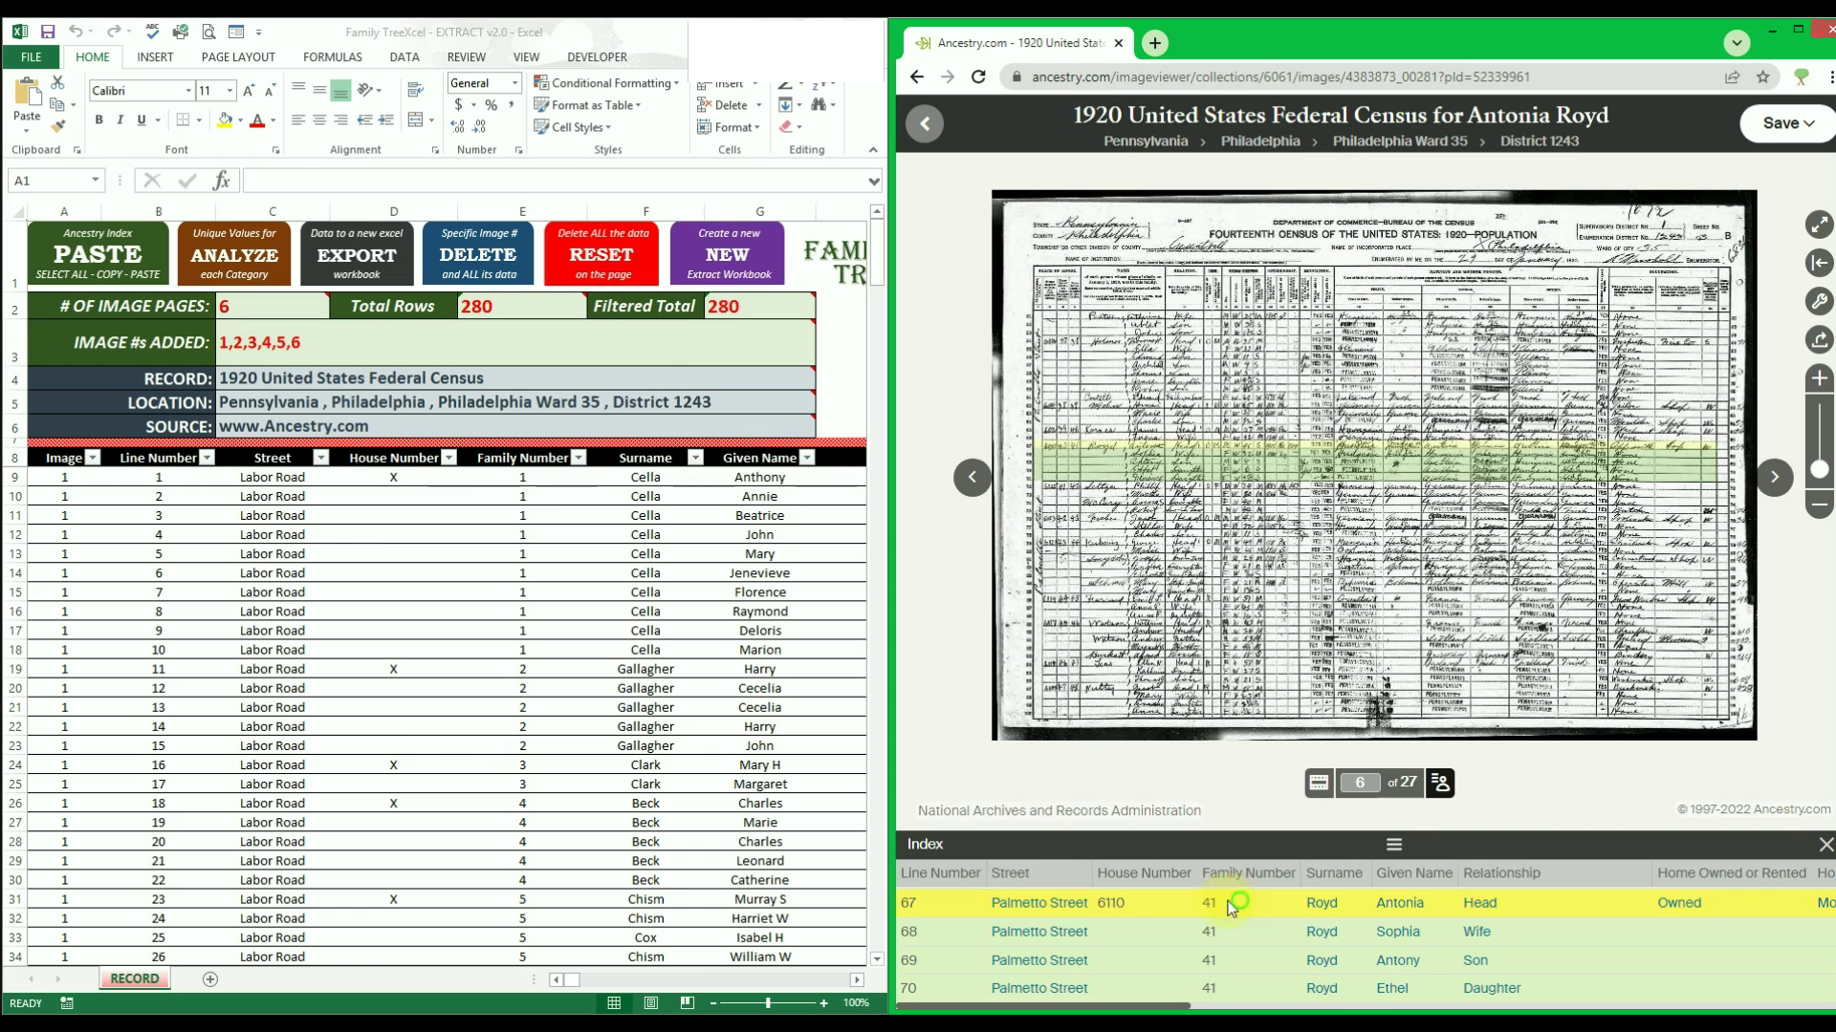
pyautogui.click(123, 254)
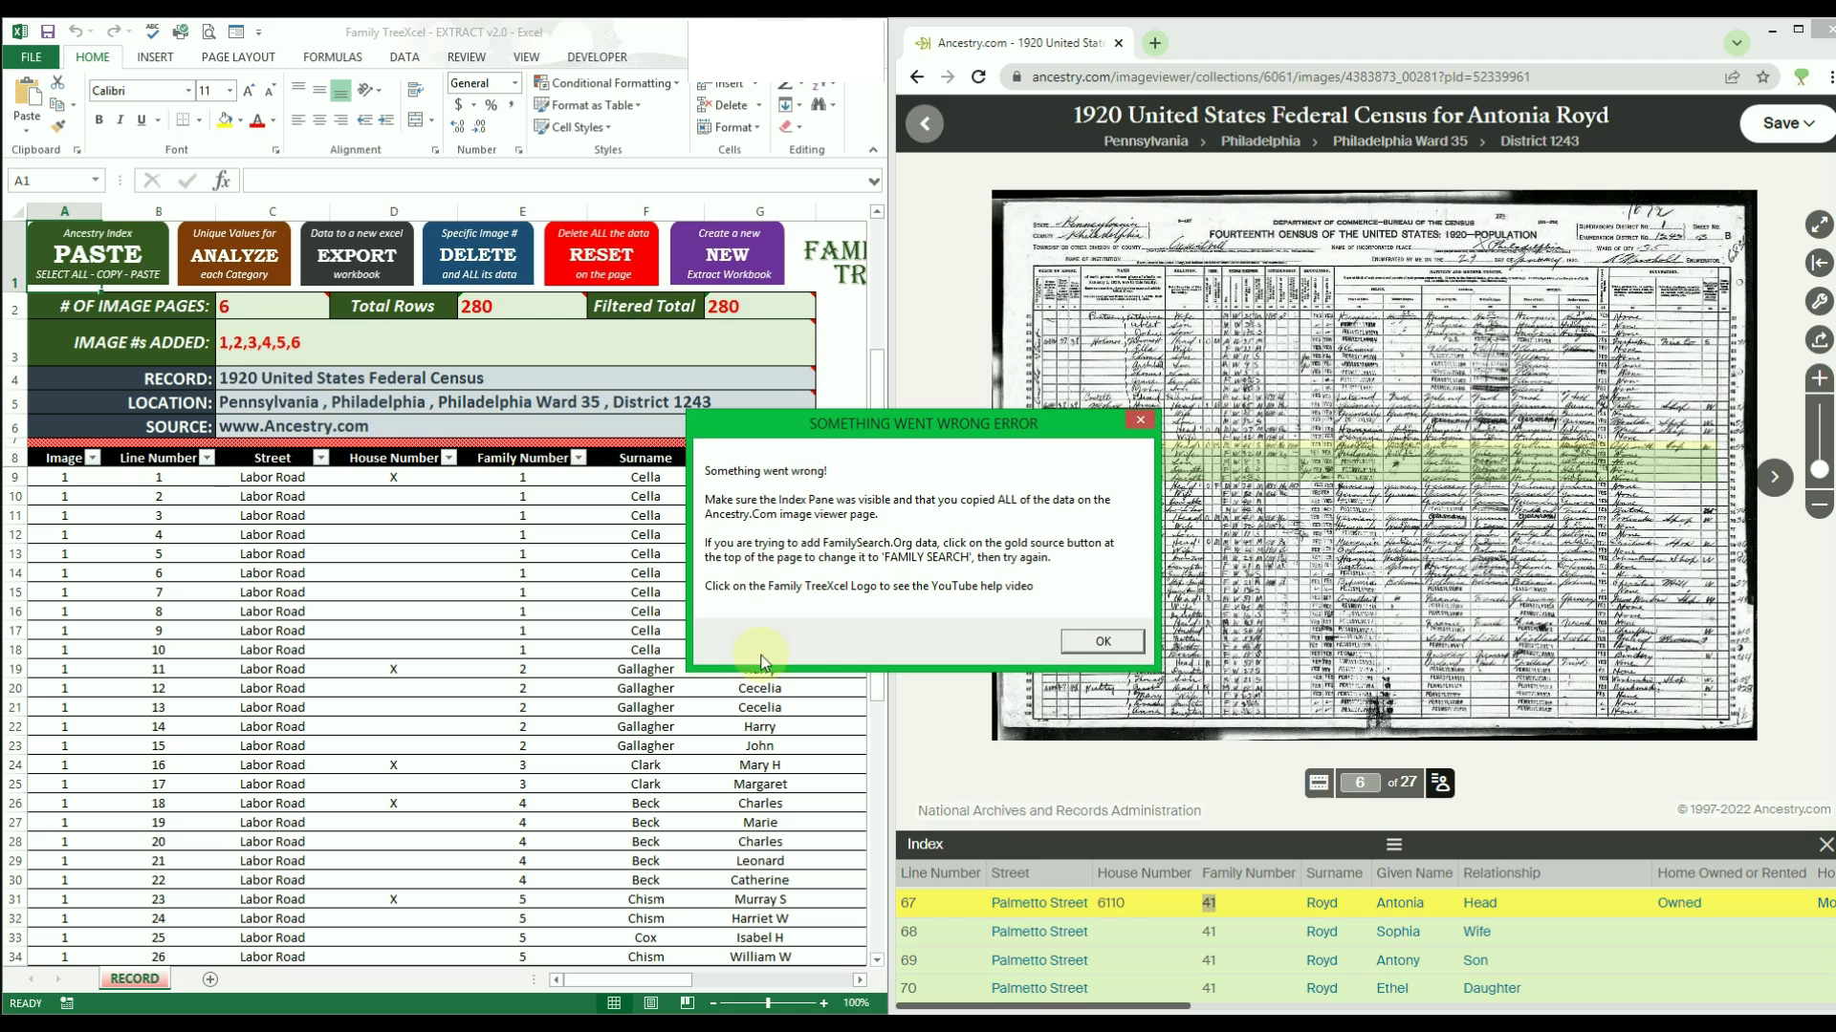
# Dismiss the import error, then copy census image 7's index page and paste it into the workbook.
pyautogui.click(1107, 640)
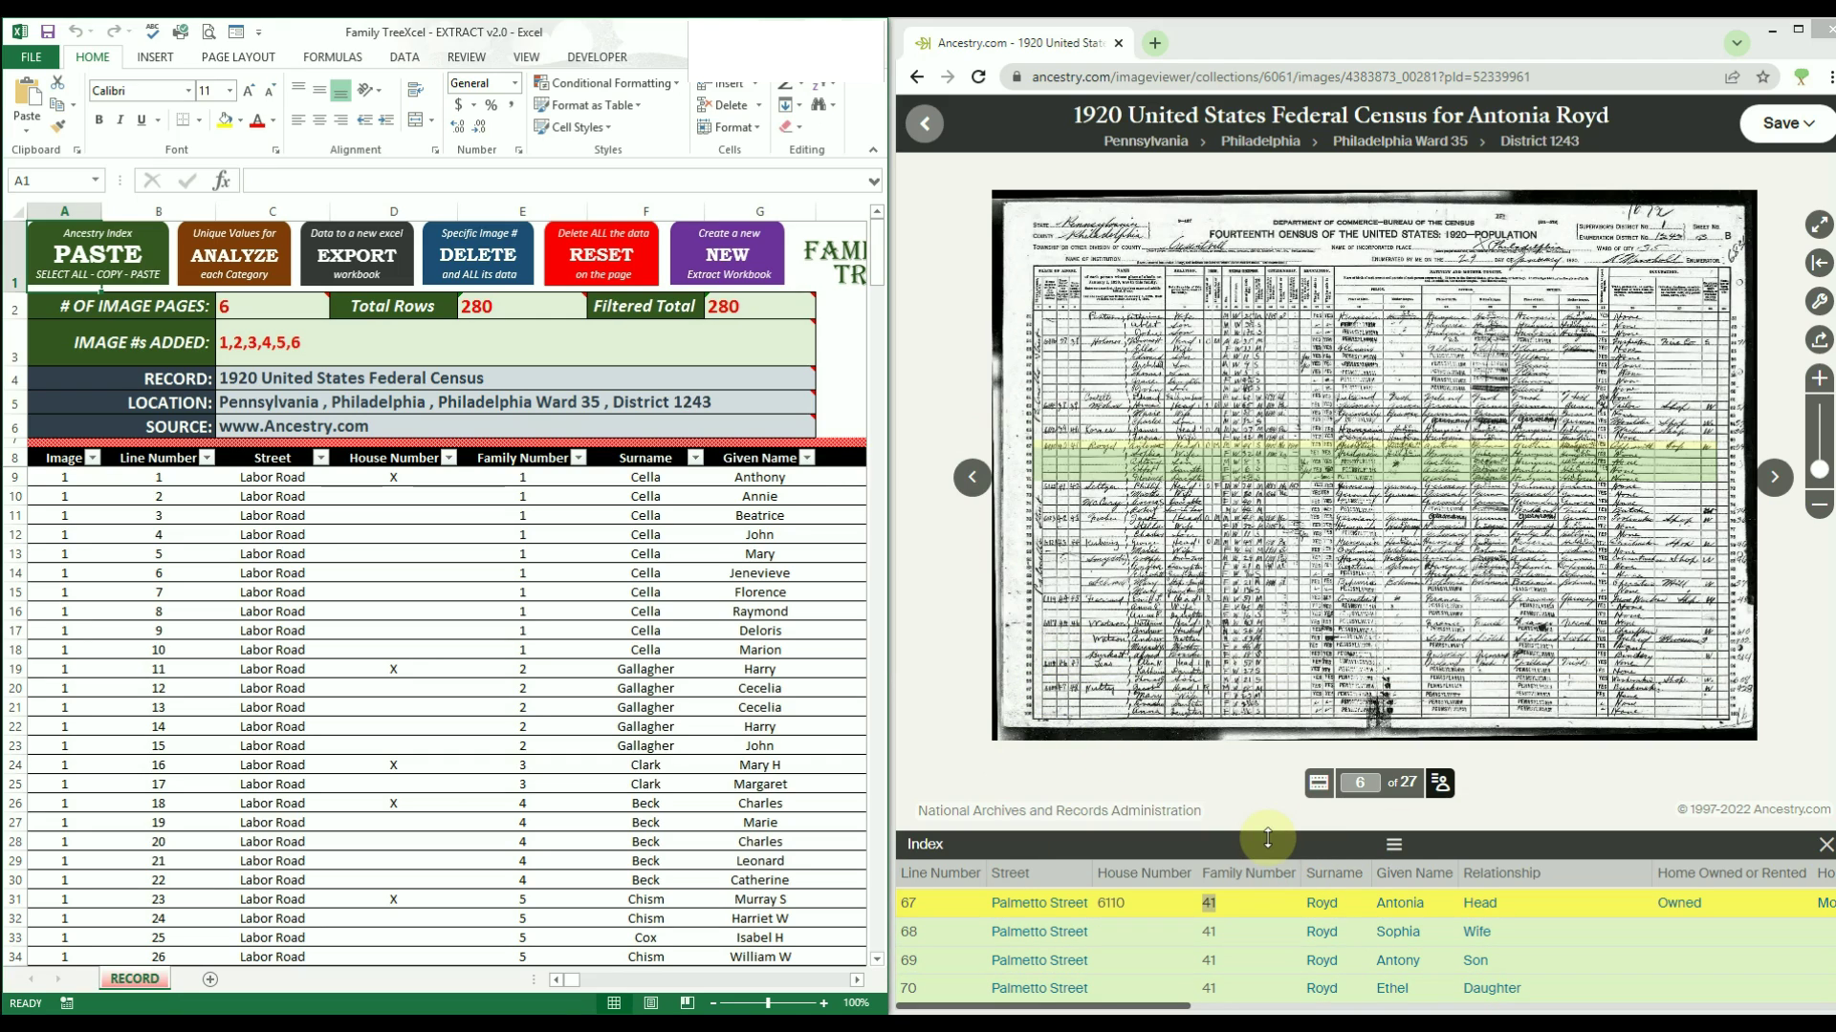
pyautogui.click(1774, 478)
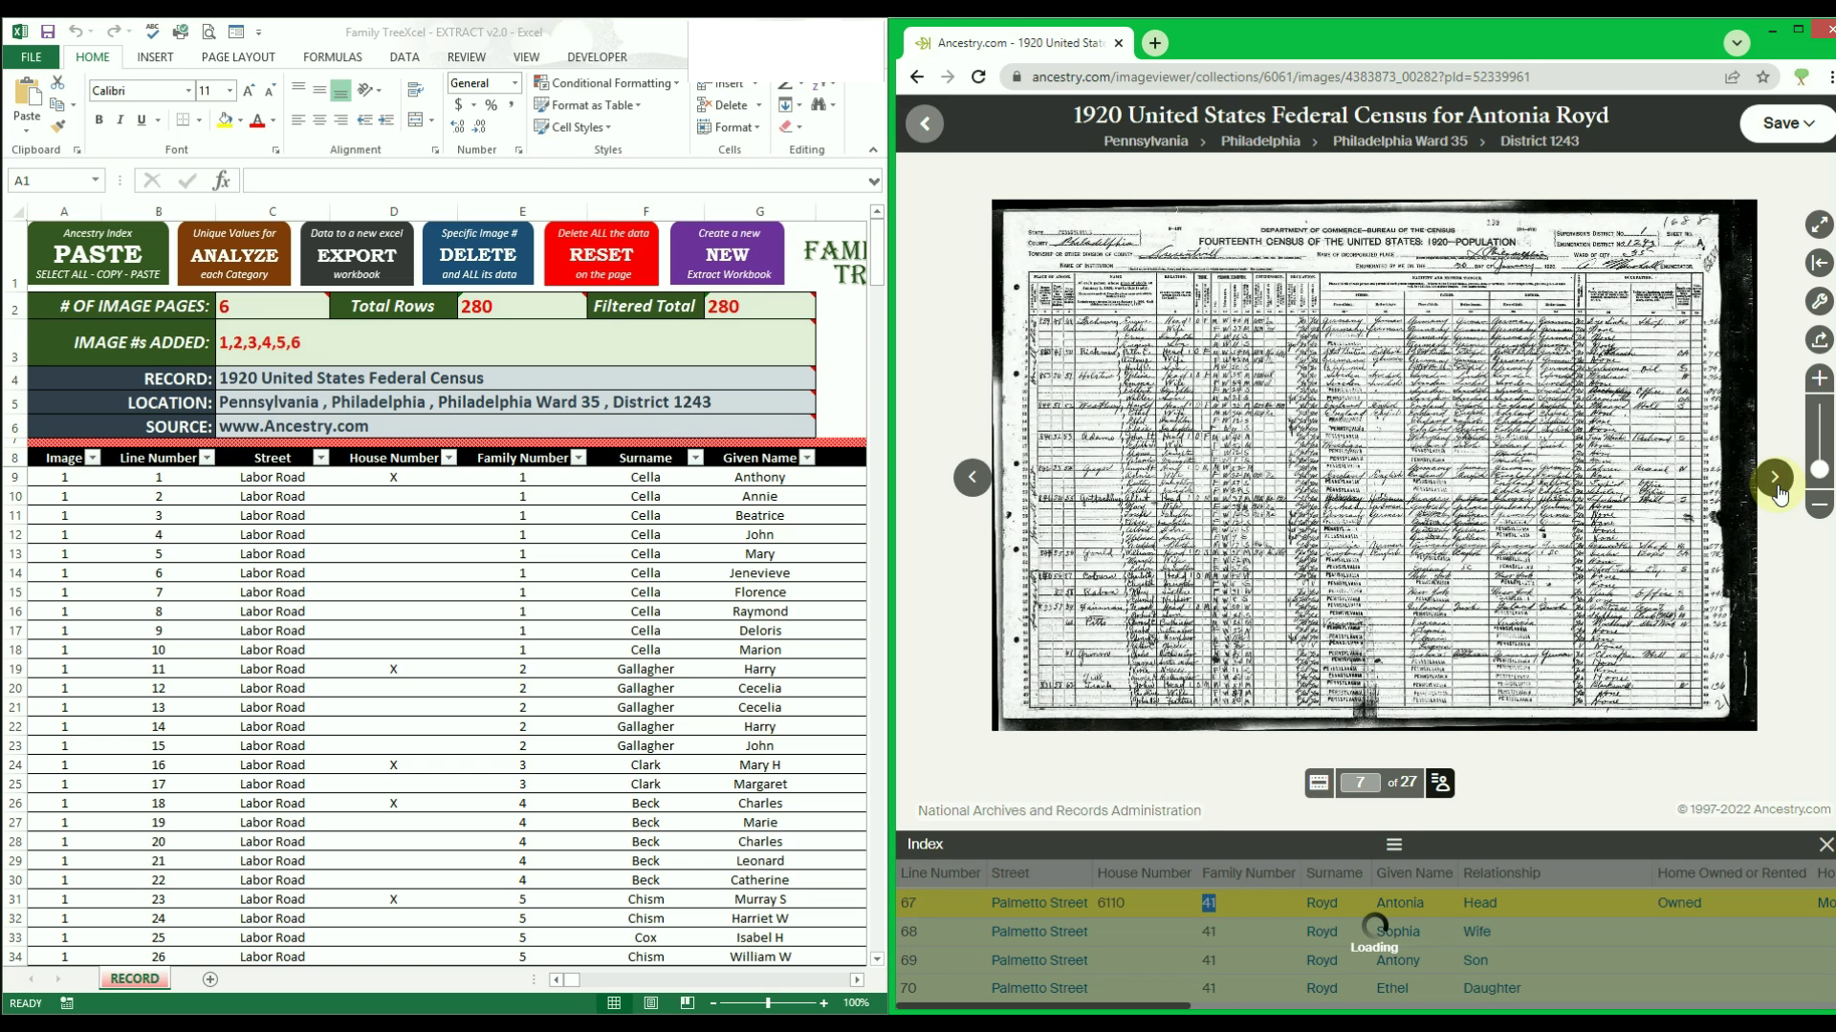
pyautogui.hotkey('ctrl', 'a')
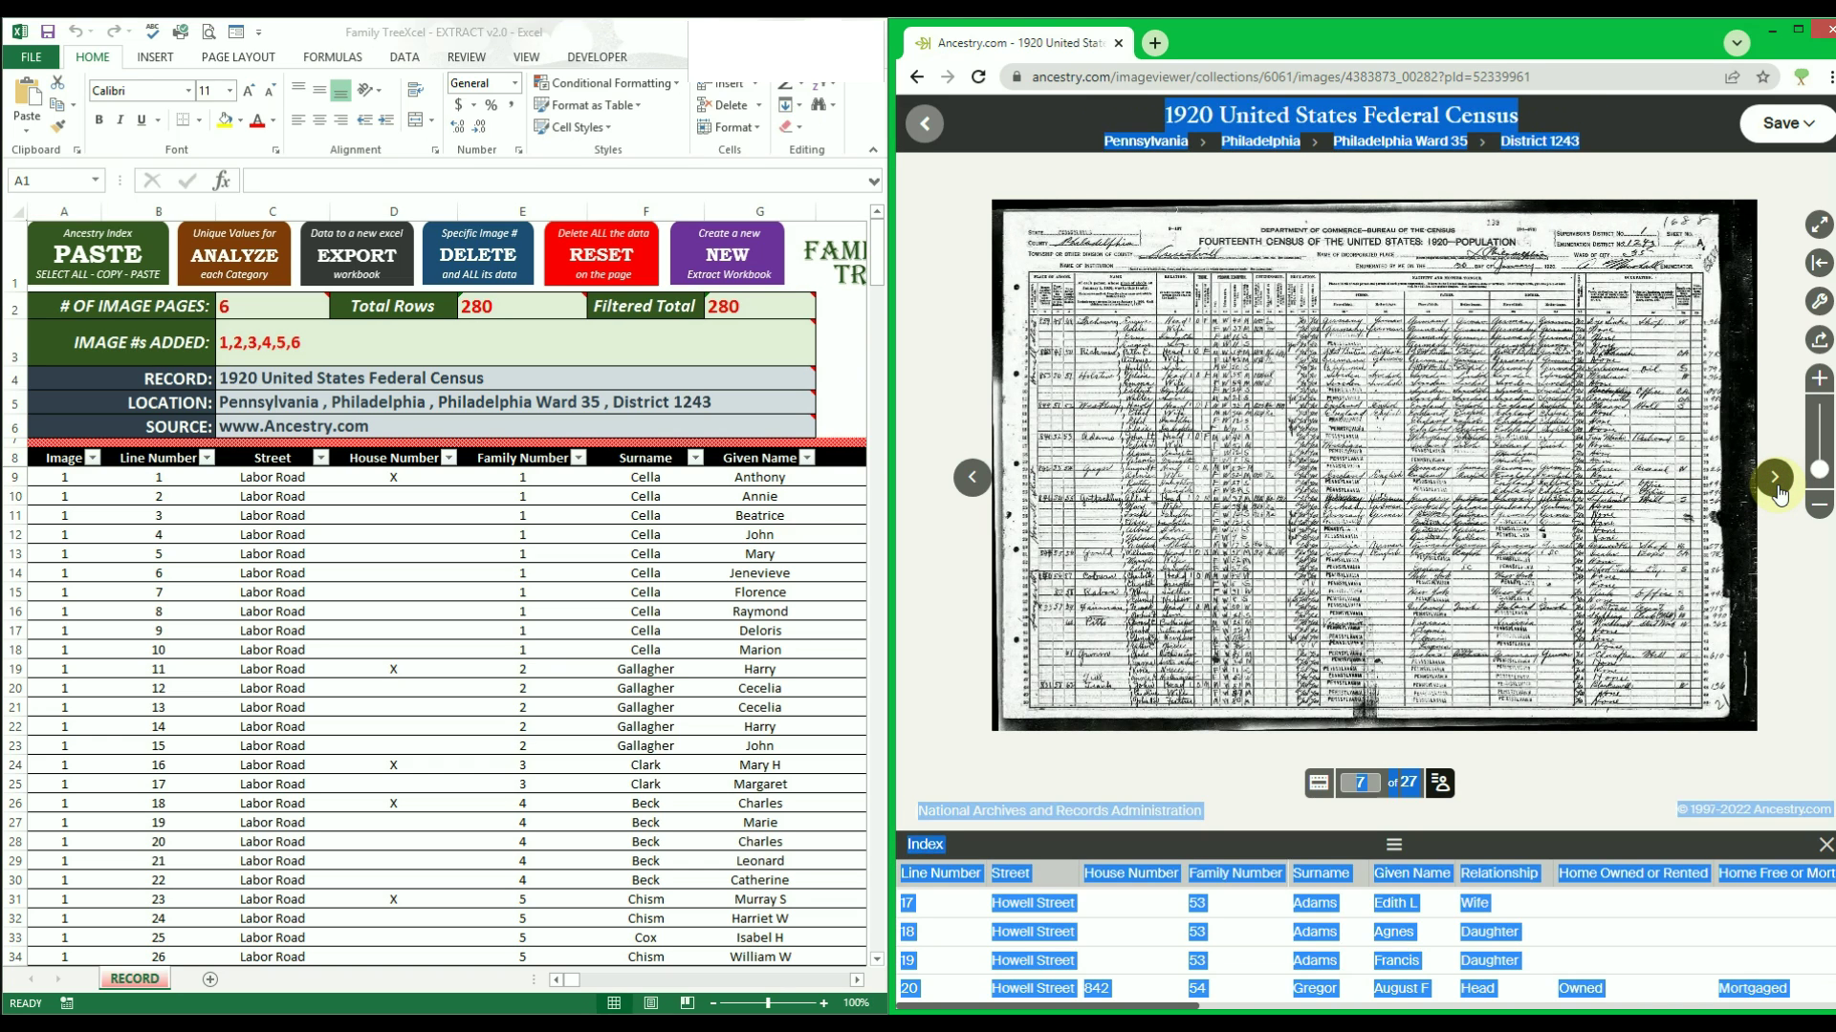
pyautogui.hotkey('ctrl', 'c')
pyautogui.click(119, 239)
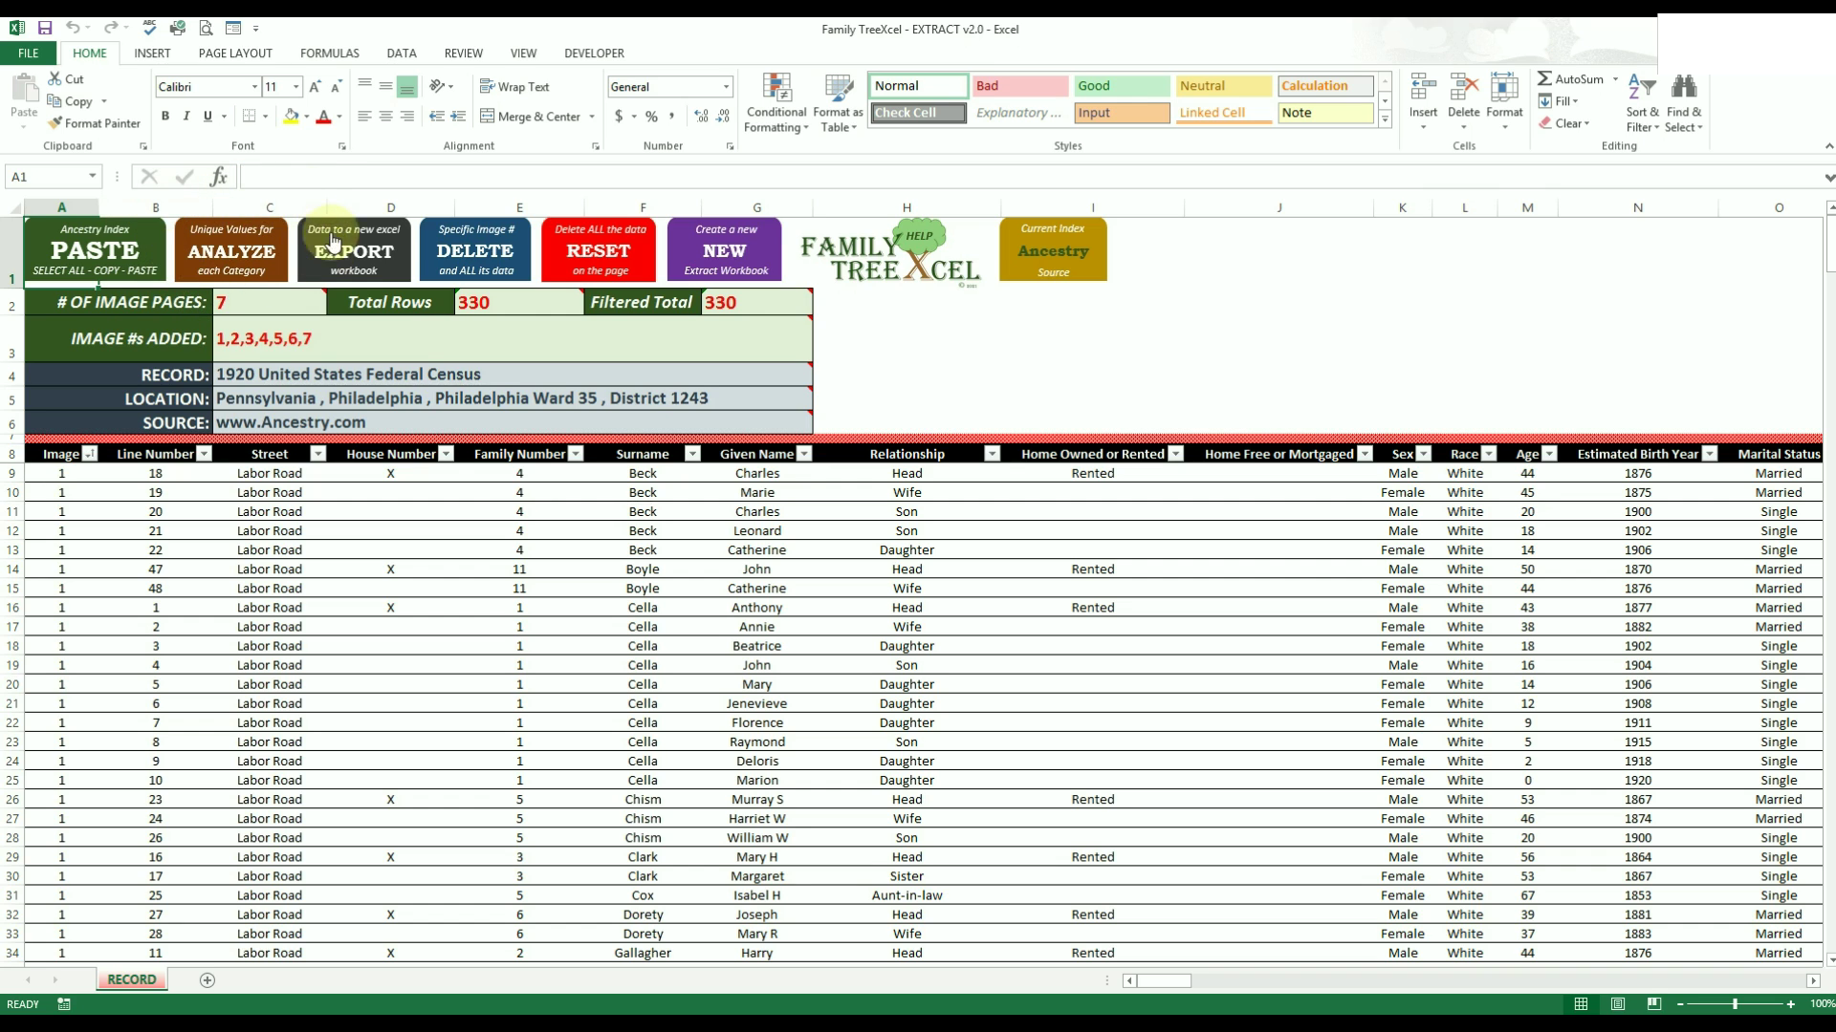
# Open the unique-values analysis and set its column to Surname.
pyautogui.click(251, 243)
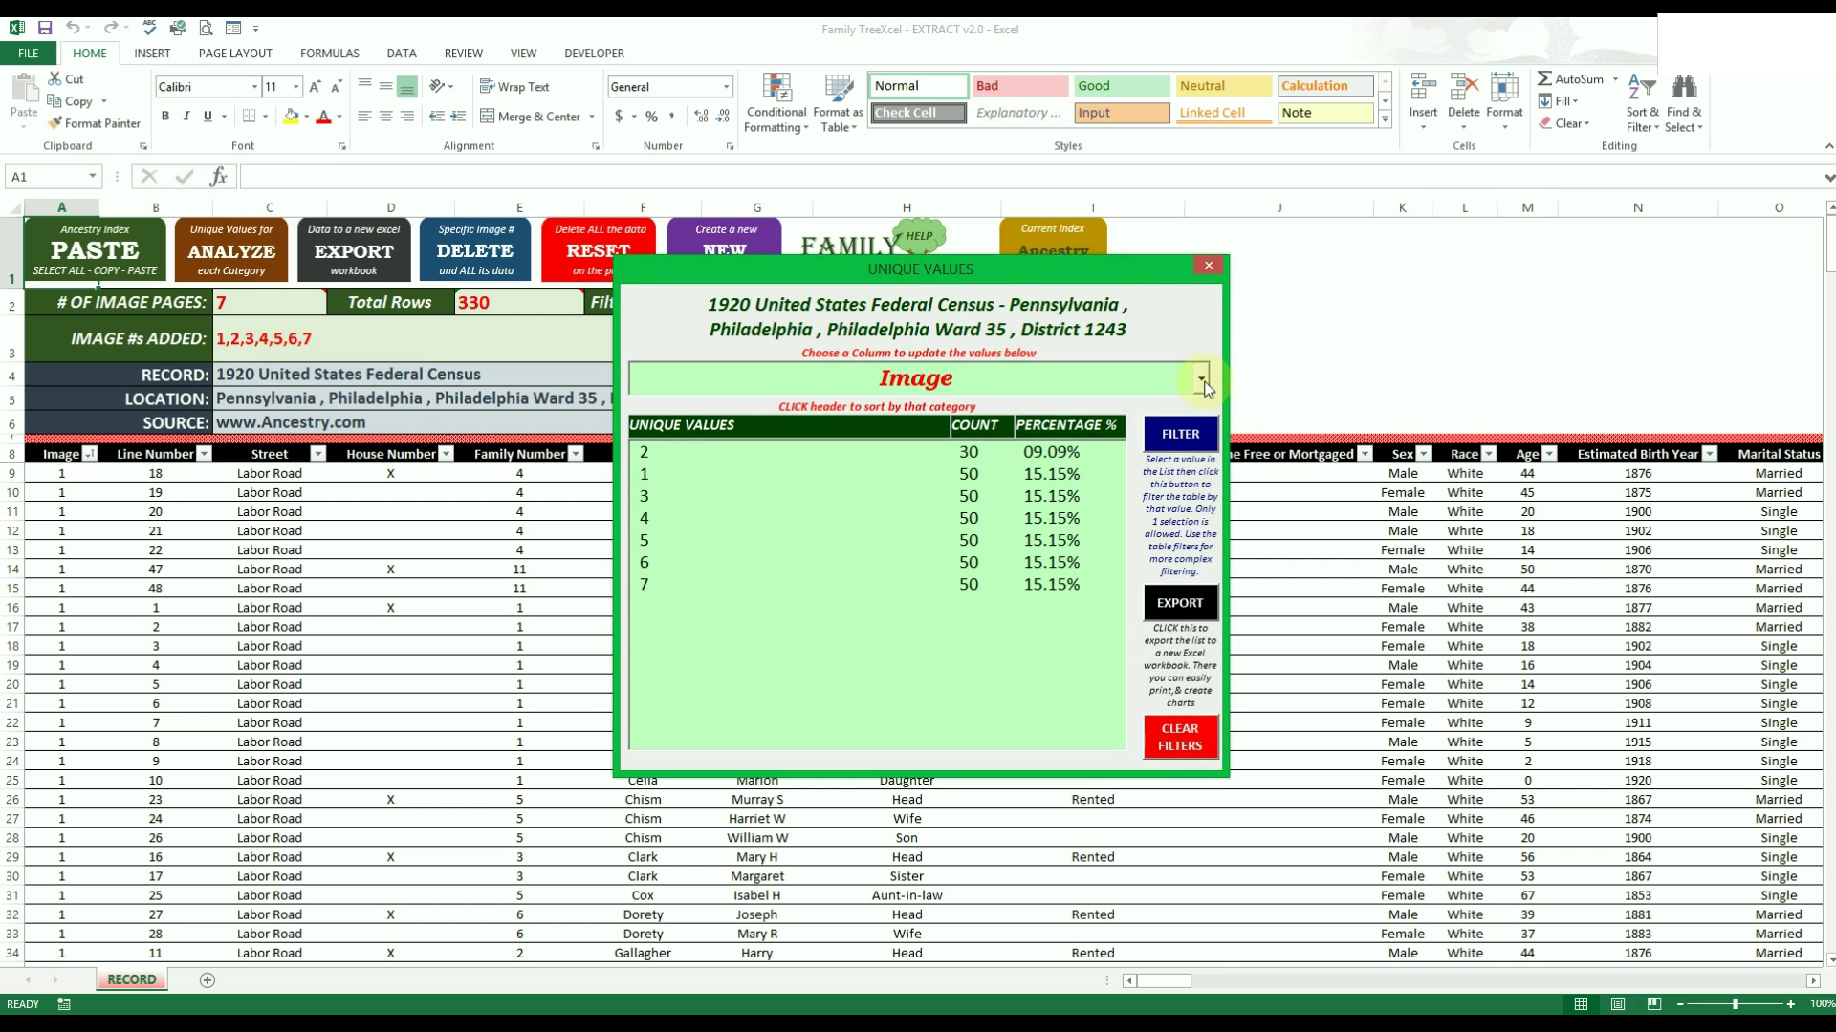
pyautogui.click(1203, 380)
pyautogui.moveTo(1207, 430)
pyautogui.mouseDown()
pyautogui.moveTo(1207, 580)
pyautogui.moveTo(1206, 407)
pyautogui.mouseUp()
pyautogui.click(1127, 367)
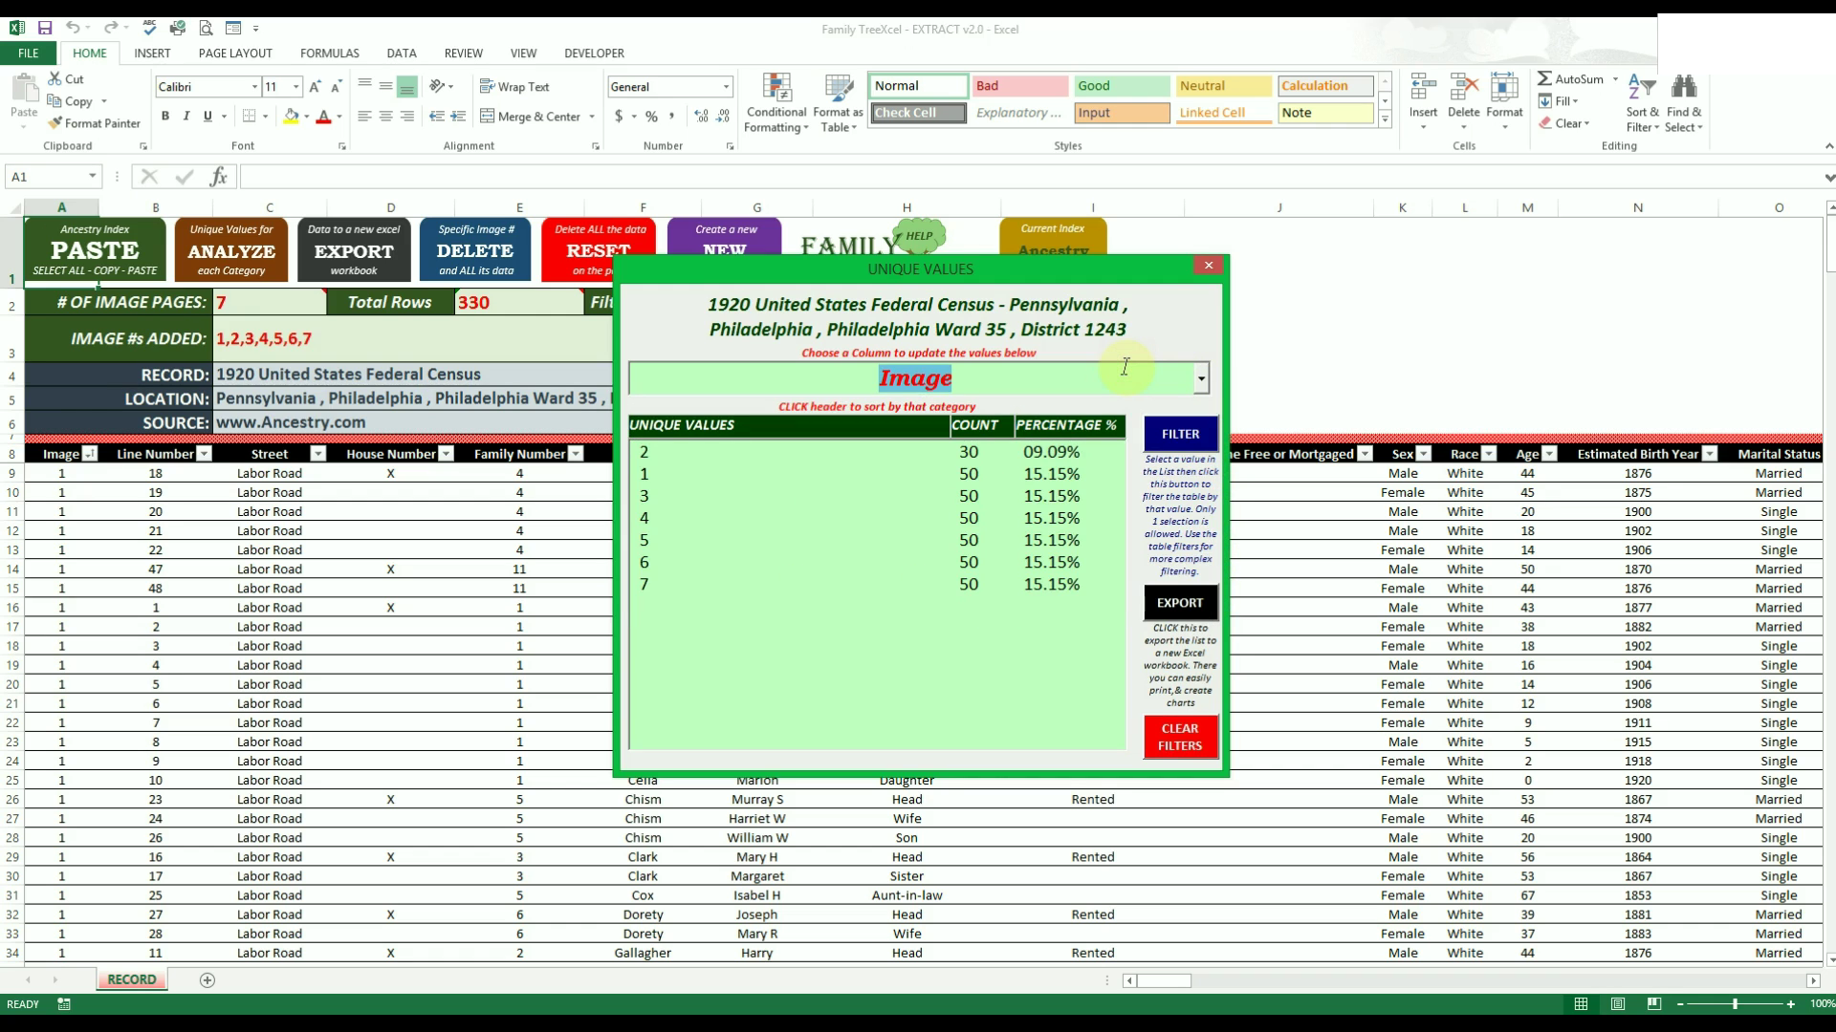
pyautogui.write('Sur')
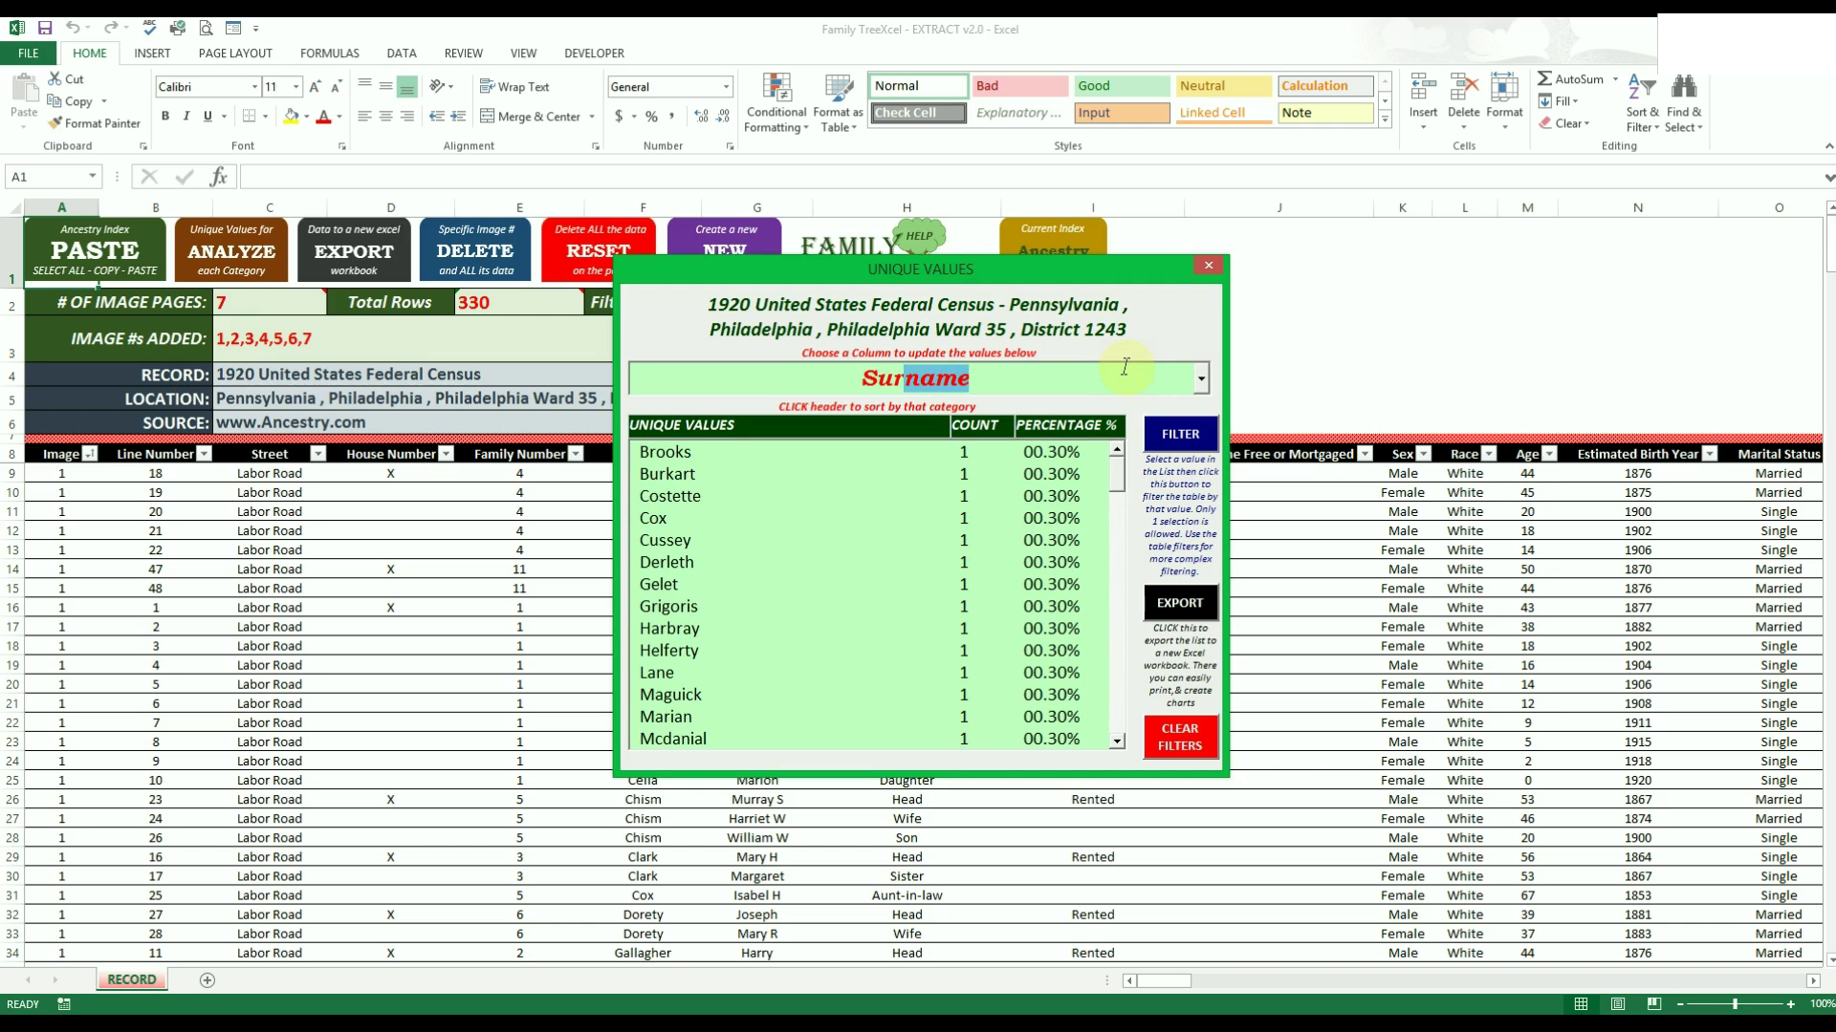
pyautogui.press('BackSpace')
pyautogui.press('BackSpace')
pyautogui.press('BackSpace')
pyautogui.write('Oc')
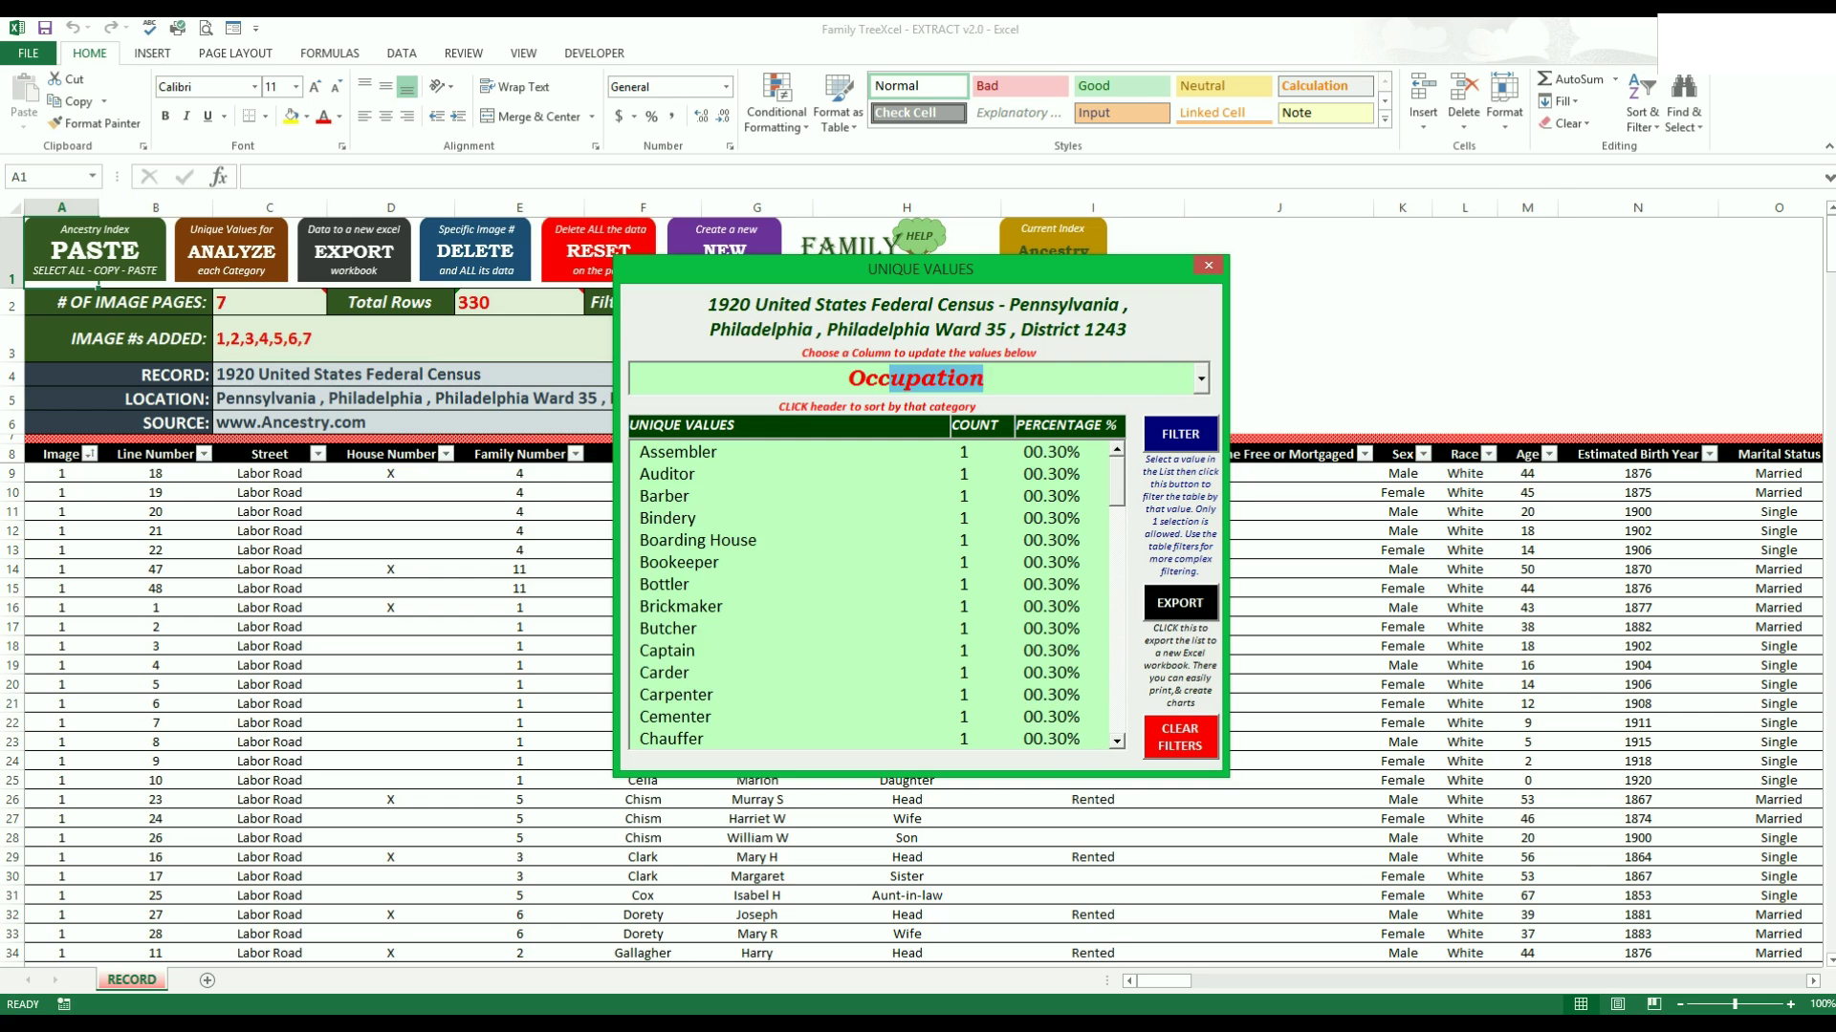
pyautogui.press('BackSpace')
pyautogui.press('BackSpace')
pyautogui.press('BackSpace')
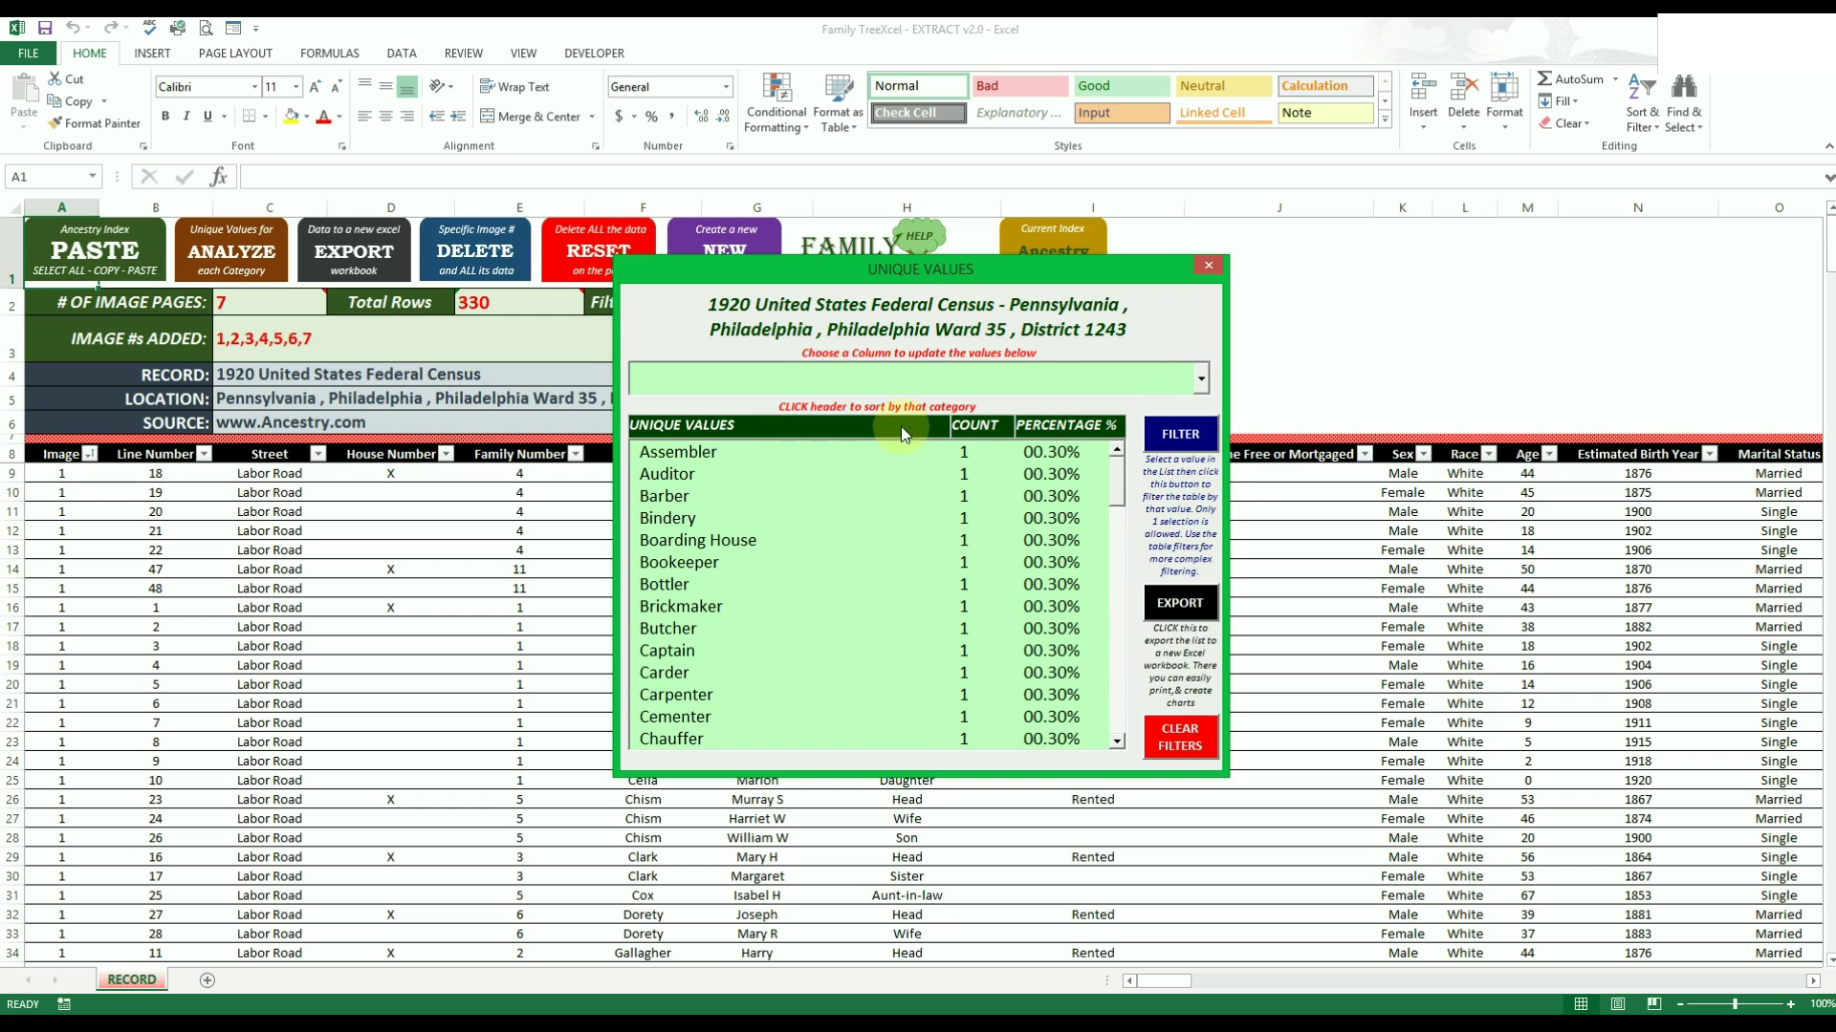
pyautogui.write('Surname')
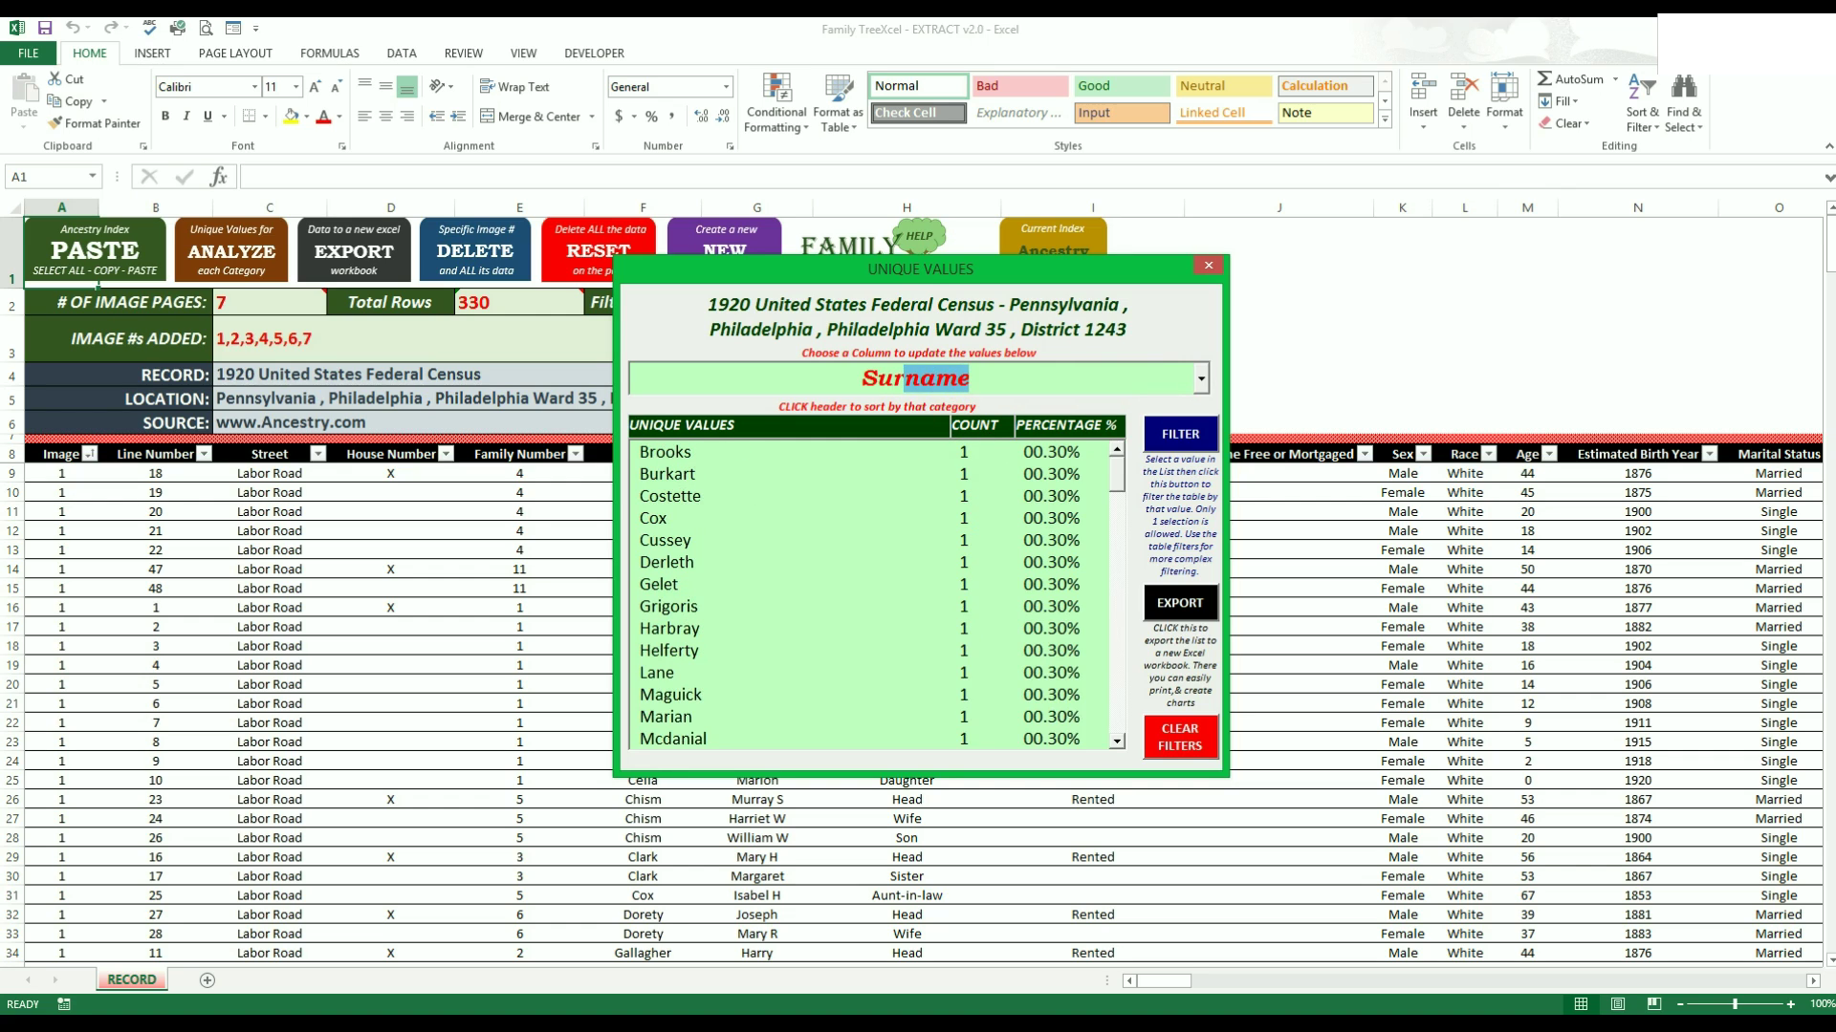
# Try the alphabetical and count sort orders on the surname list, ending in reverse alphabetical order.
pyautogui.click(823, 437)
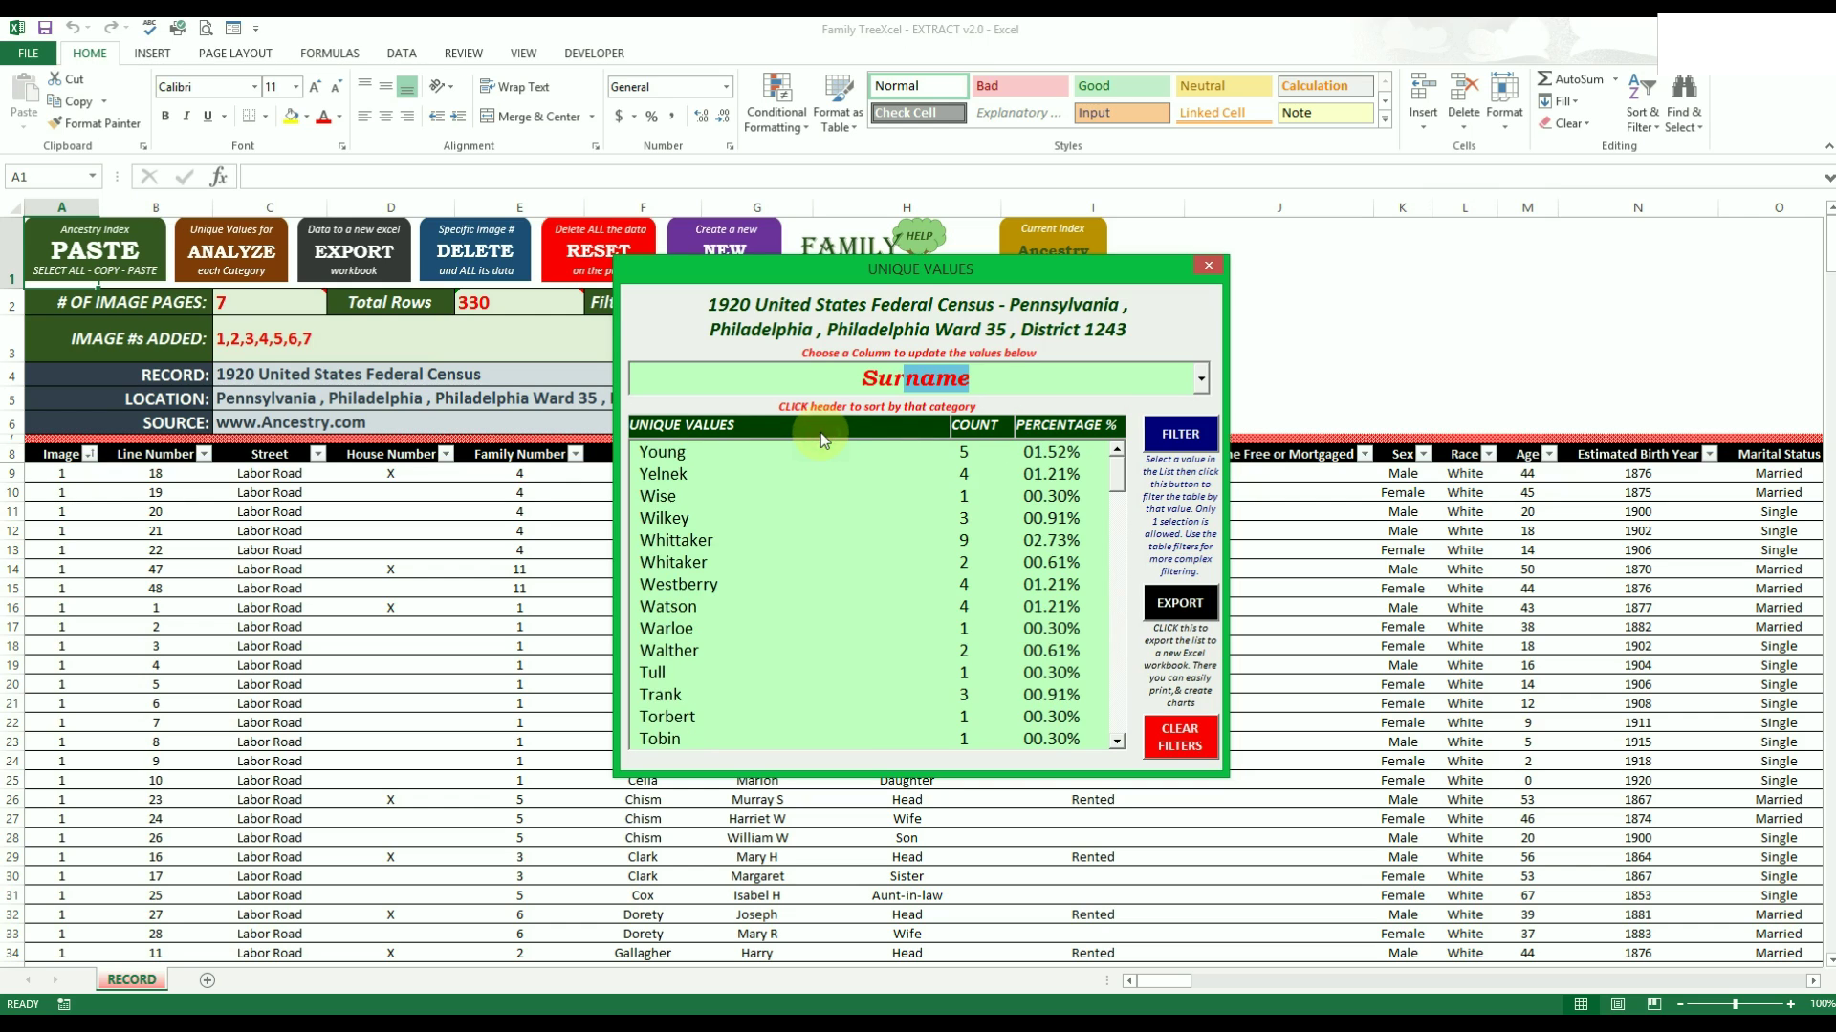
pyautogui.click(708, 433)
pyautogui.click(709, 433)
pyautogui.click(709, 433)
pyautogui.click(994, 431)
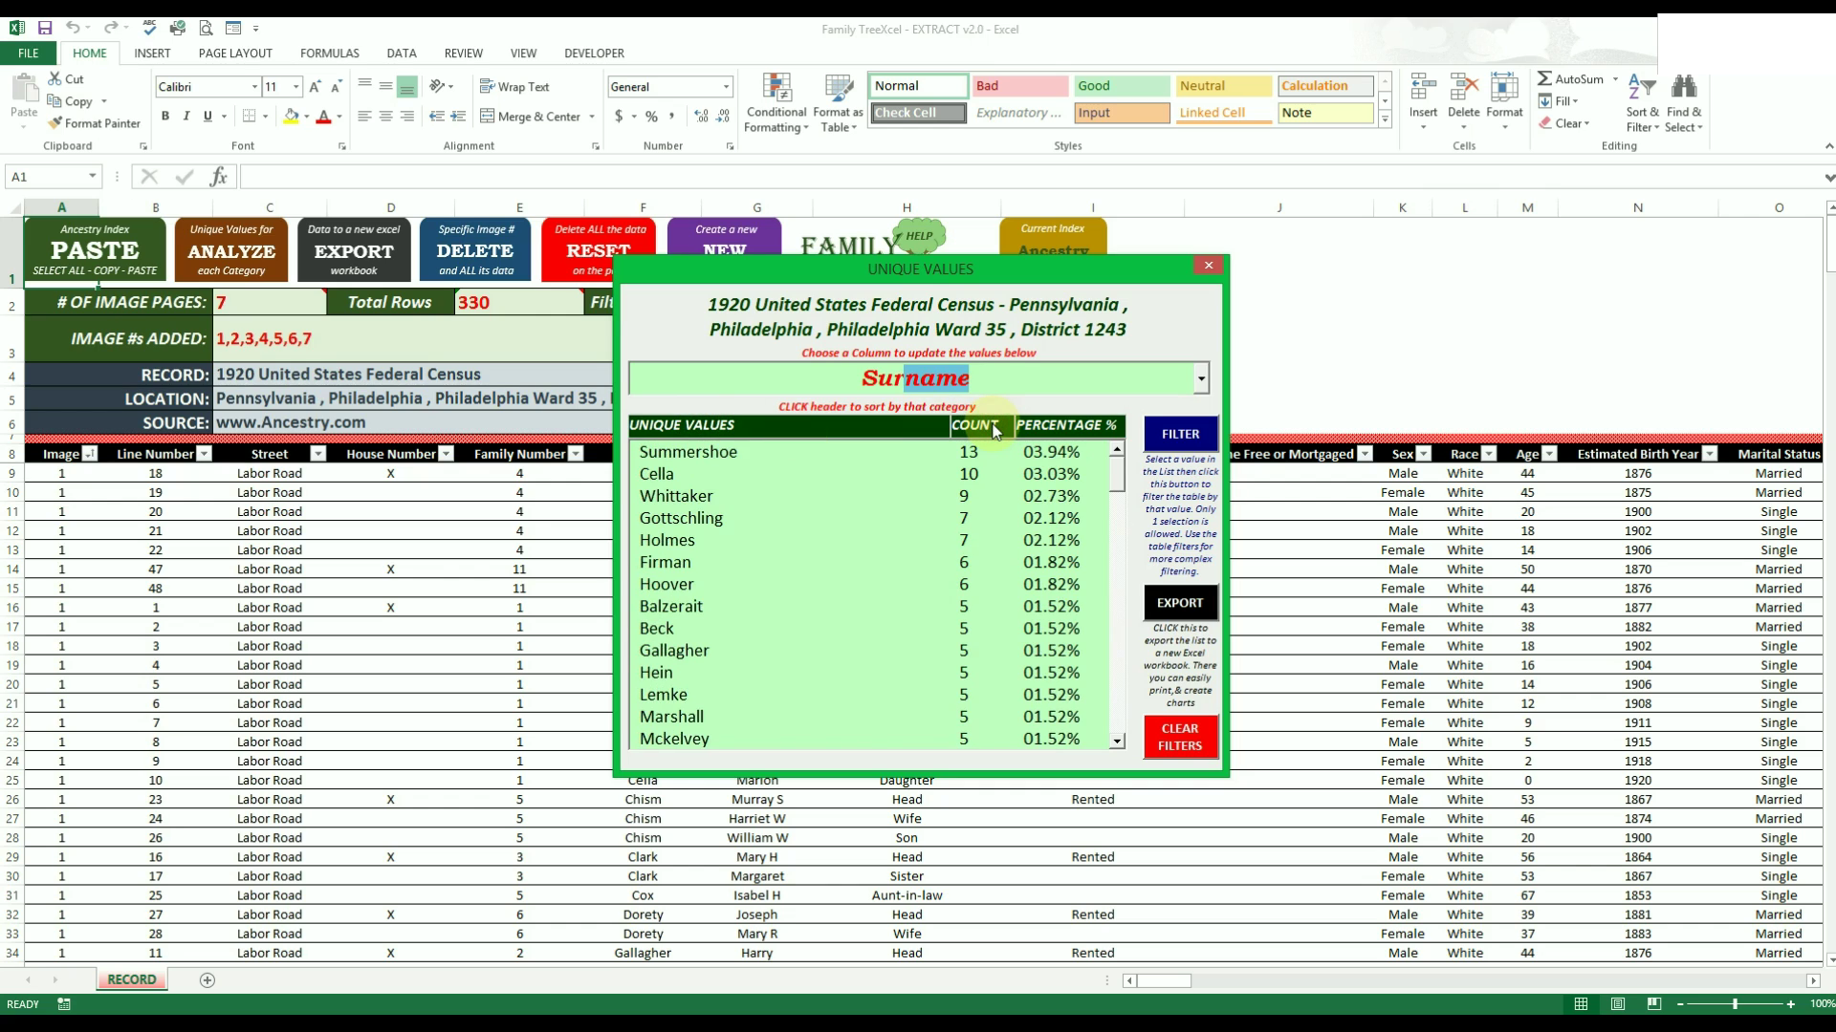
pyautogui.click(994, 431)
pyautogui.click(994, 431)
pyautogui.click(994, 431)
pyautogui.click(875, 424)
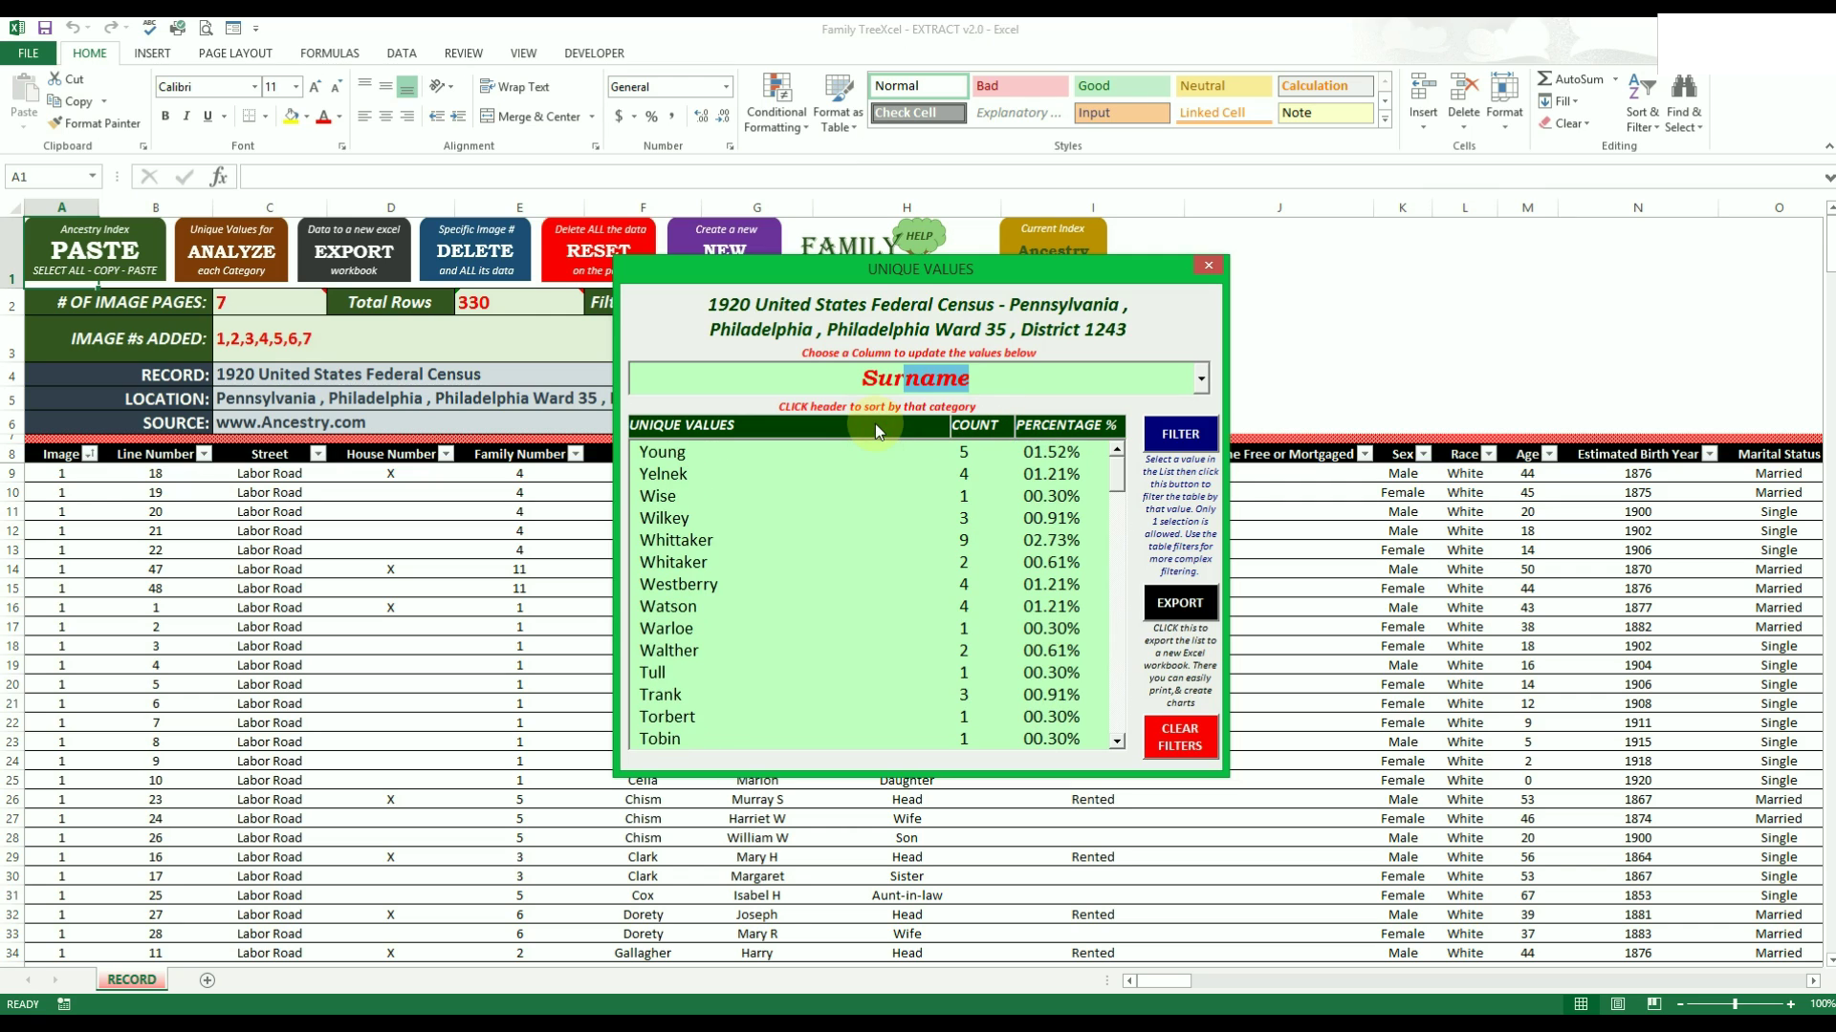
# Select Wilkey and filter the census table to its three records.
pyautogui.click(687, 525)
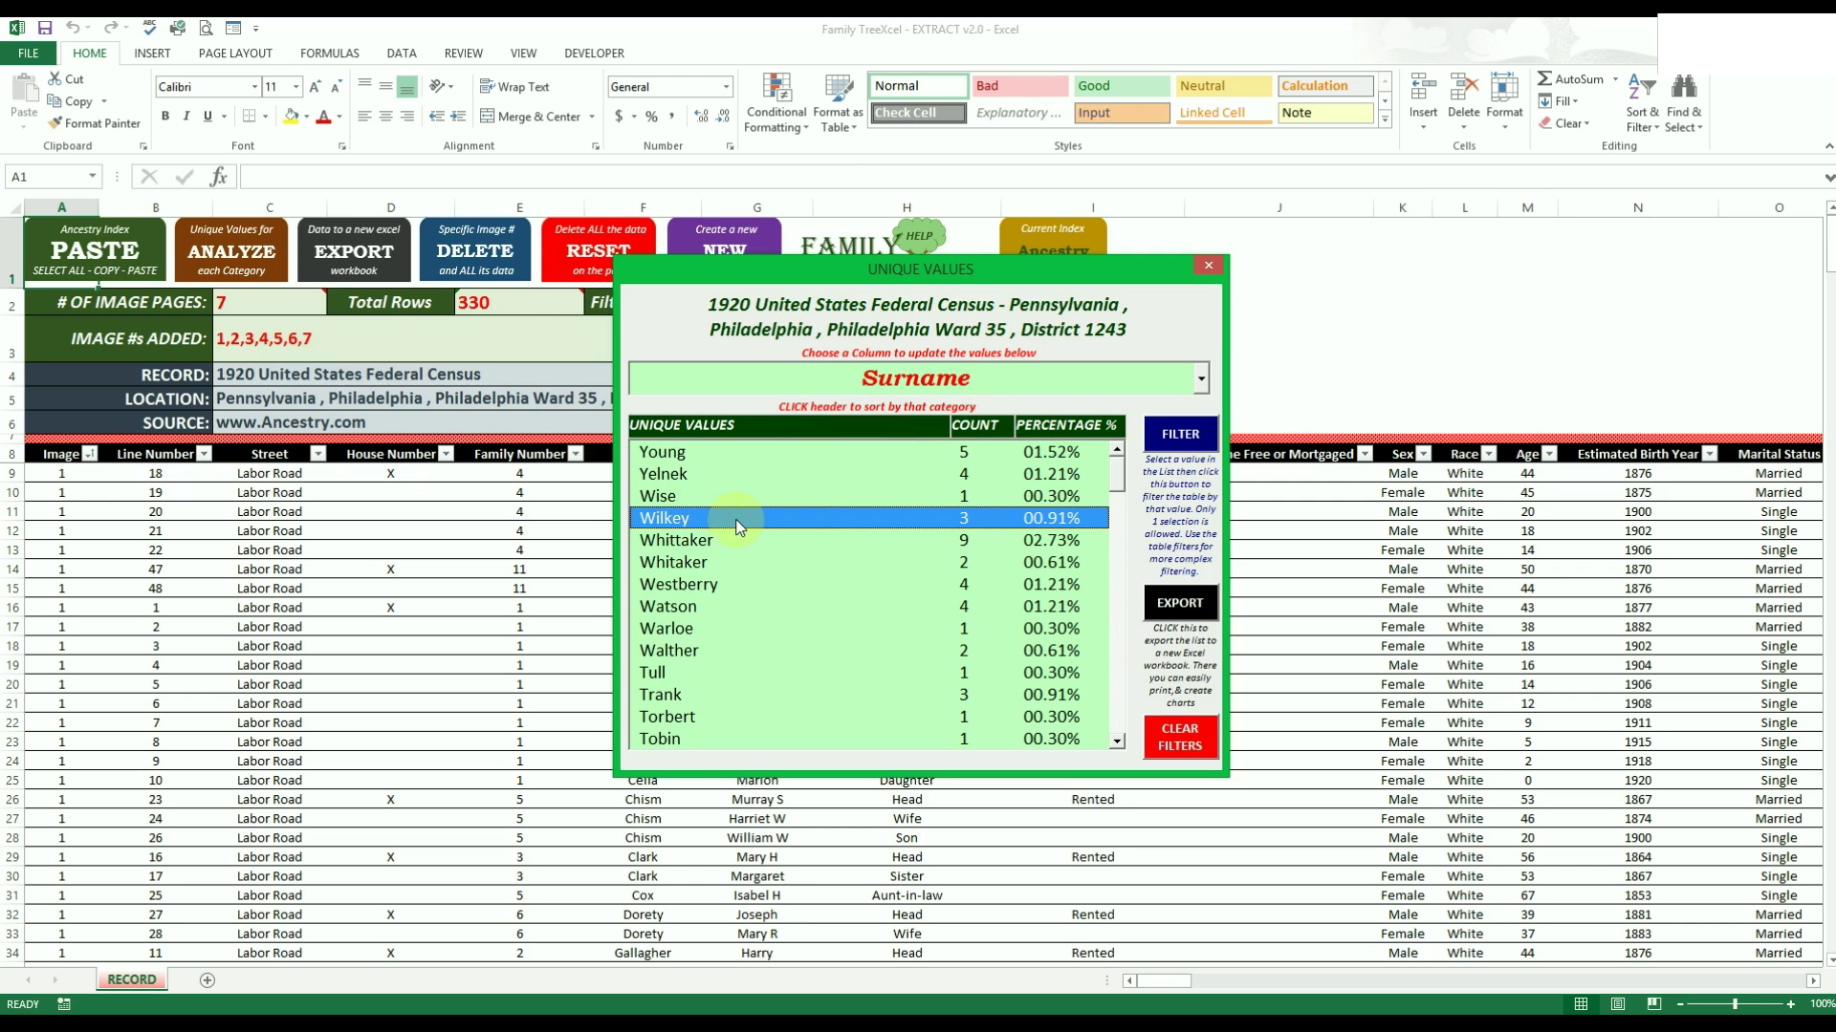
pyautogui.click(1184, 435)
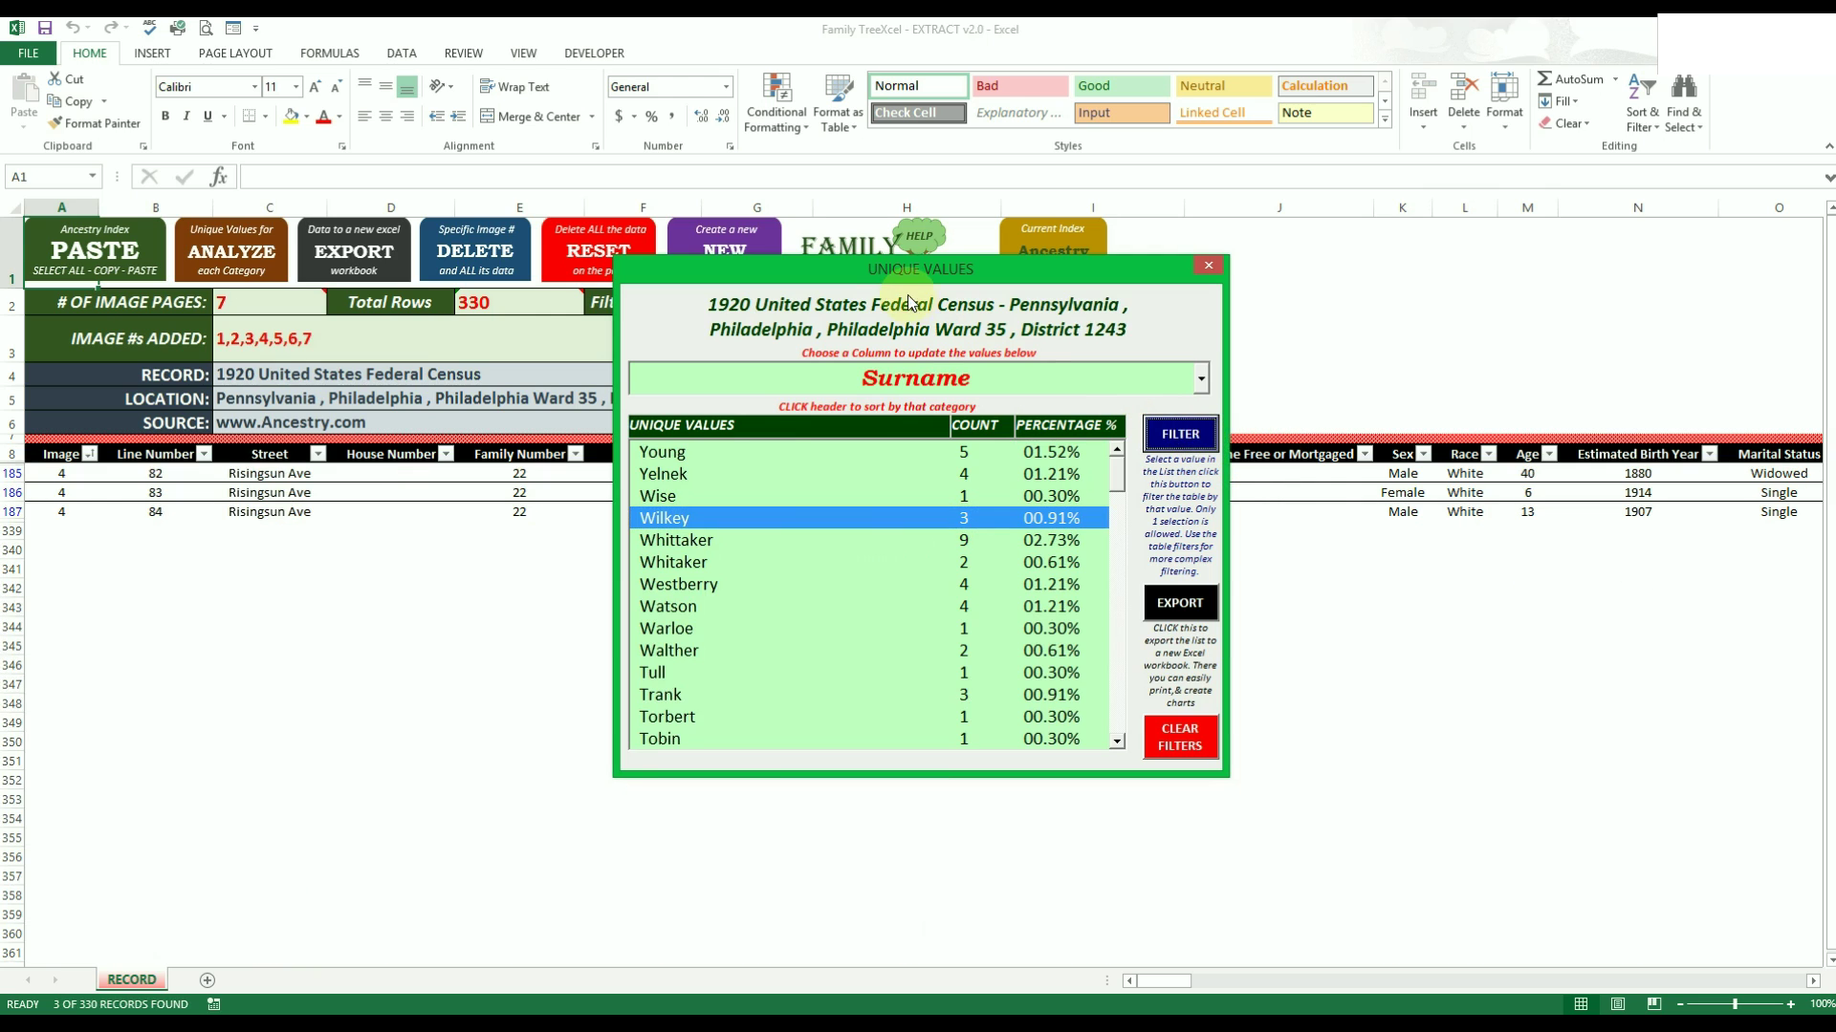
pyautogui.moveTo(908, 268); pyautogui.dragTo(845, 387)
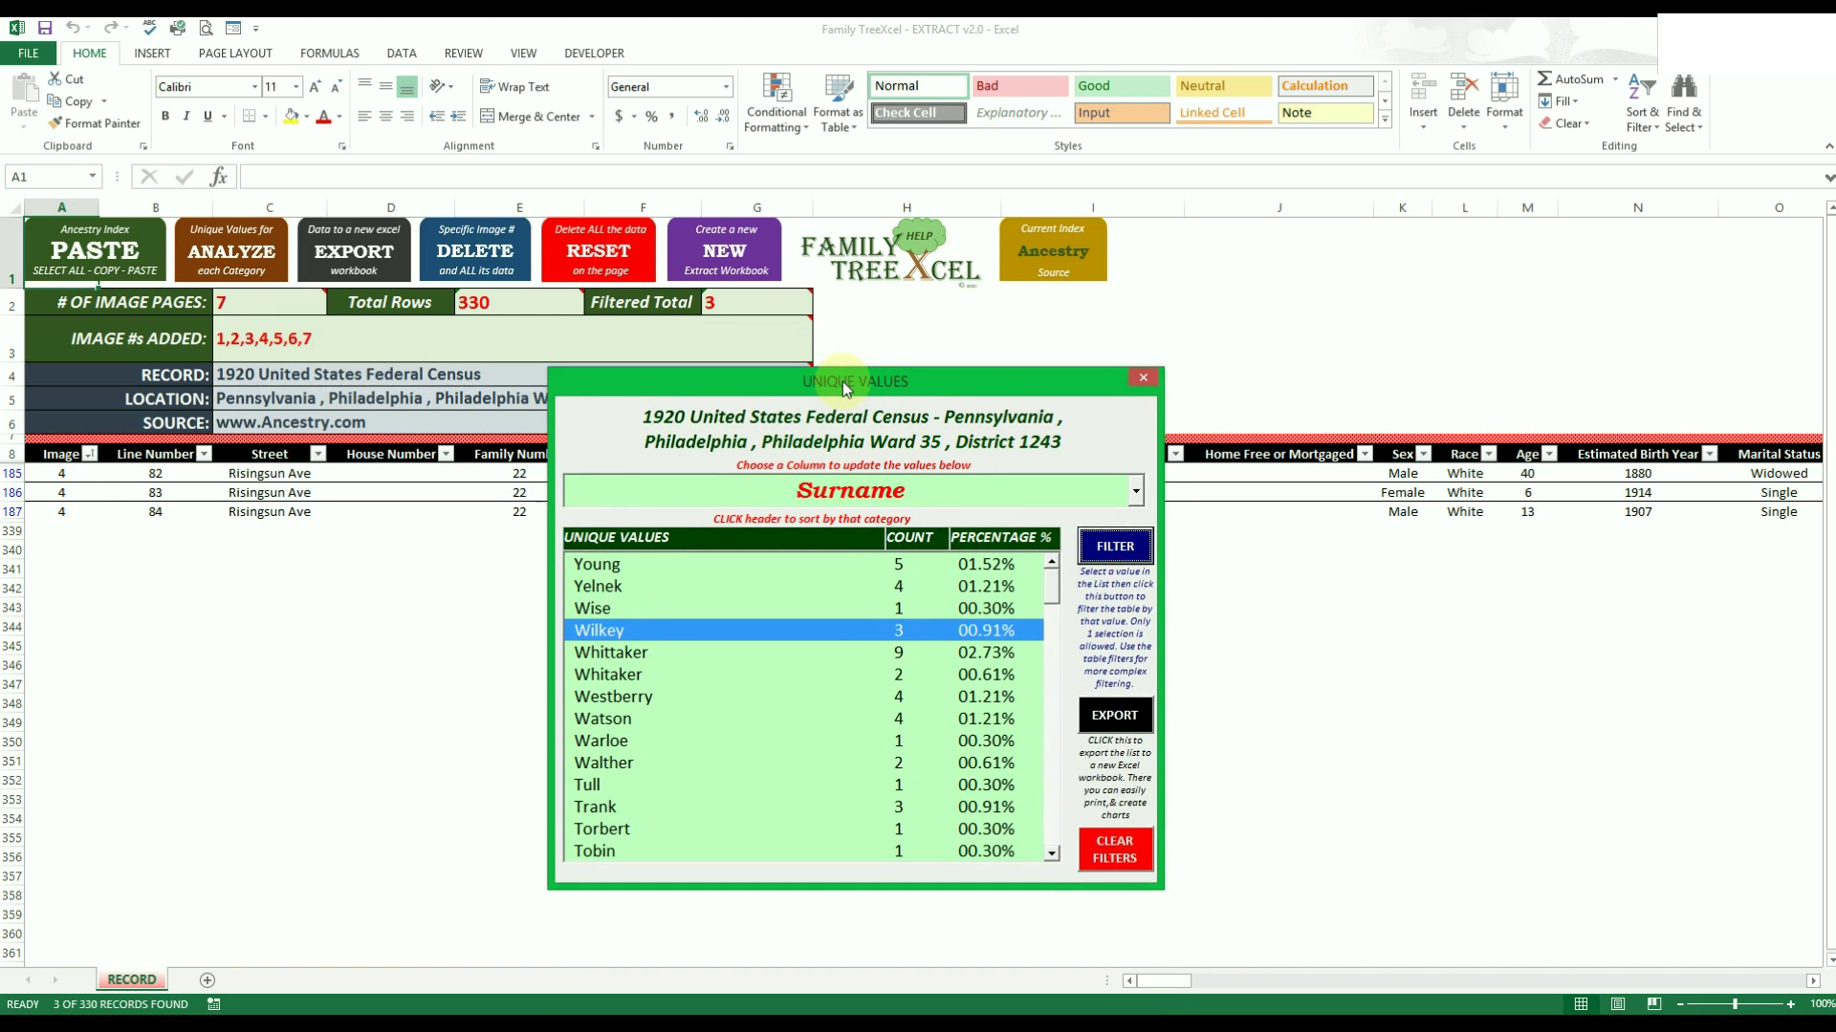
pyautogui.click(1133, 727)
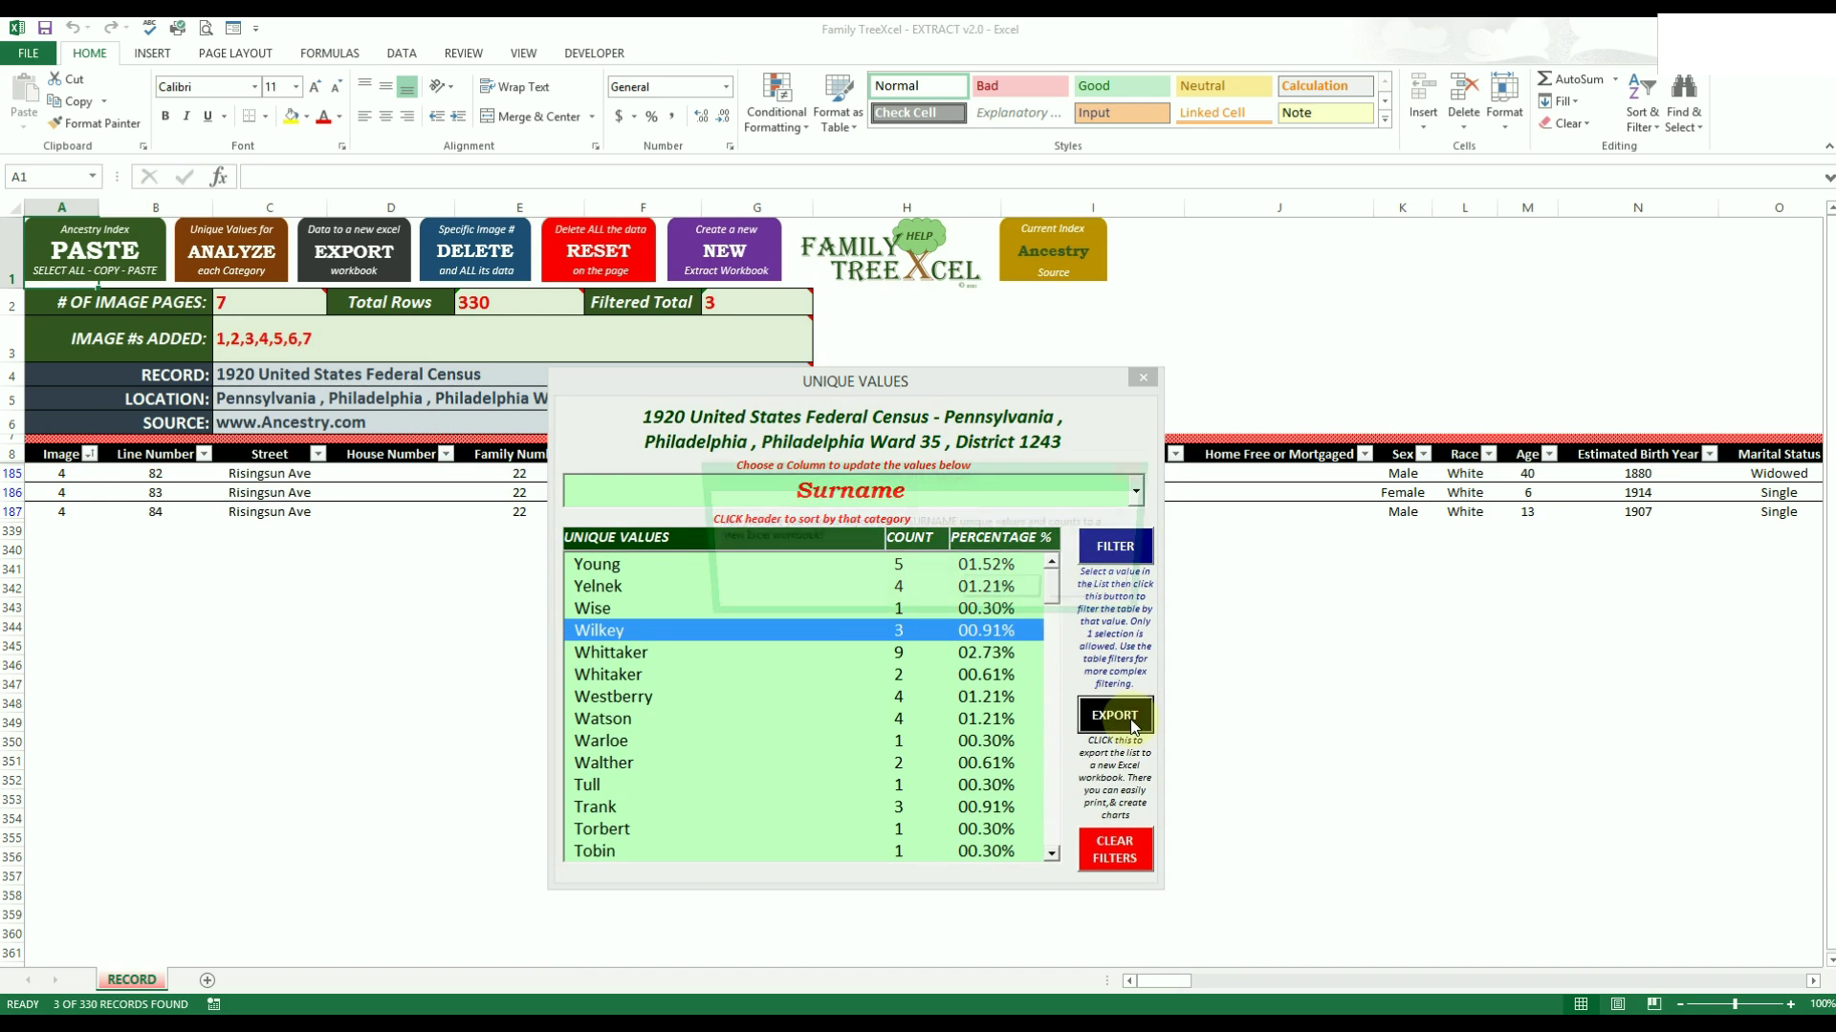
# Confirm exporting the surname counts and scroll through the new workbook.
pyautogui.click(1013, 589)
pyautogui.scroll(-7, 227, 615)
pyautogui.scroll(-13, 227, 614)
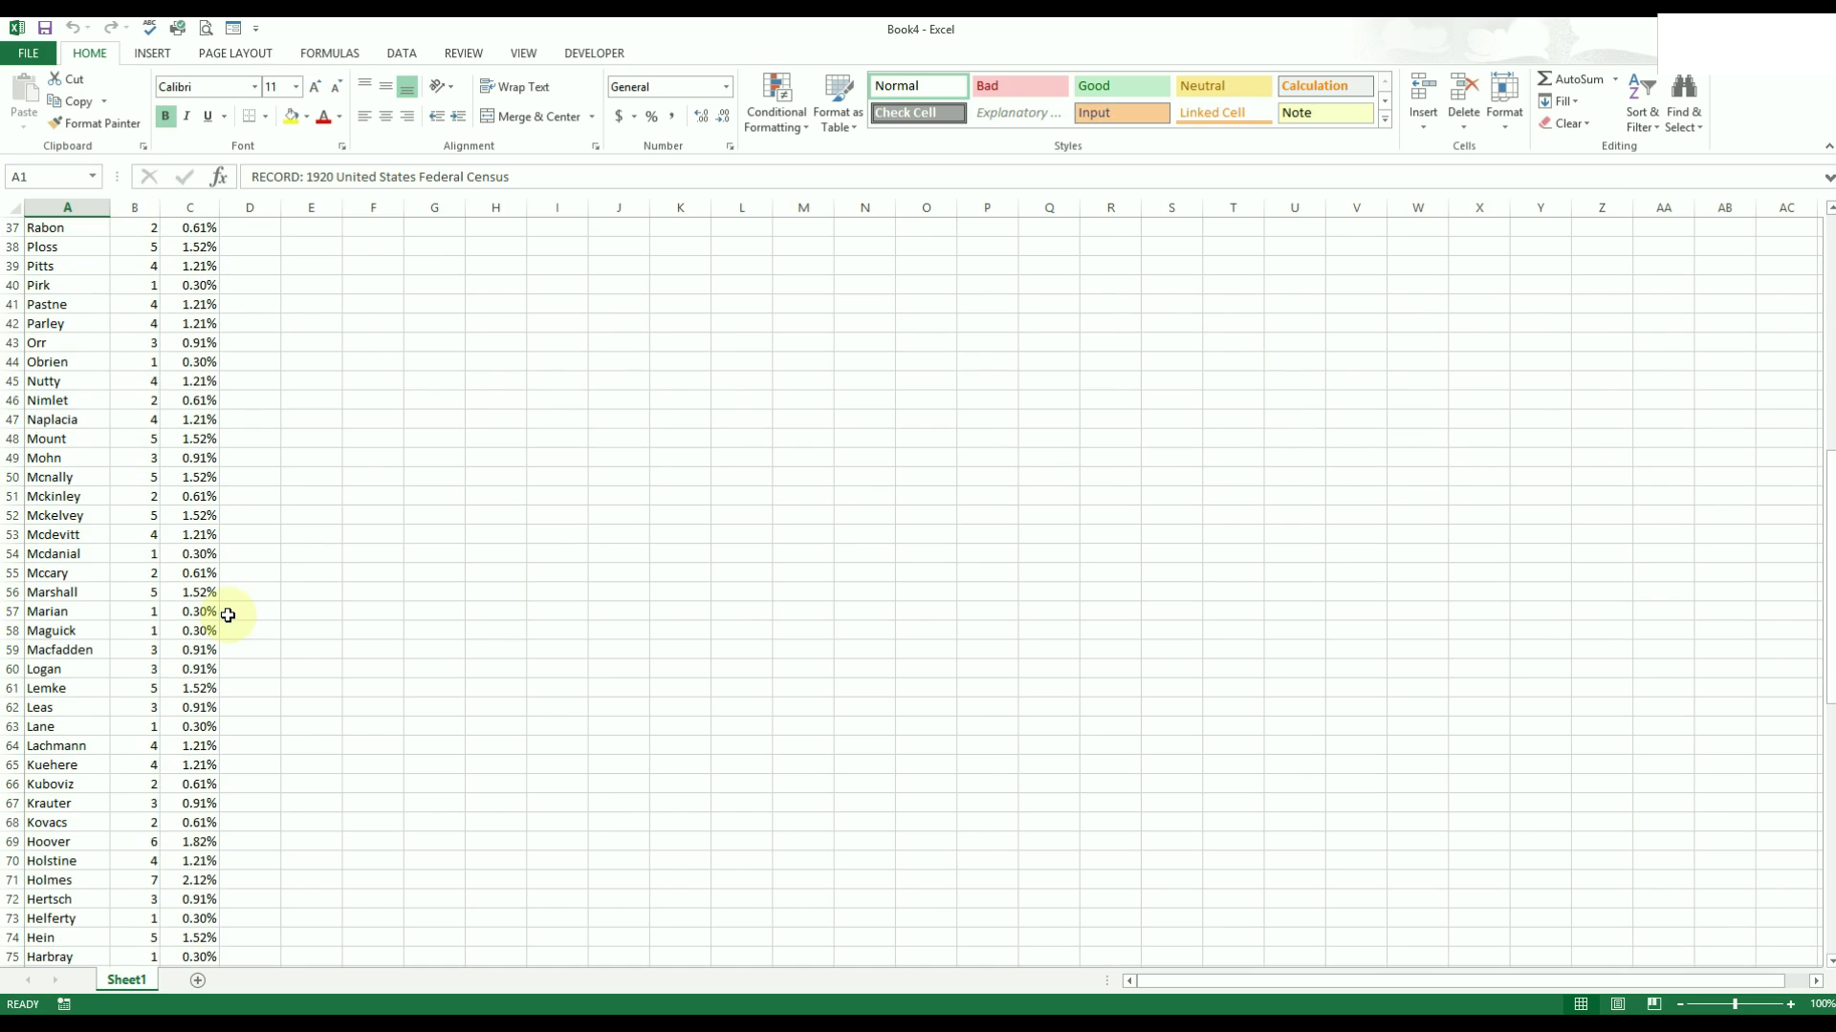
pyautogui.scroll(-4, 228, 615)
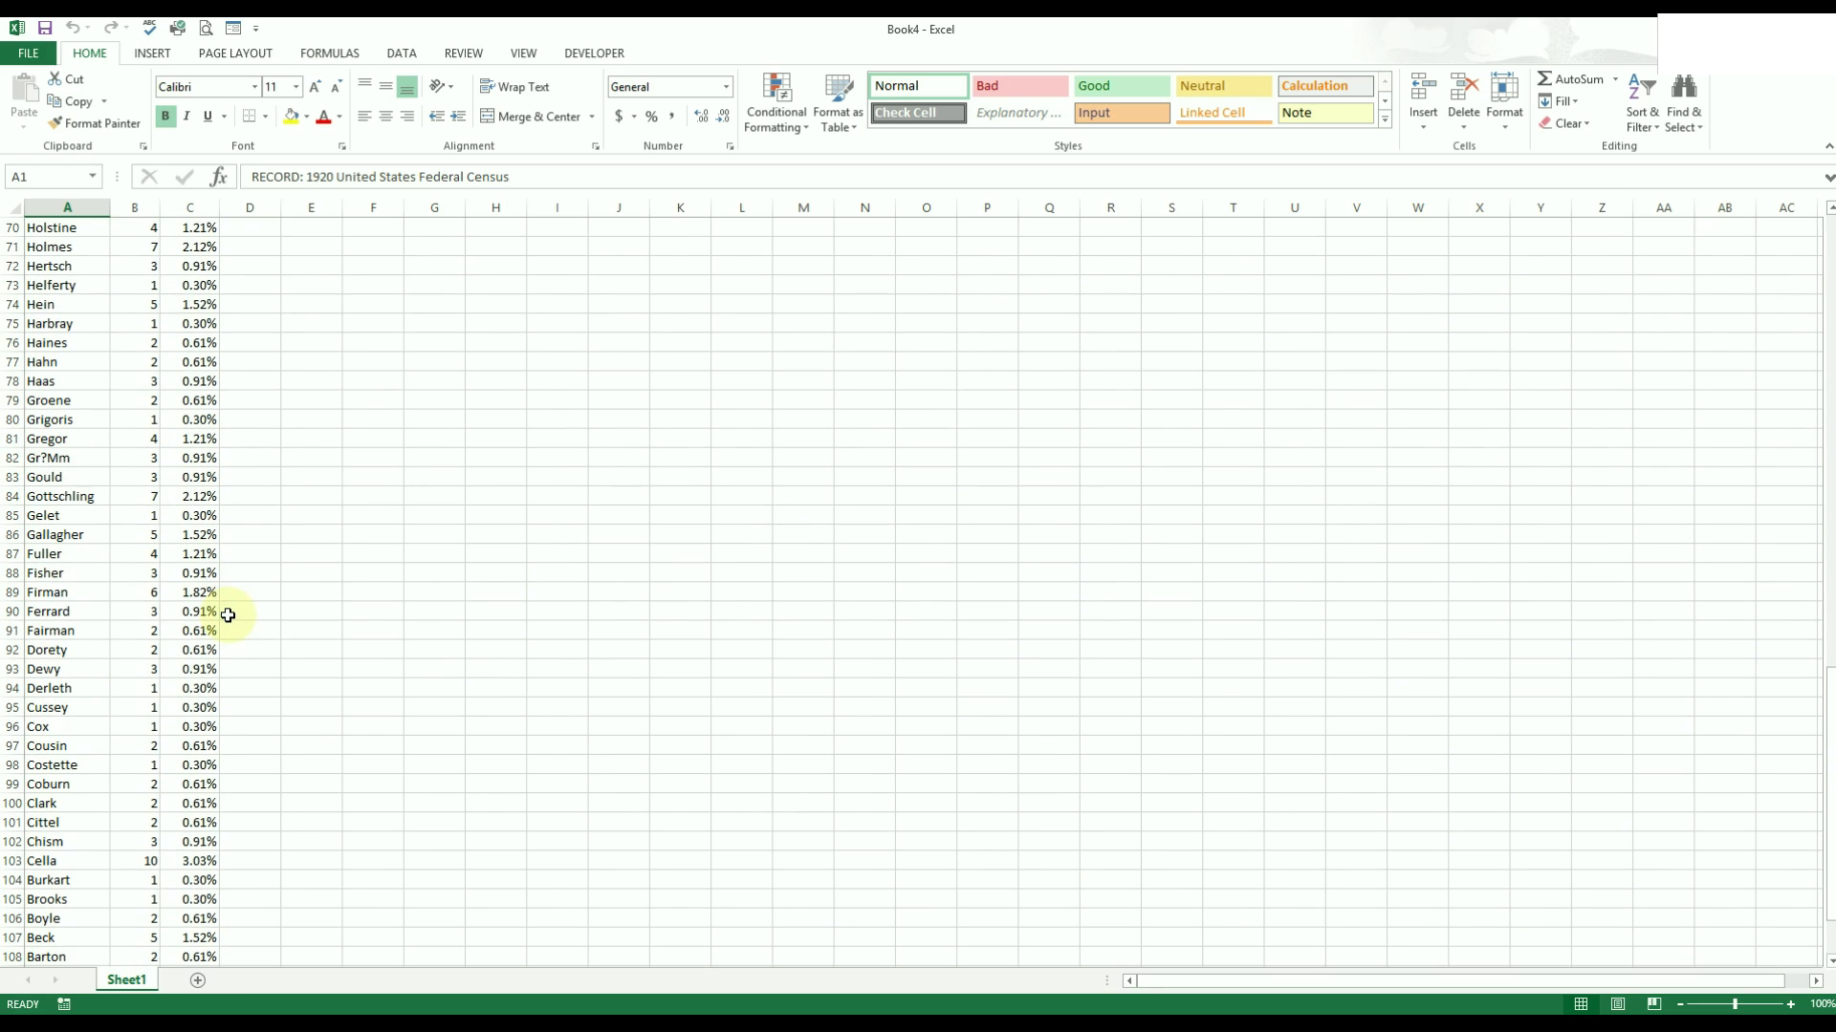
# Close the exported workbook without saving and reopen the unique-values analysis.
pyautogui.hotkey('ctrl', 'w')
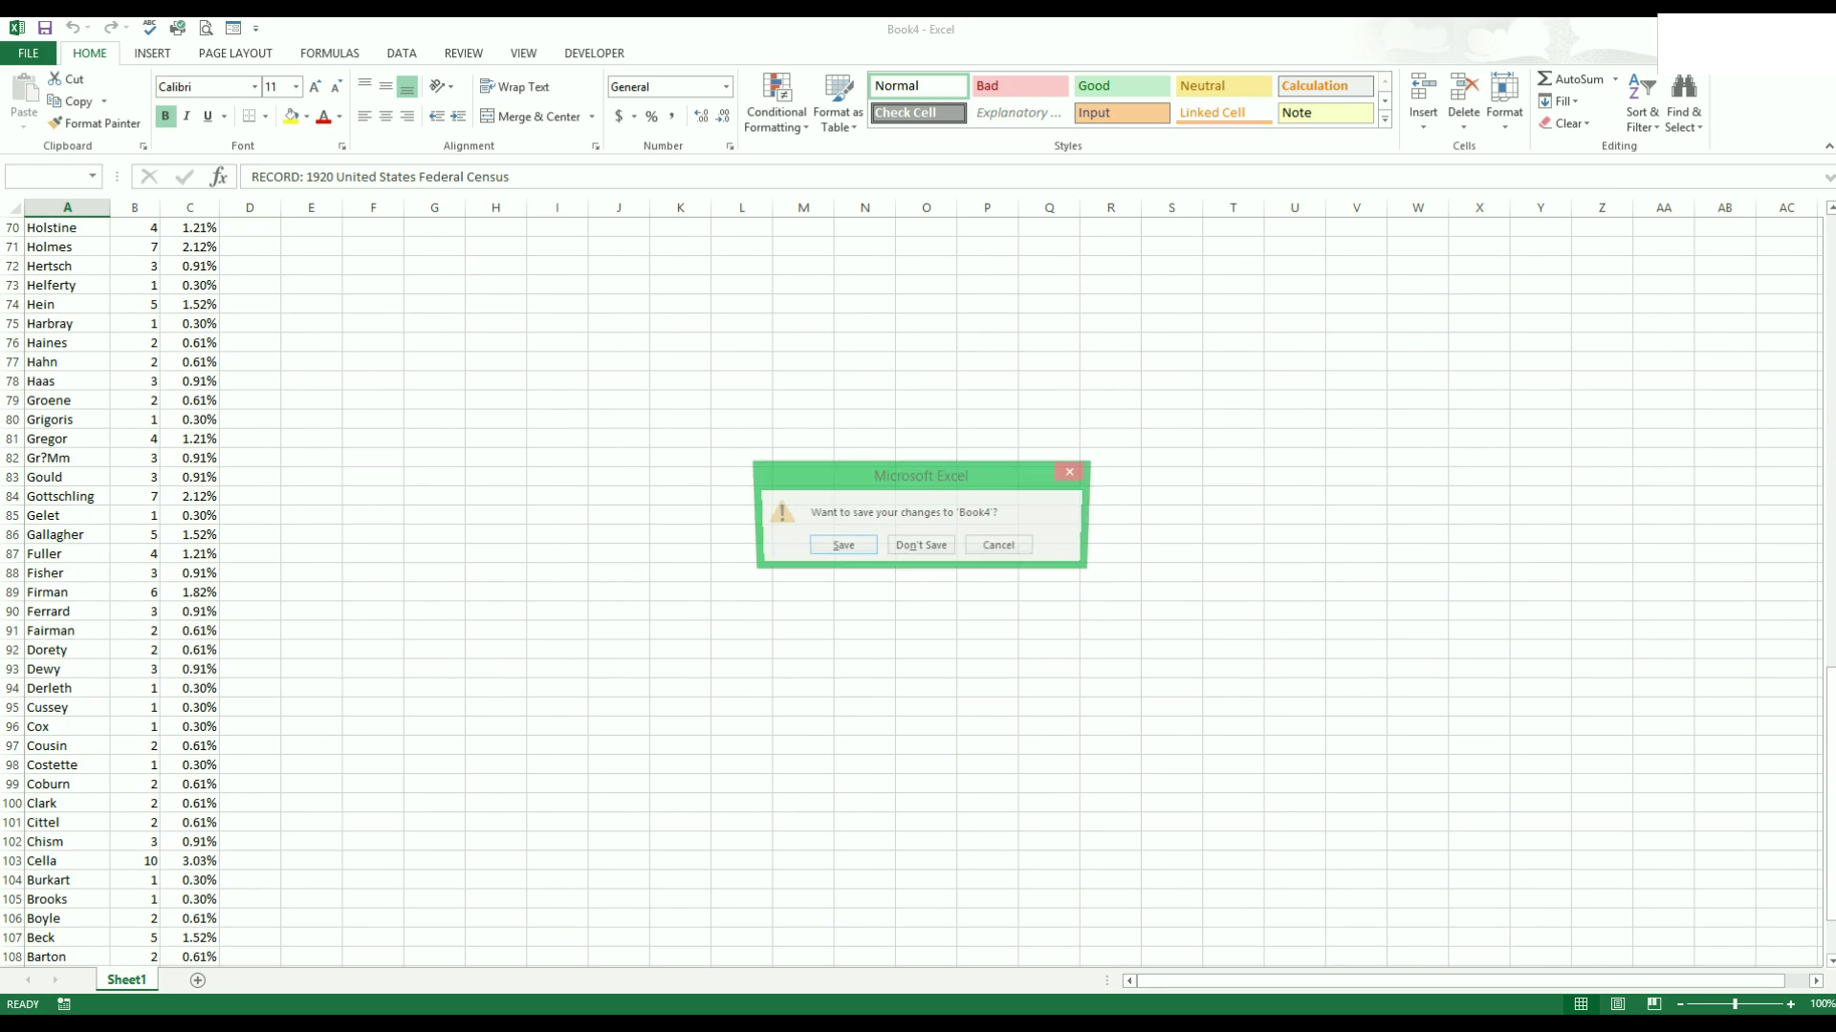
pyautogui.click(923, 545)
pyautogui.click(258, 256)
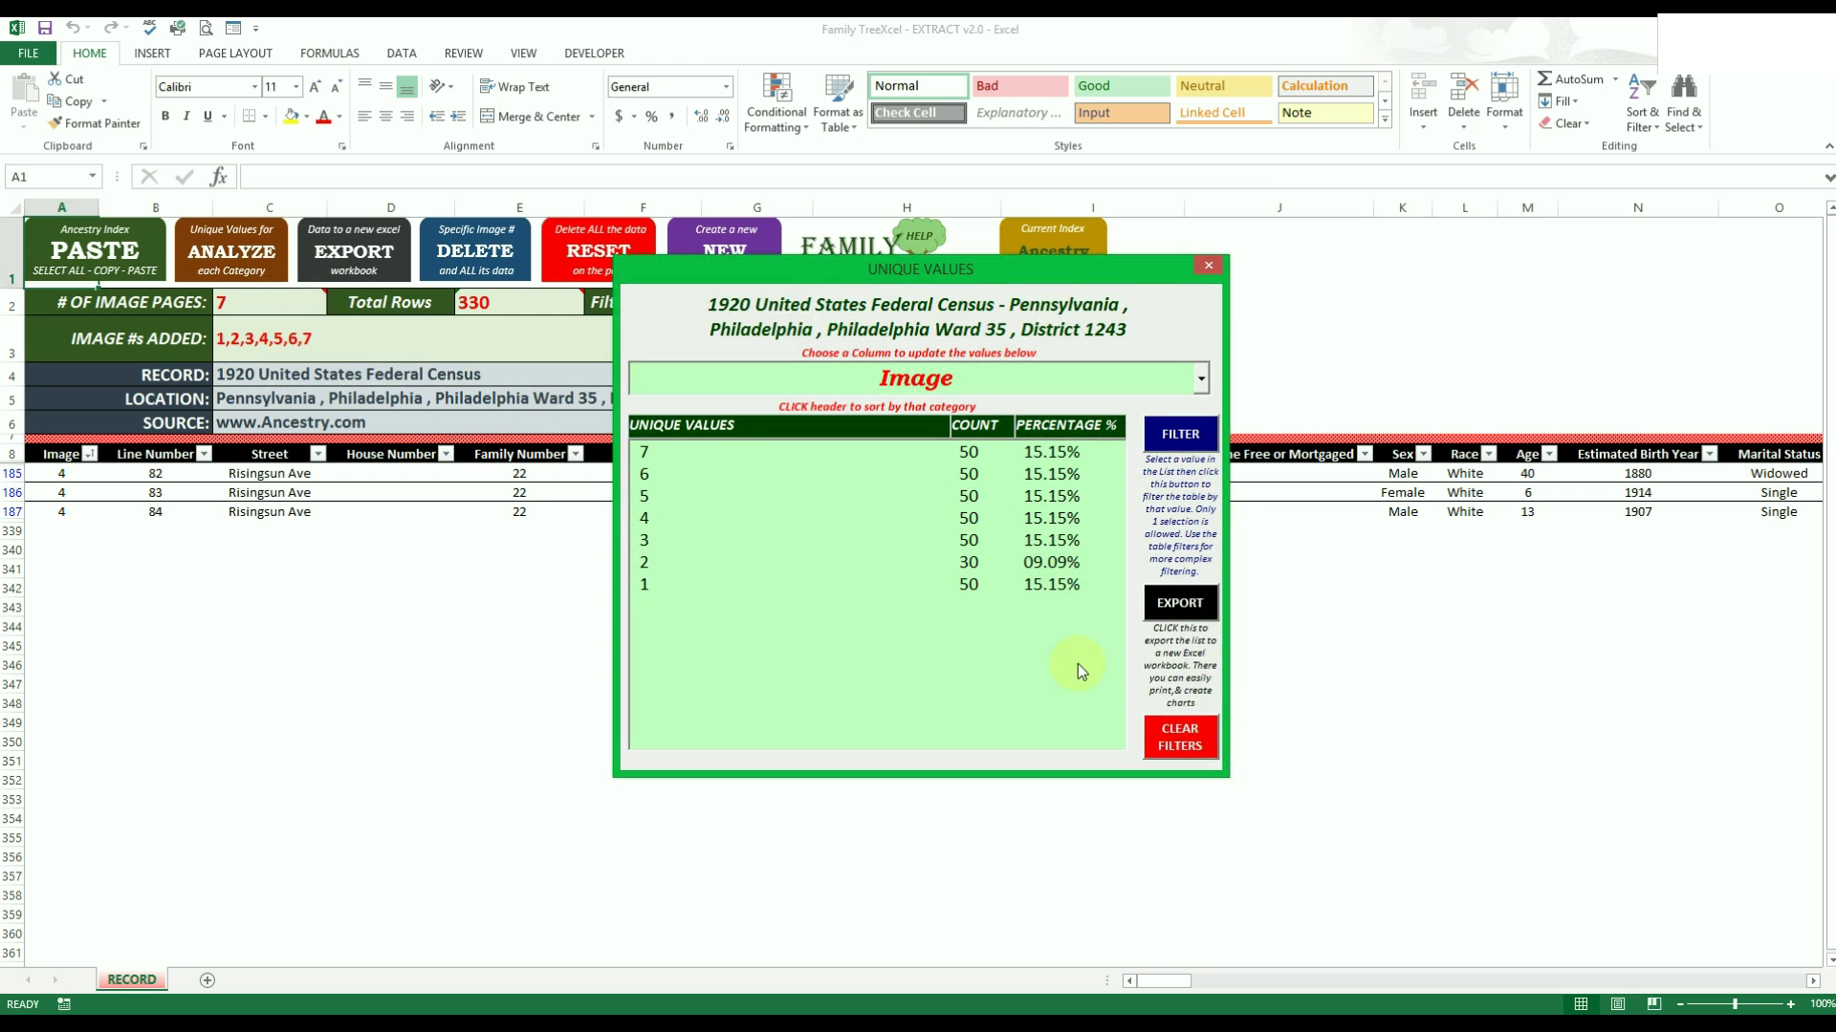
# Clear all filters, sort by Relationship A to Z, then by Given Name Z to A.
pyautogui.click(1200, 739)
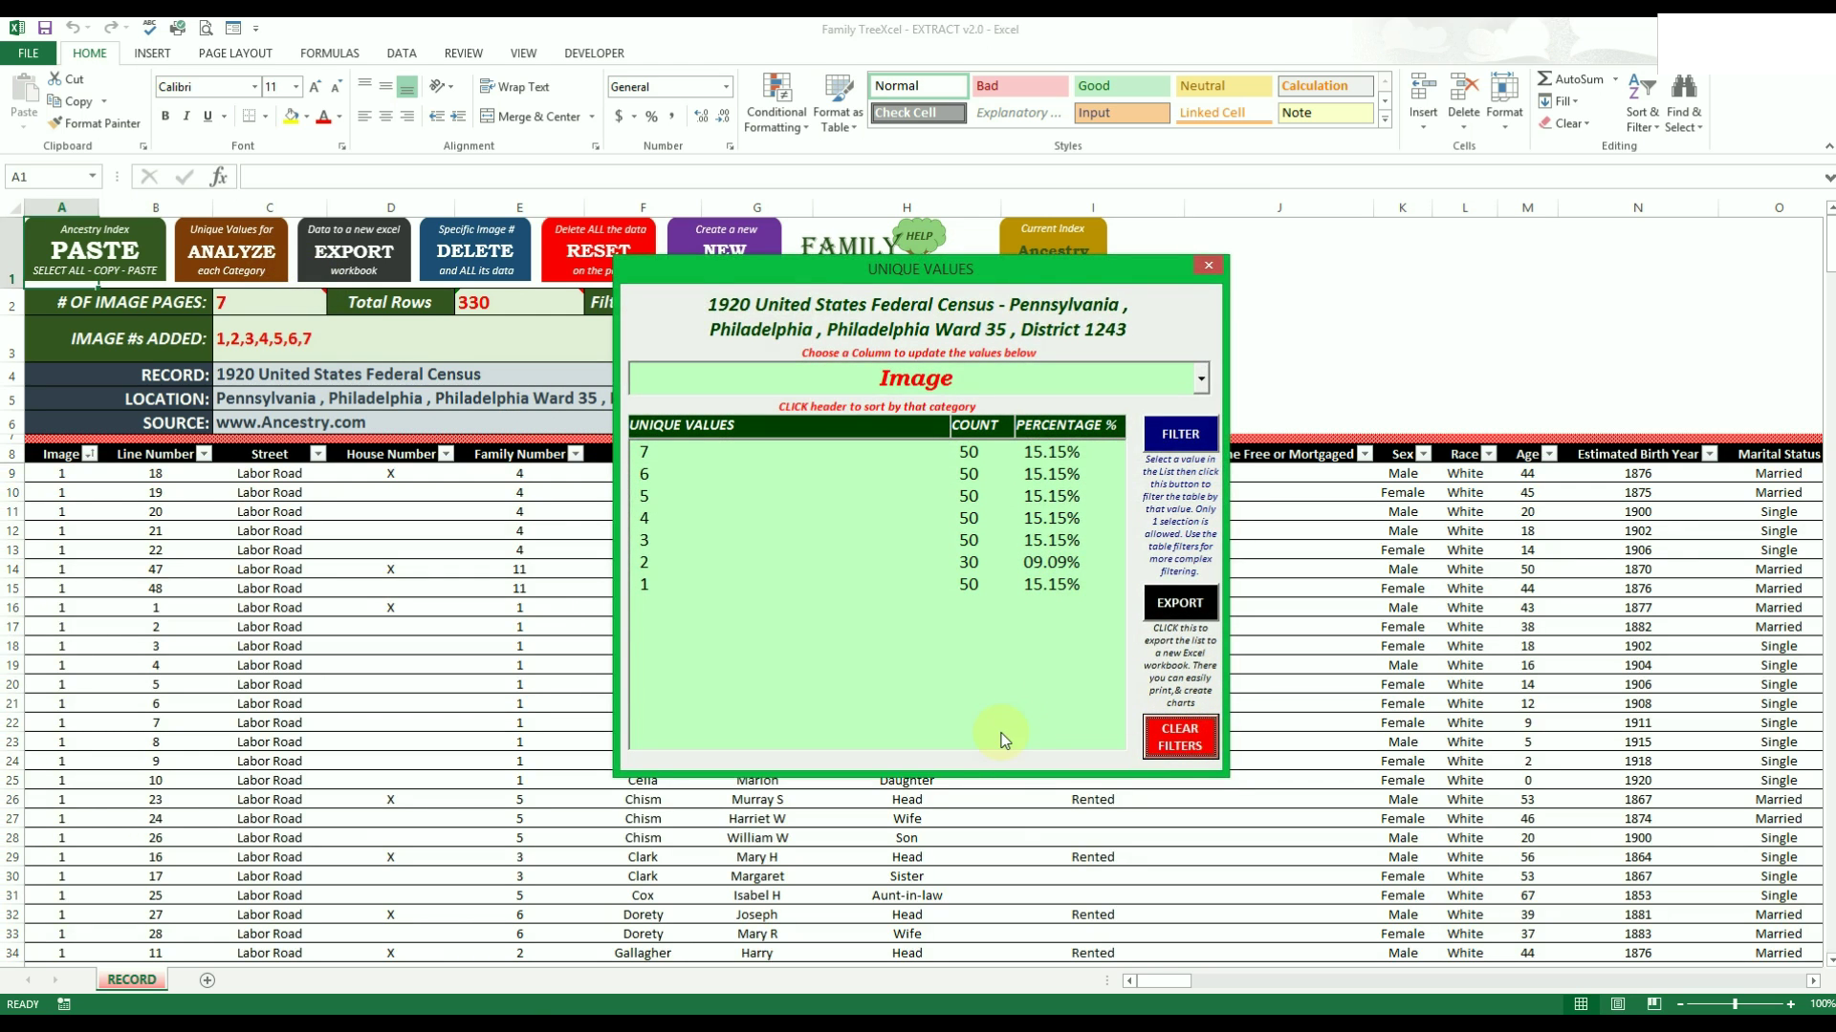
pyautogui.click(1209, 268)
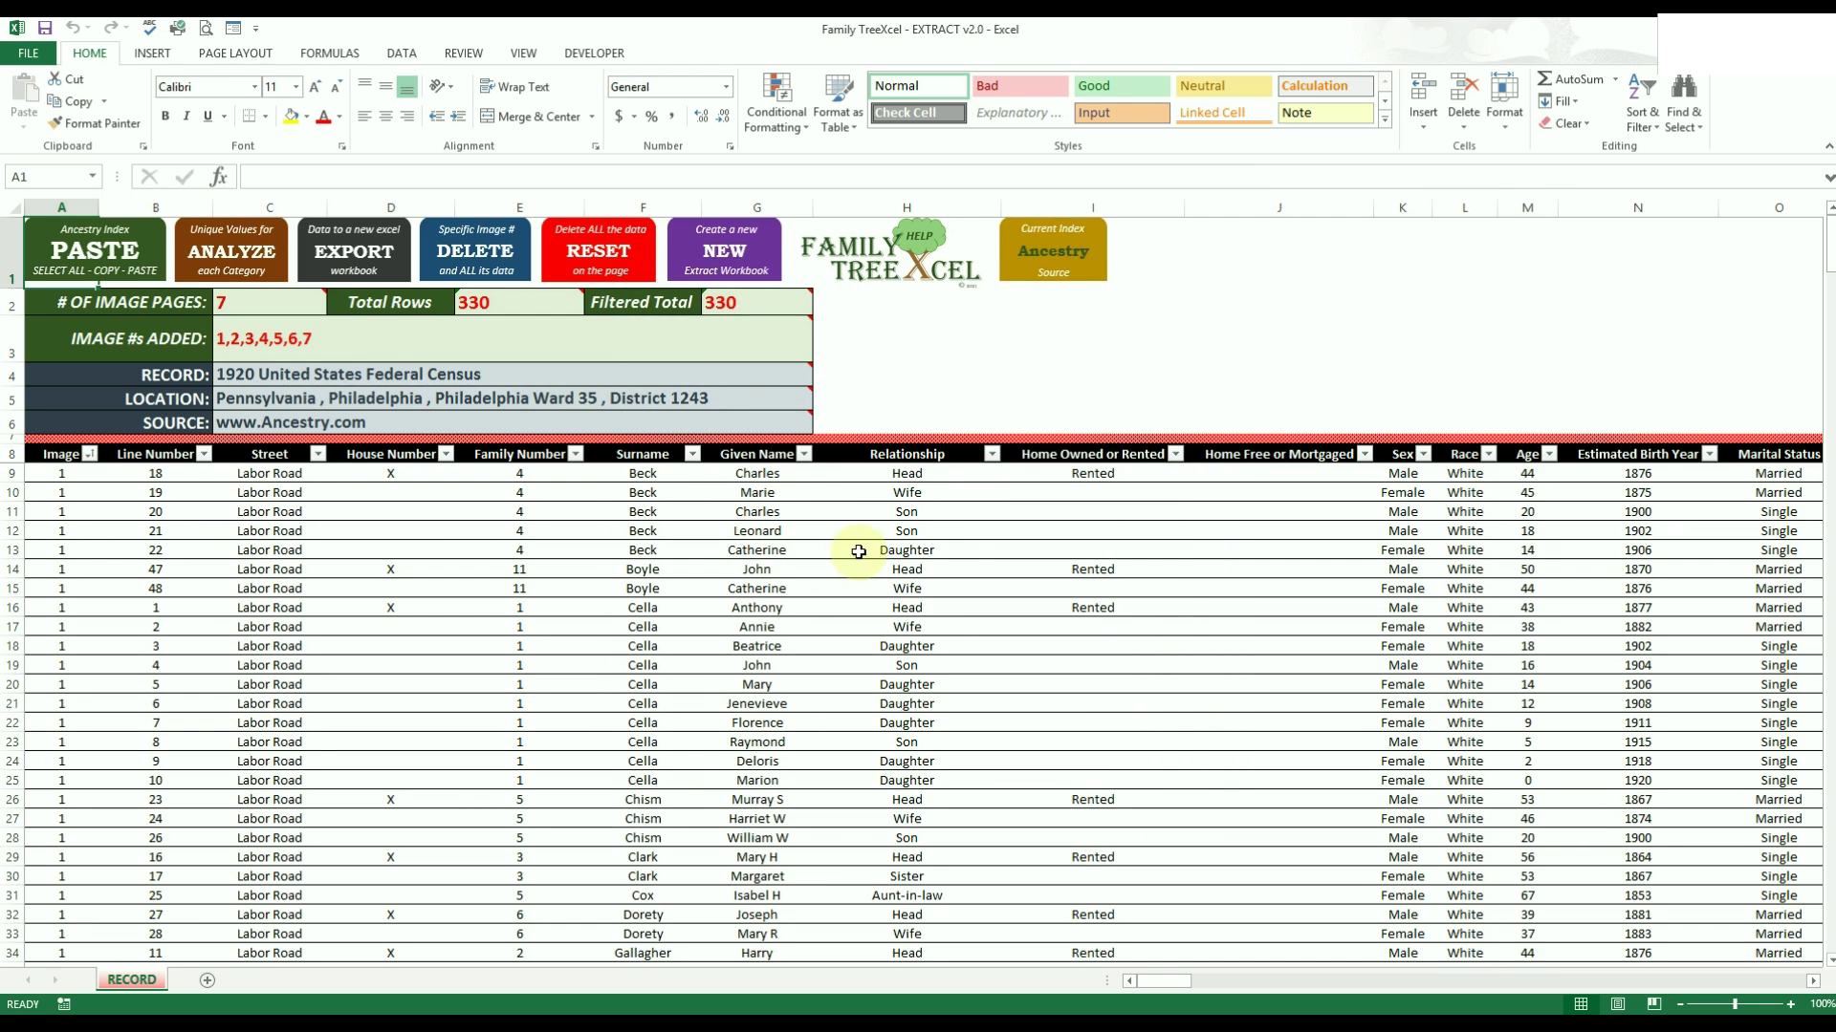
pyautogui.click(991, 454)
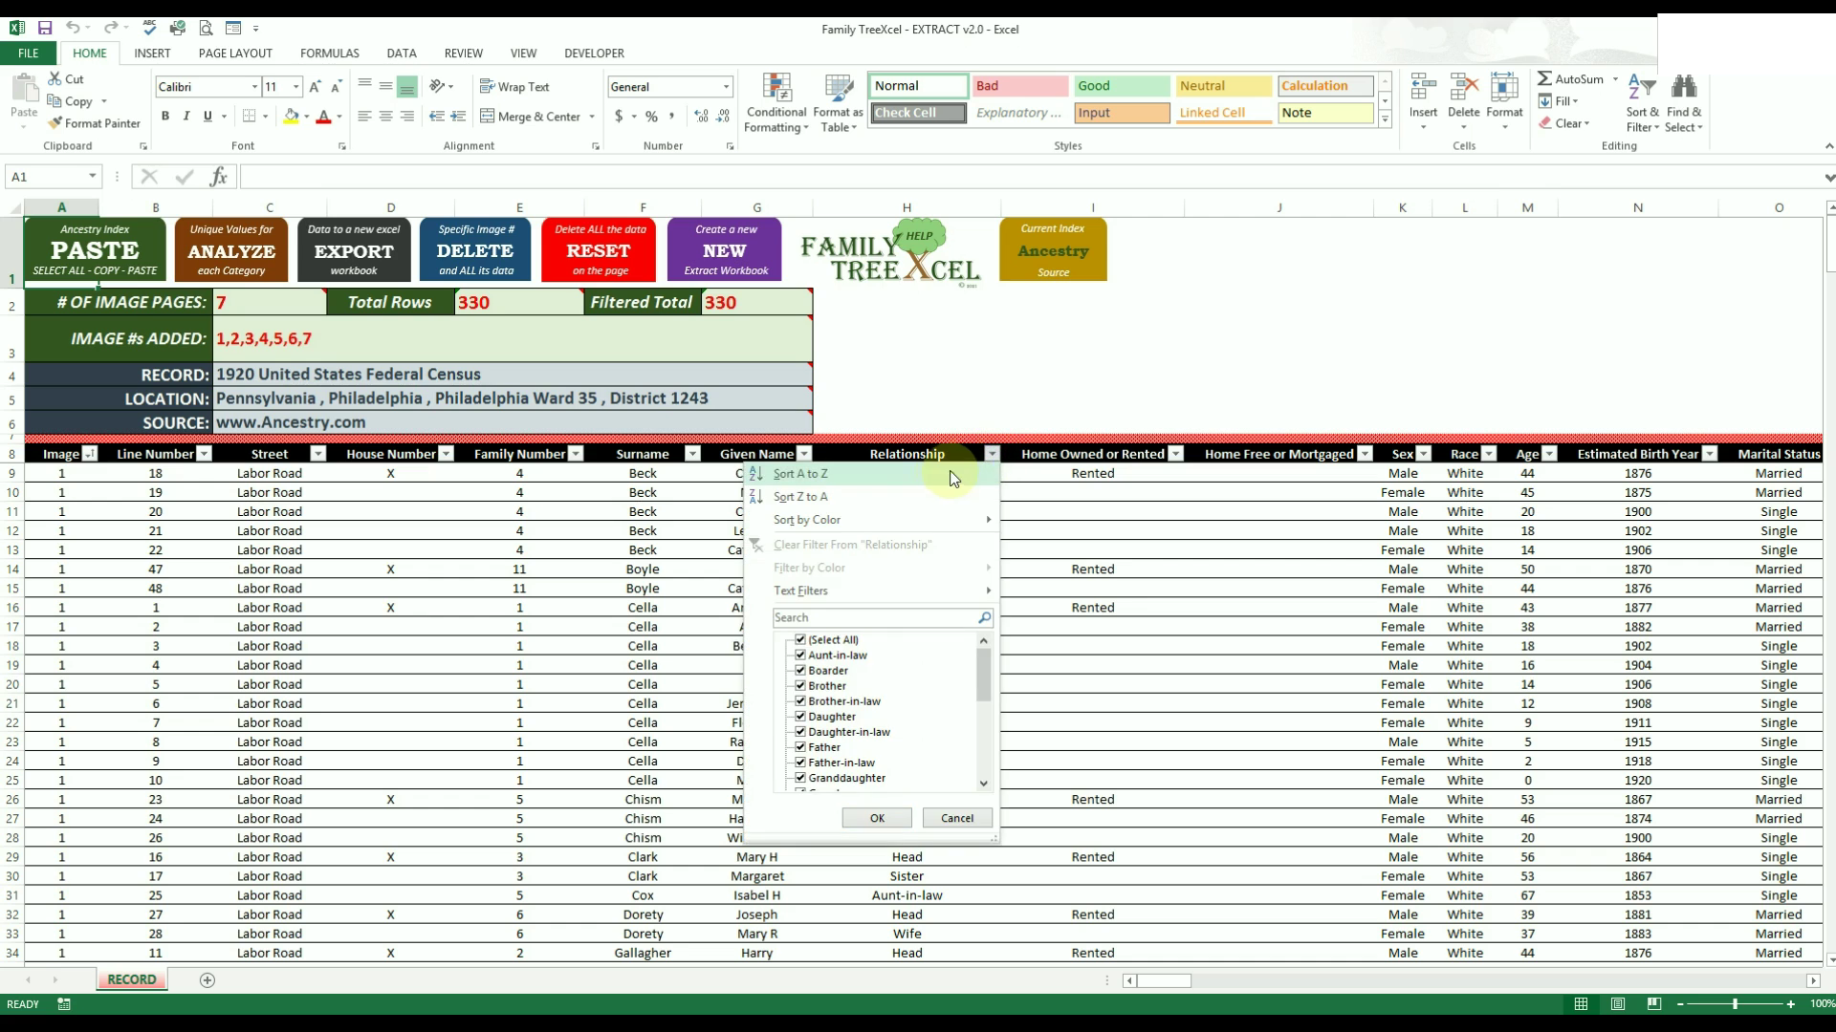
pyautogui.click(932, 475)
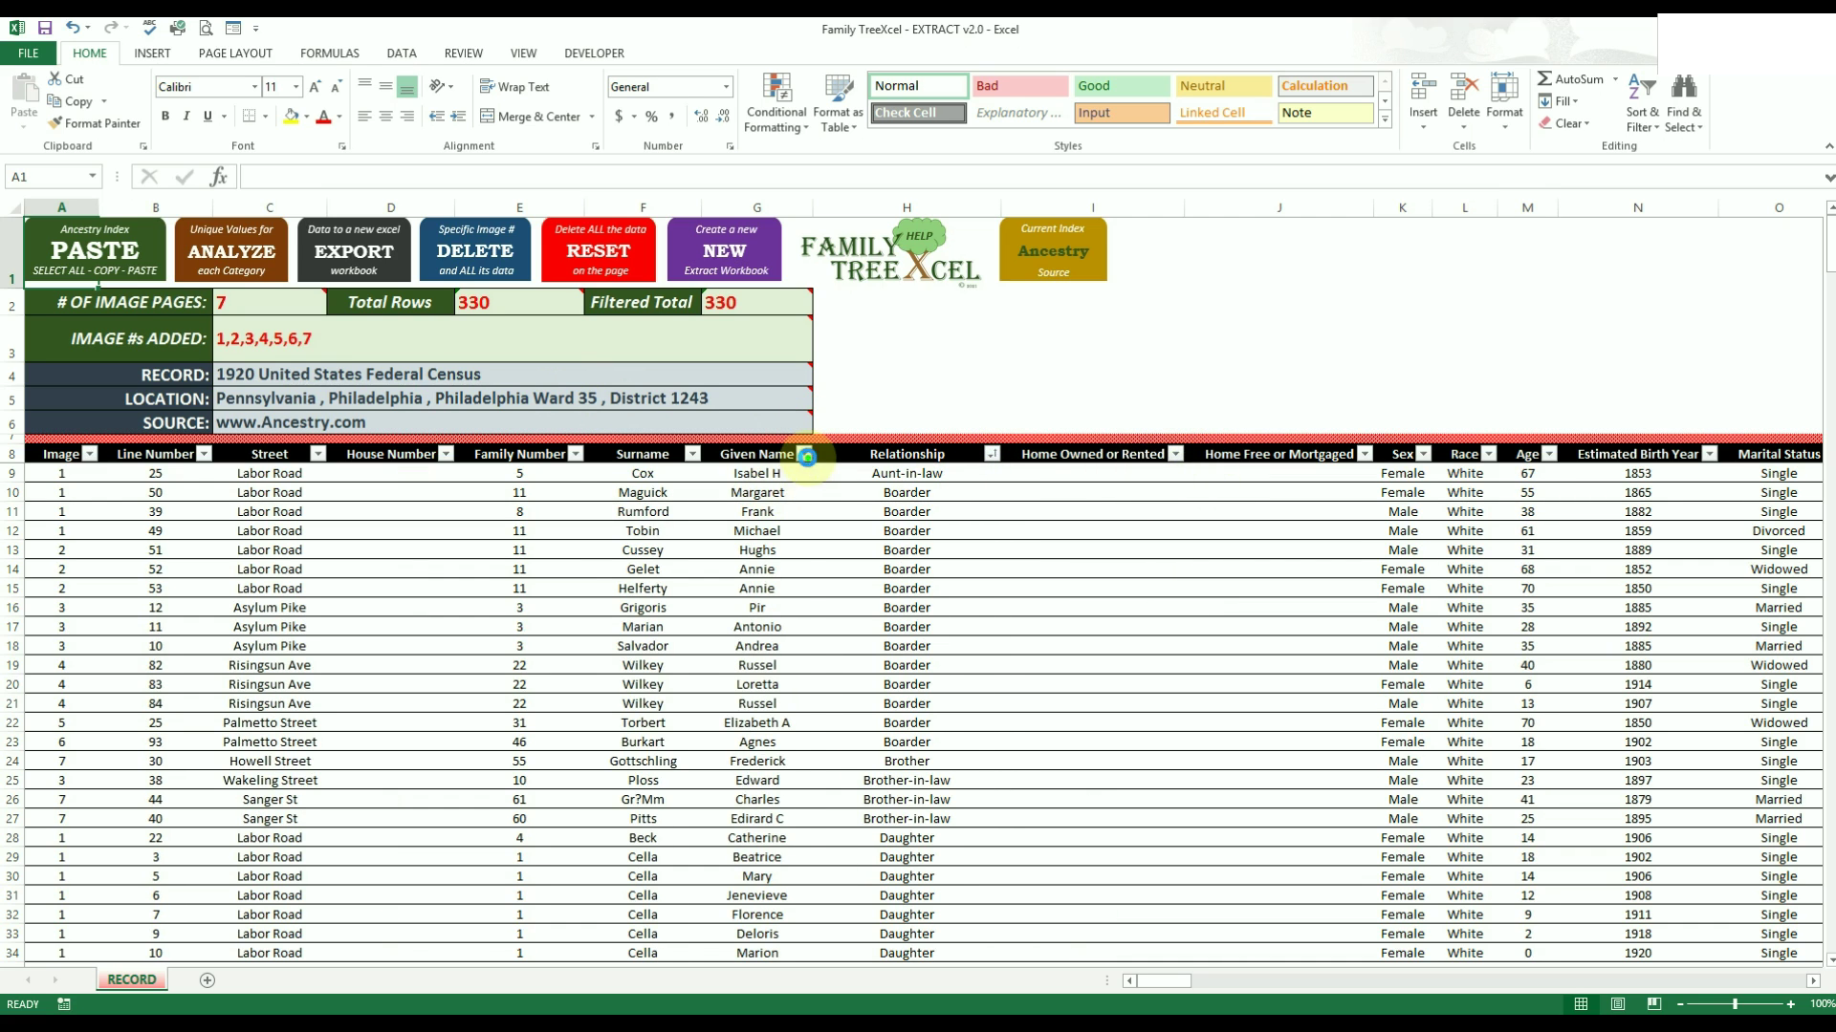
pyautogui.click(803, 455)
pyautogui.click(673, 496)
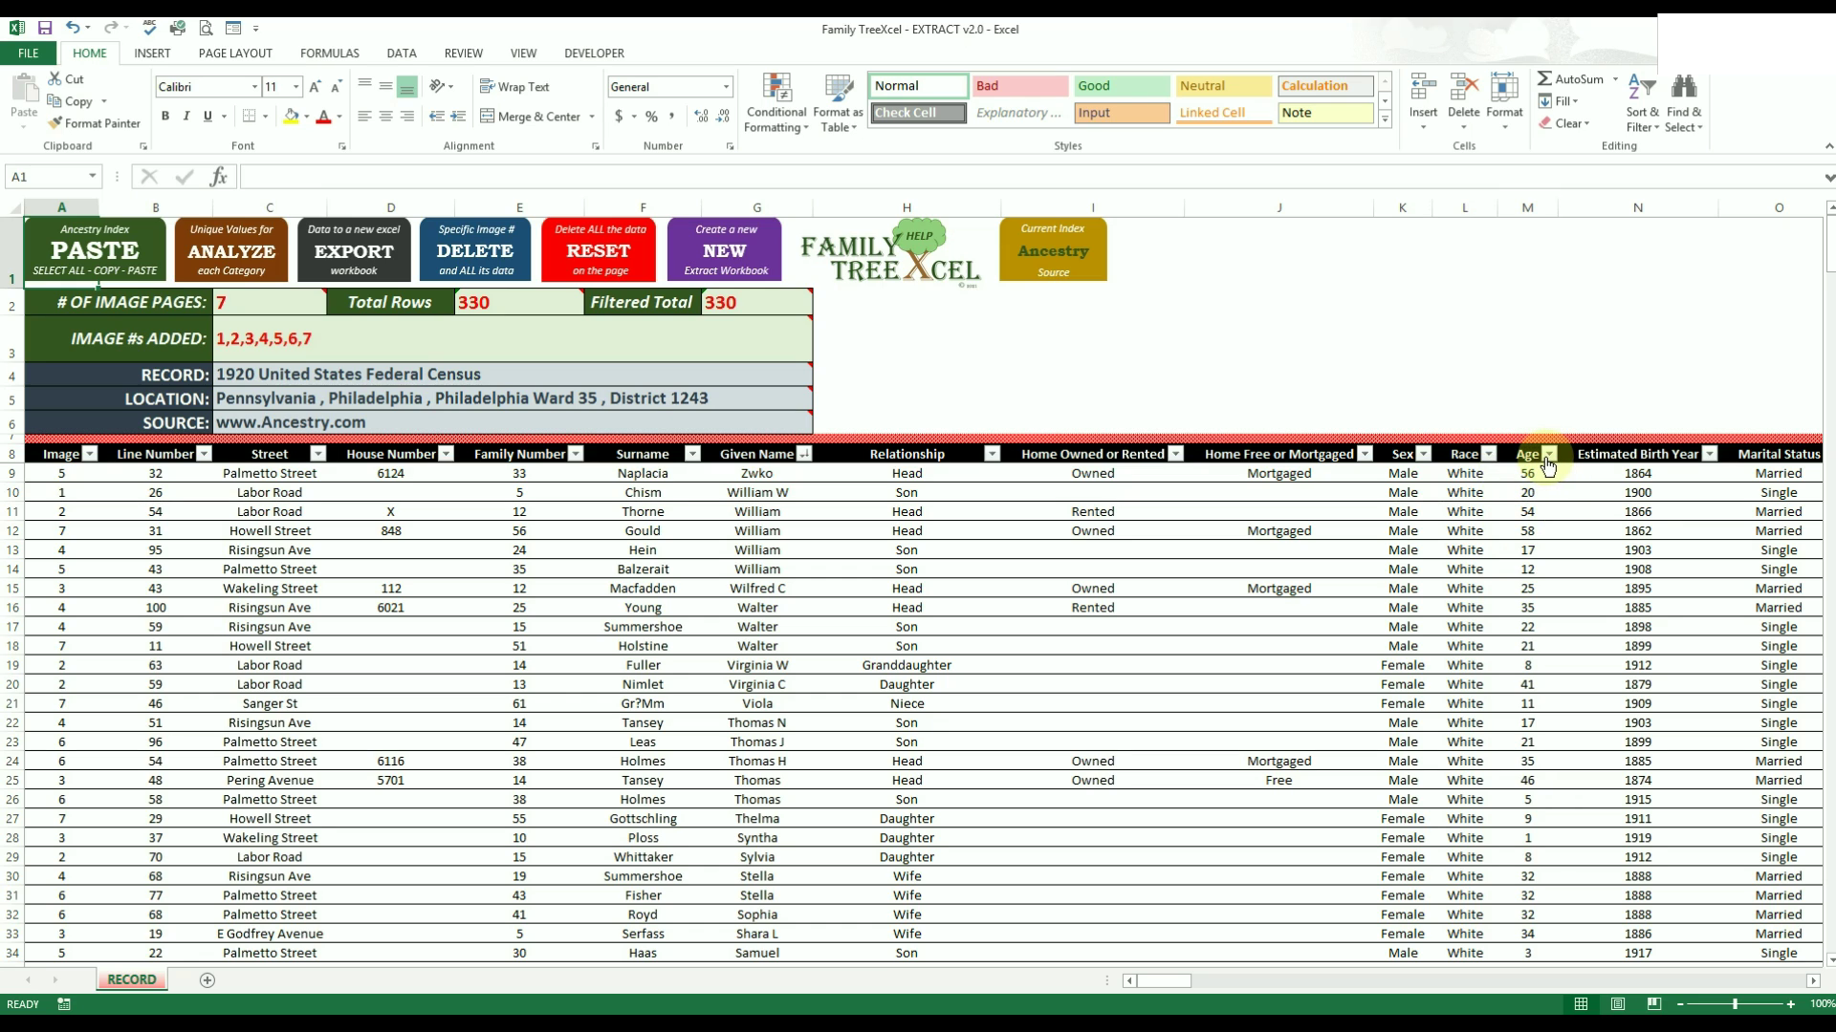
# Filter the Age column to values between 10 and 16, leaving 38 of 330 records.
pyautogui.click(1548, 457)
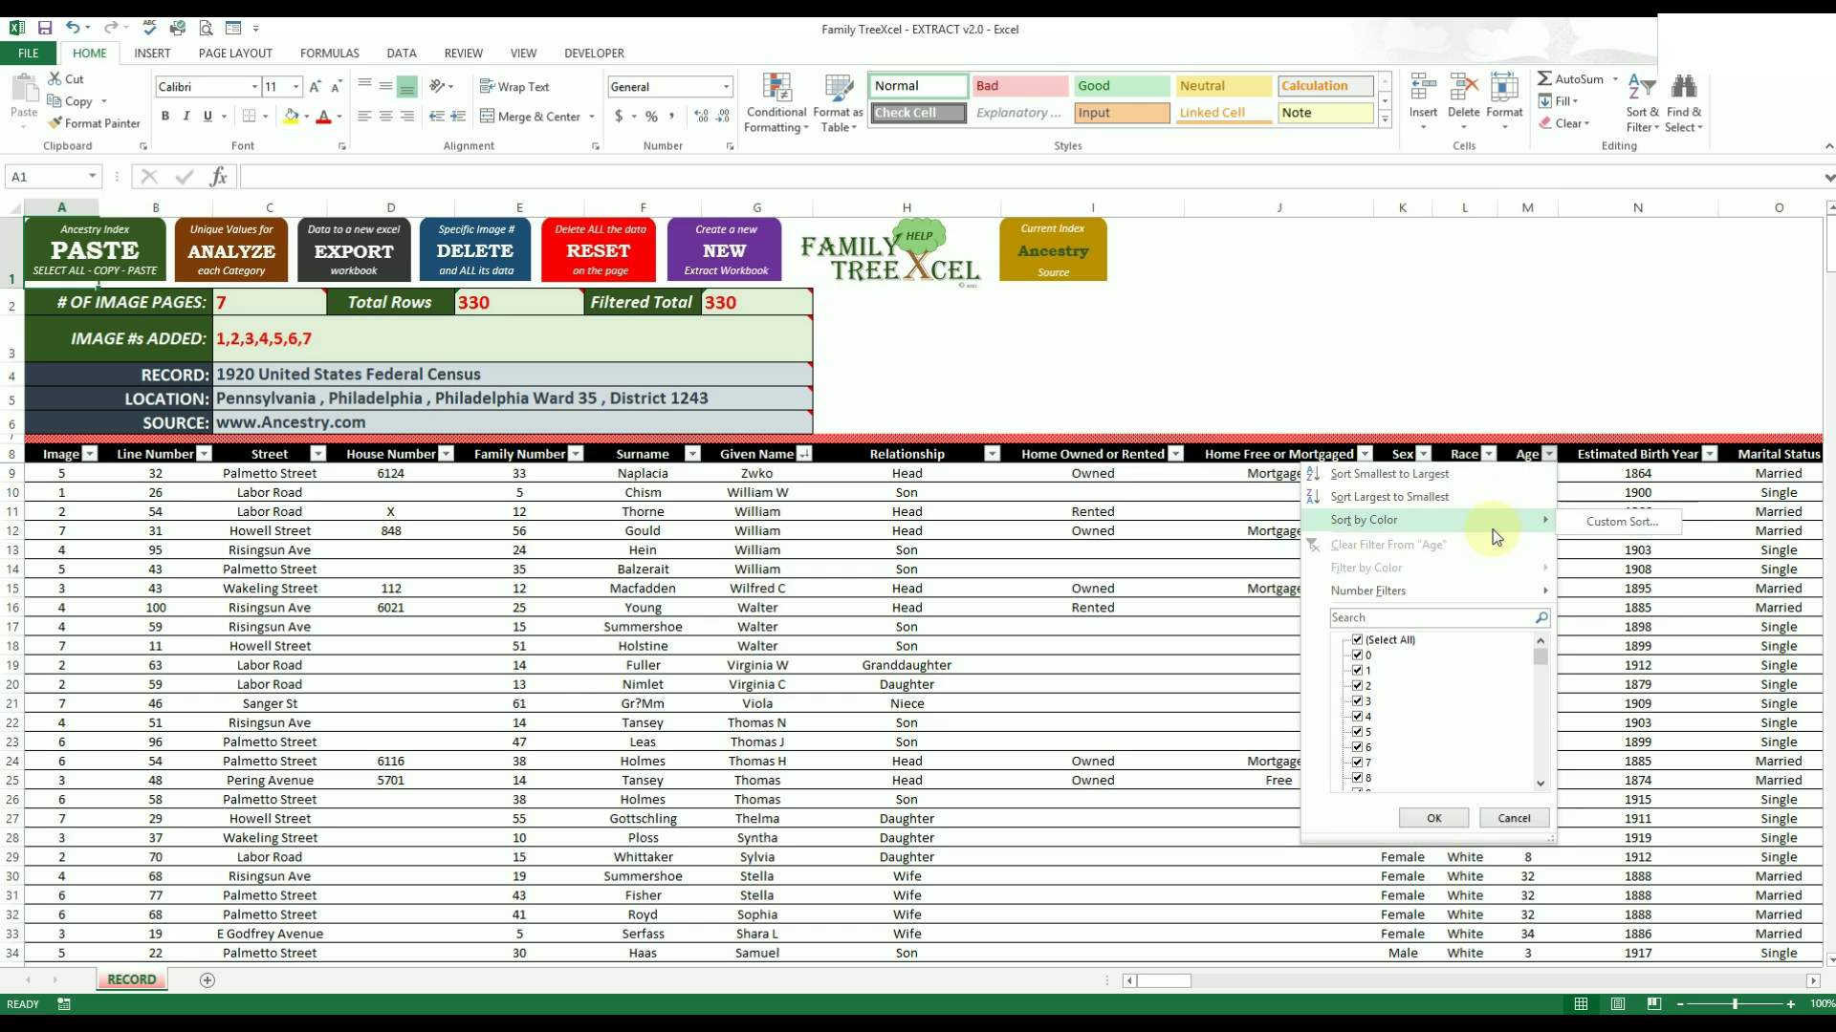
pyautogui.moveTo(1499, 600)
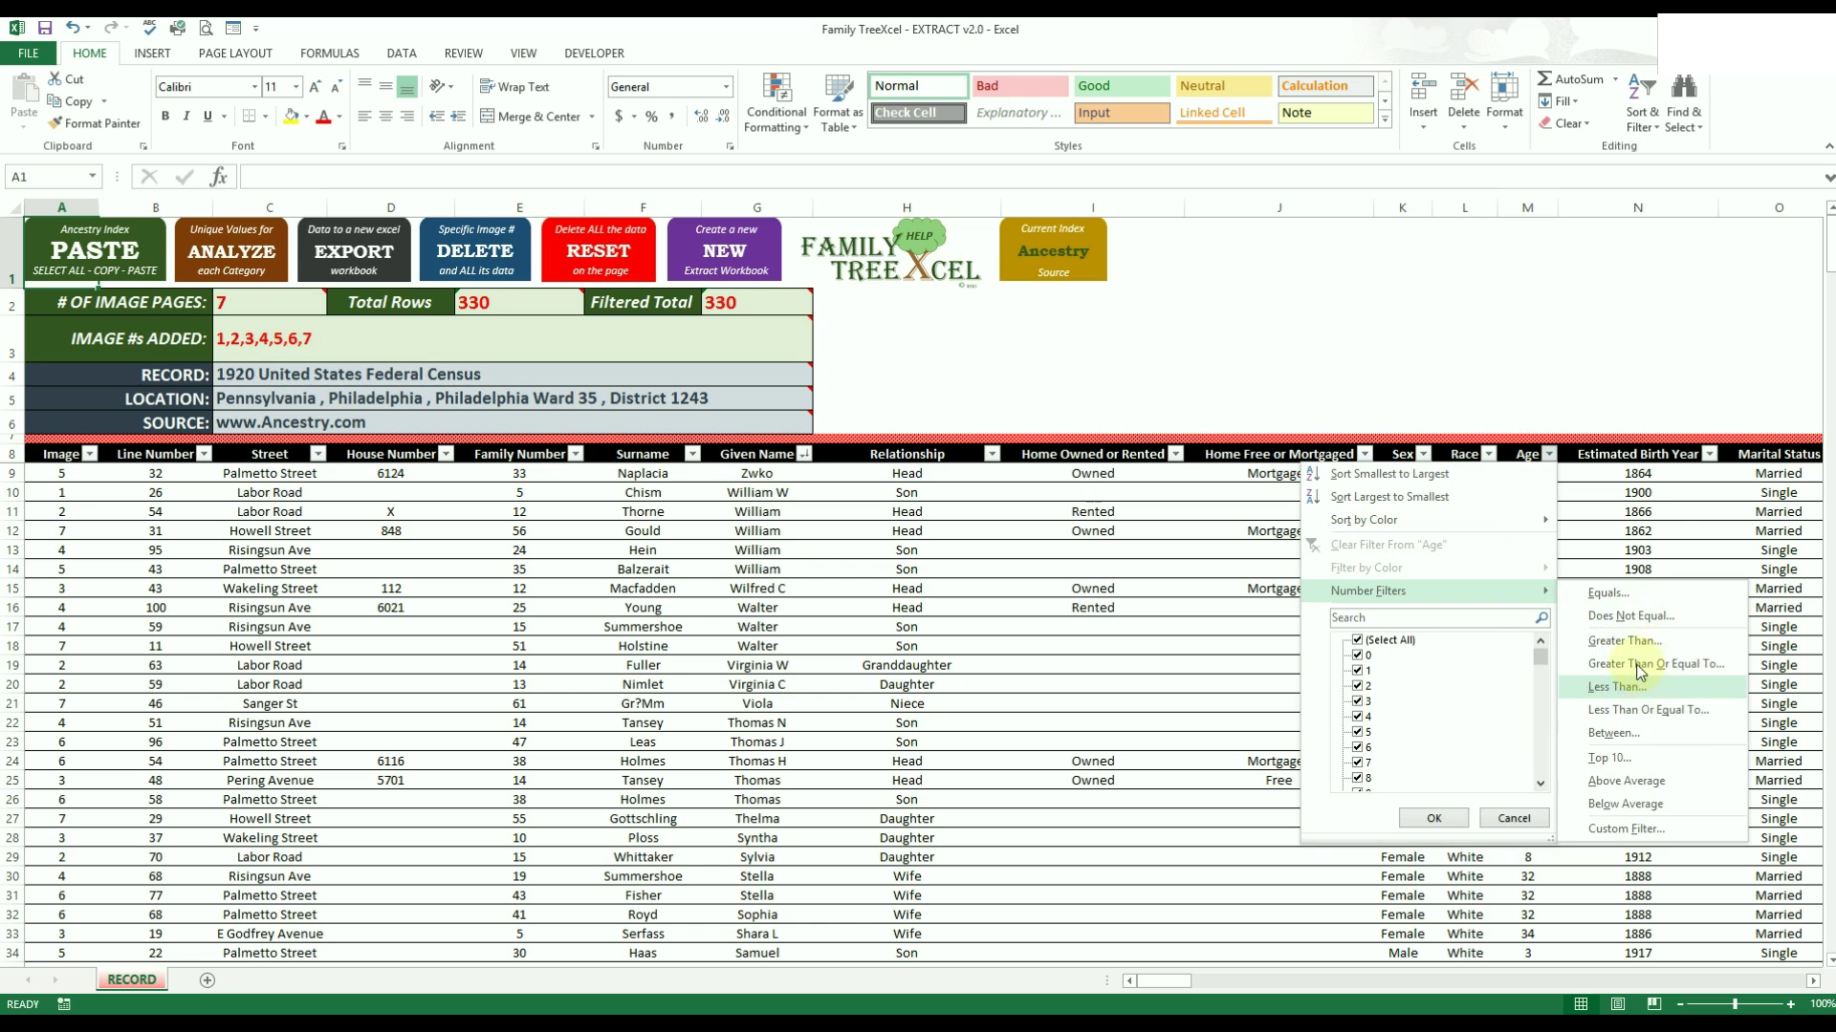
pyautogui.click(1625, 734)
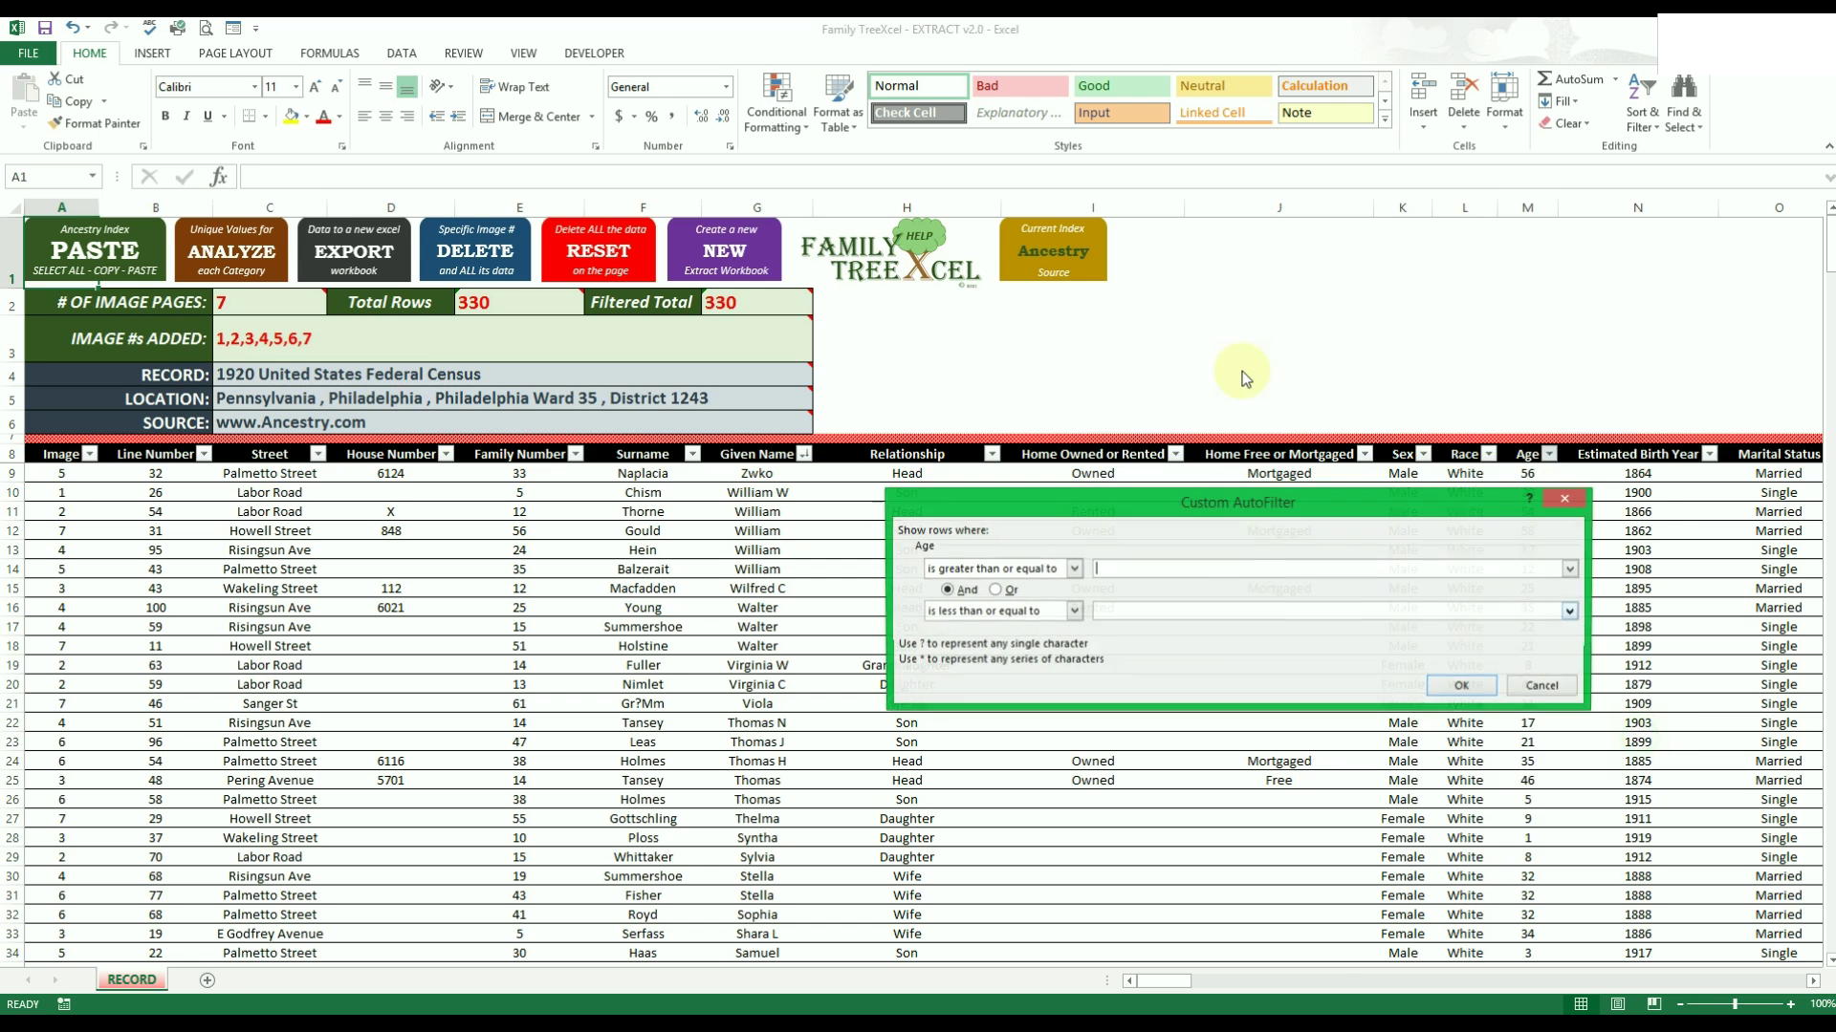
pyautogui.press('Tab')
pyautogui.press('Tab')
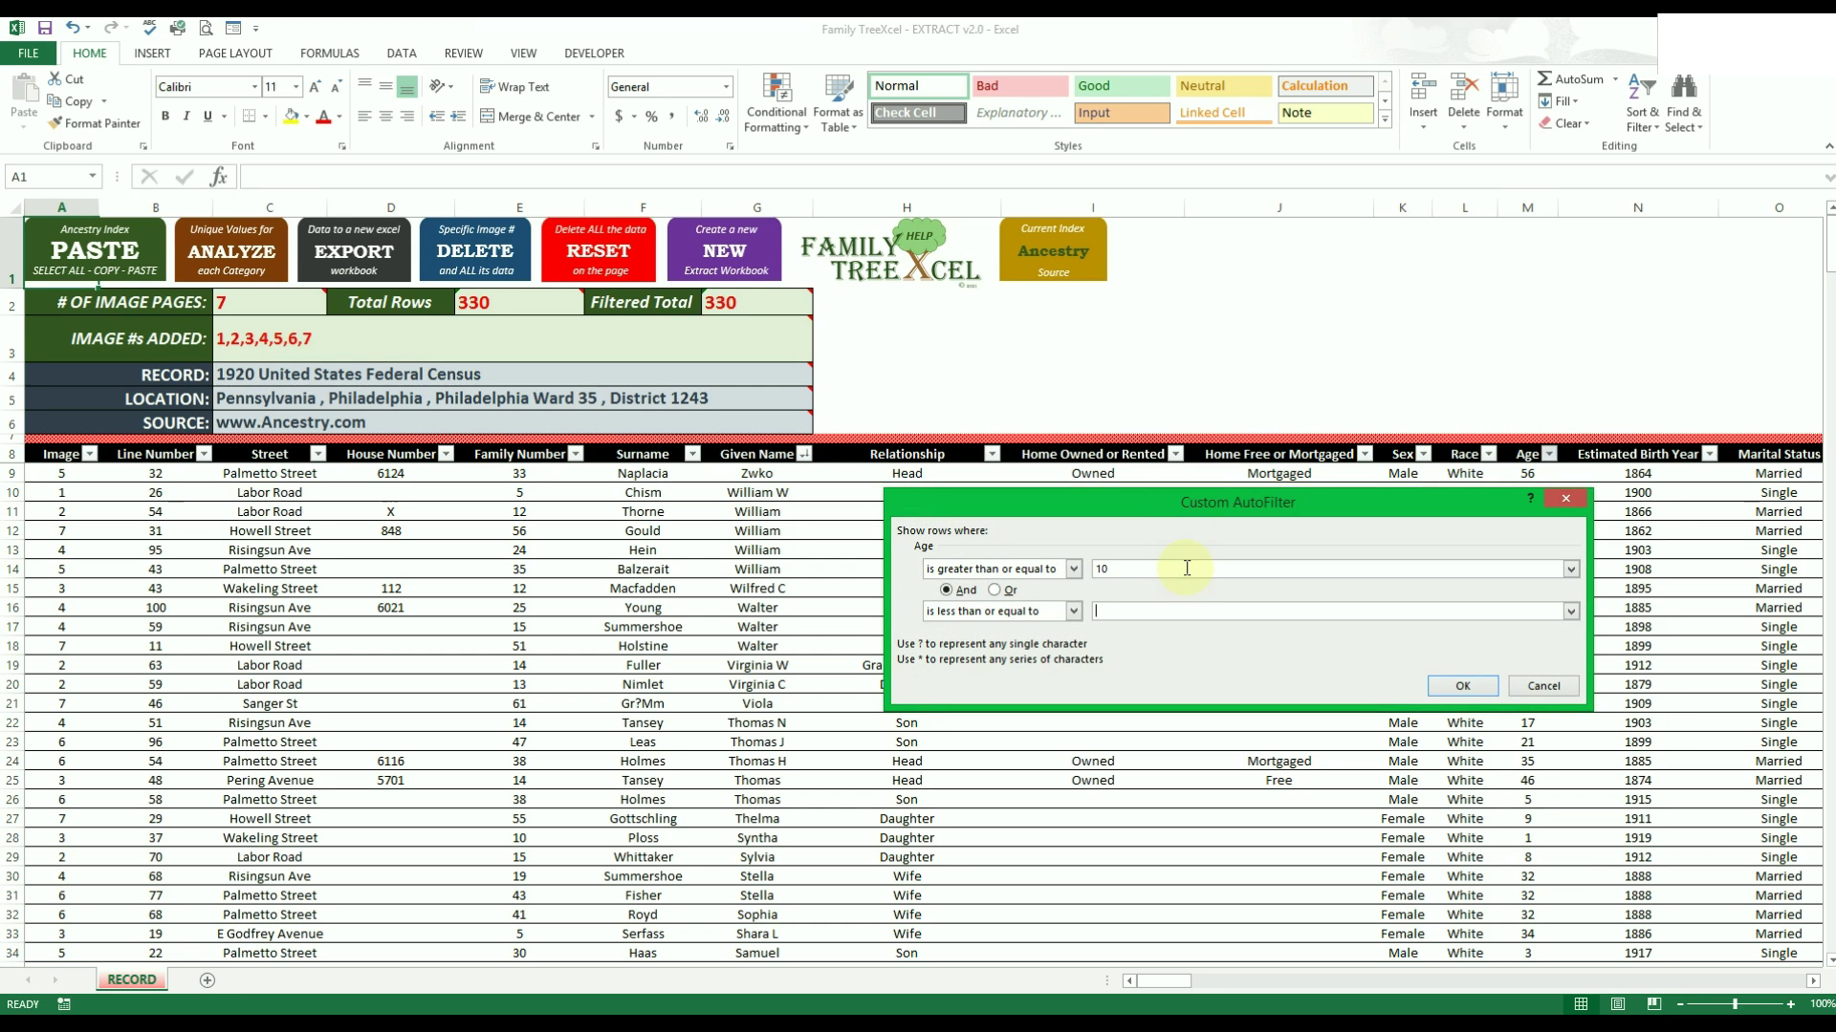
pyautogui.click(1463, 686)
pyautogui.scroll(-3, 1204, 774)
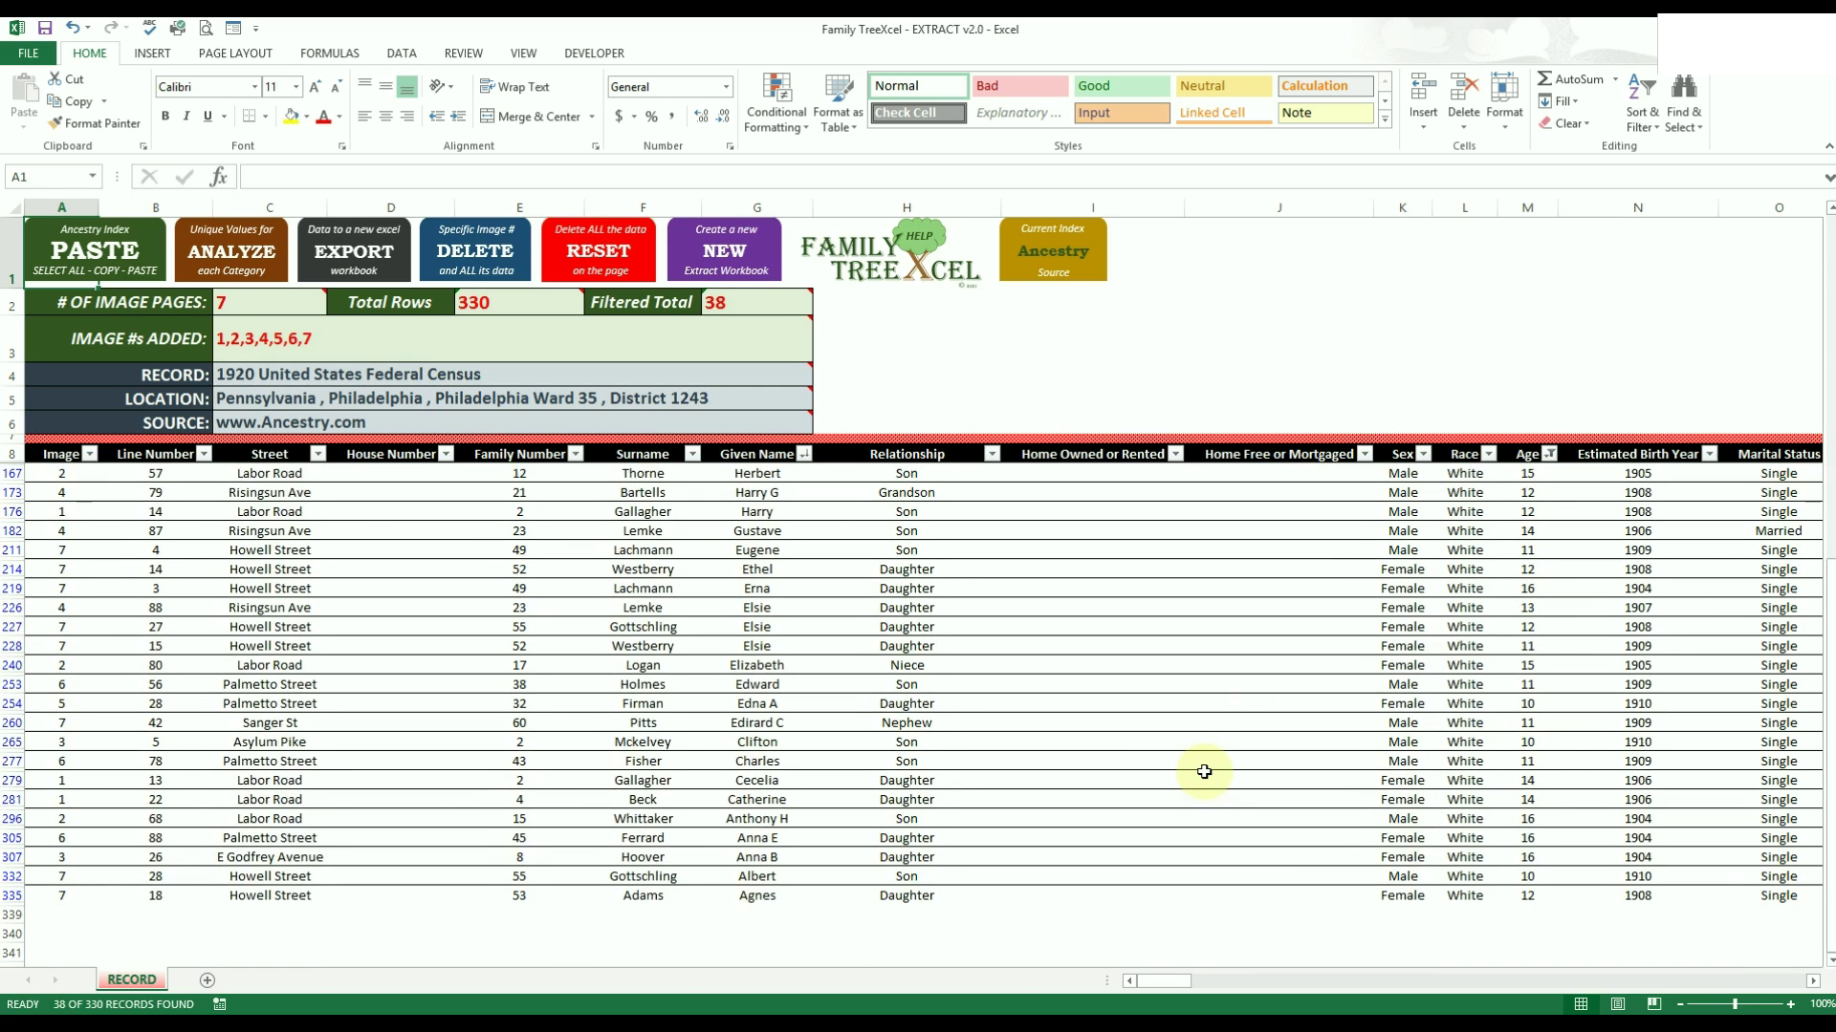
pyautogui.scroll(5, 1204, 771)
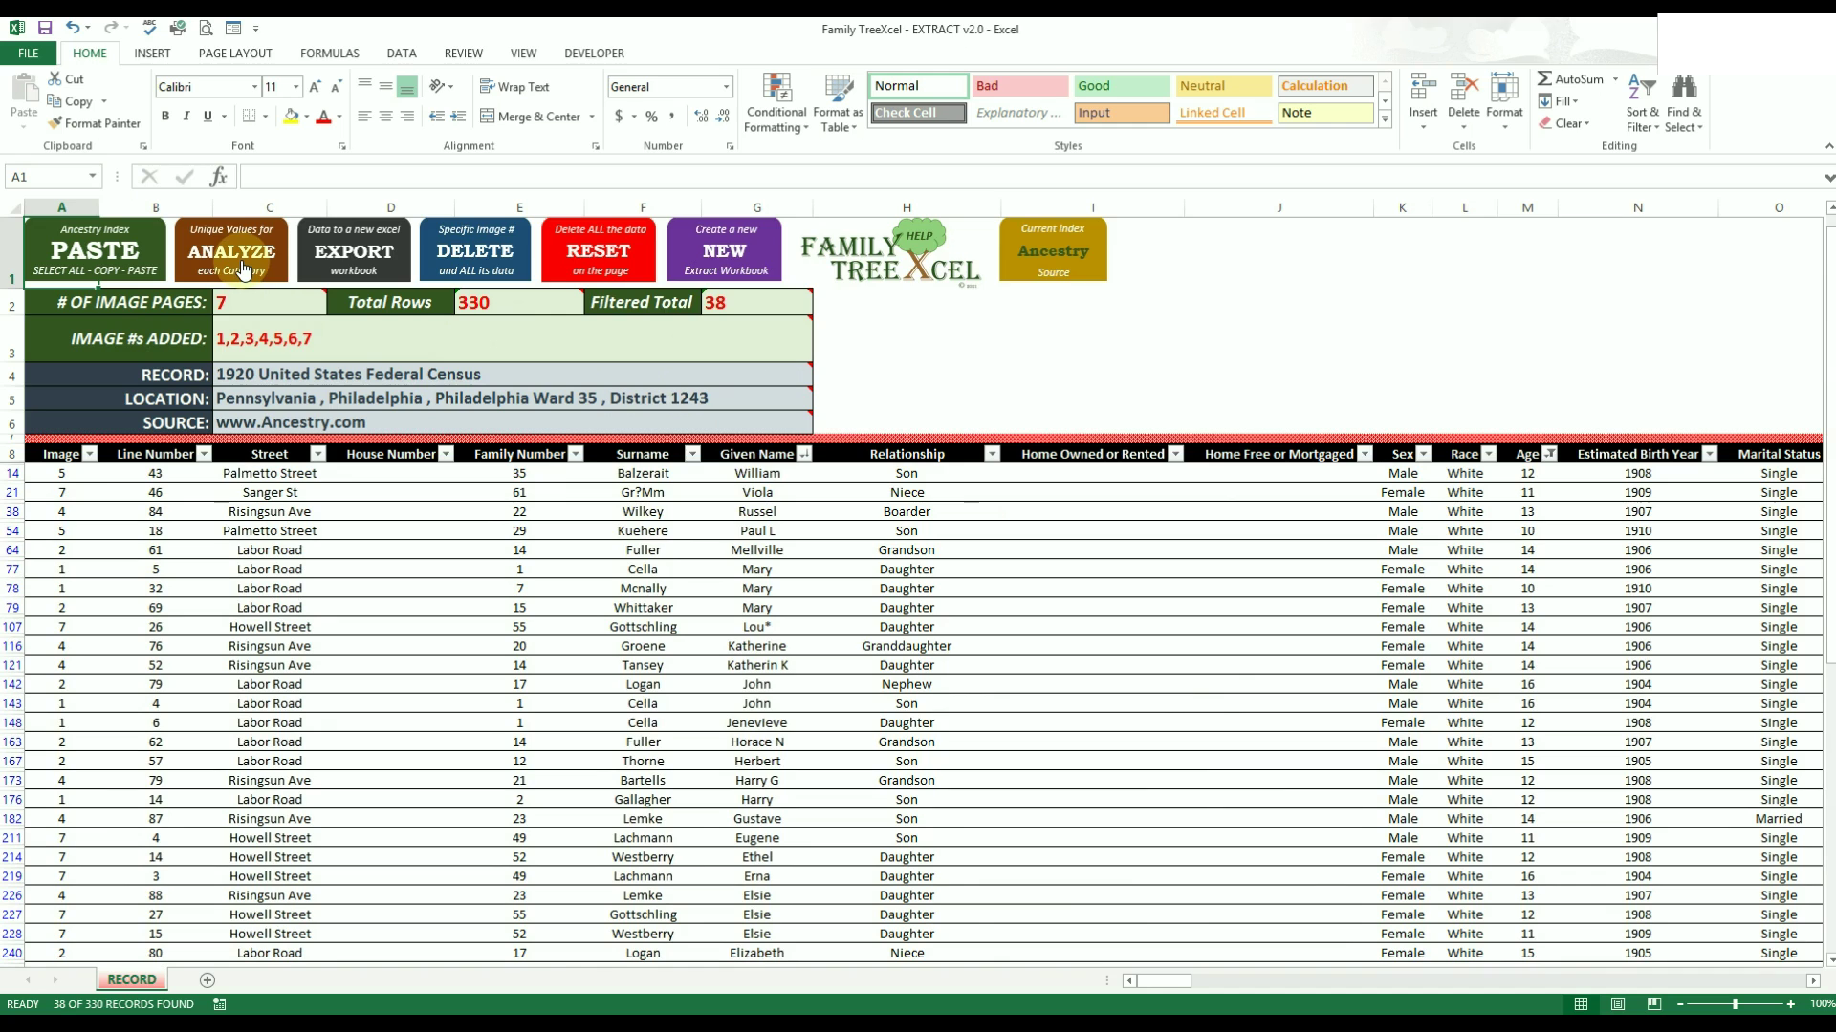
# Clear all filters from the Unique Values summary and close it.
pyautogui.click(244, 271)
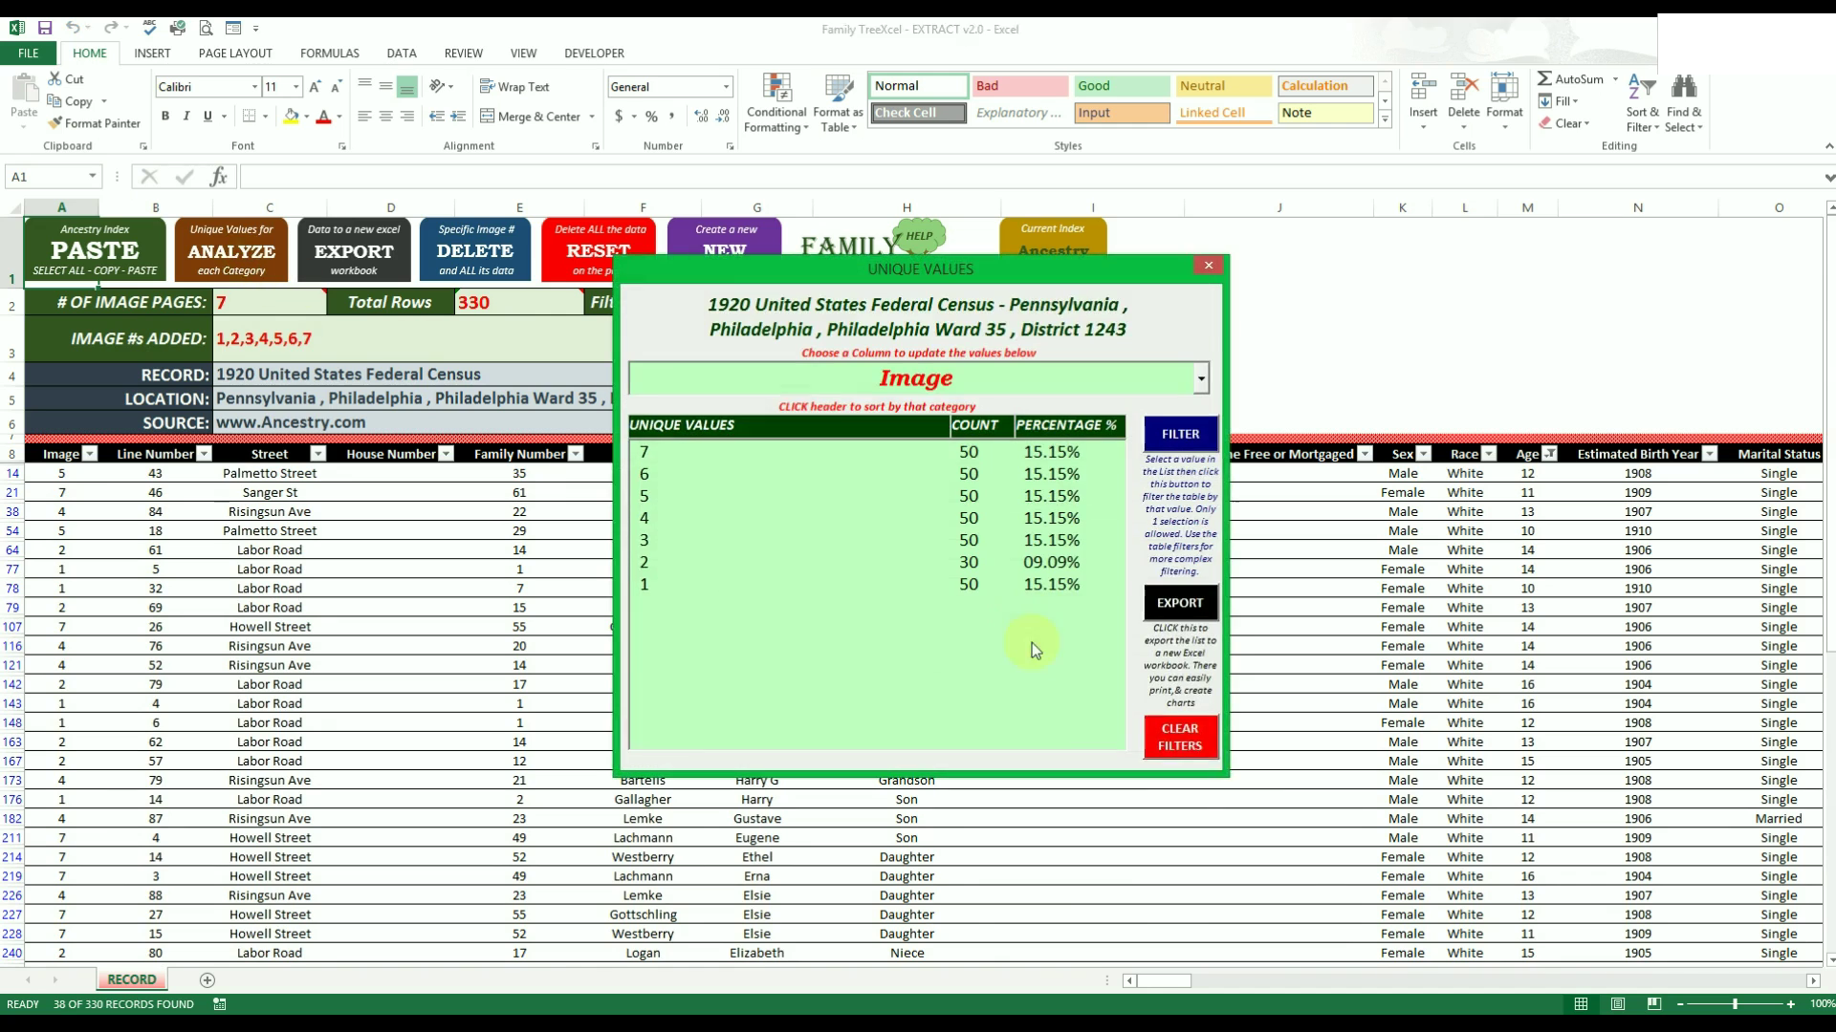
pyautogui.click(1202, 734)
pyautogui.click(1209, 265)
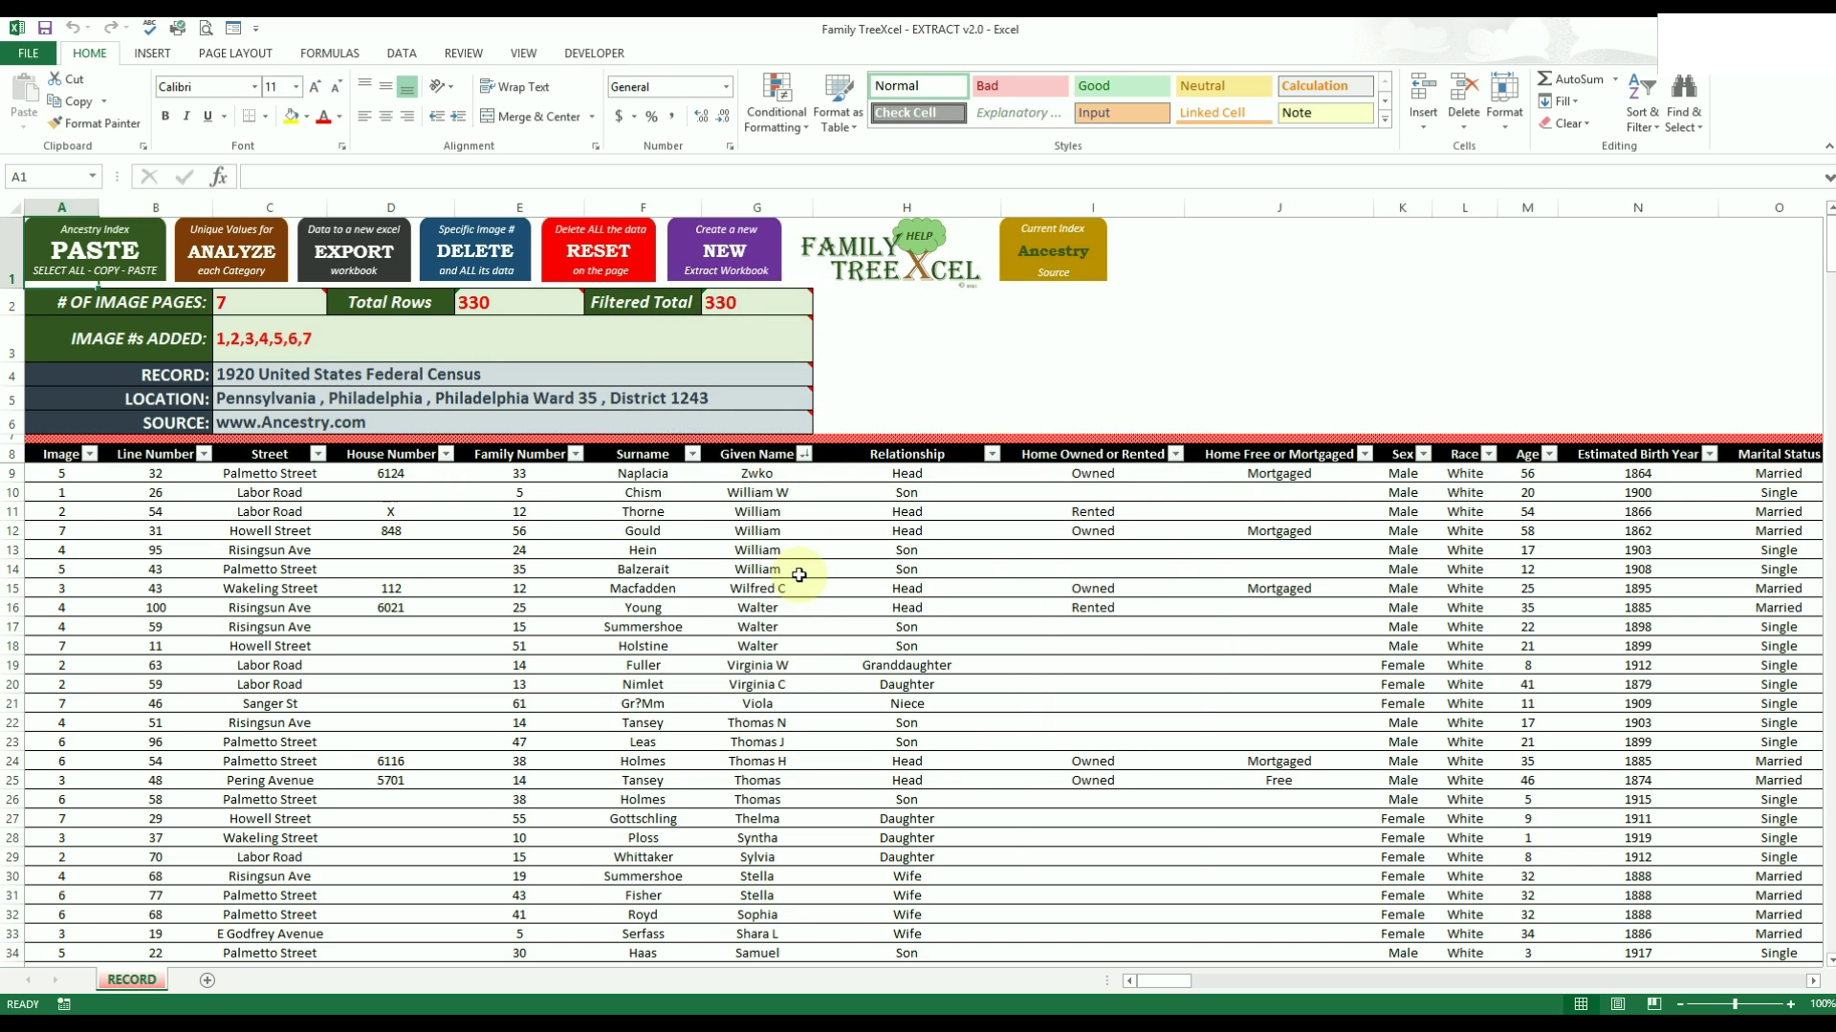
pyautogui.click(341, 232)
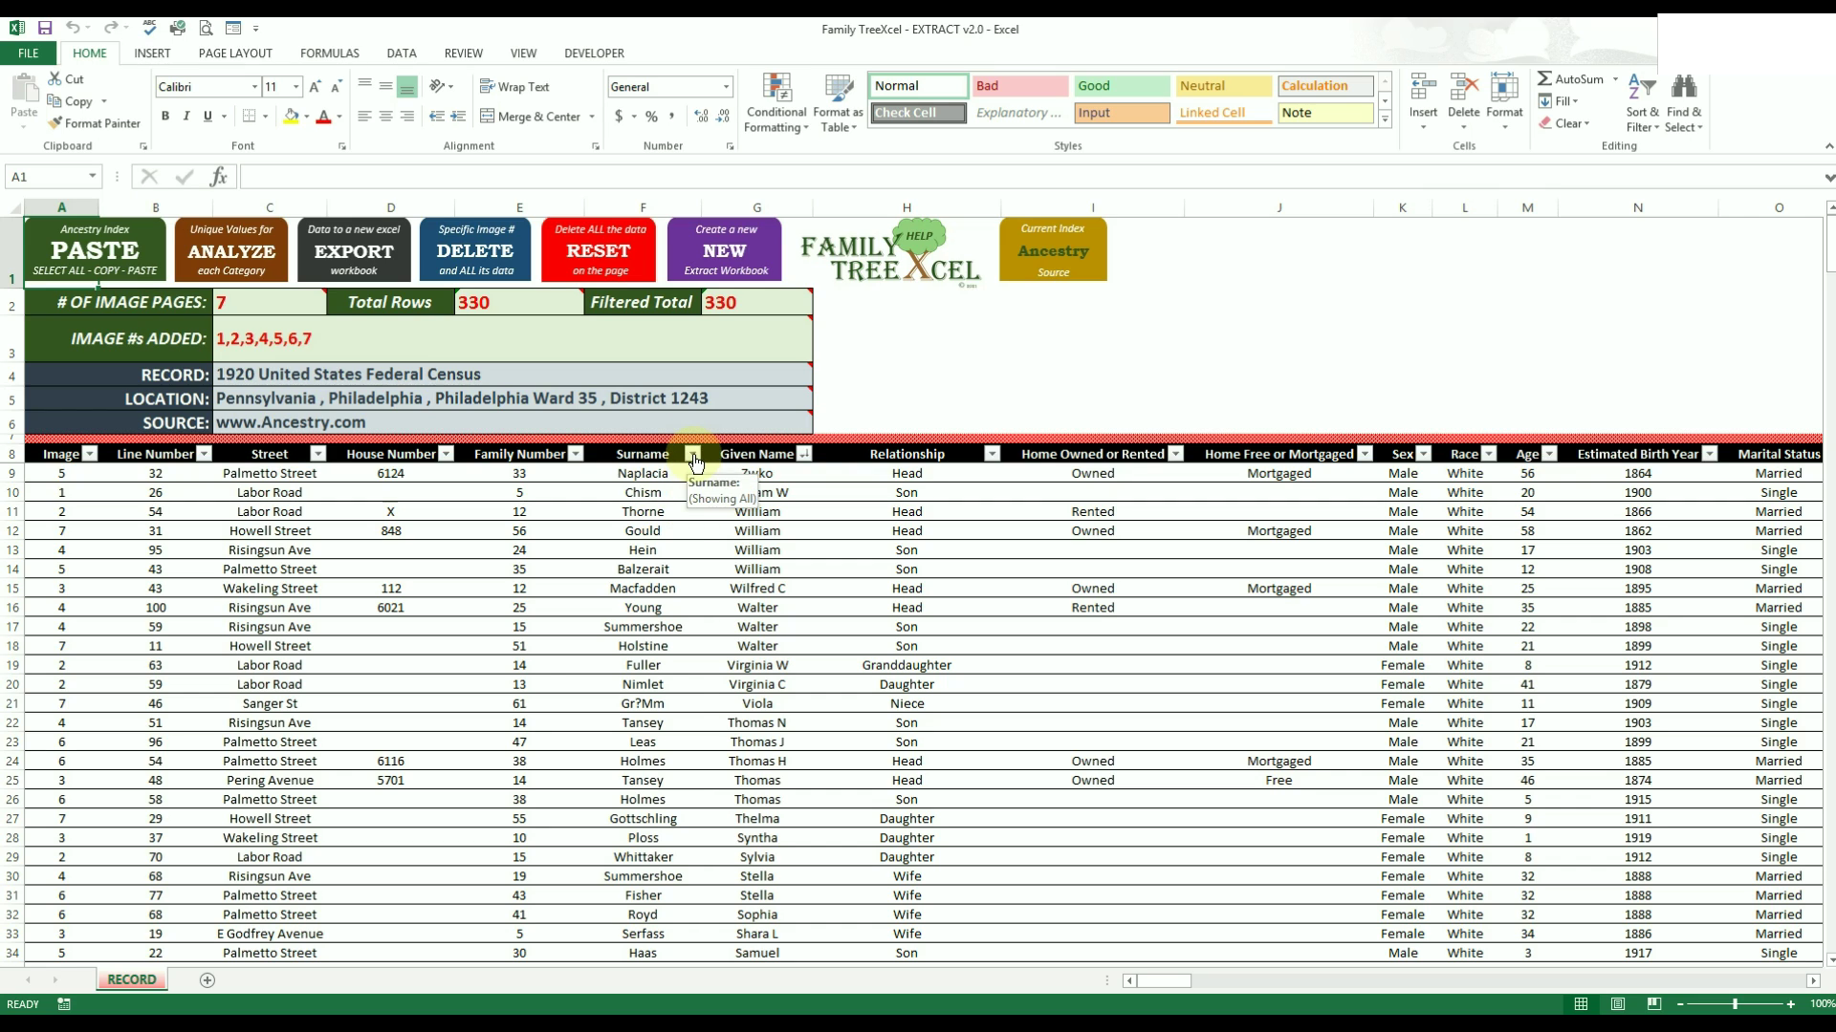
# Search the Surname filter for S to show 28 records, then start exporting them.
pyautogui.click(692, 456)
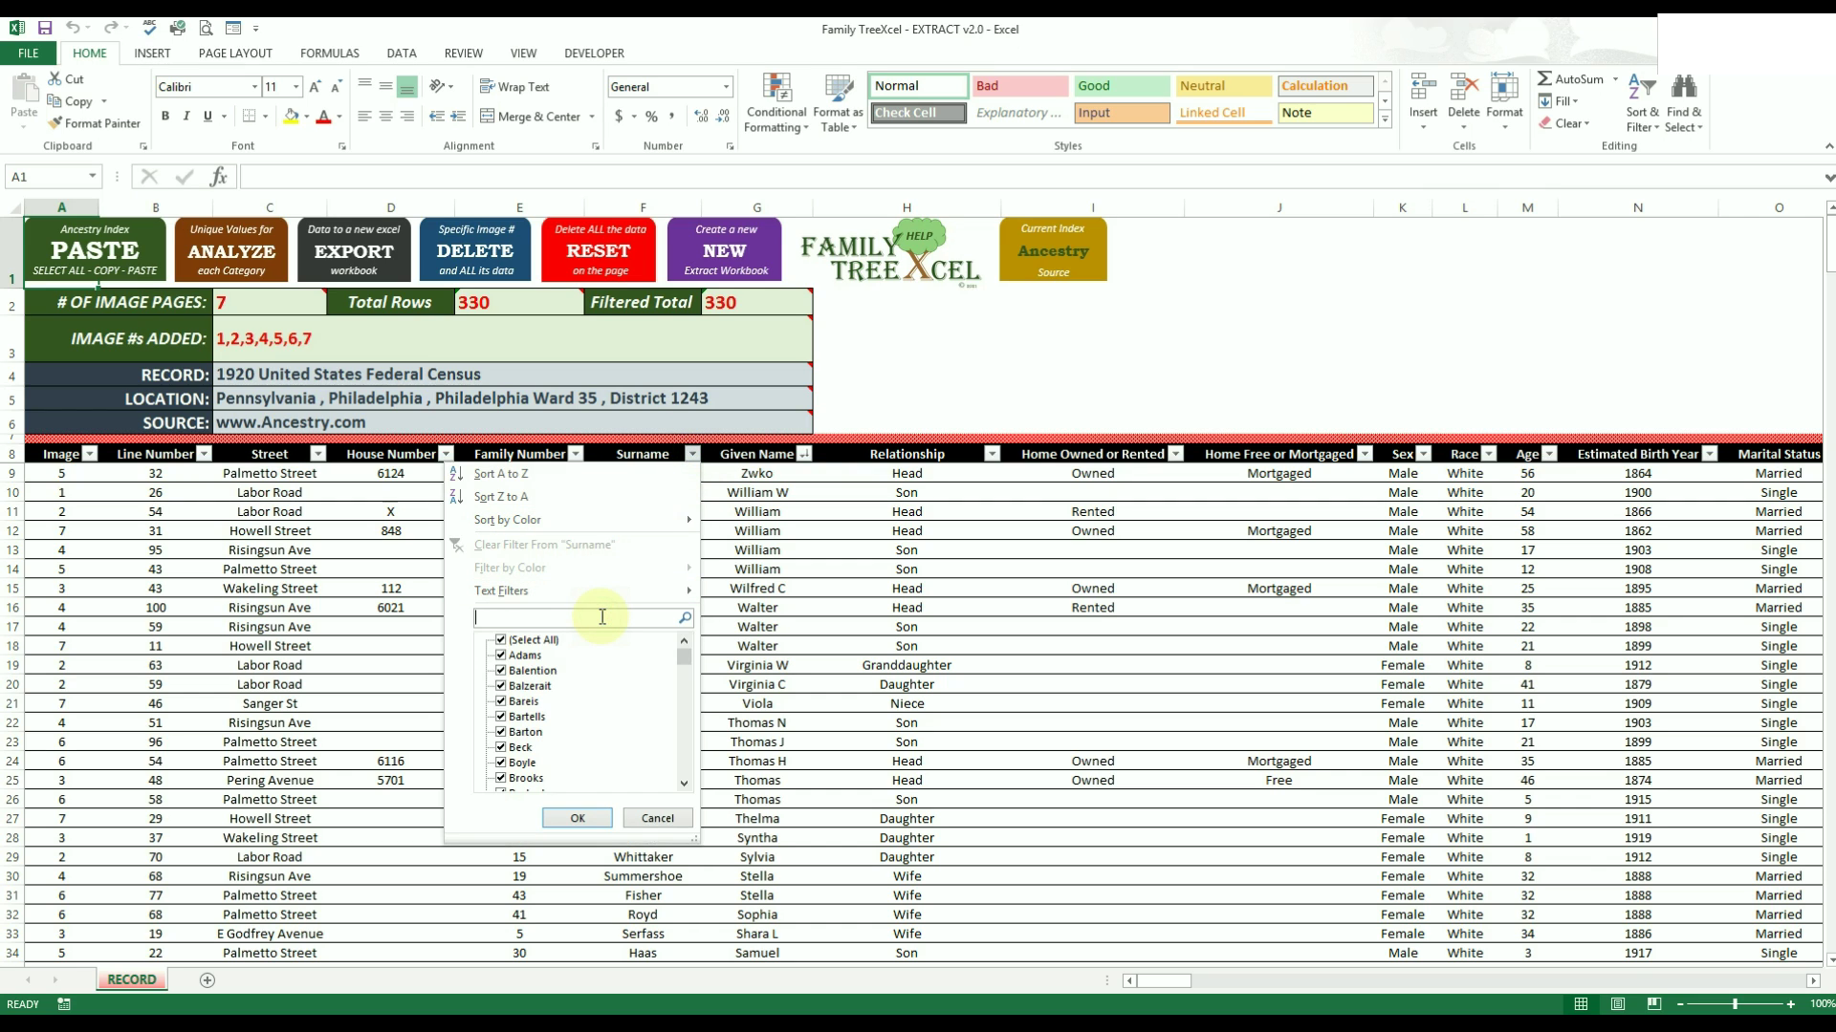
pyautogui.write('S*')
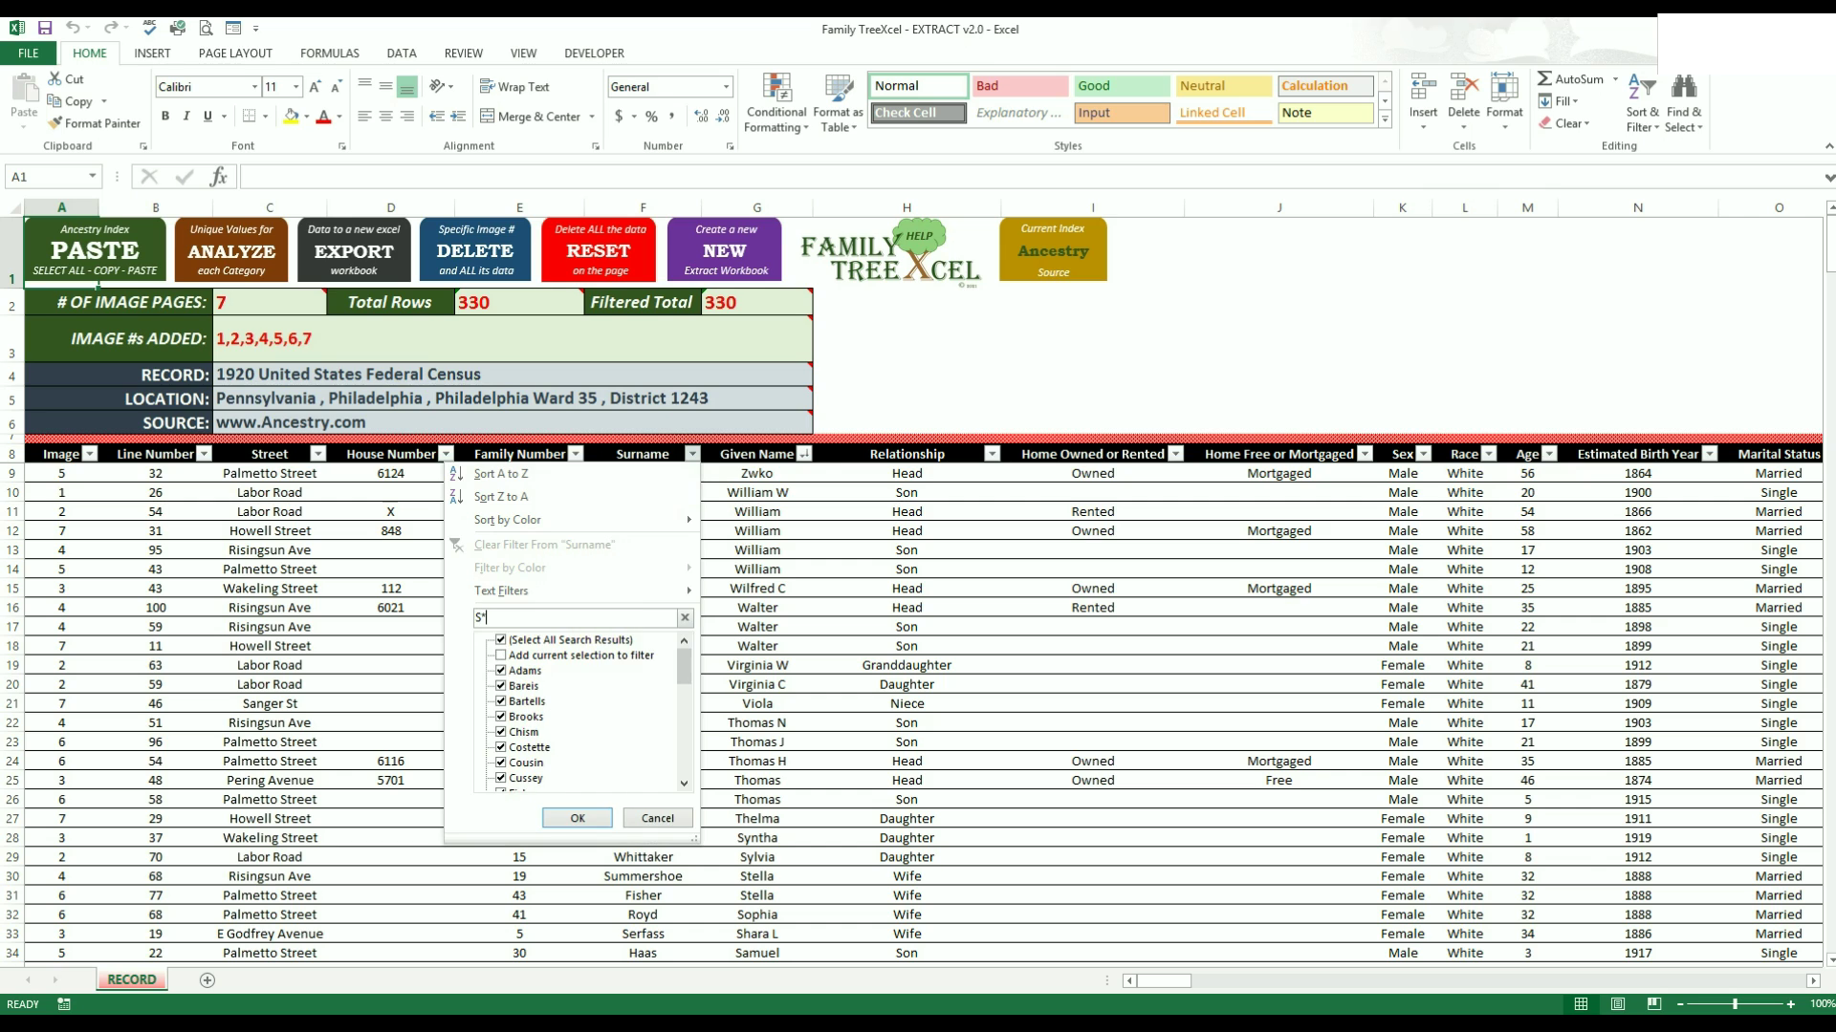
pyautogui.click(594, 817)
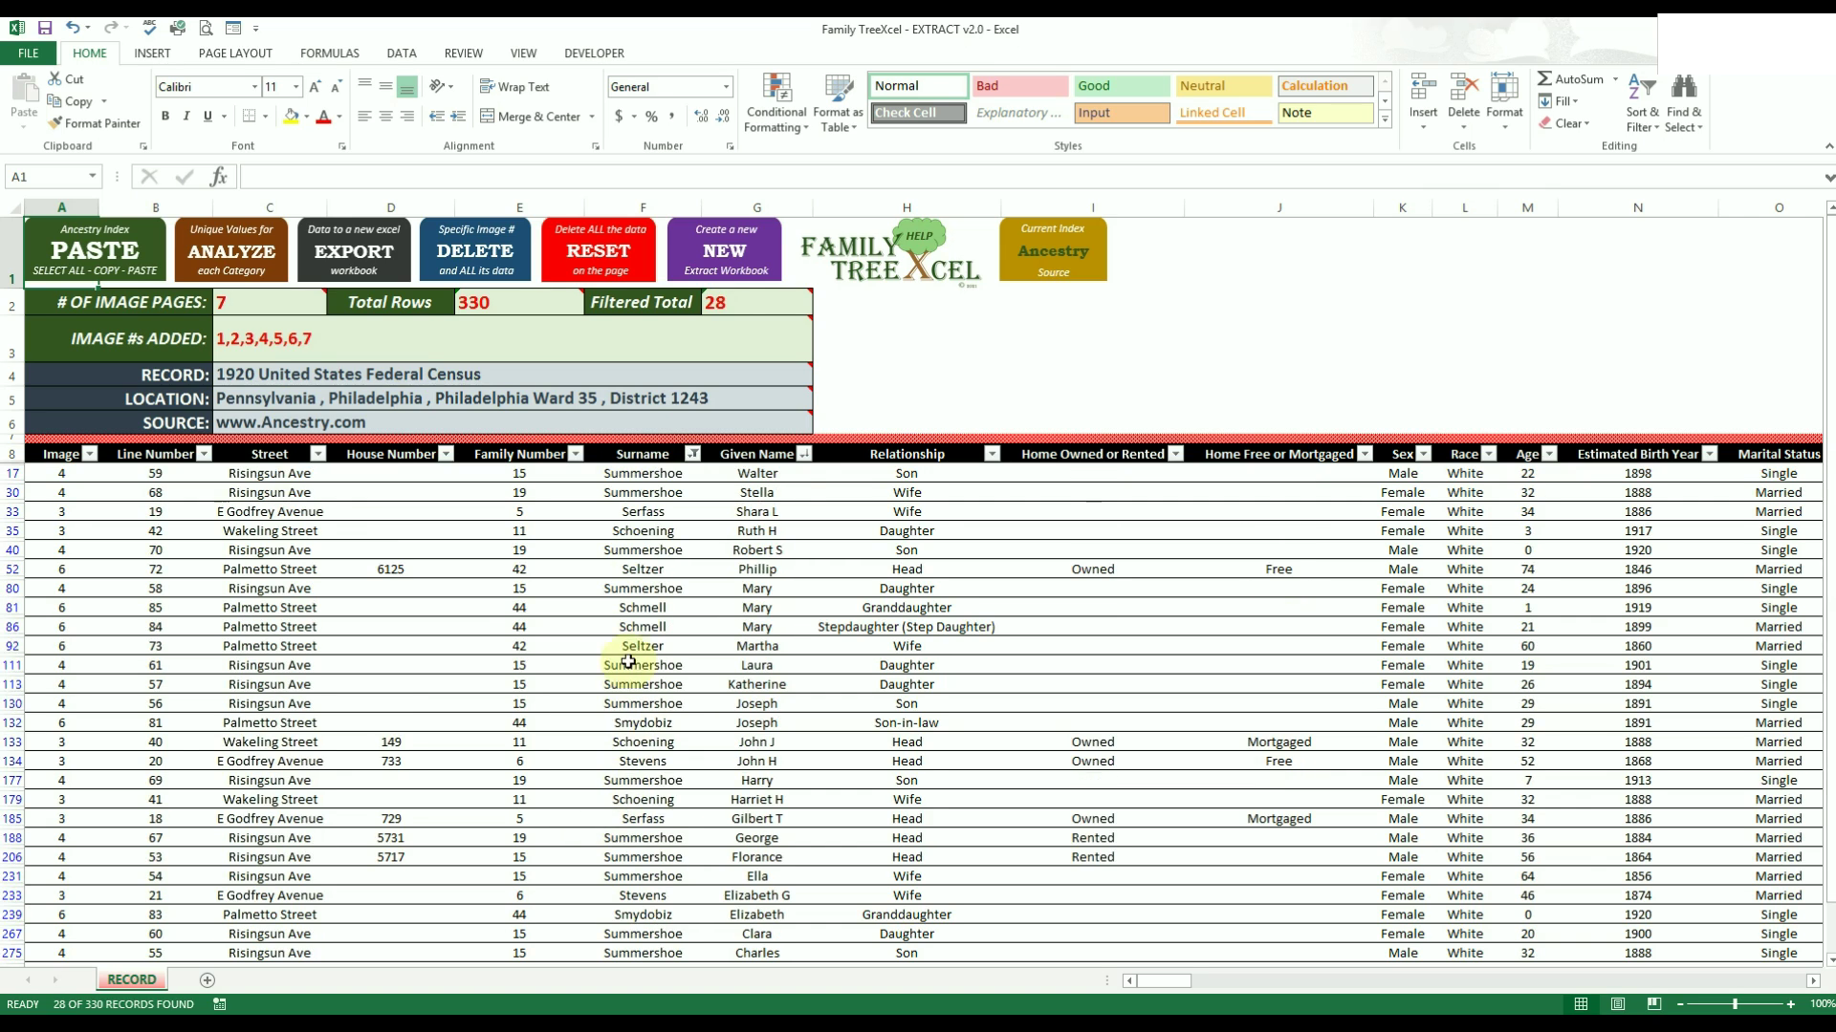
pyautogui.click(369, 232)
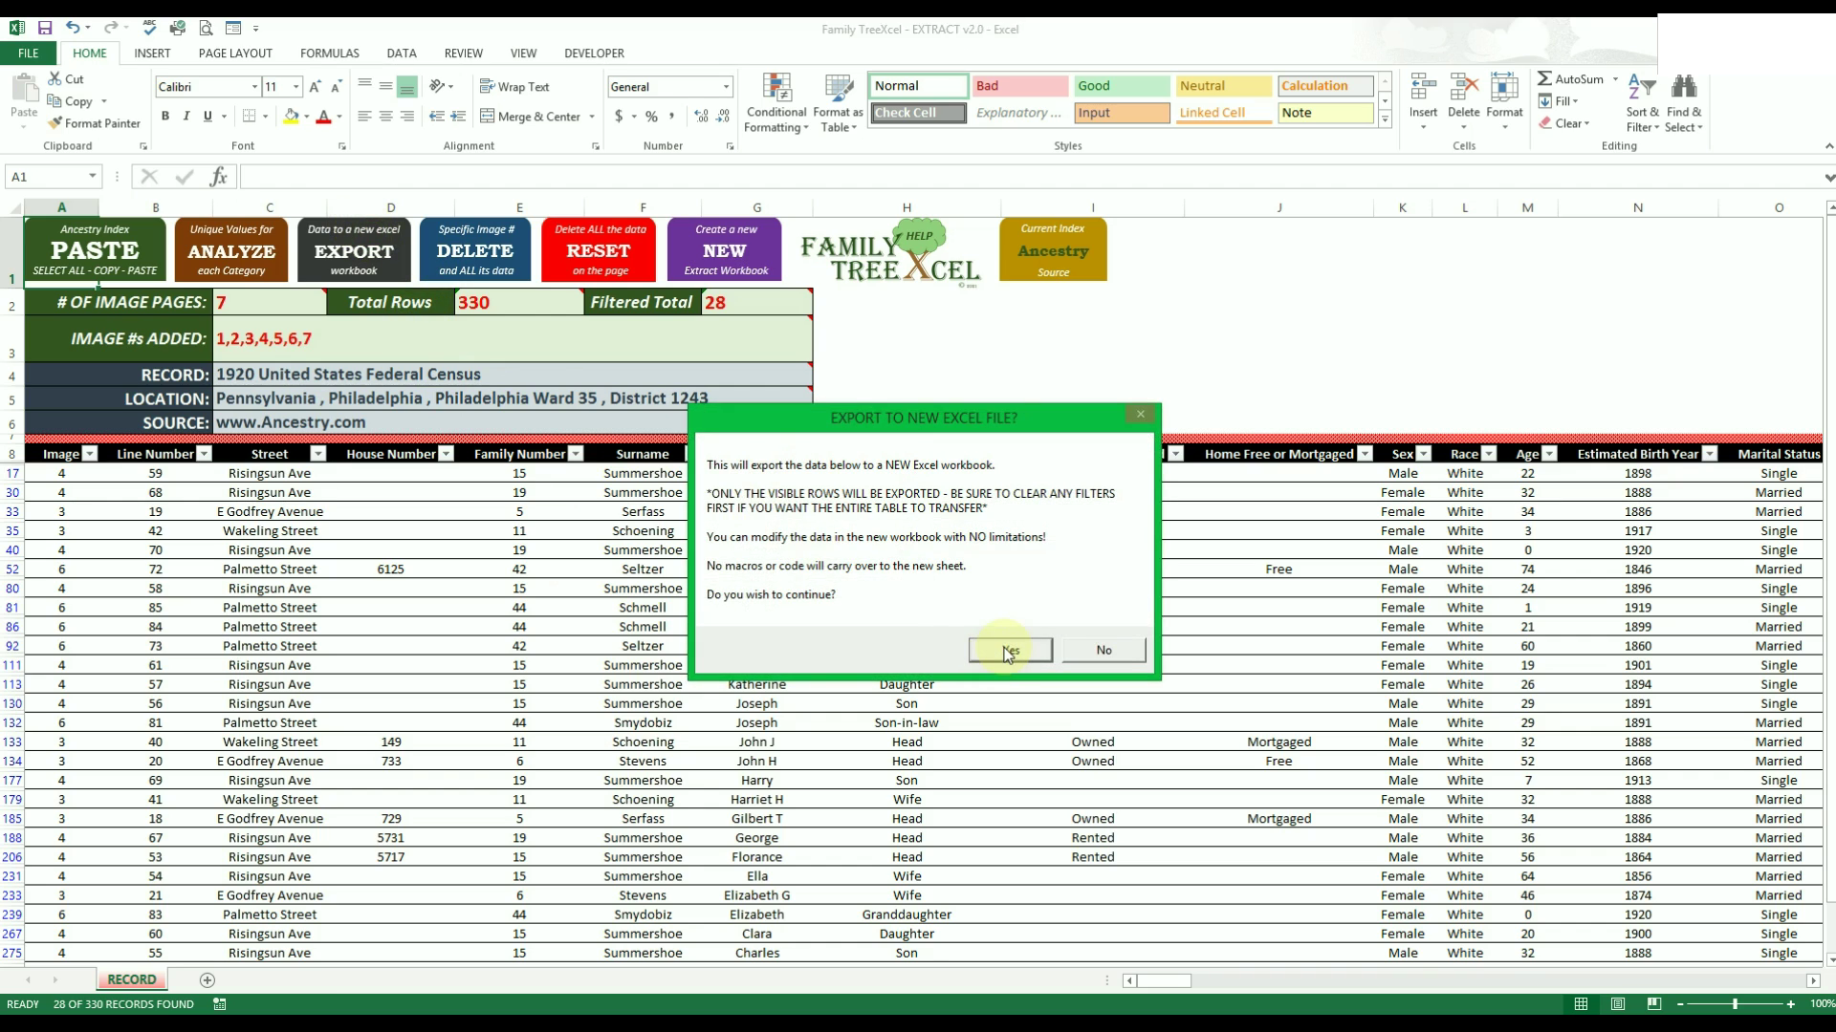
# Confirm the export to Book5, review the 28 S-surname records, and close Book5 unsaved.
pyautogui.click(999, 646)
pyautogui.scroll(-2, 585, 659)
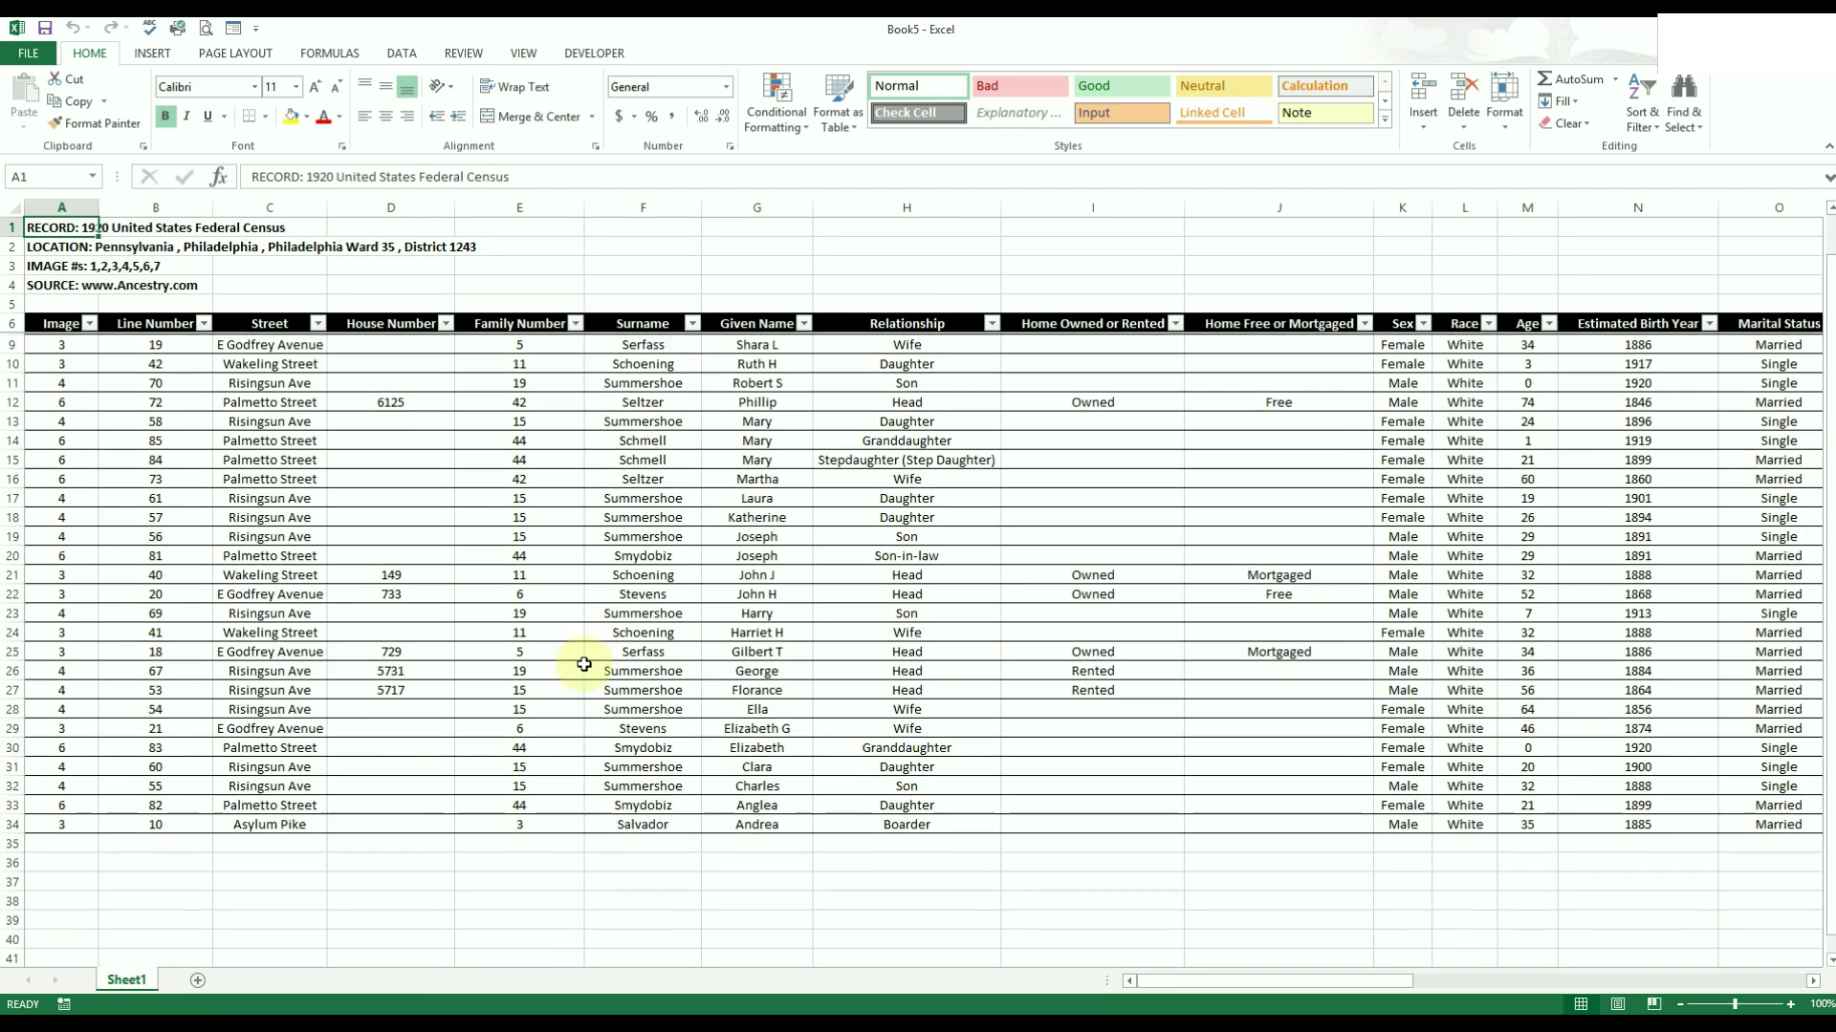
pyautogui.scroll(2, 583, 664)
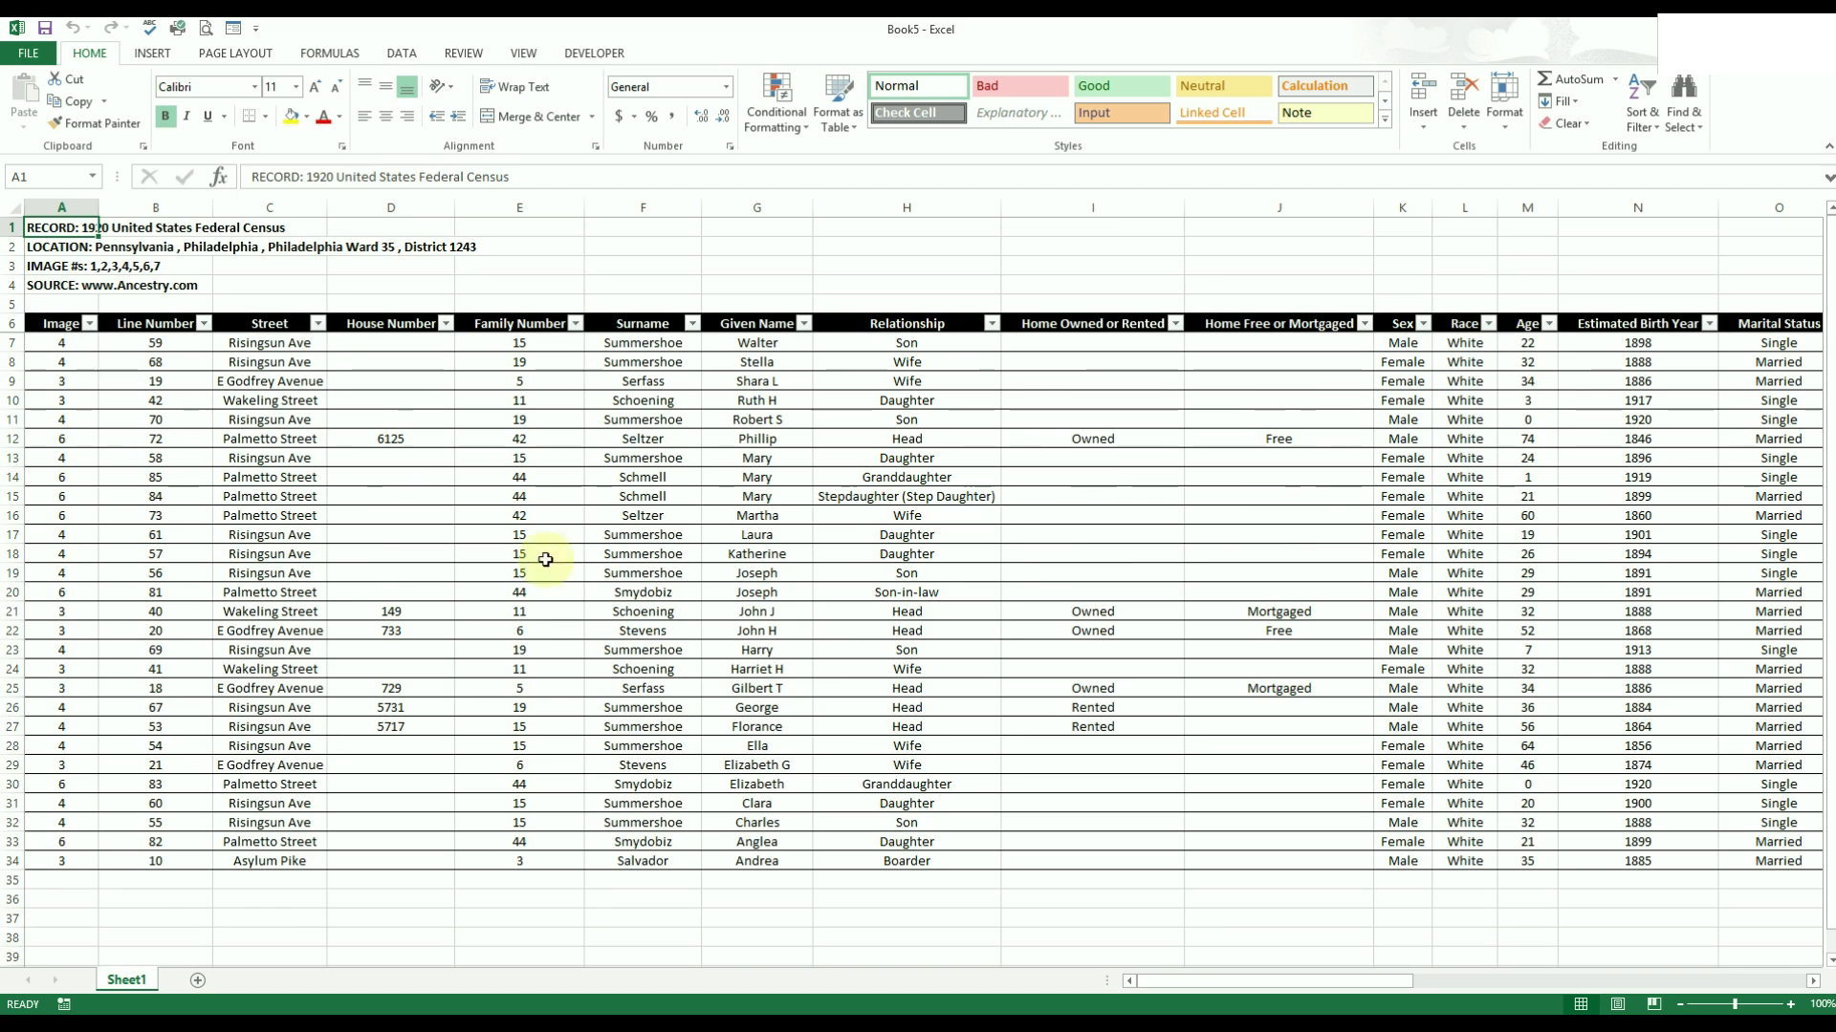
pyautogui.hotkey('ctrl', 'w')
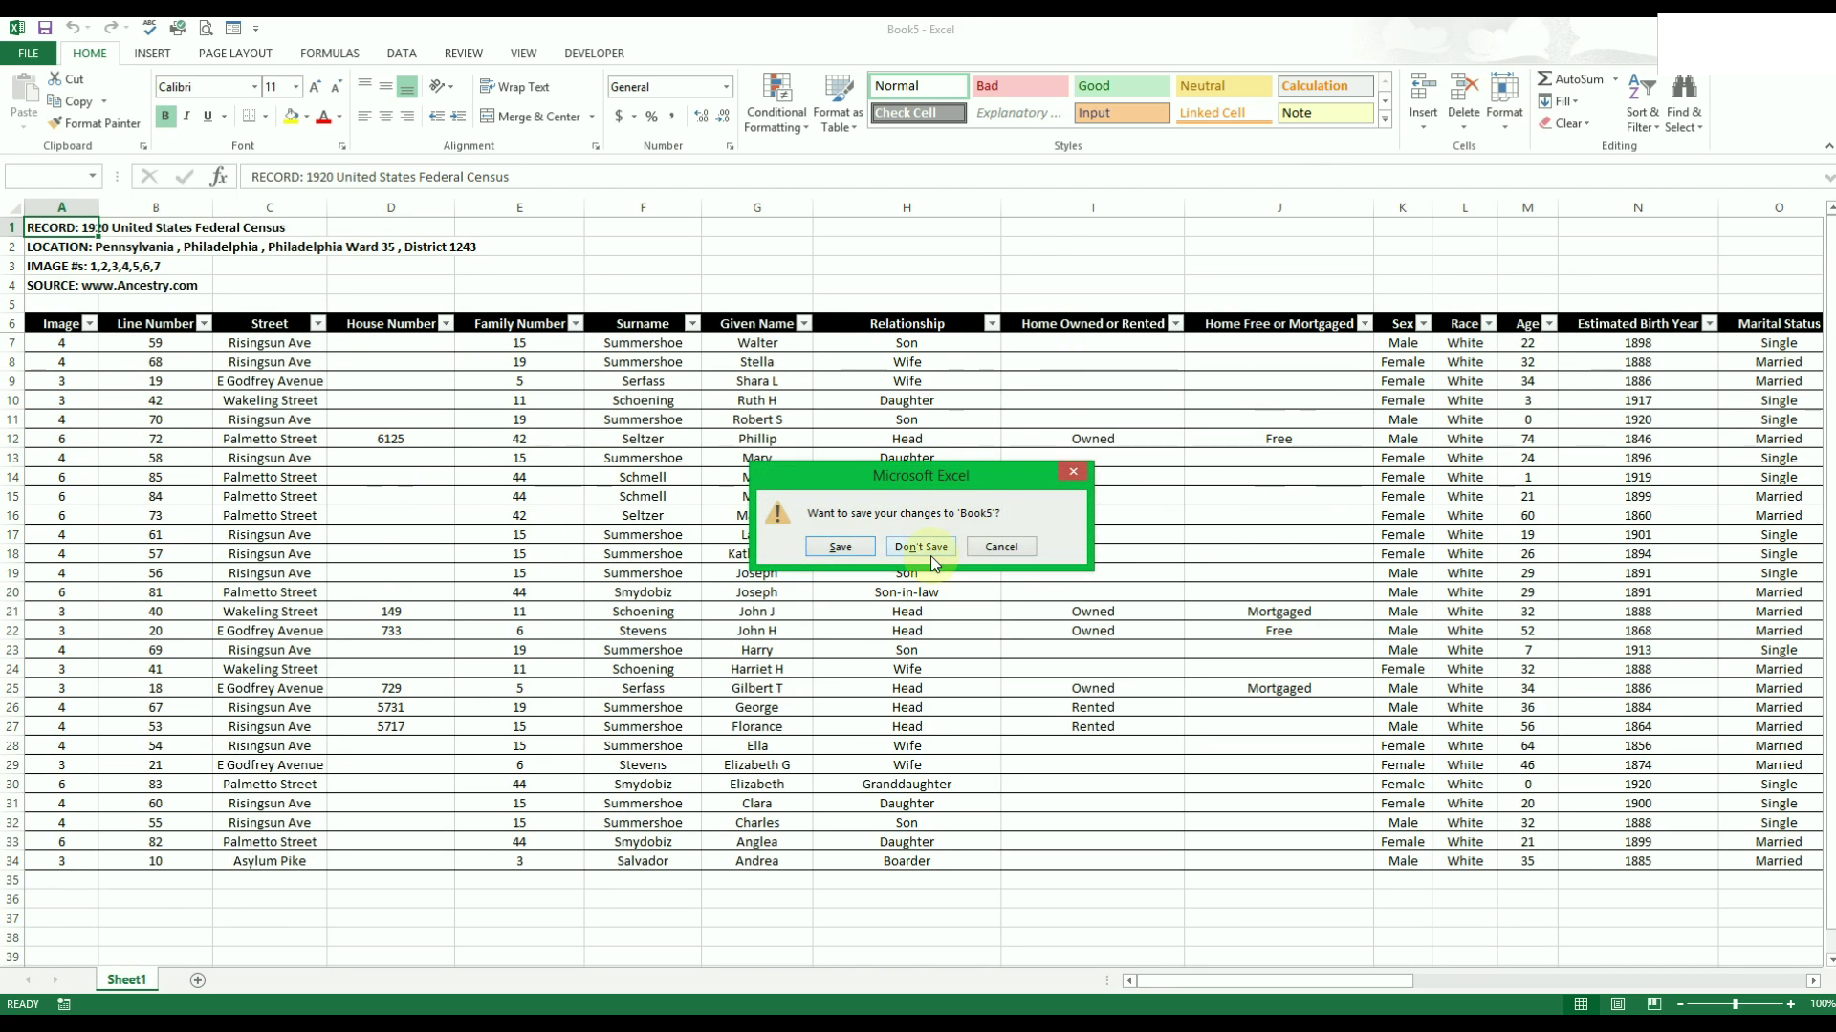
pyautogui.click(932, 547)
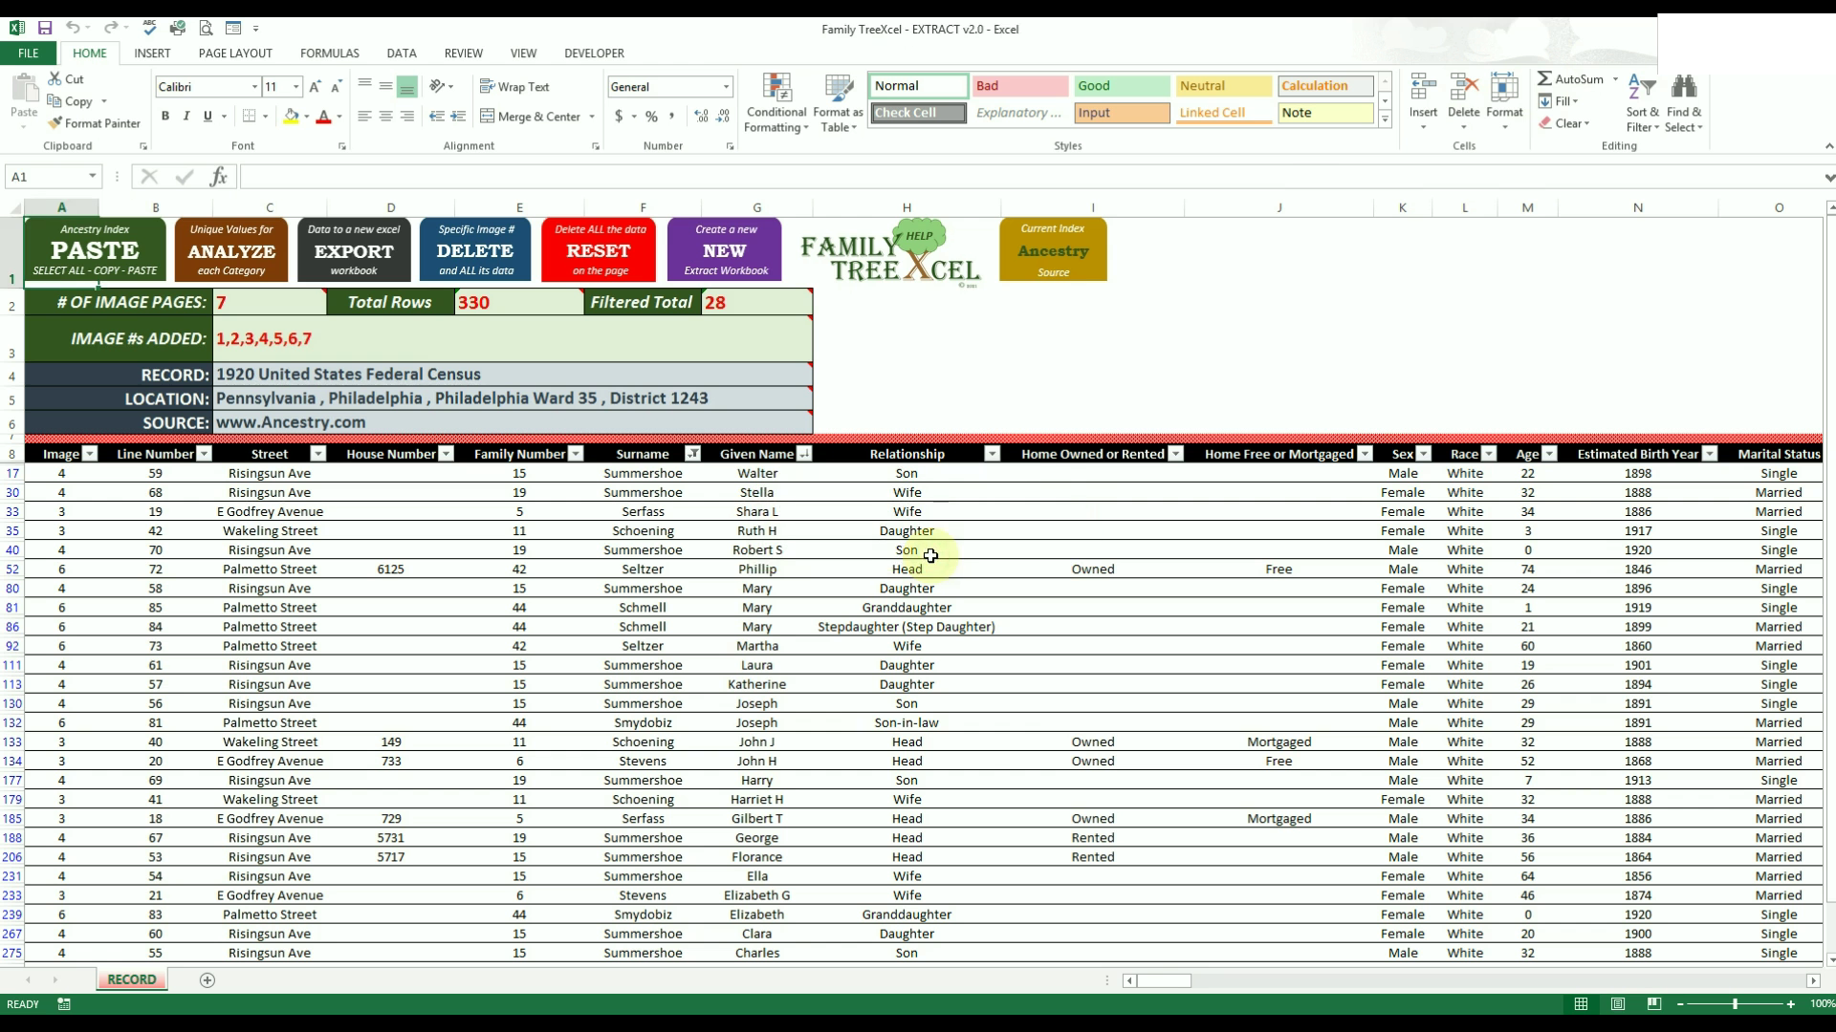
# Clear the surname filter from the Unique Values summary to restore 330 rows, then choose Delete Image.
pyautogui.click(208, 246)
pyautogui.click(1182, 737)
pyautogui.click(1208, 266)
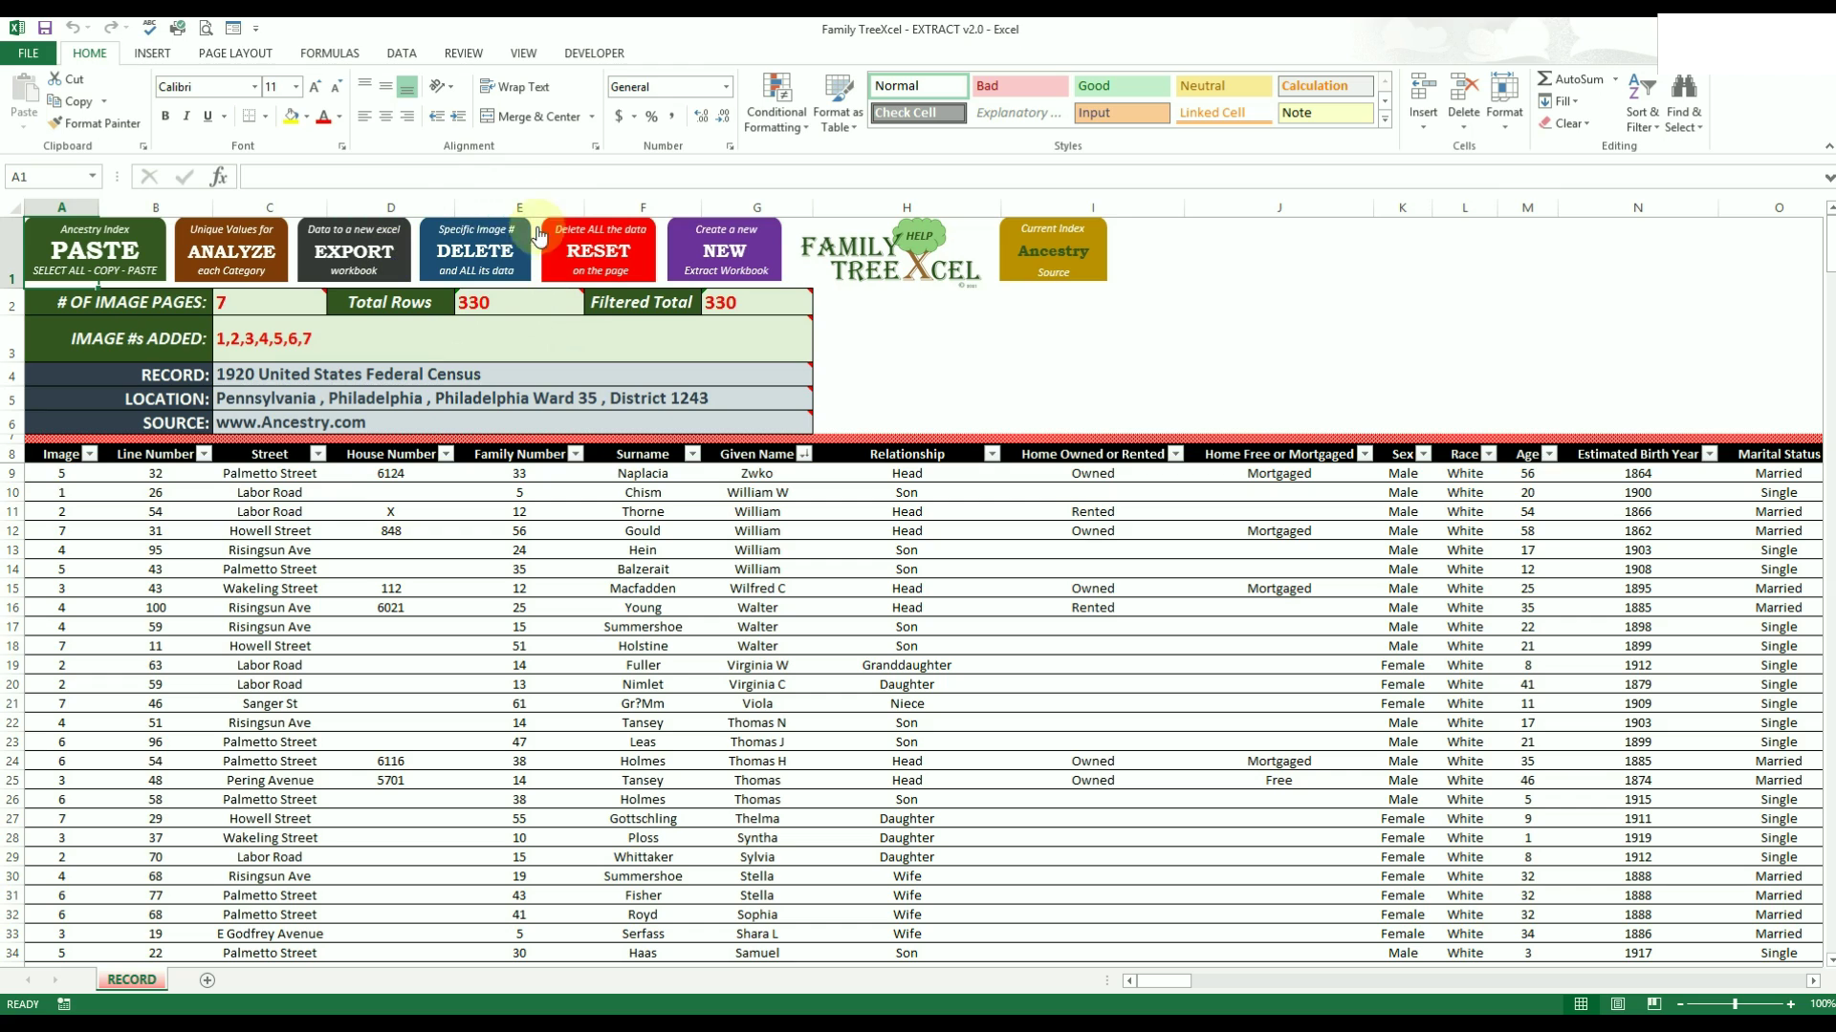
pyautogui.click(493, 250)
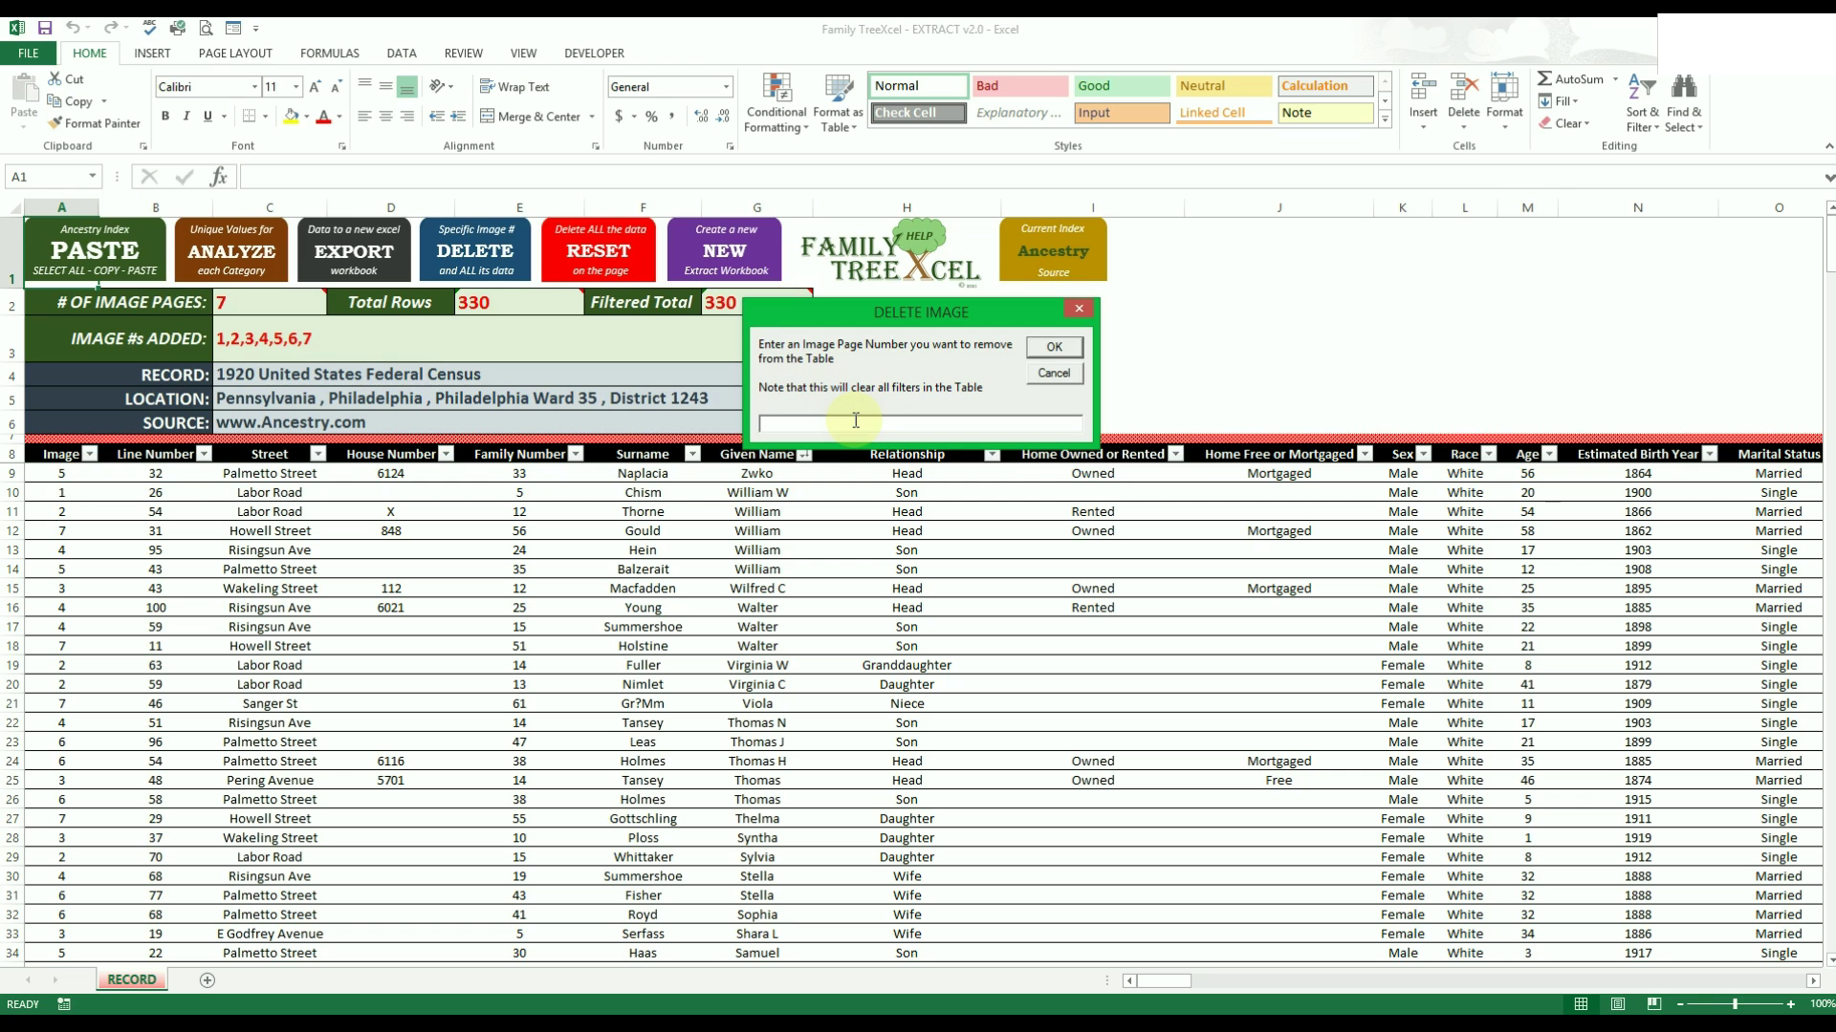
# Delete image page 7's records, leaving 280 rows, then cancel a clear-all-data prompt.
pyautogui.press('Return')
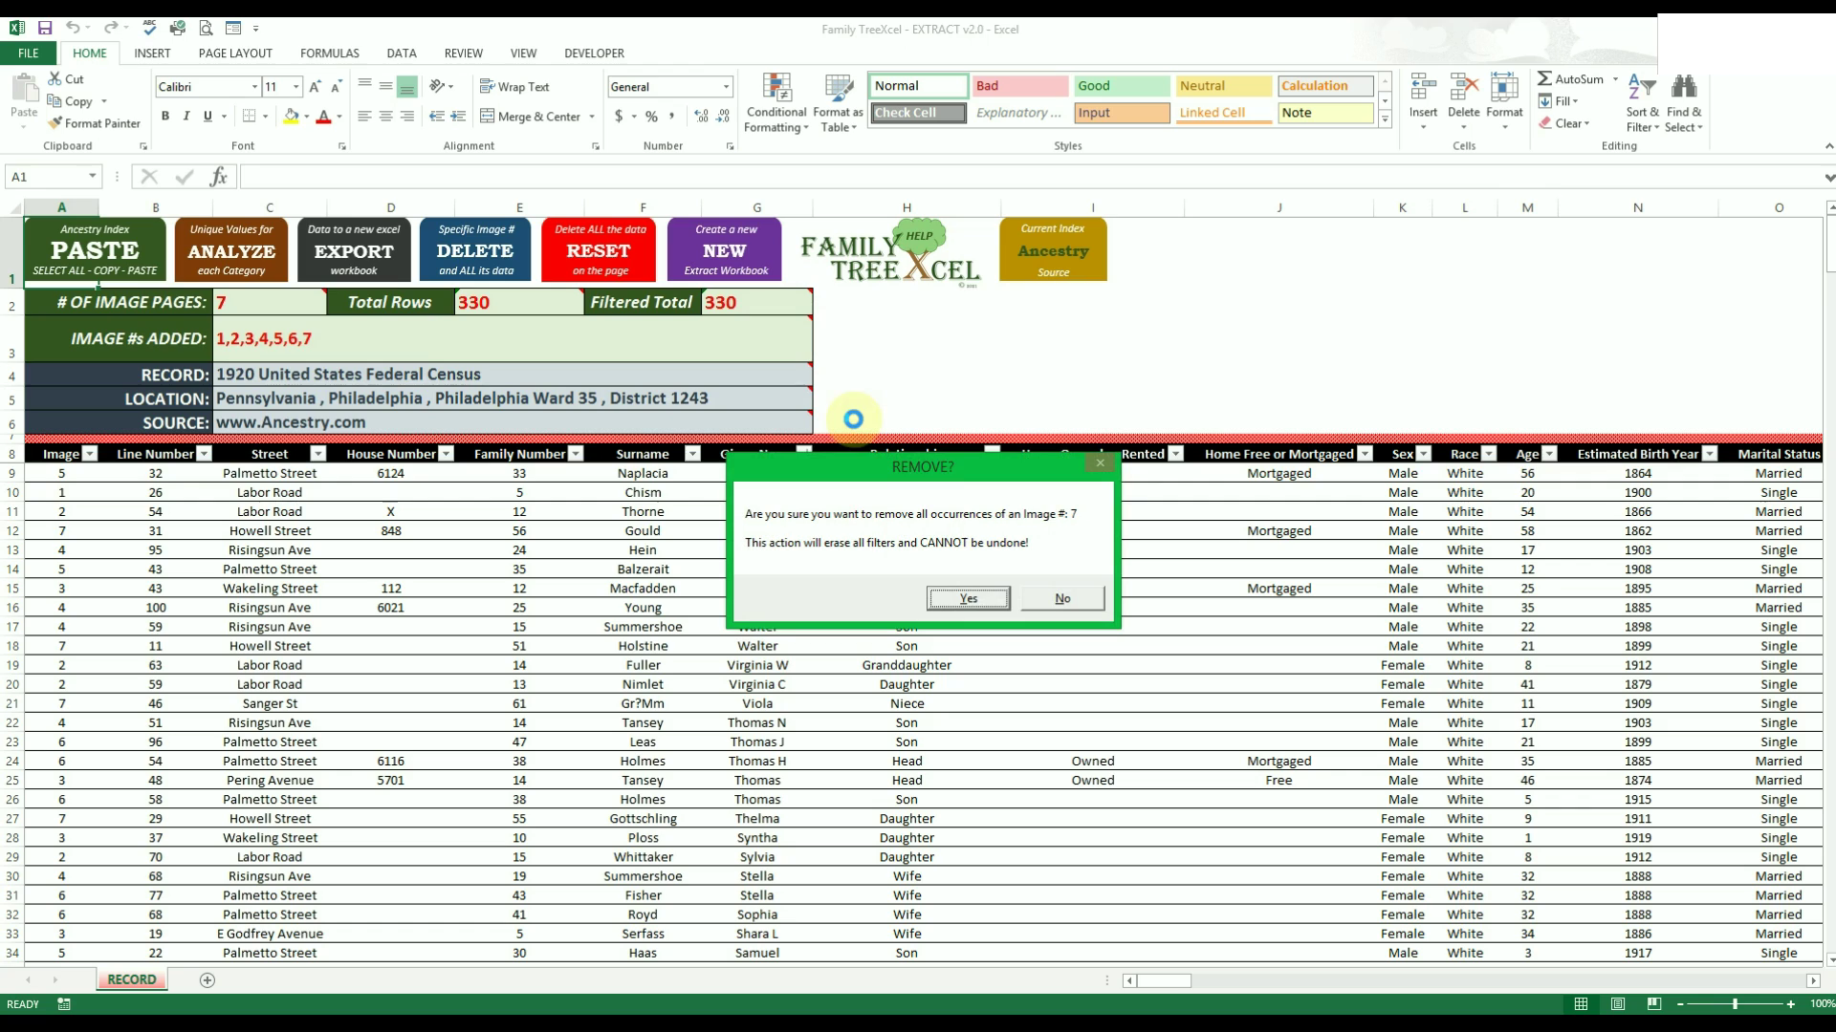
pyautogui.click(970, 599)
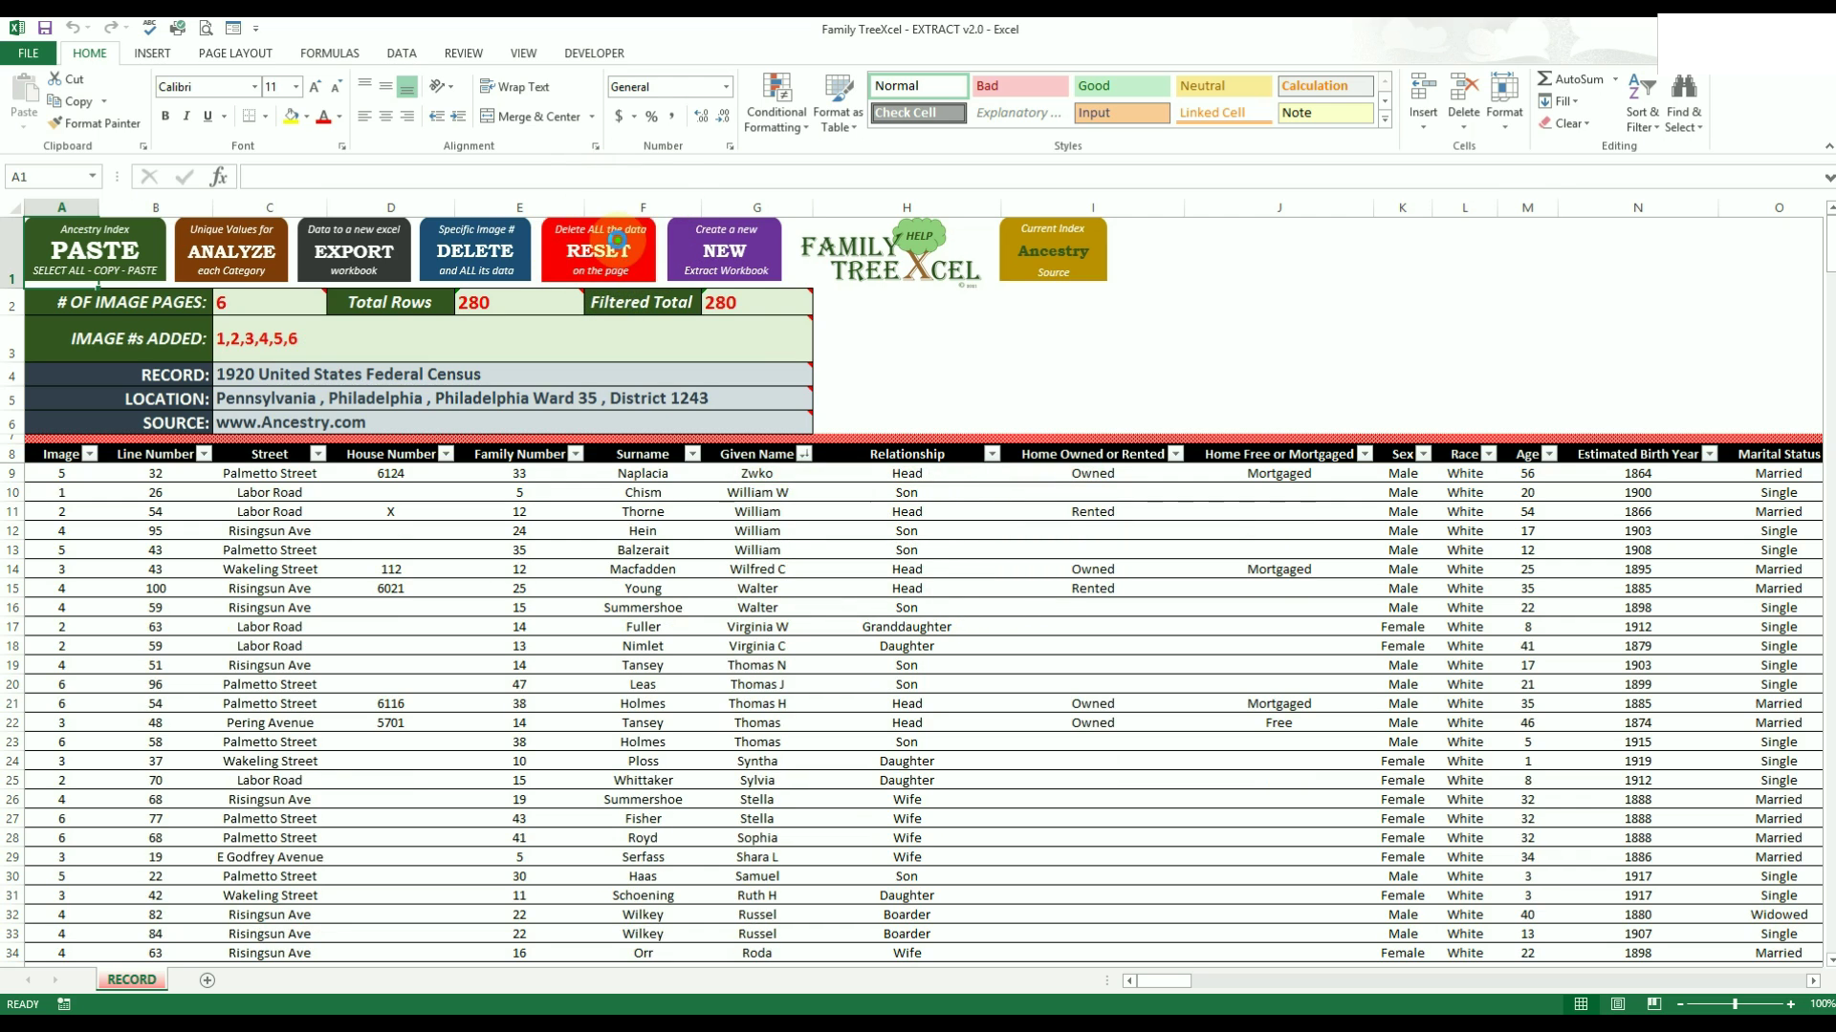
pyautogui.click(619, 250)
pyautogui.click(1046, 597)
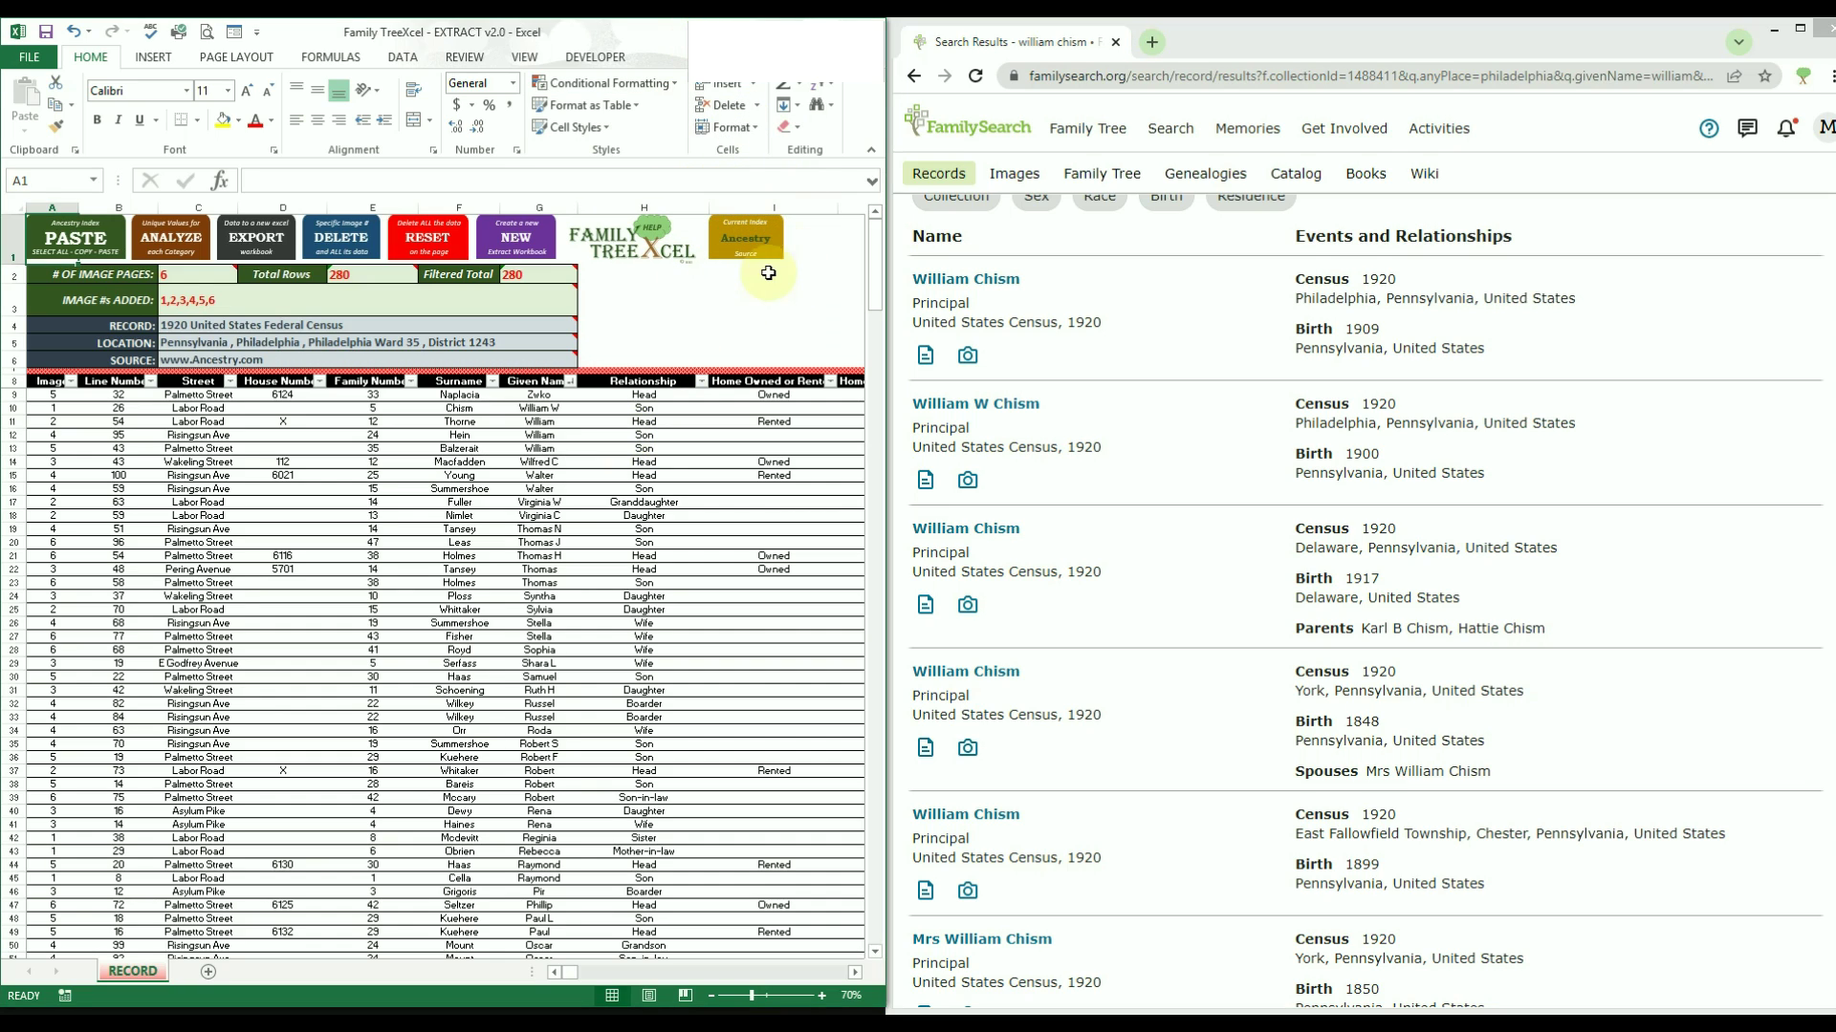
# Switch the workbook source from Ancestry to FamilySearch, erasing existing rows, and open the first result's census image.
pyautogui.click(763, 239)
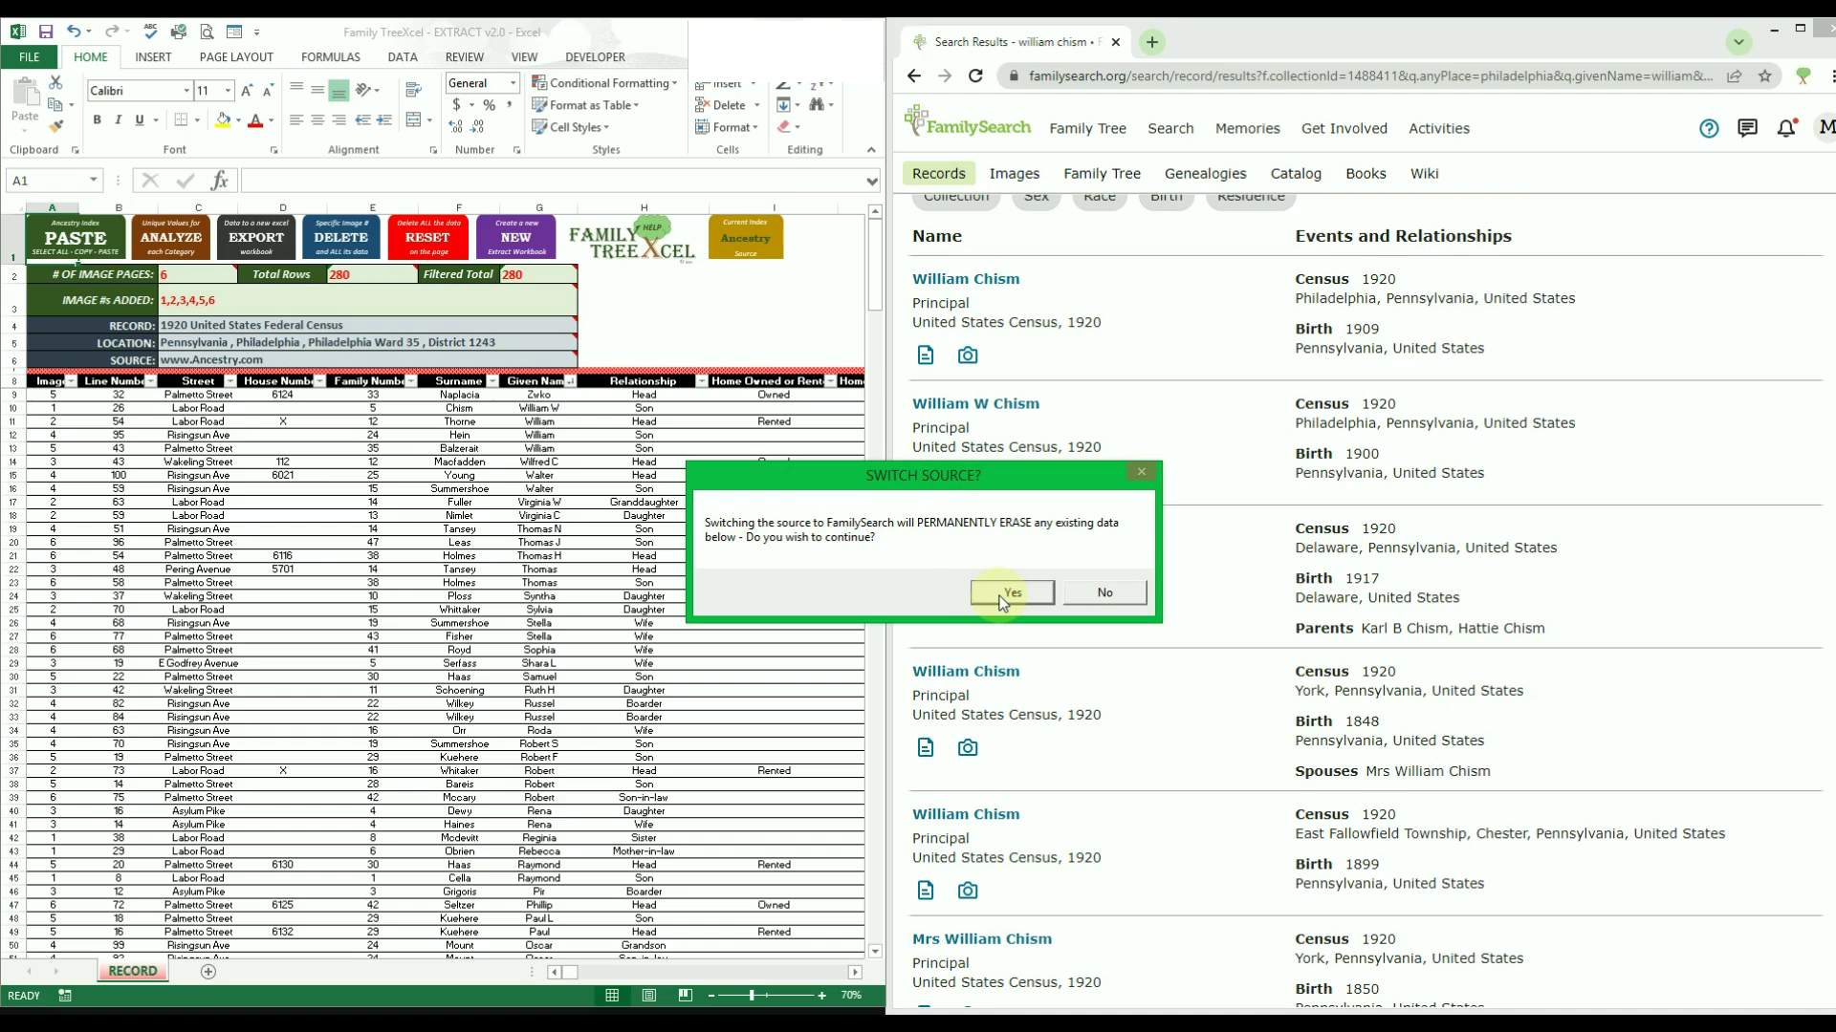
pyautogui.click(1001, 597)
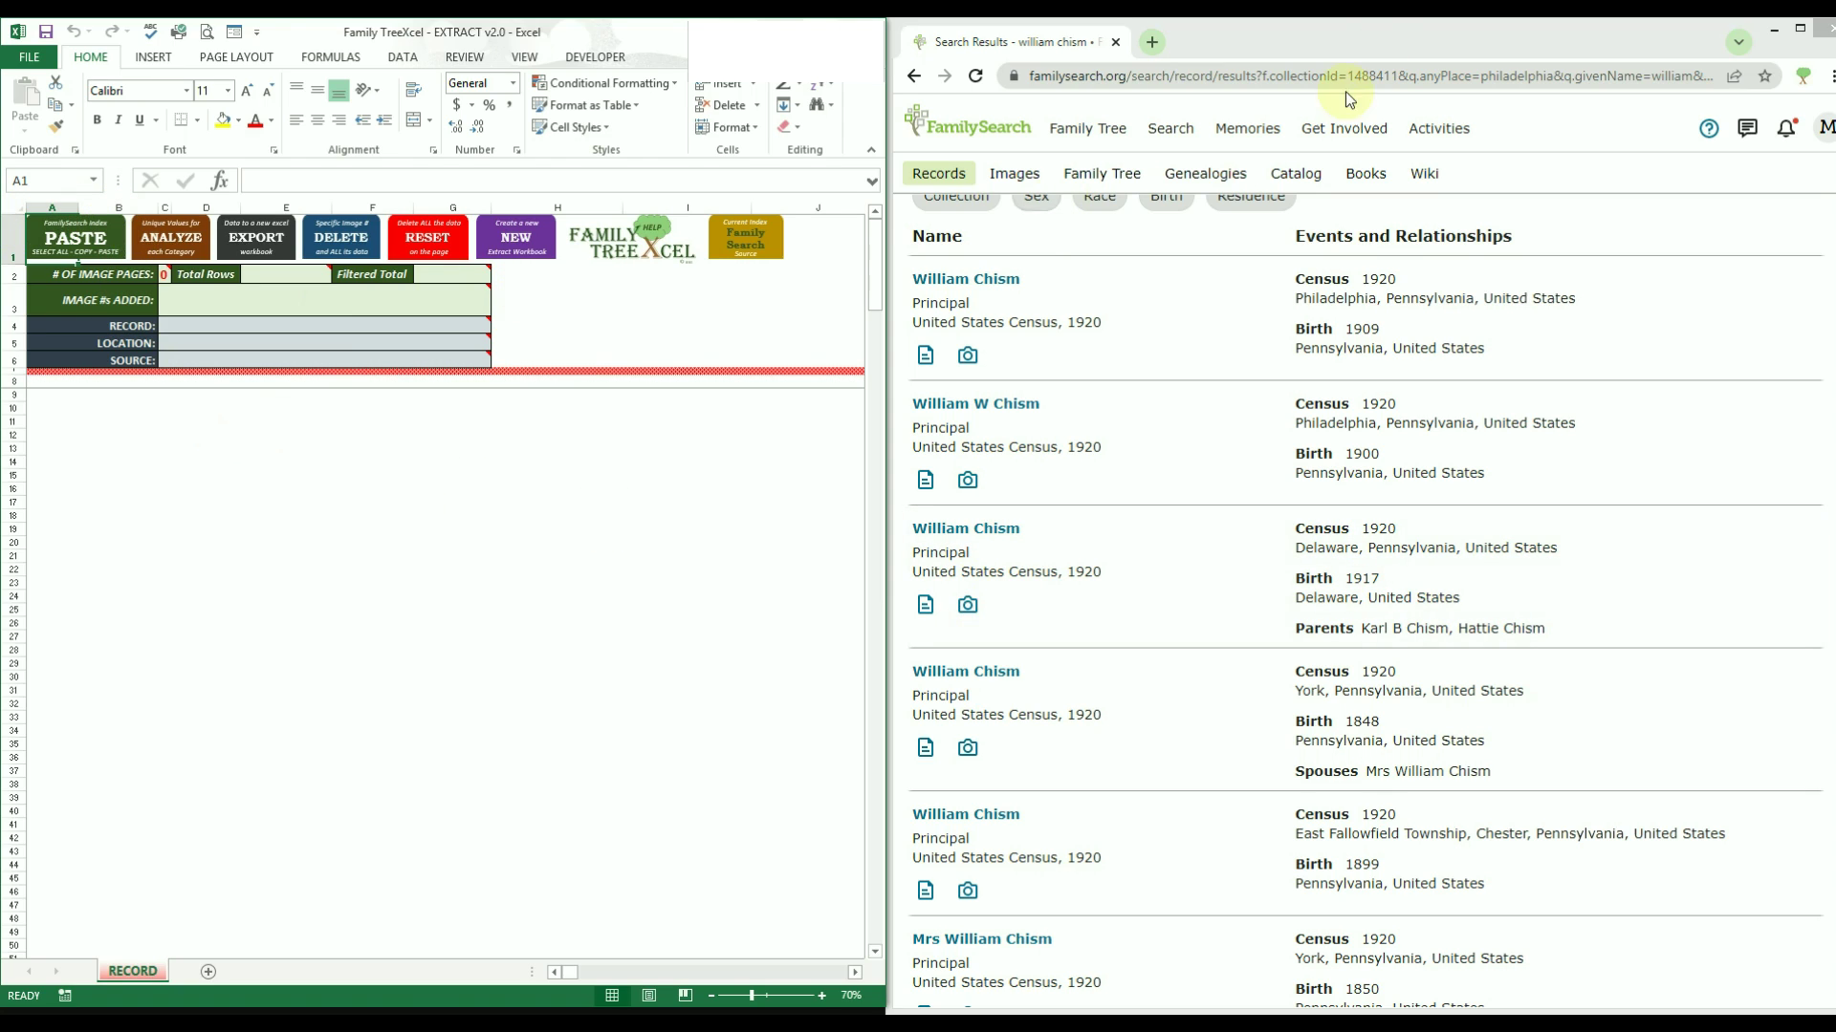
pyautogui.click(1375, 47)
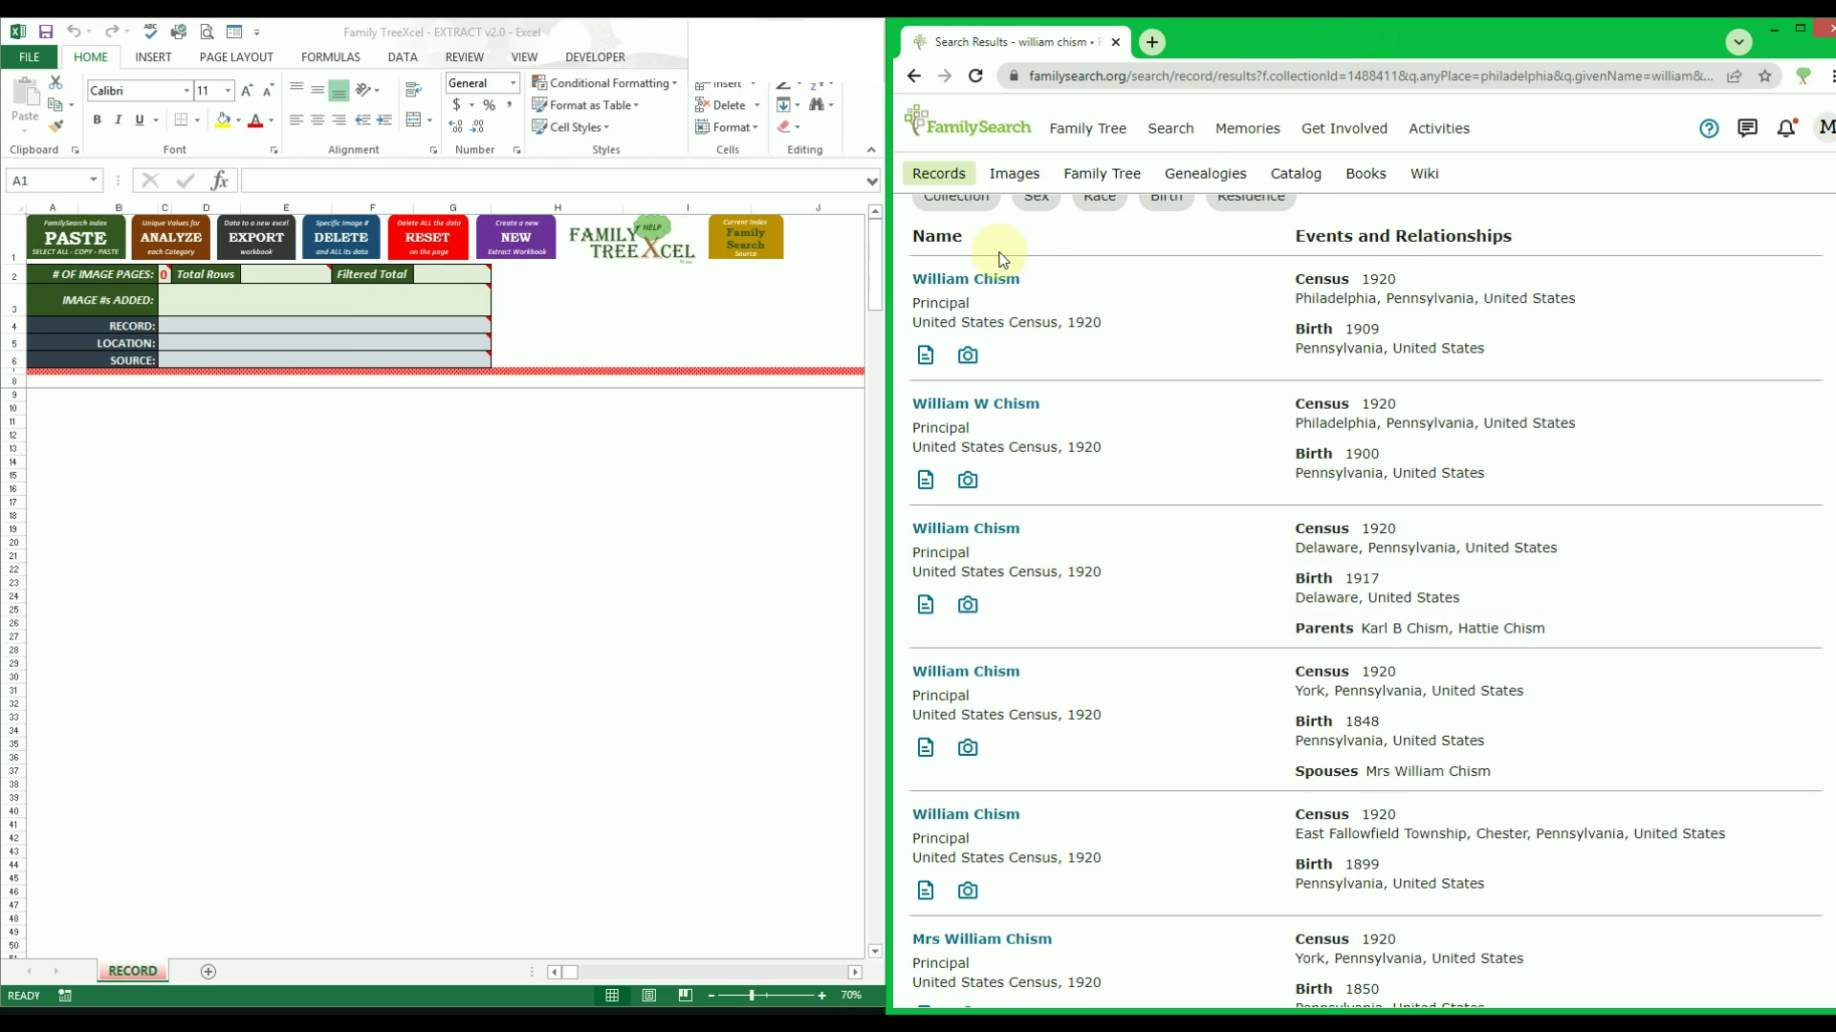
pyautogui.click(972, 355)
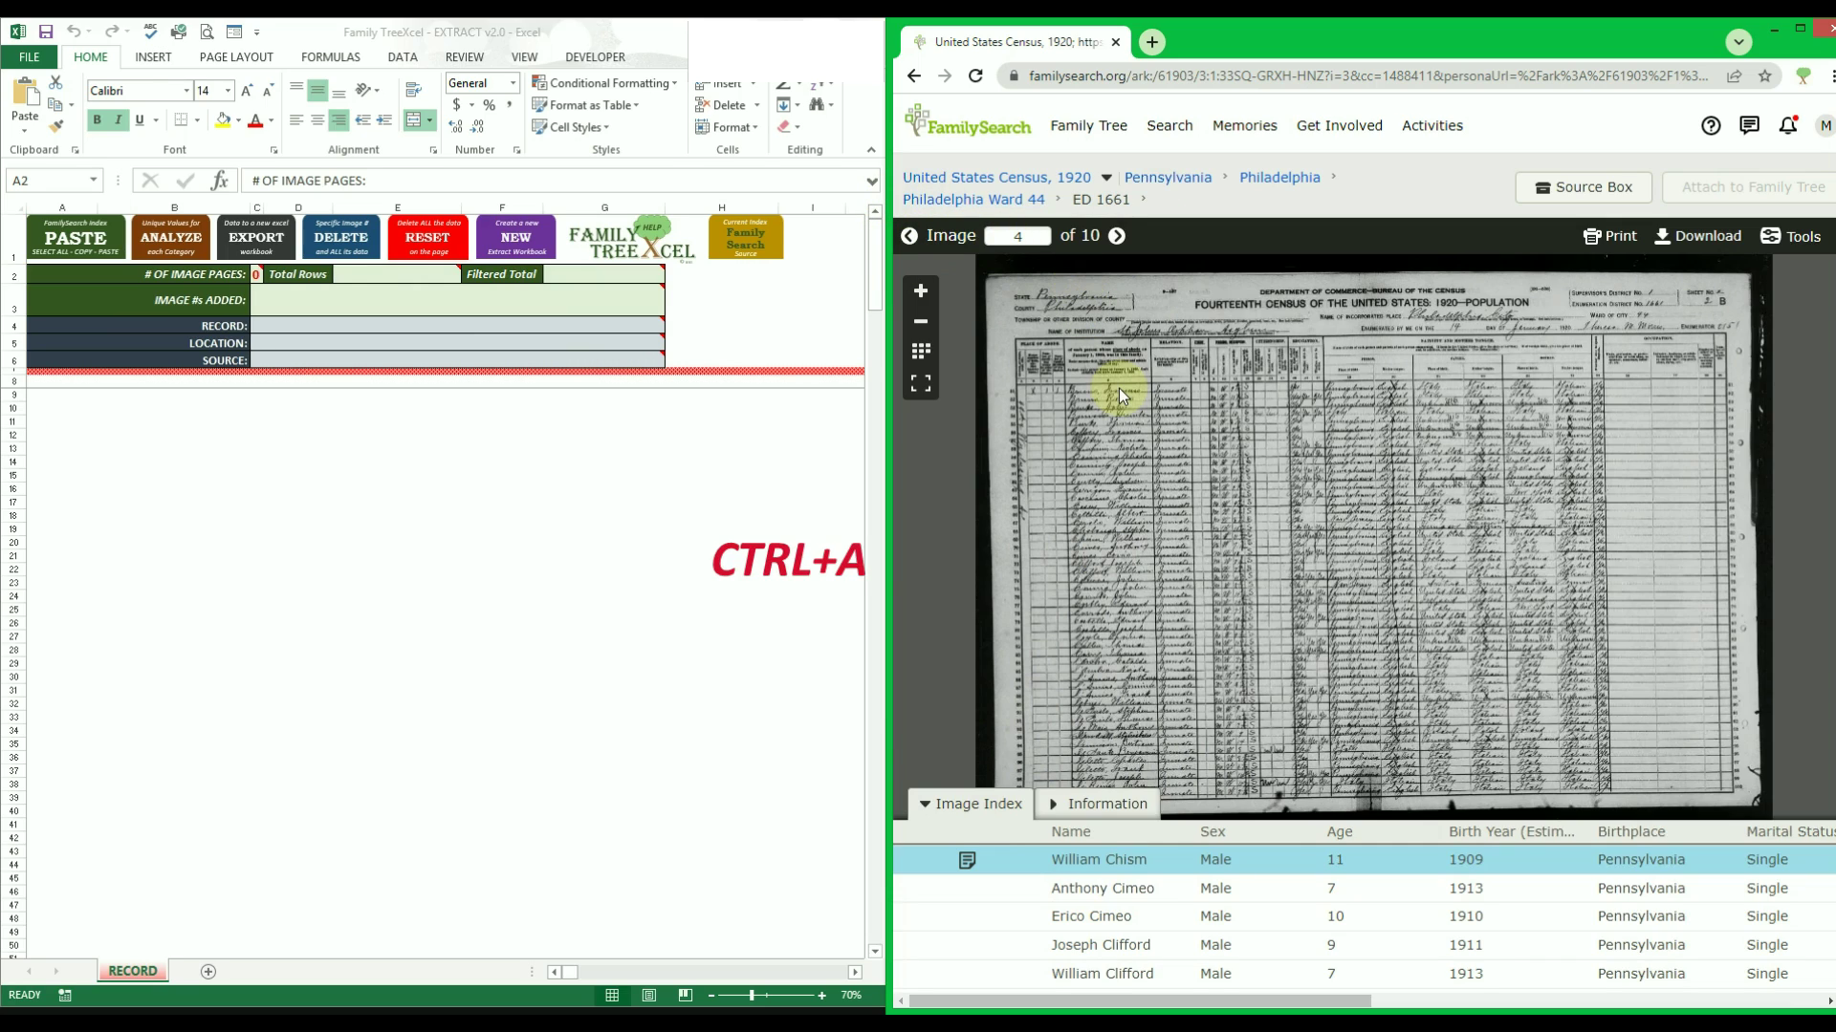
# Select all the text on the 1920 census image 4 page.
pyautogui.hotkey('ctrl', 'a')
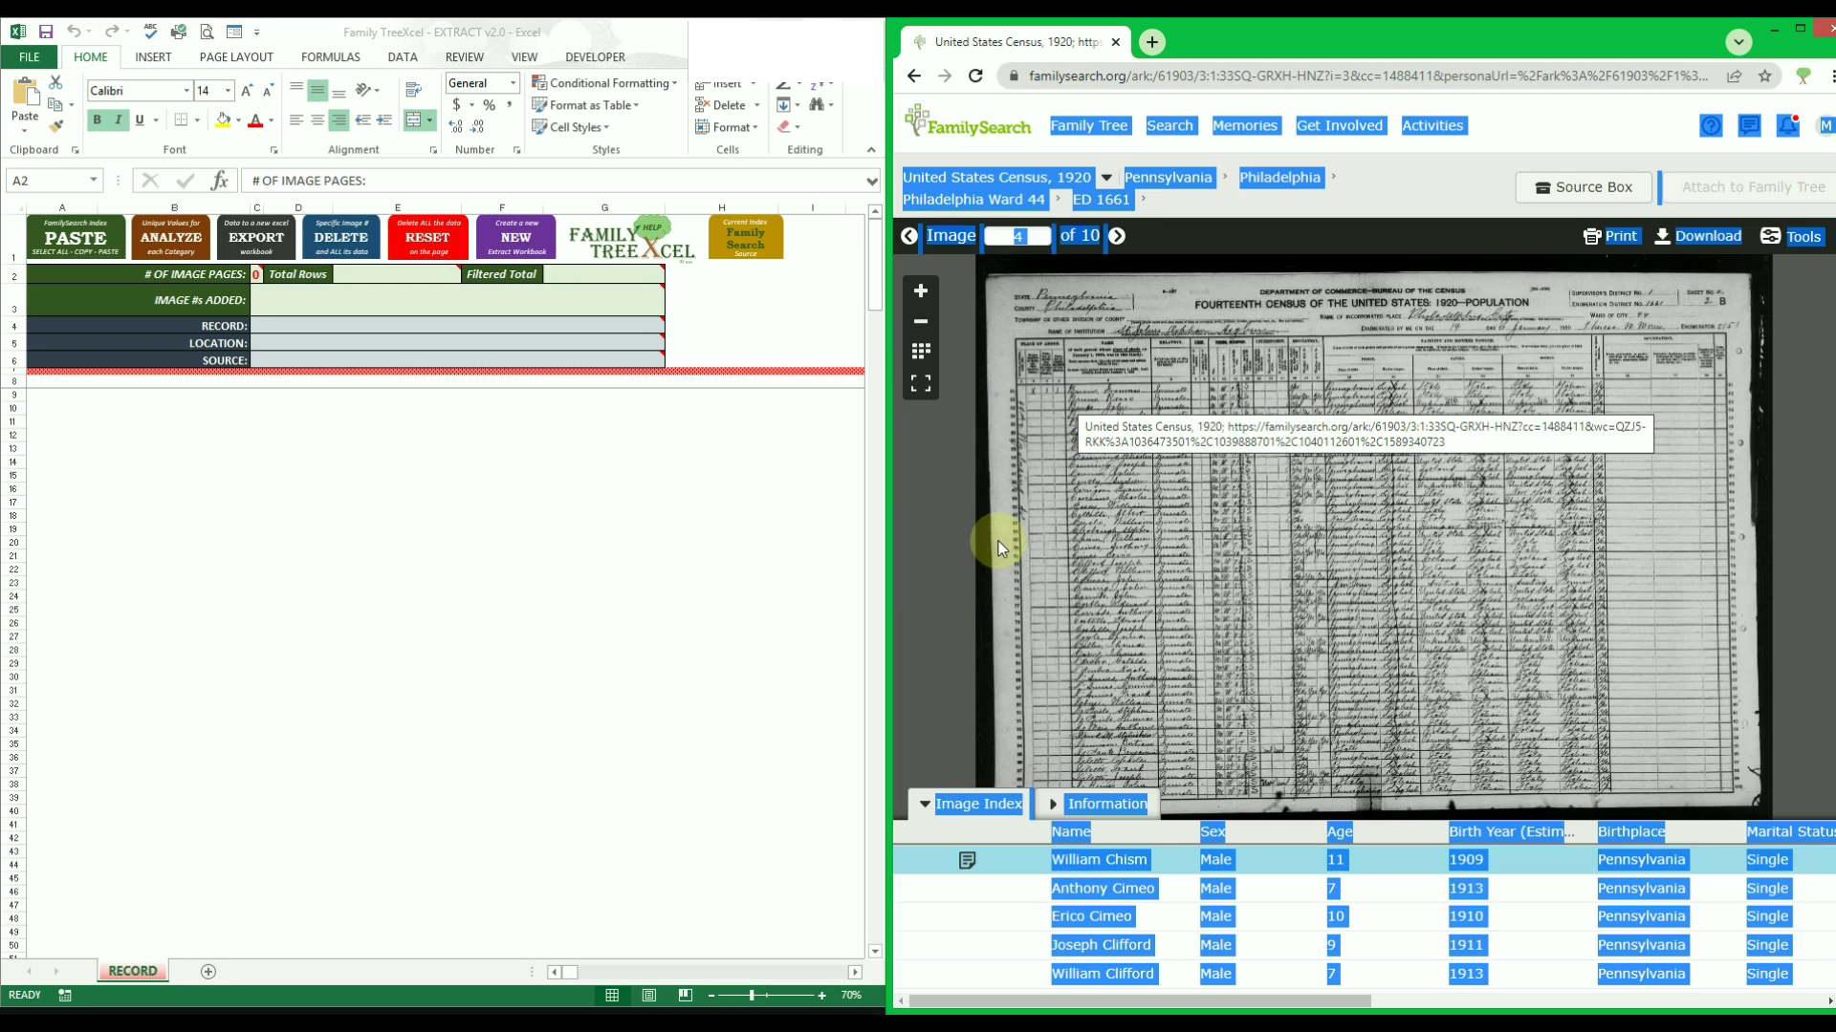
# Copy census image 4's page and paste its 50 indexed rows into the workbook.
pyautogui.hotkey('ctrl', 'c')
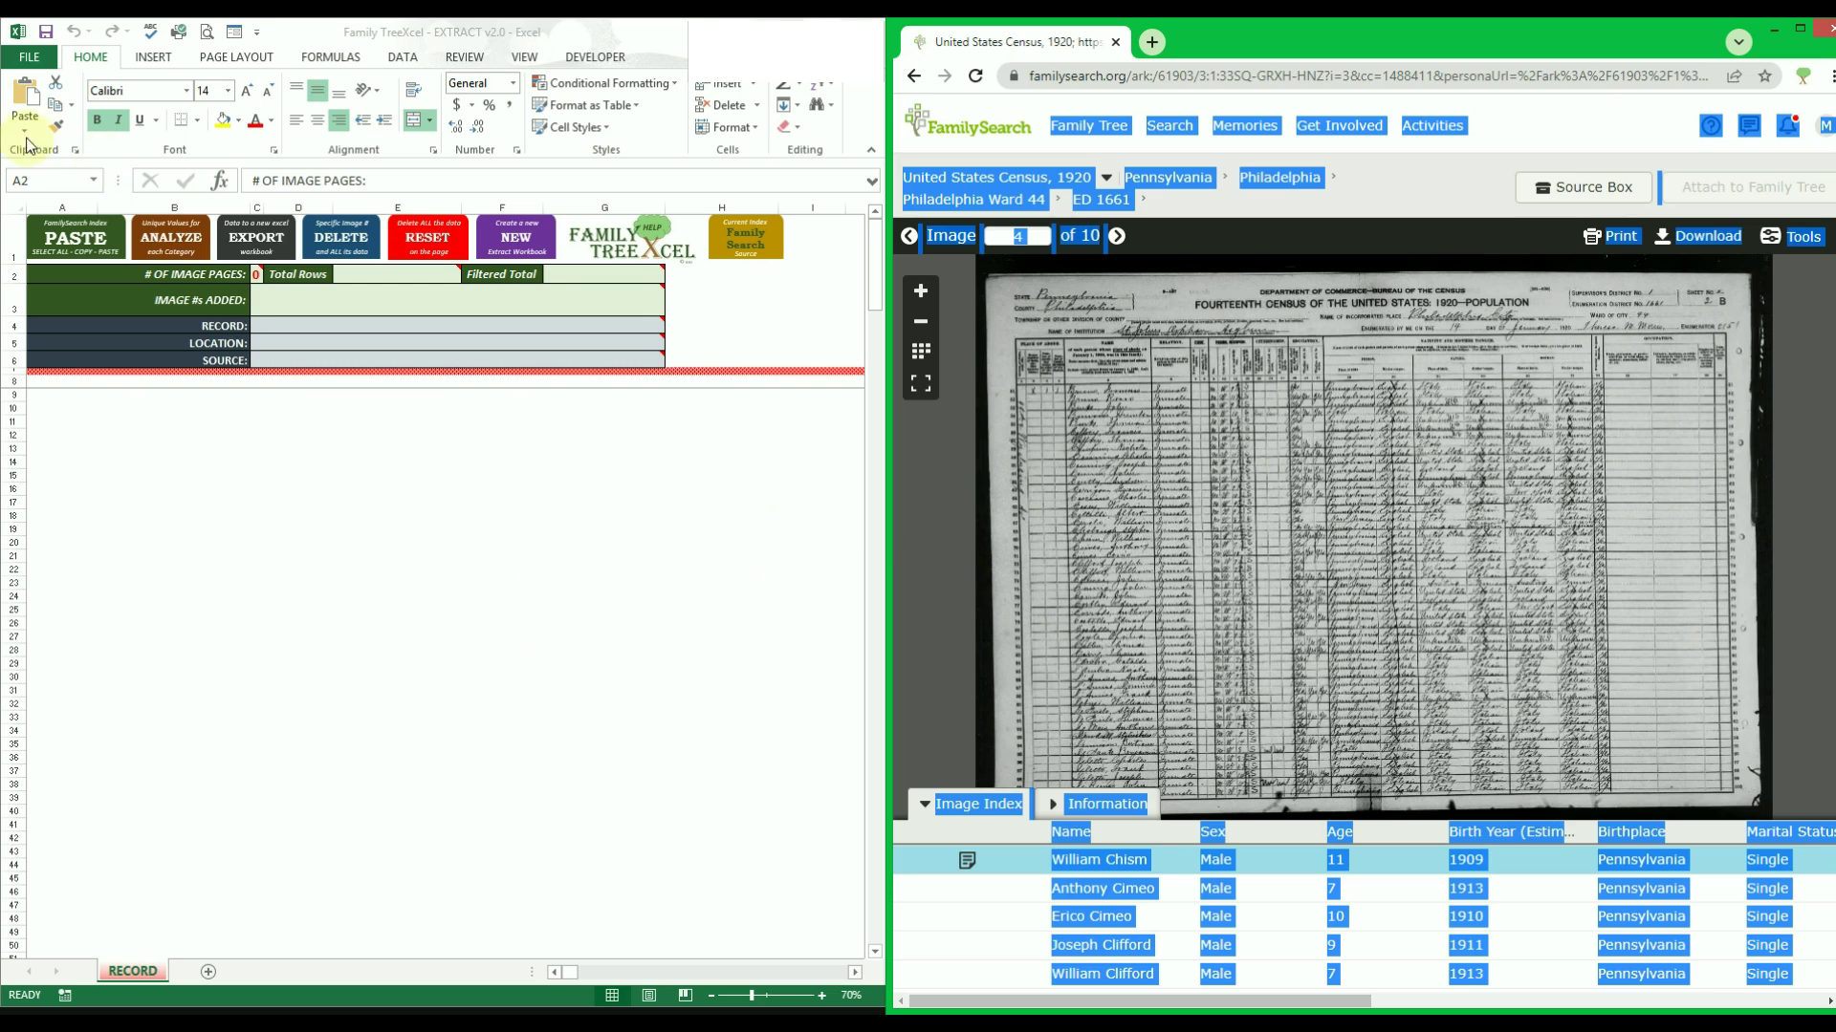
pyautogui.click(102, 250)
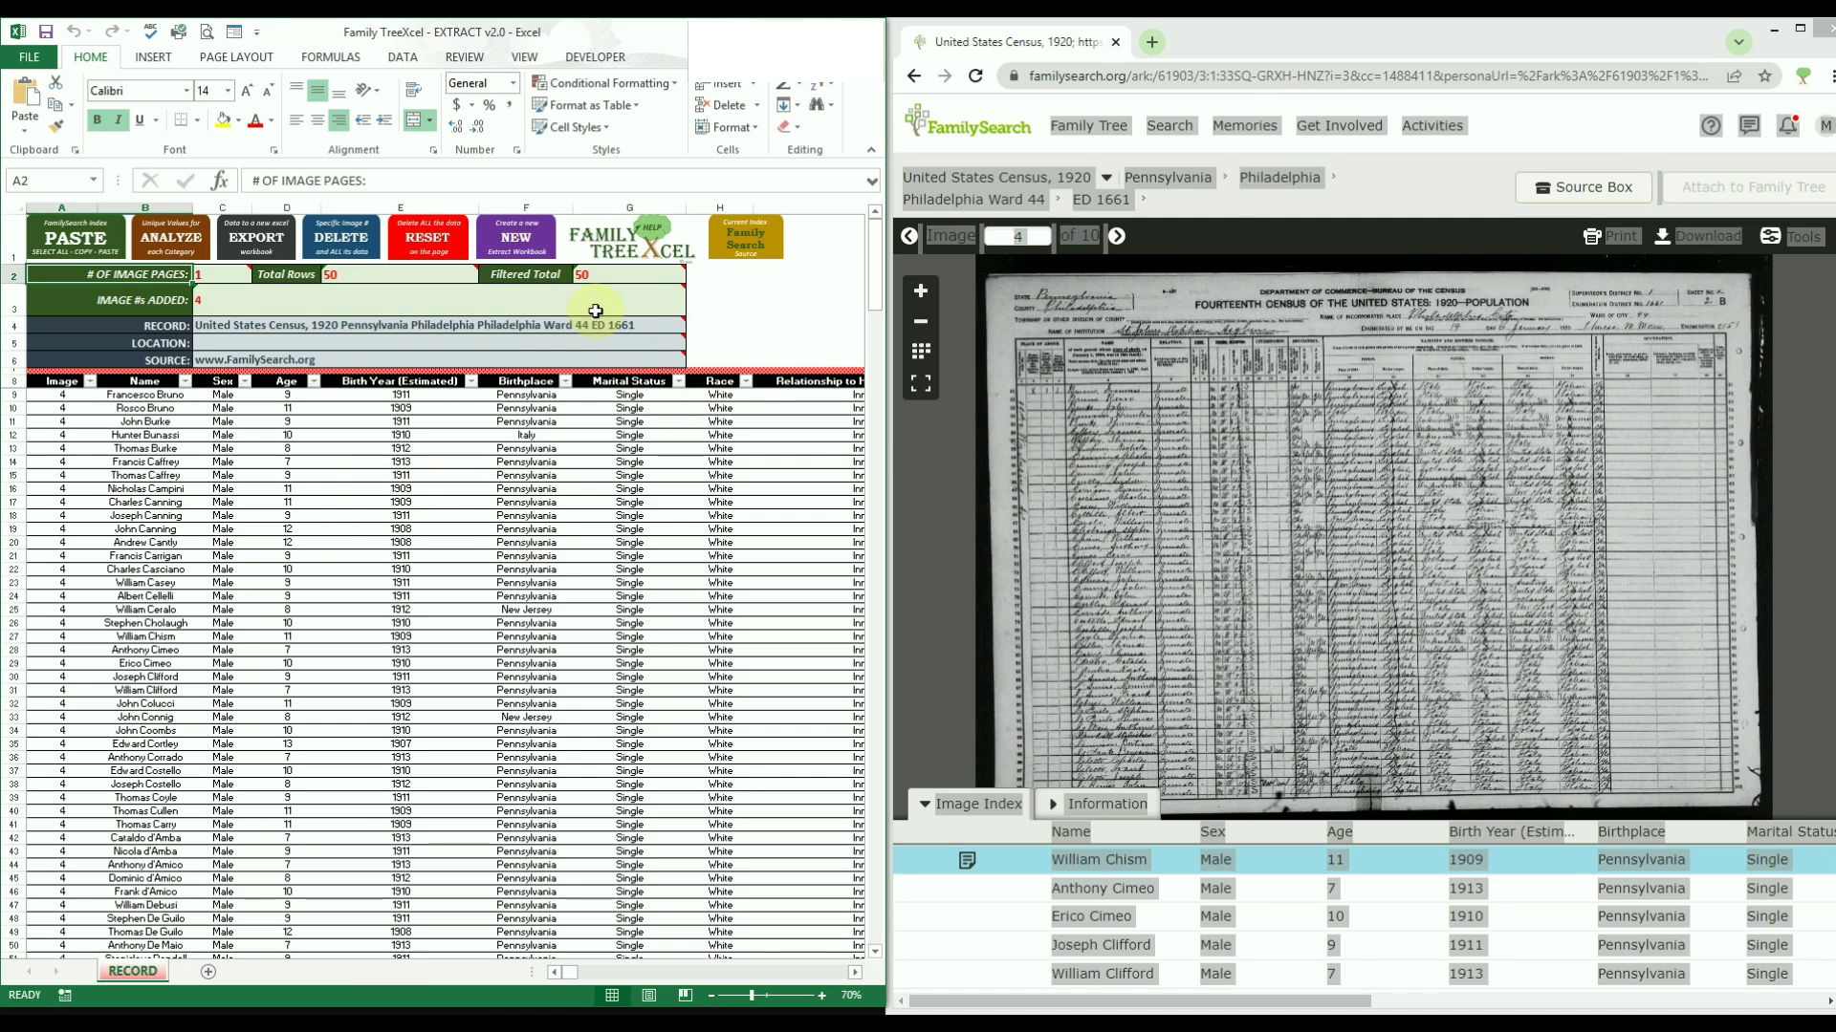
pyautogui.scroll(-5, 304, 590)
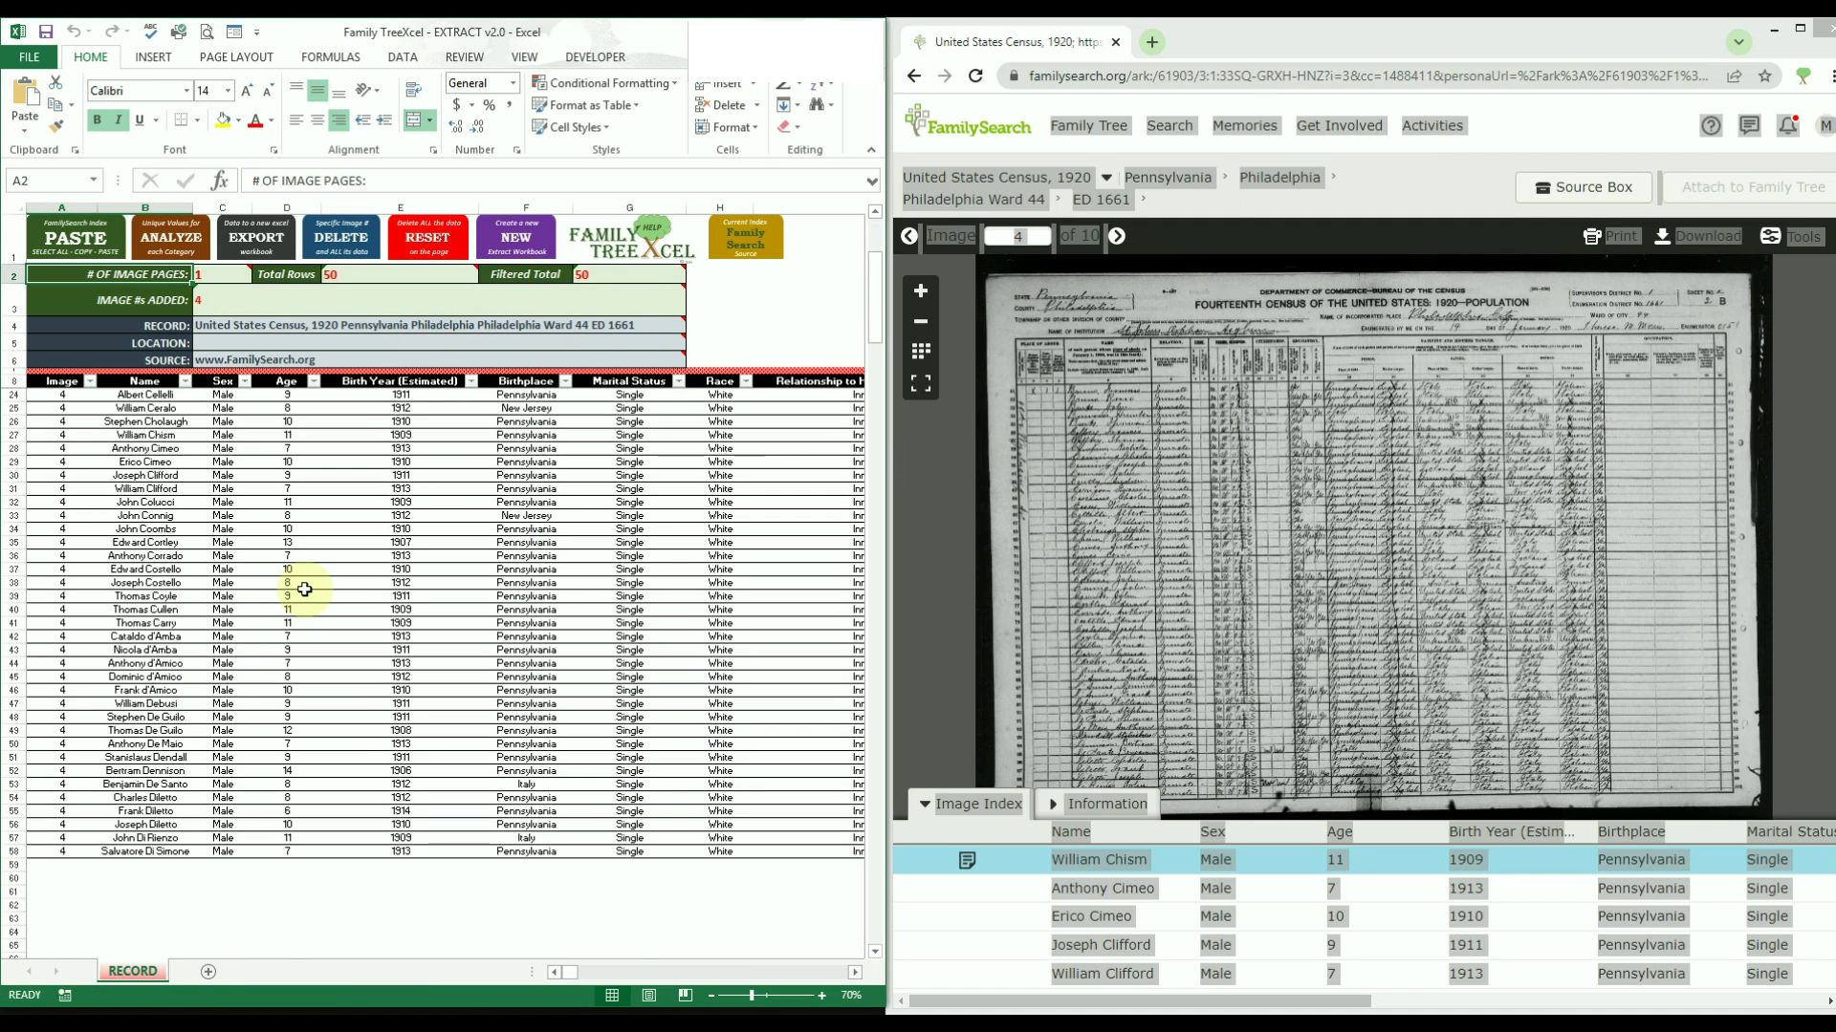
pyautogui.scroll(5, 304, 589)
pyautogui.hscroll(6, 469, 587)
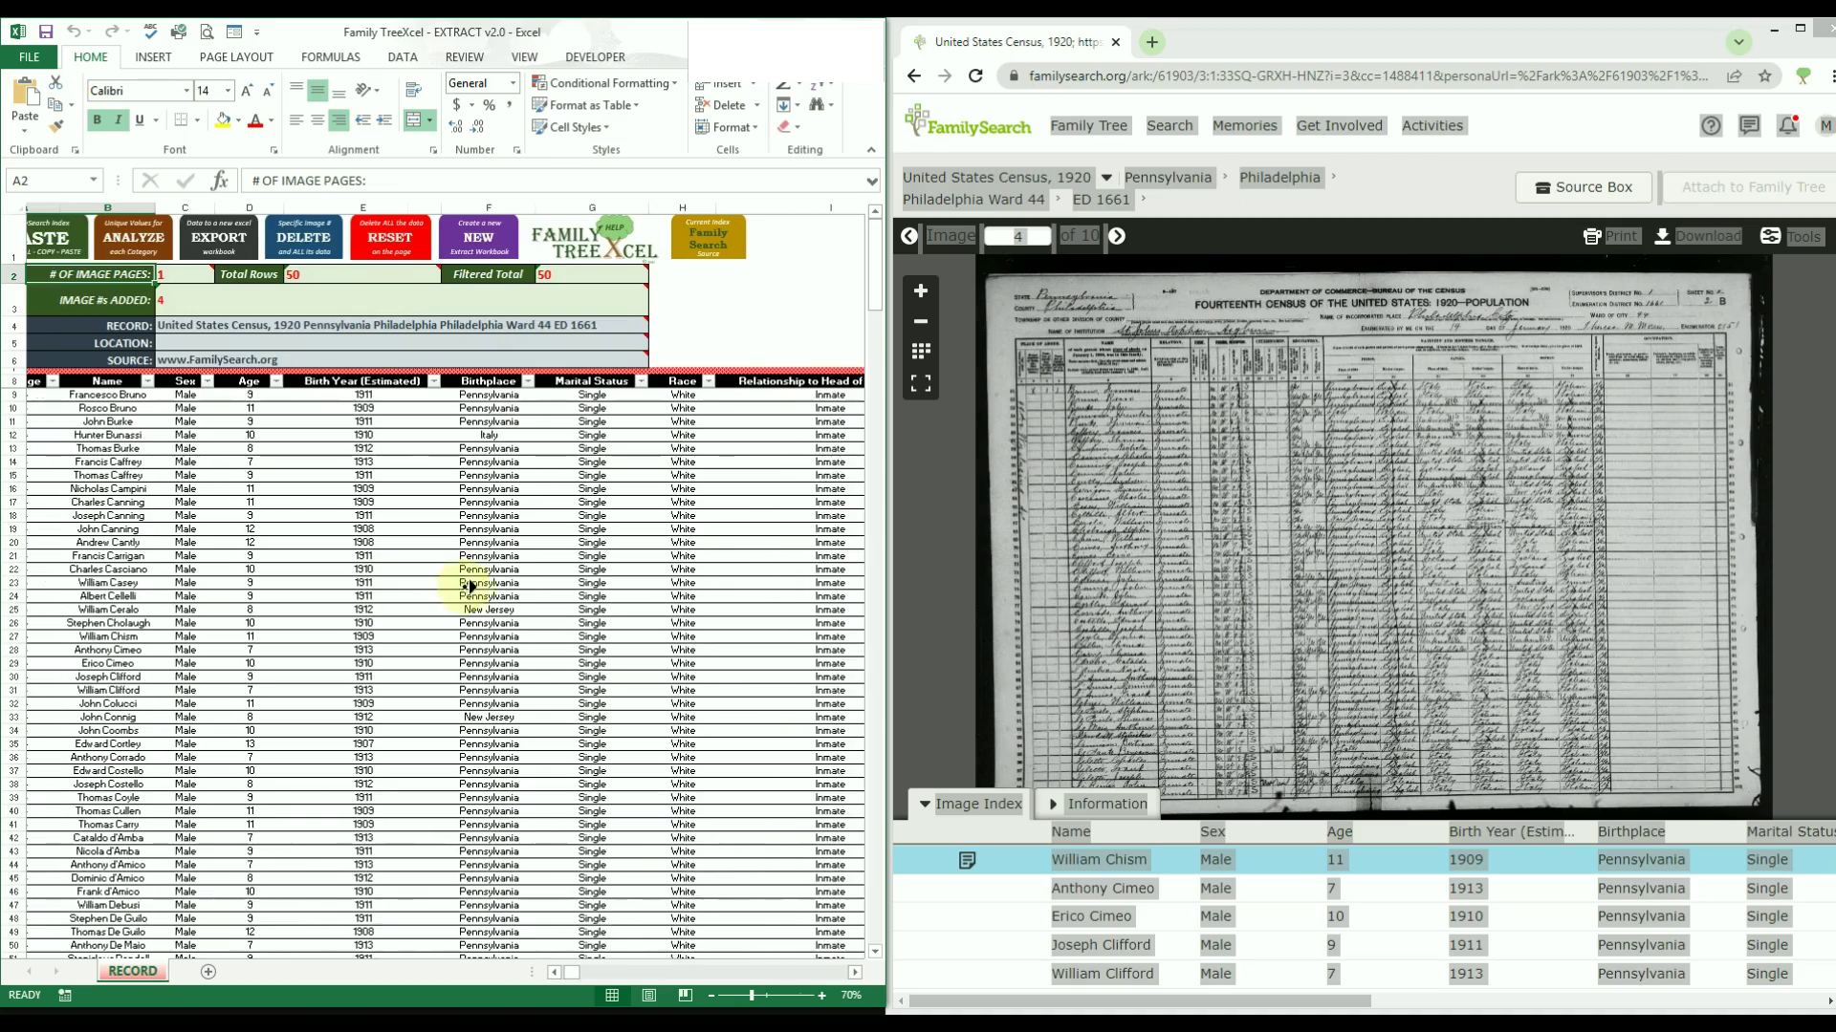
pyautogui.hscroll(-6, 478, 587)
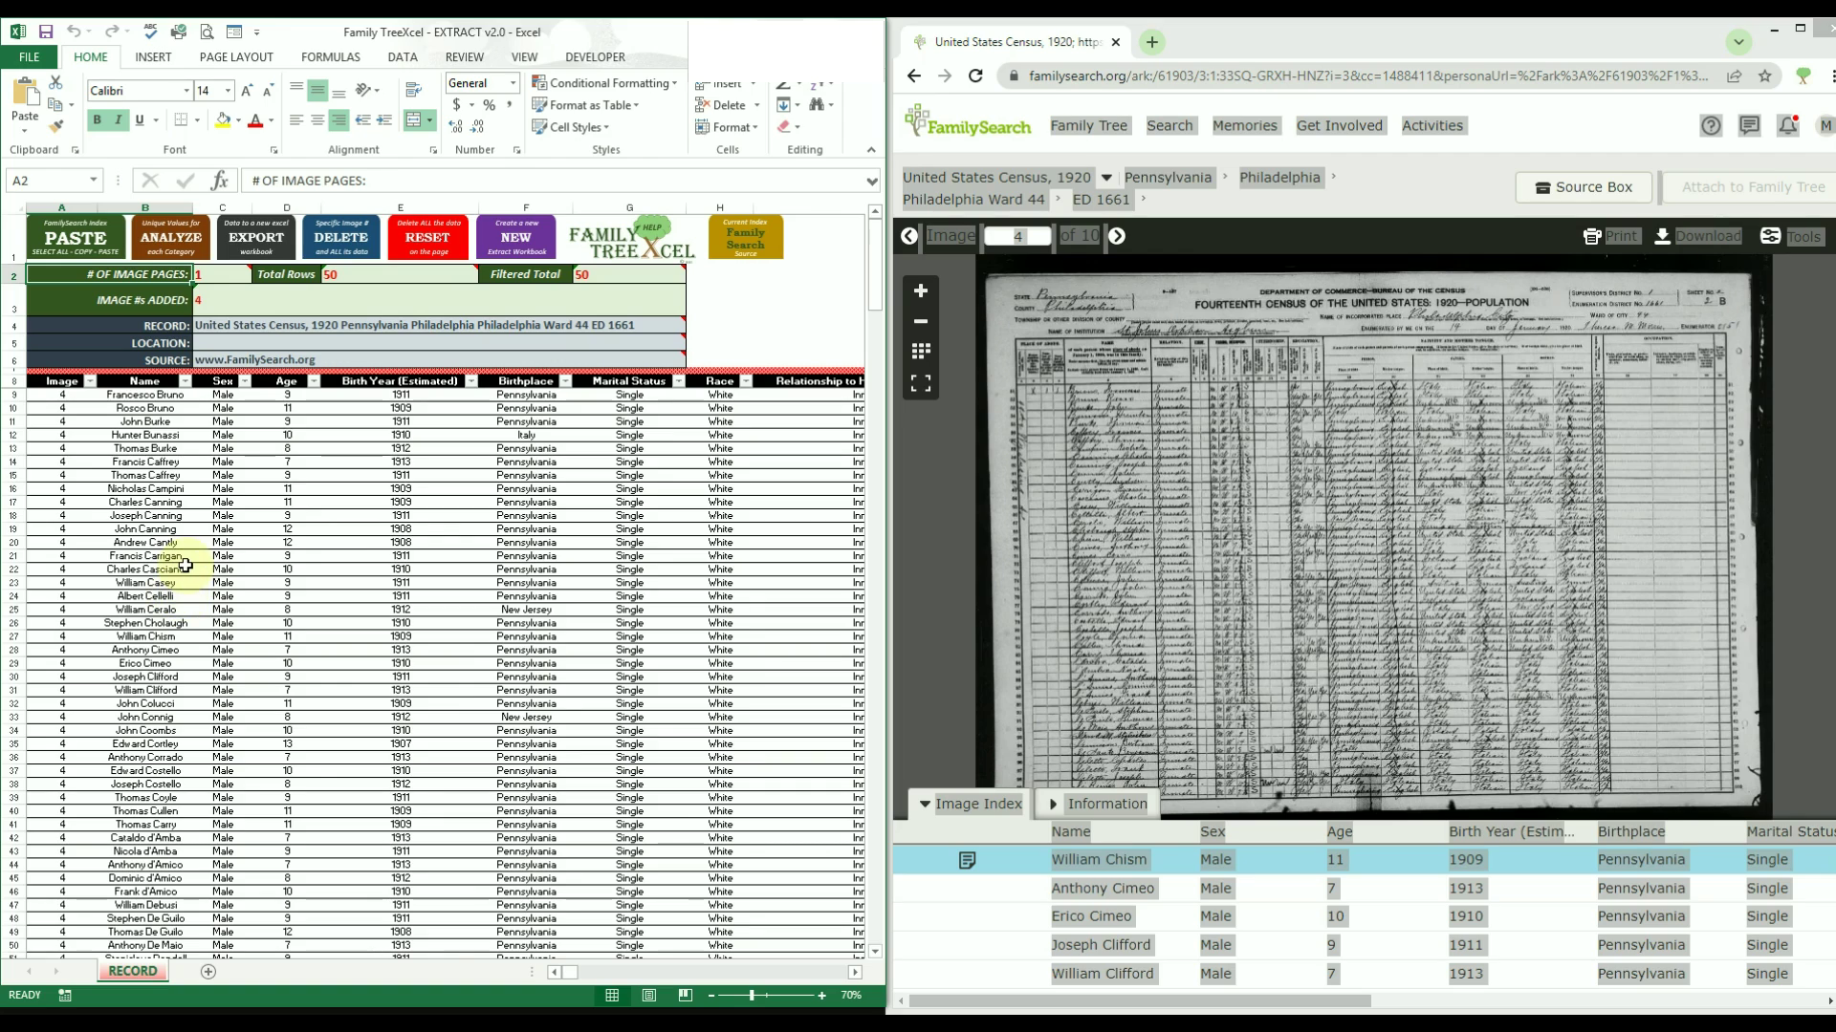
# Move the location text from RECORD (C4) into LOCATION (C5), leaving 'United States Census, 1920'.
pyautogui.click(451, 328)
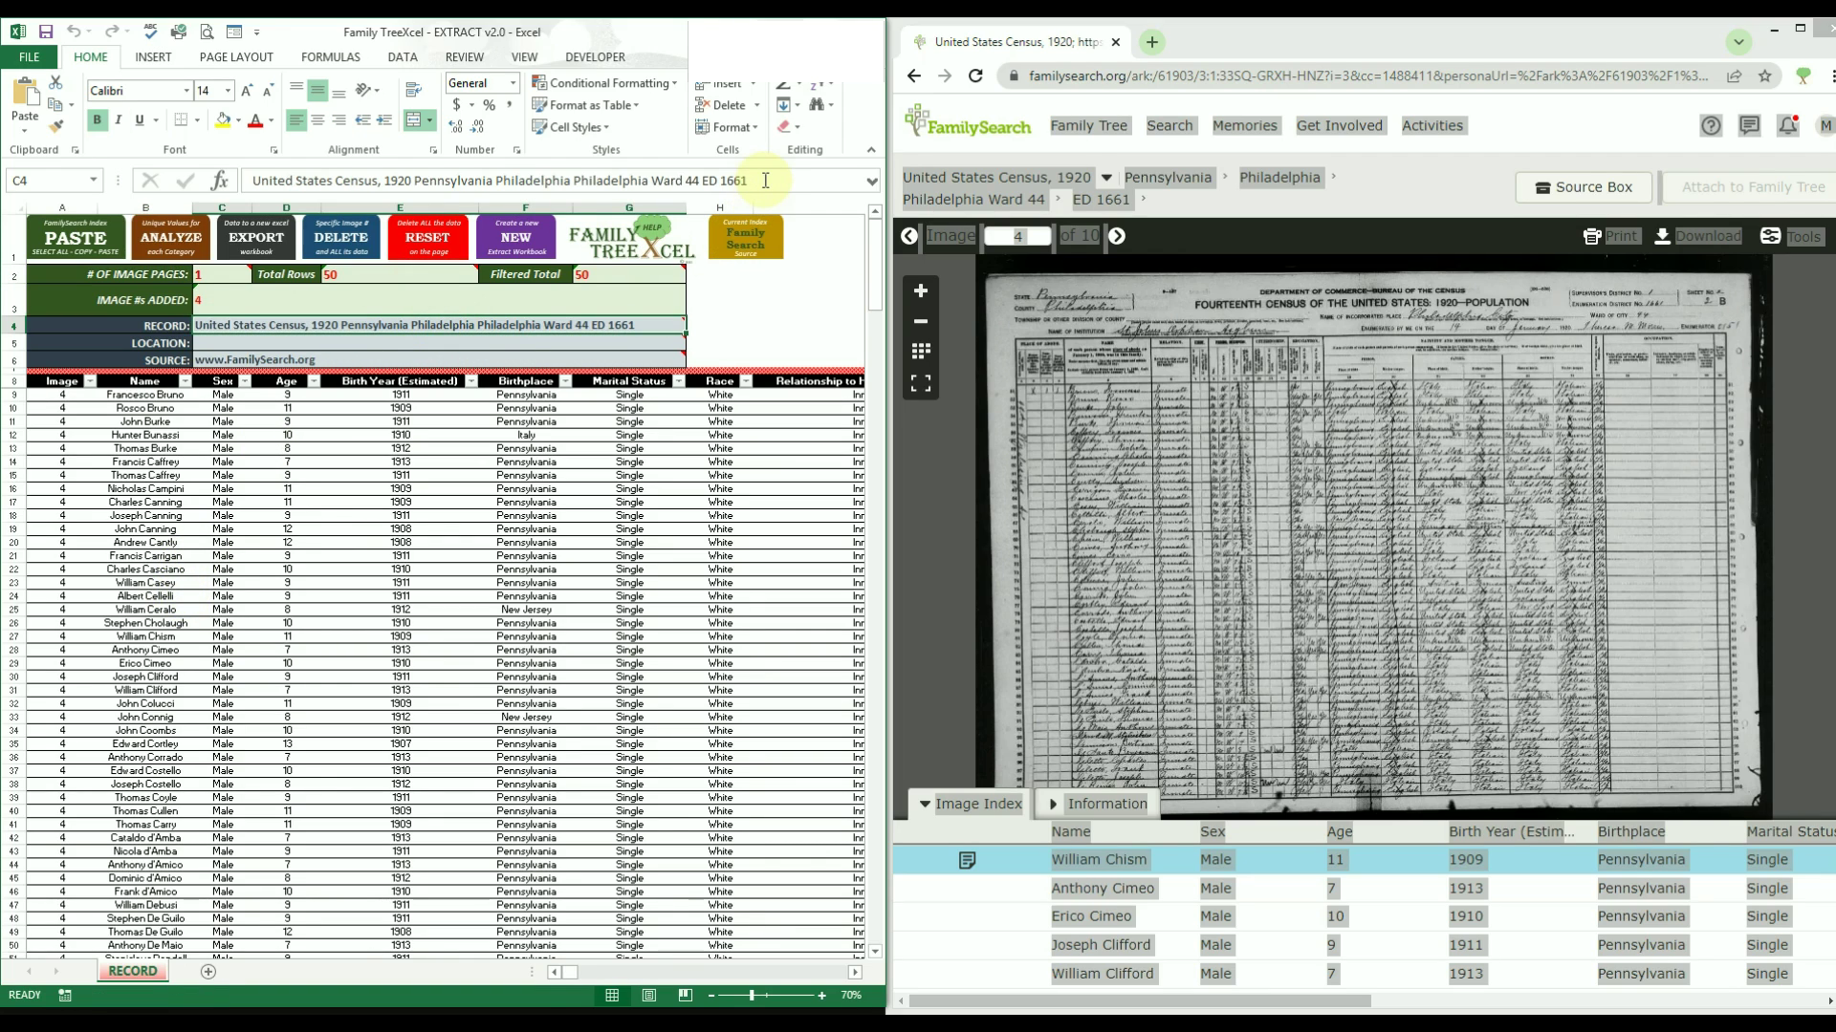
pyautogui.moveTo(675, 182); pyautogui.dragTo(418, 181)
pyautogui.hotkey('ctrl', 'c')
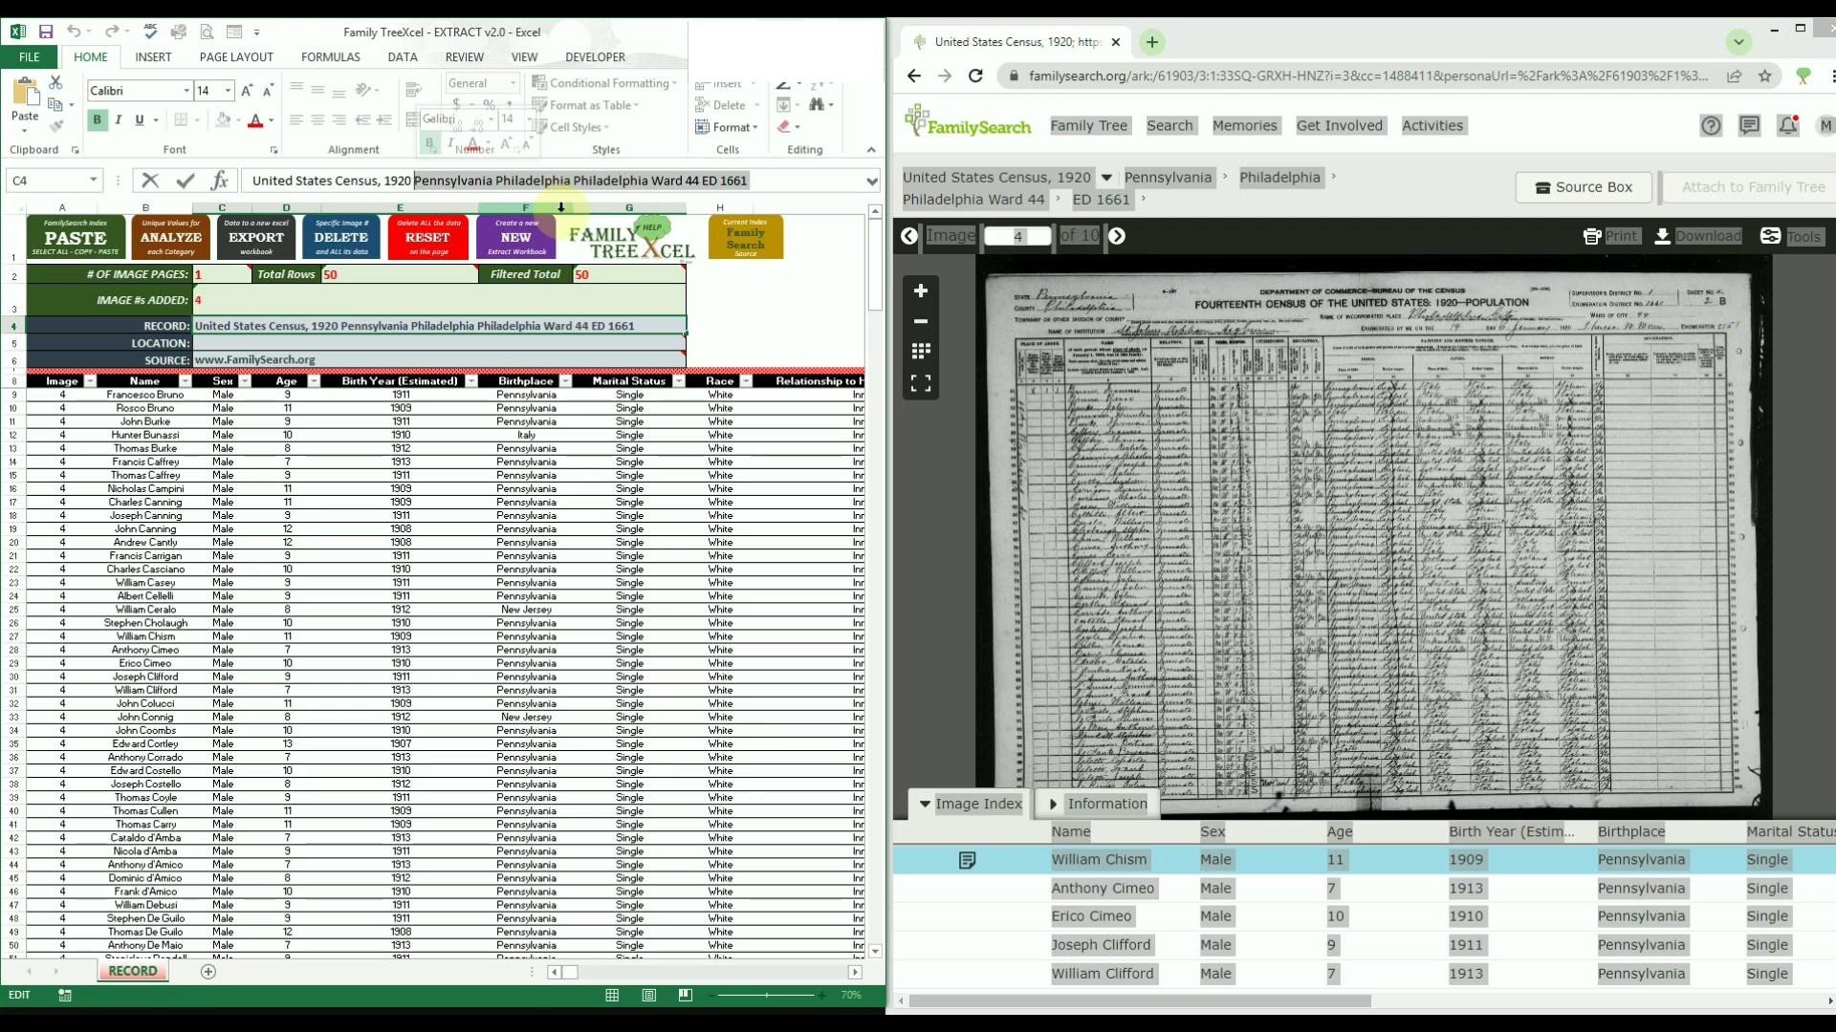
pyautogui.press('BackSpace')
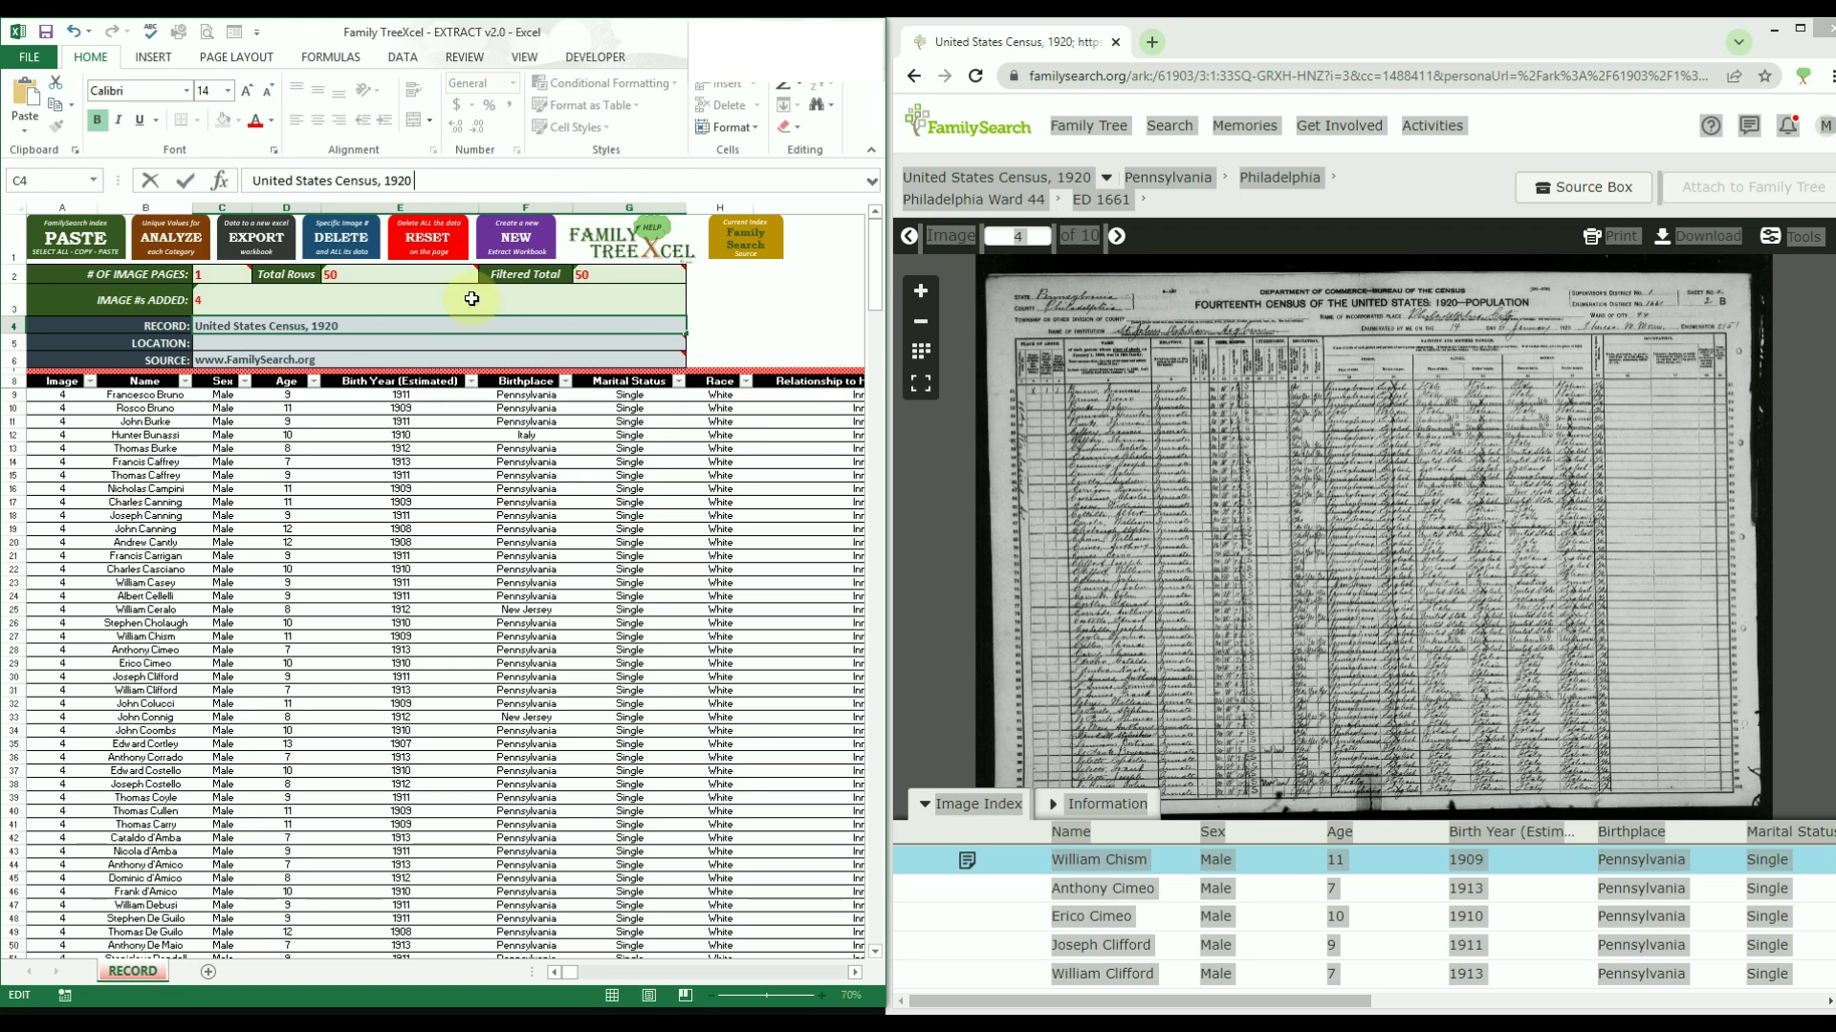
pyautogui.click(386, 345)
pyautogui.click(324, 185)
pyautogui.hotkey('ctrl', 'v')
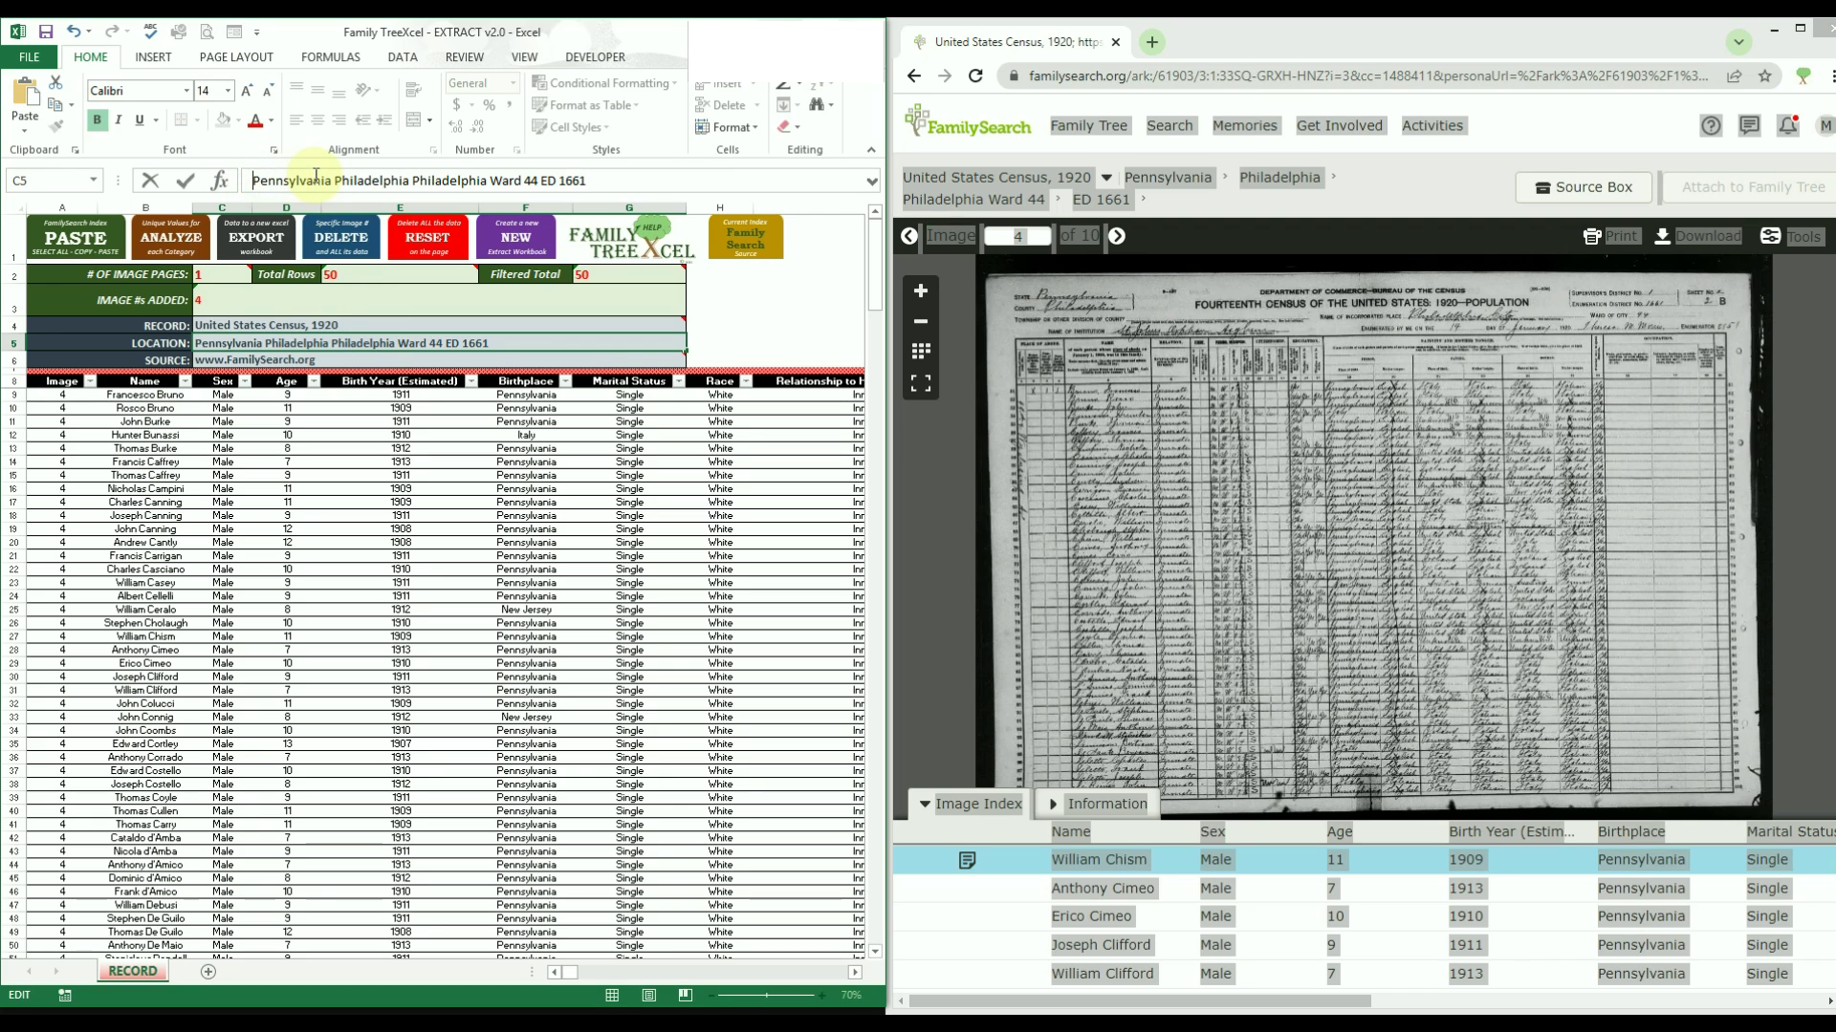
pyautogui.press('Return')
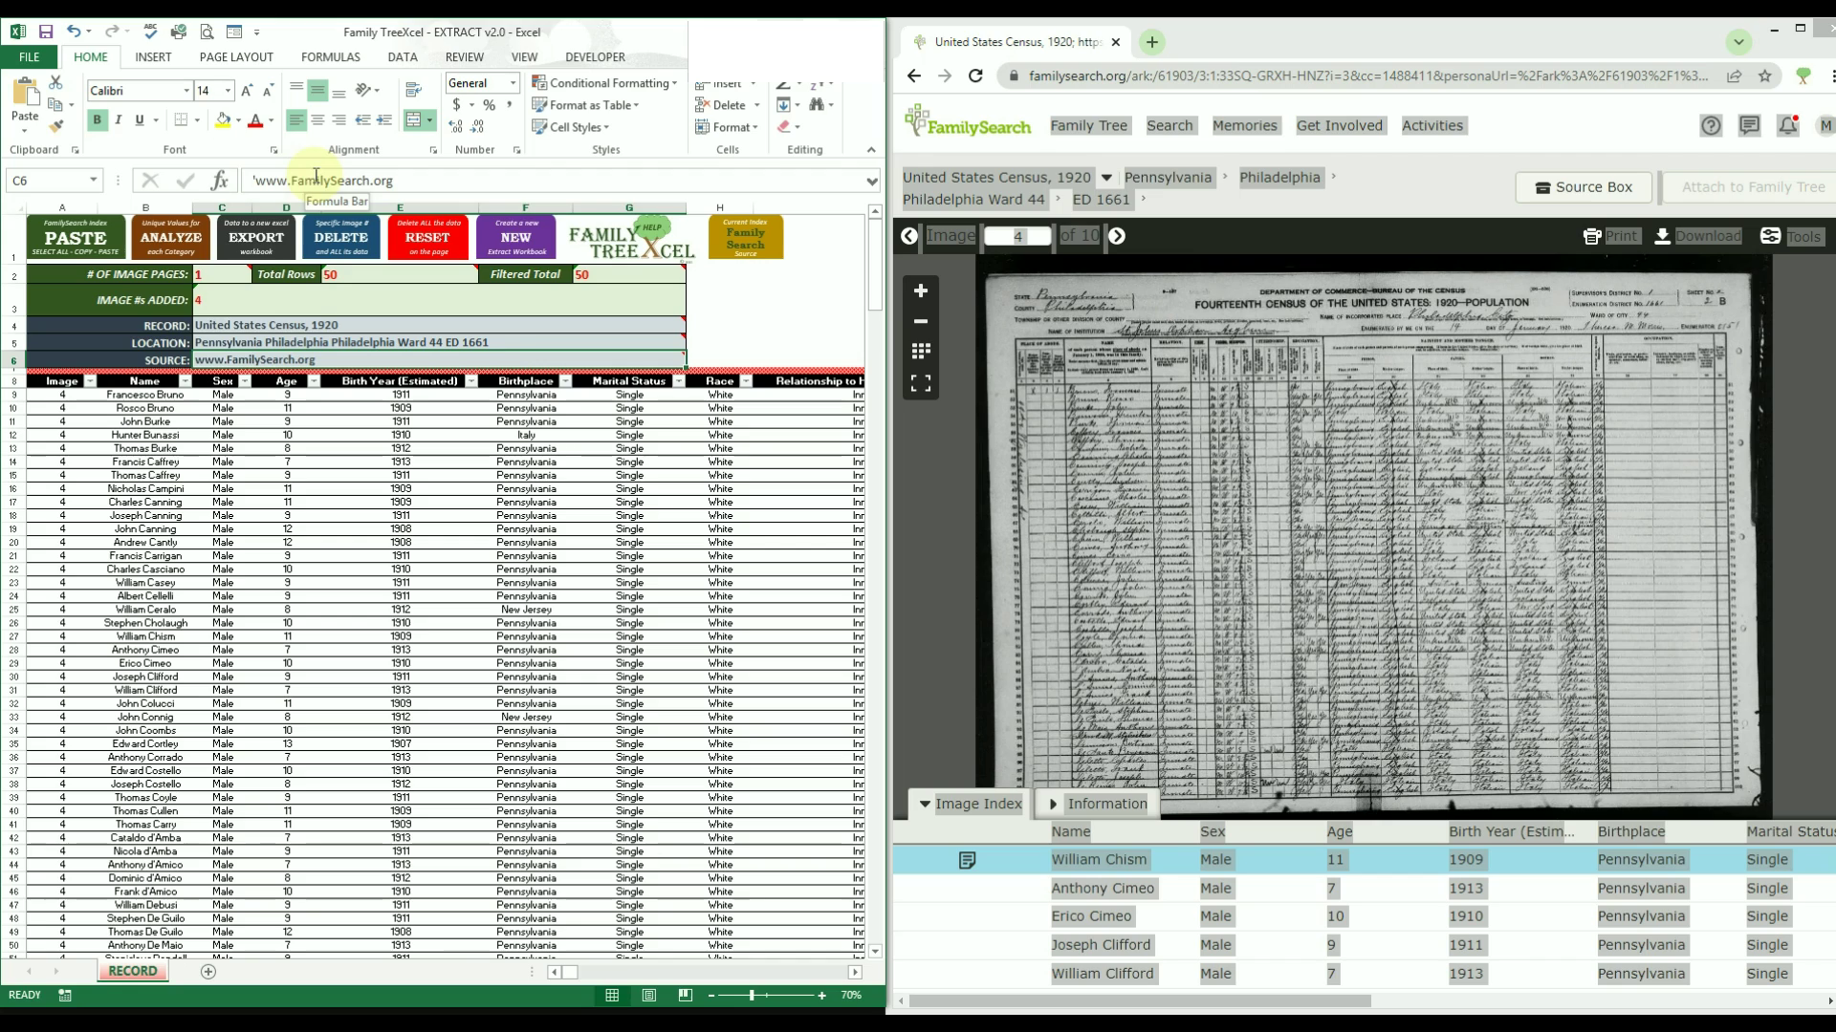
pyautogui.moveTo(495, 356)
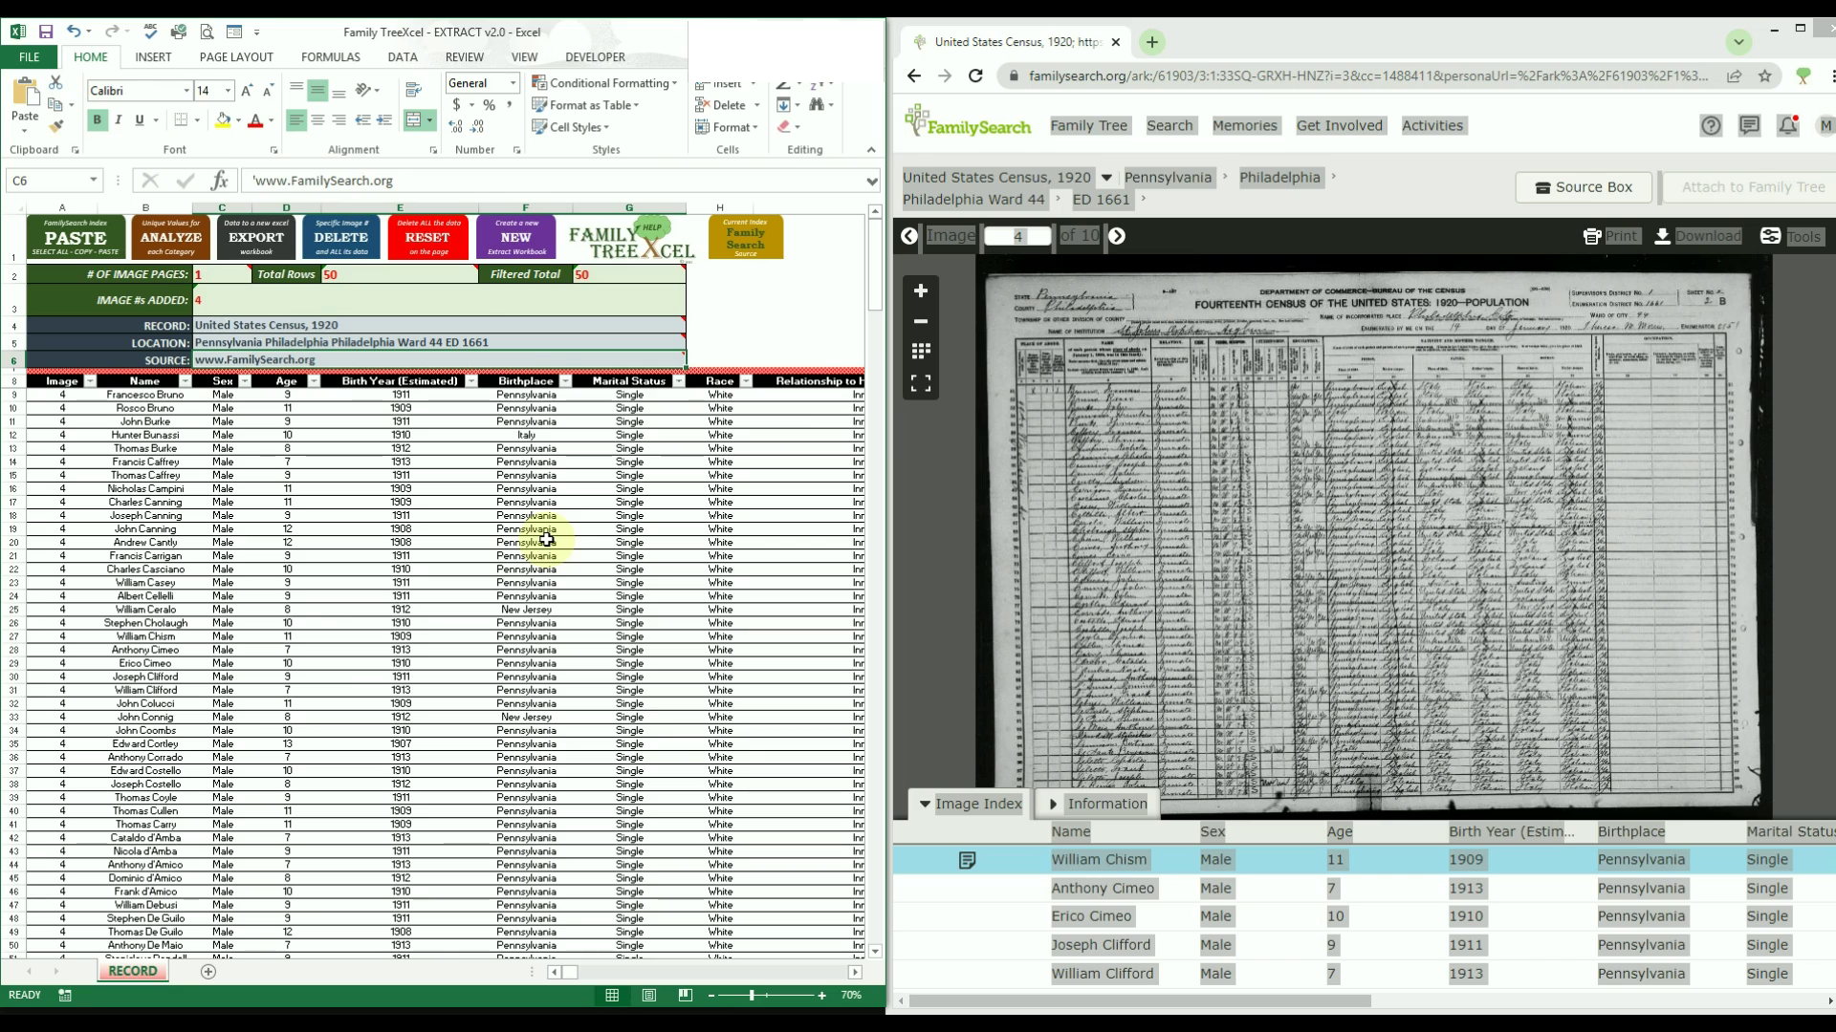
pyautogui.click(1319, 40)
pyautogui.hotkey('ctrl', 'a')
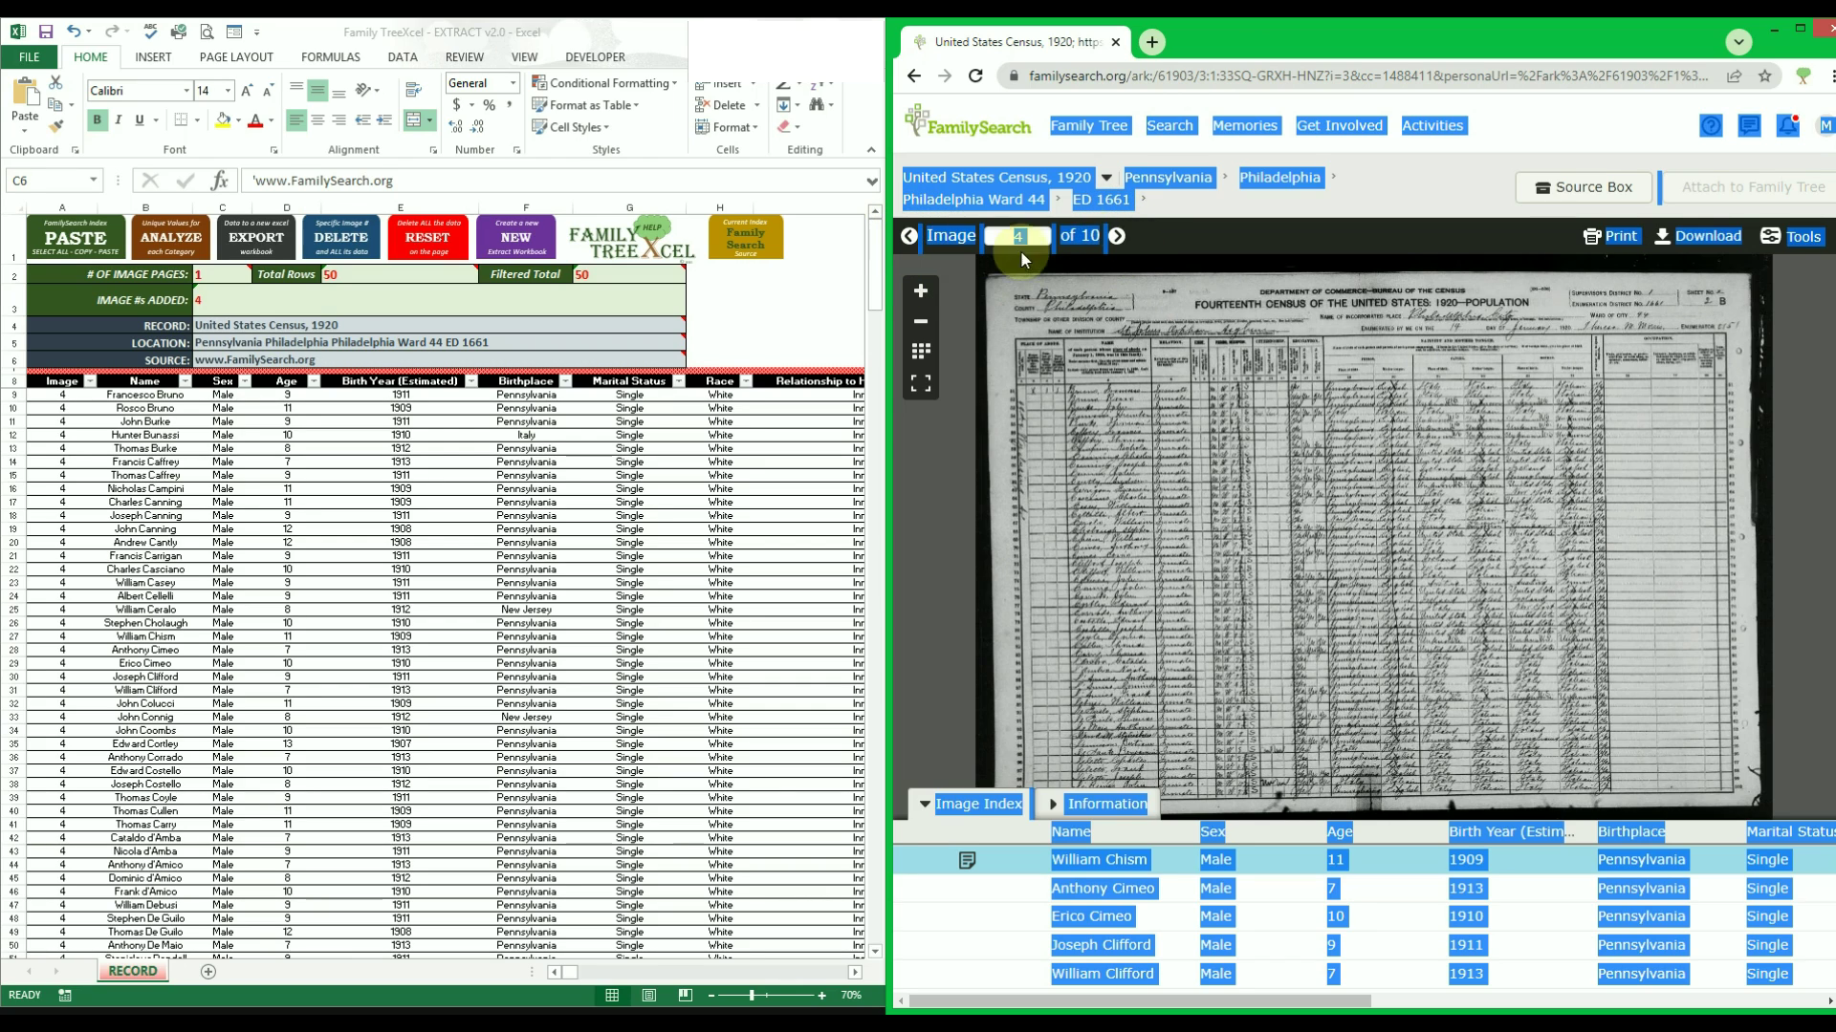
# Advance to census image 5 and add its index, bringing the workbook to 100 rows.
pyautogui.click(1119, 236)
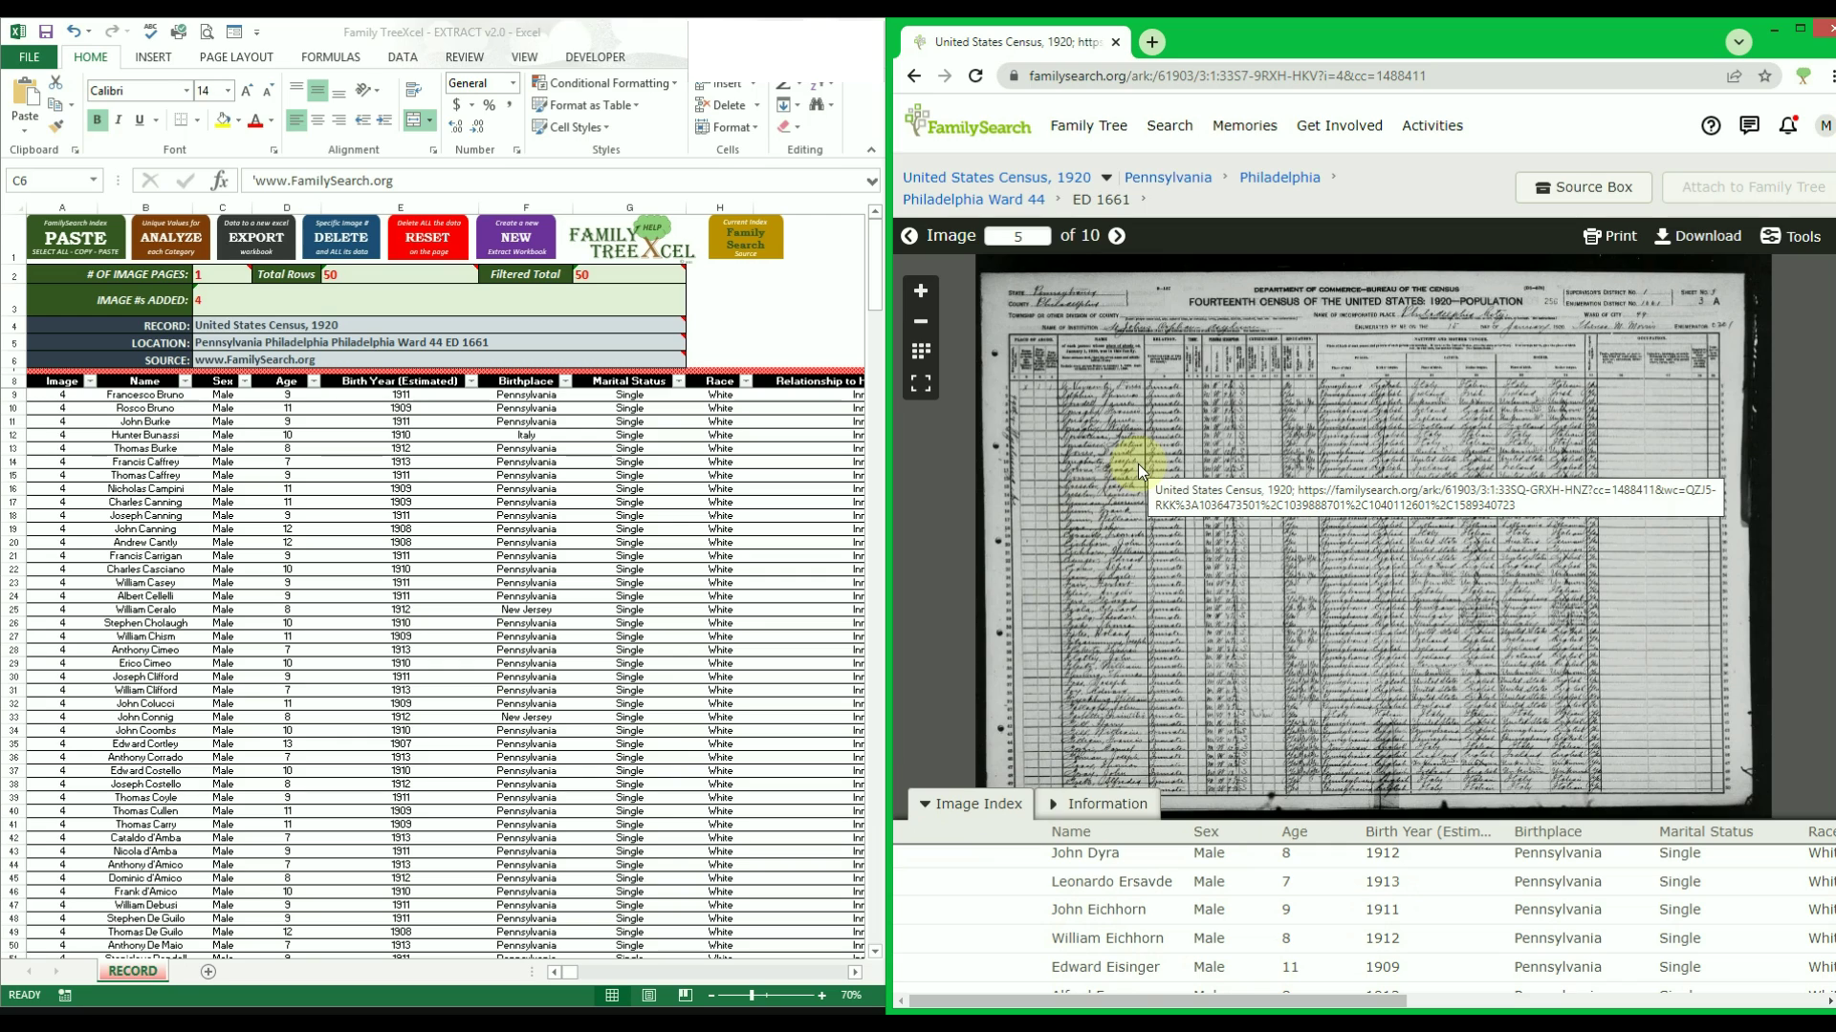
pyautogui.hotkey('ctrl', 'a')
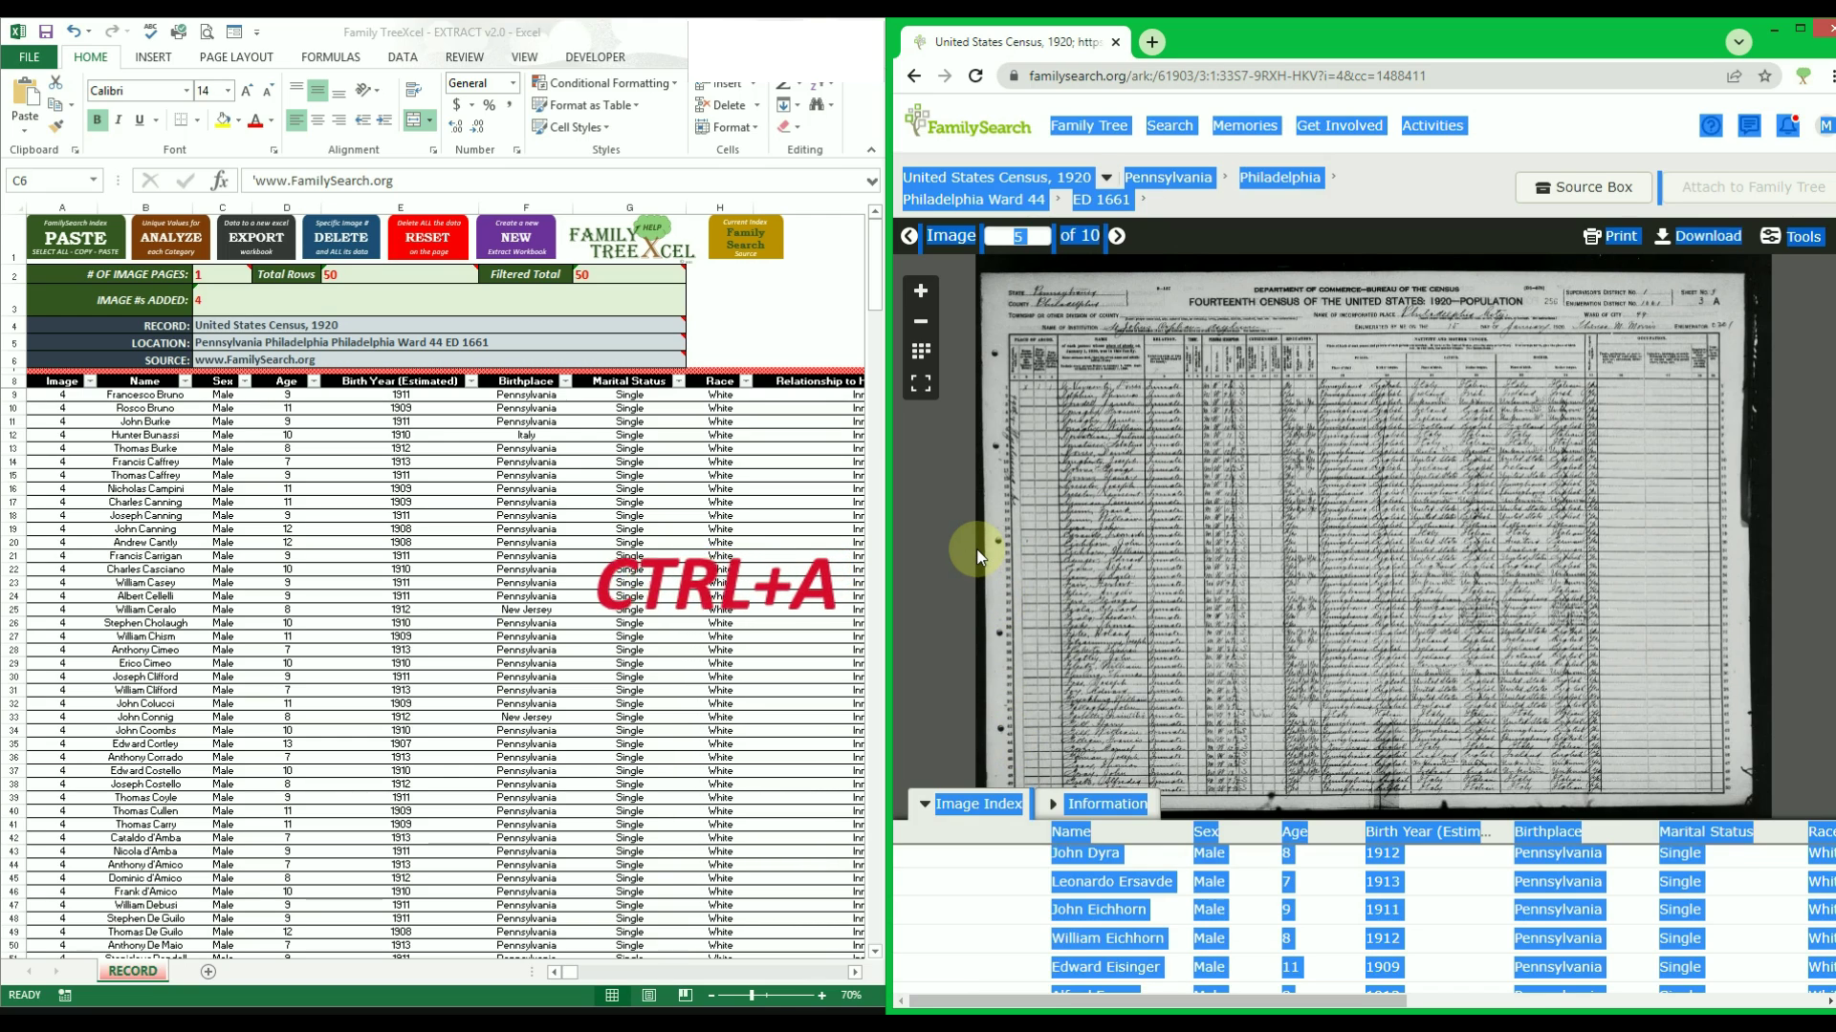
pyautogui.hotkey('ctrl', 'c')
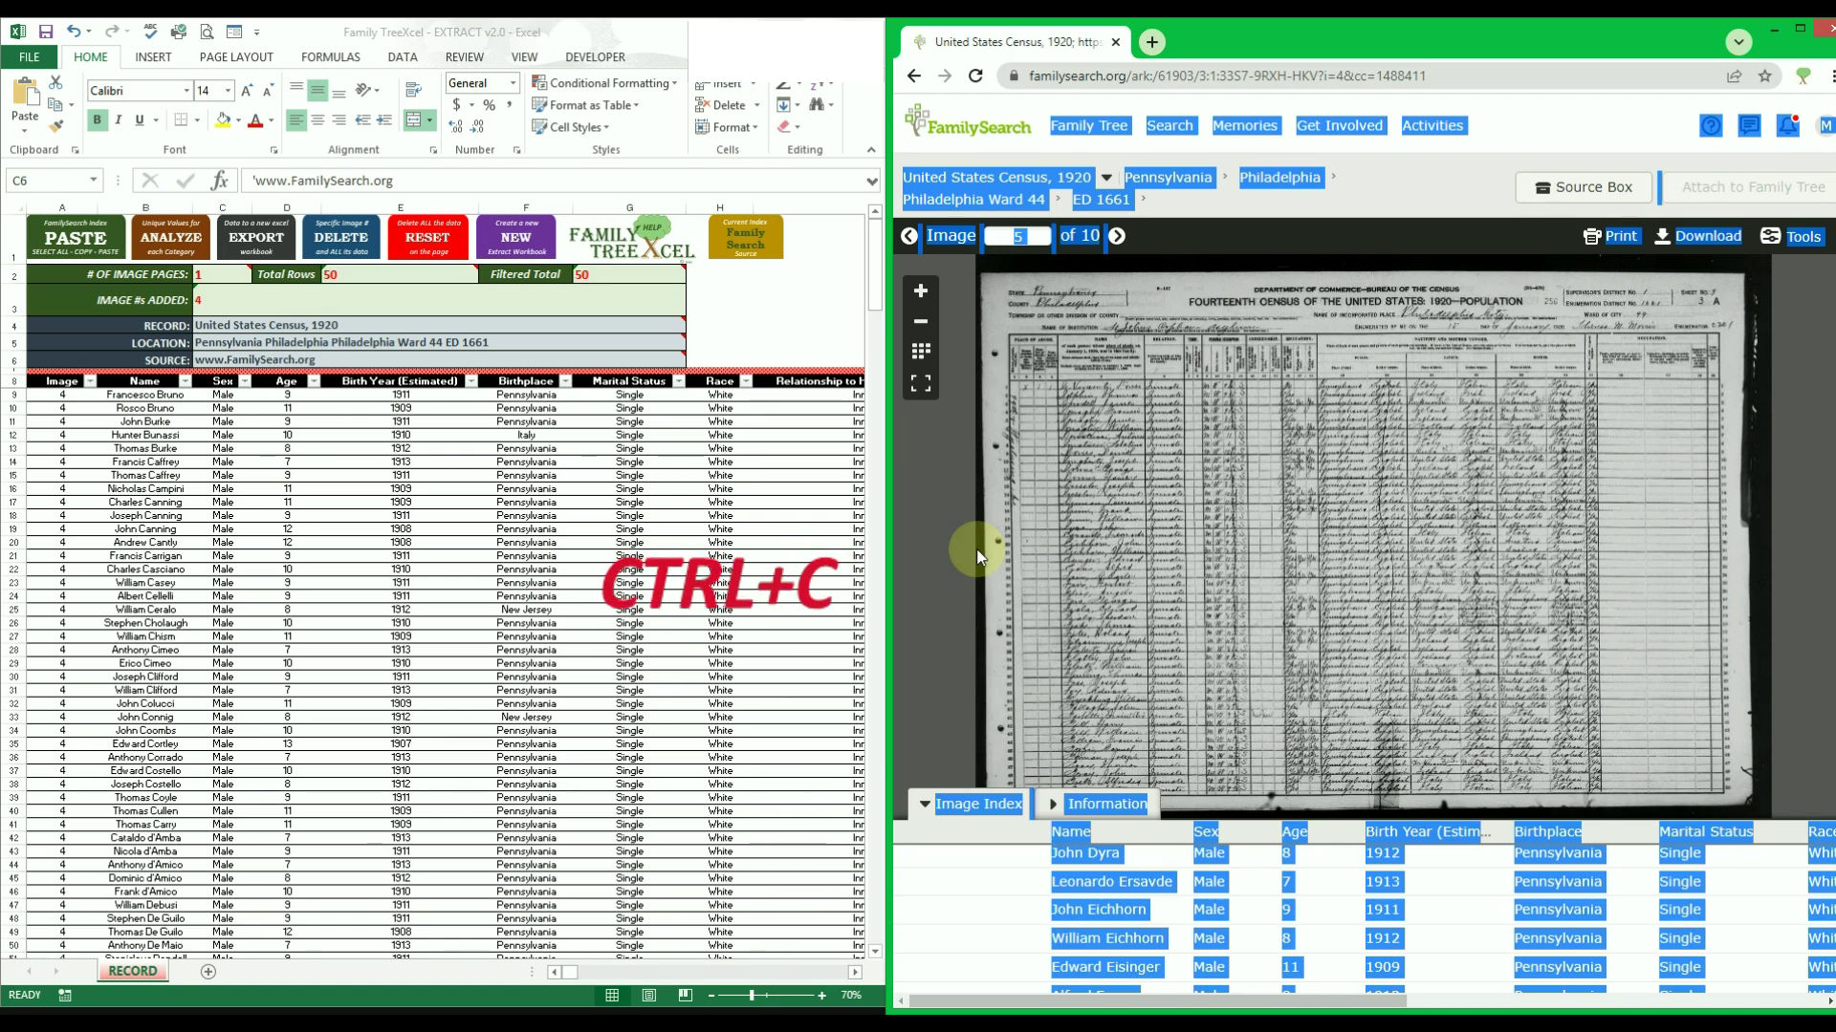
pyautogui.click(95, 244)
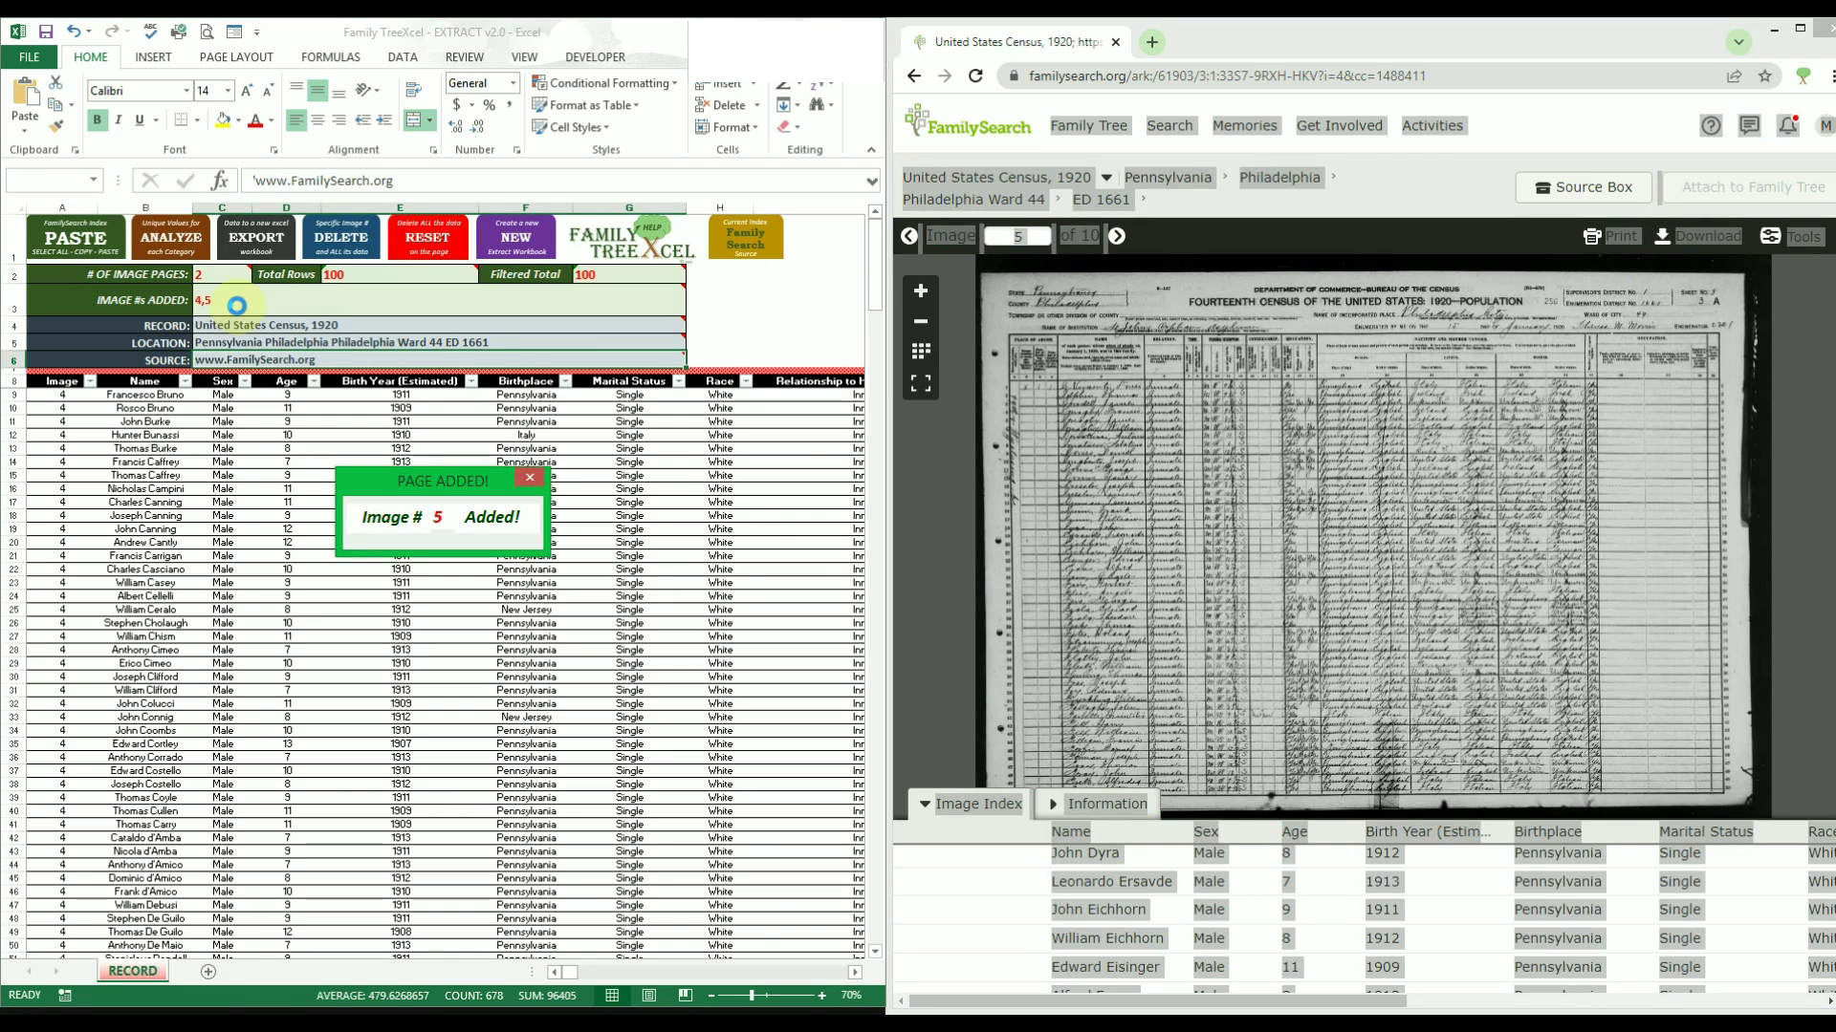
pyautogui.click(1116, 236)
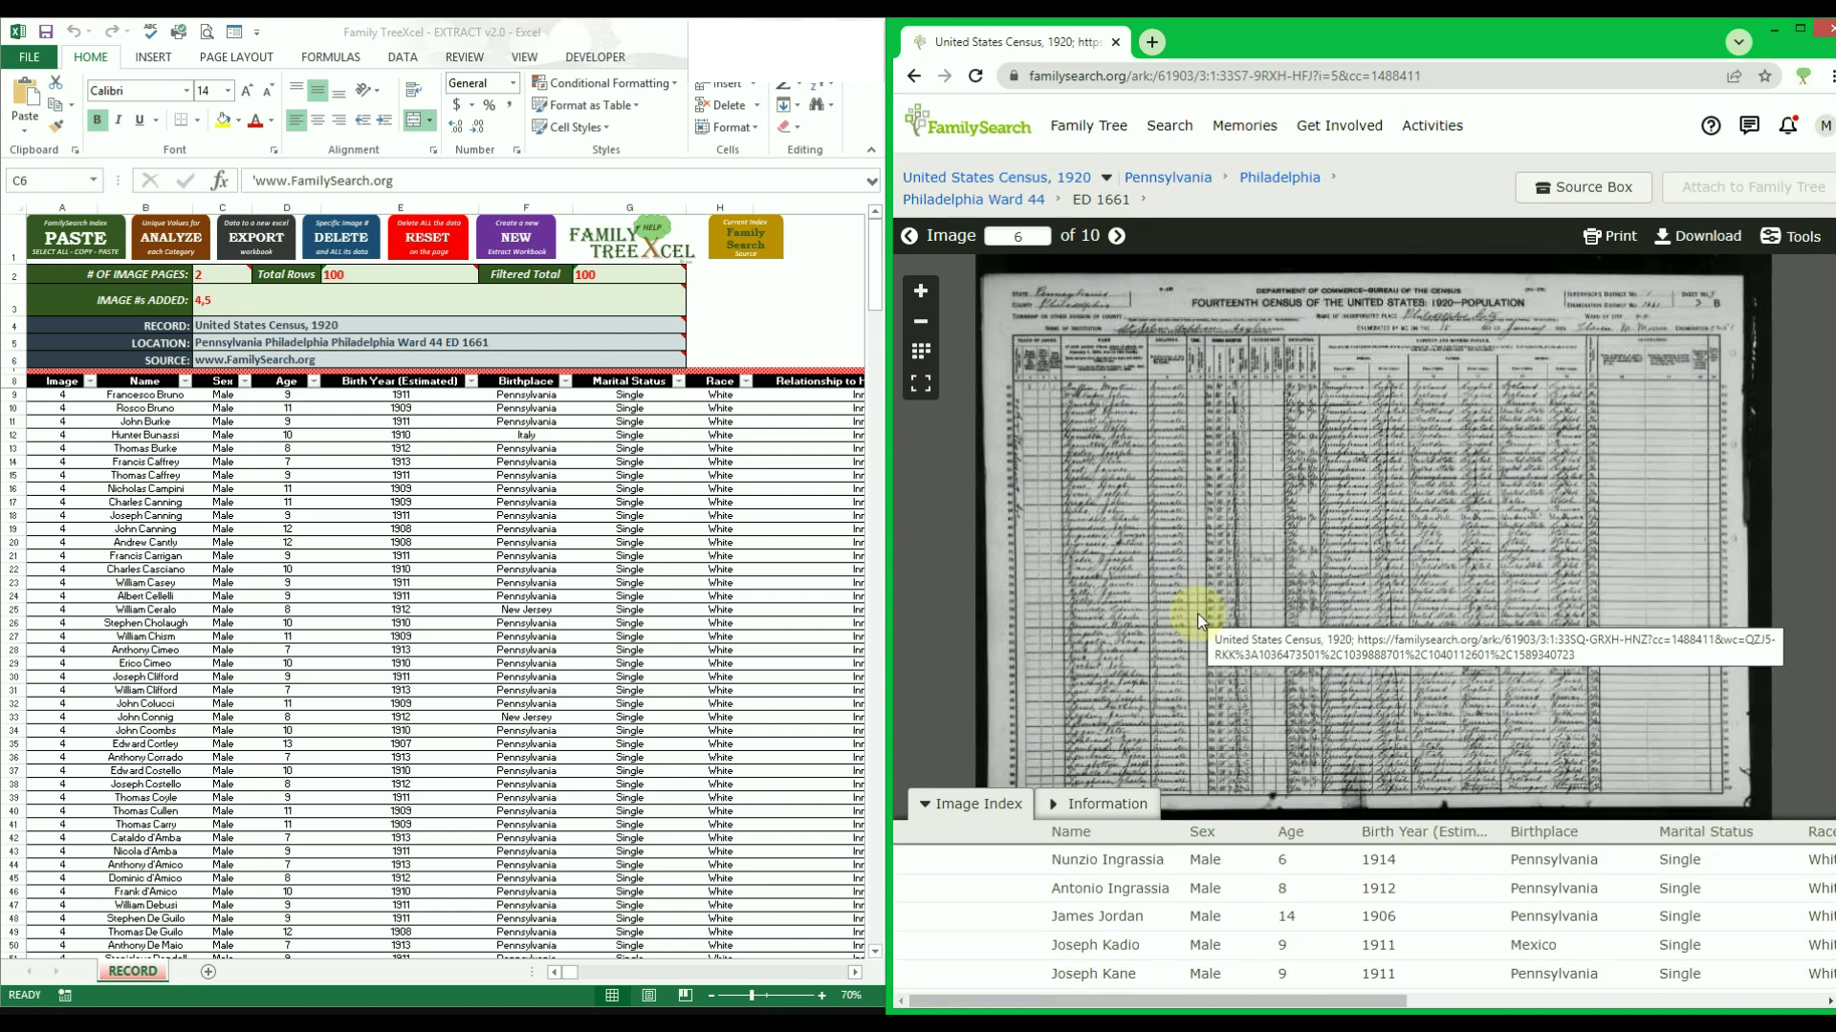
# Select census image 6's page and paste its index into the workbook.
pyautogui.hotkey('ctrl', 'a')
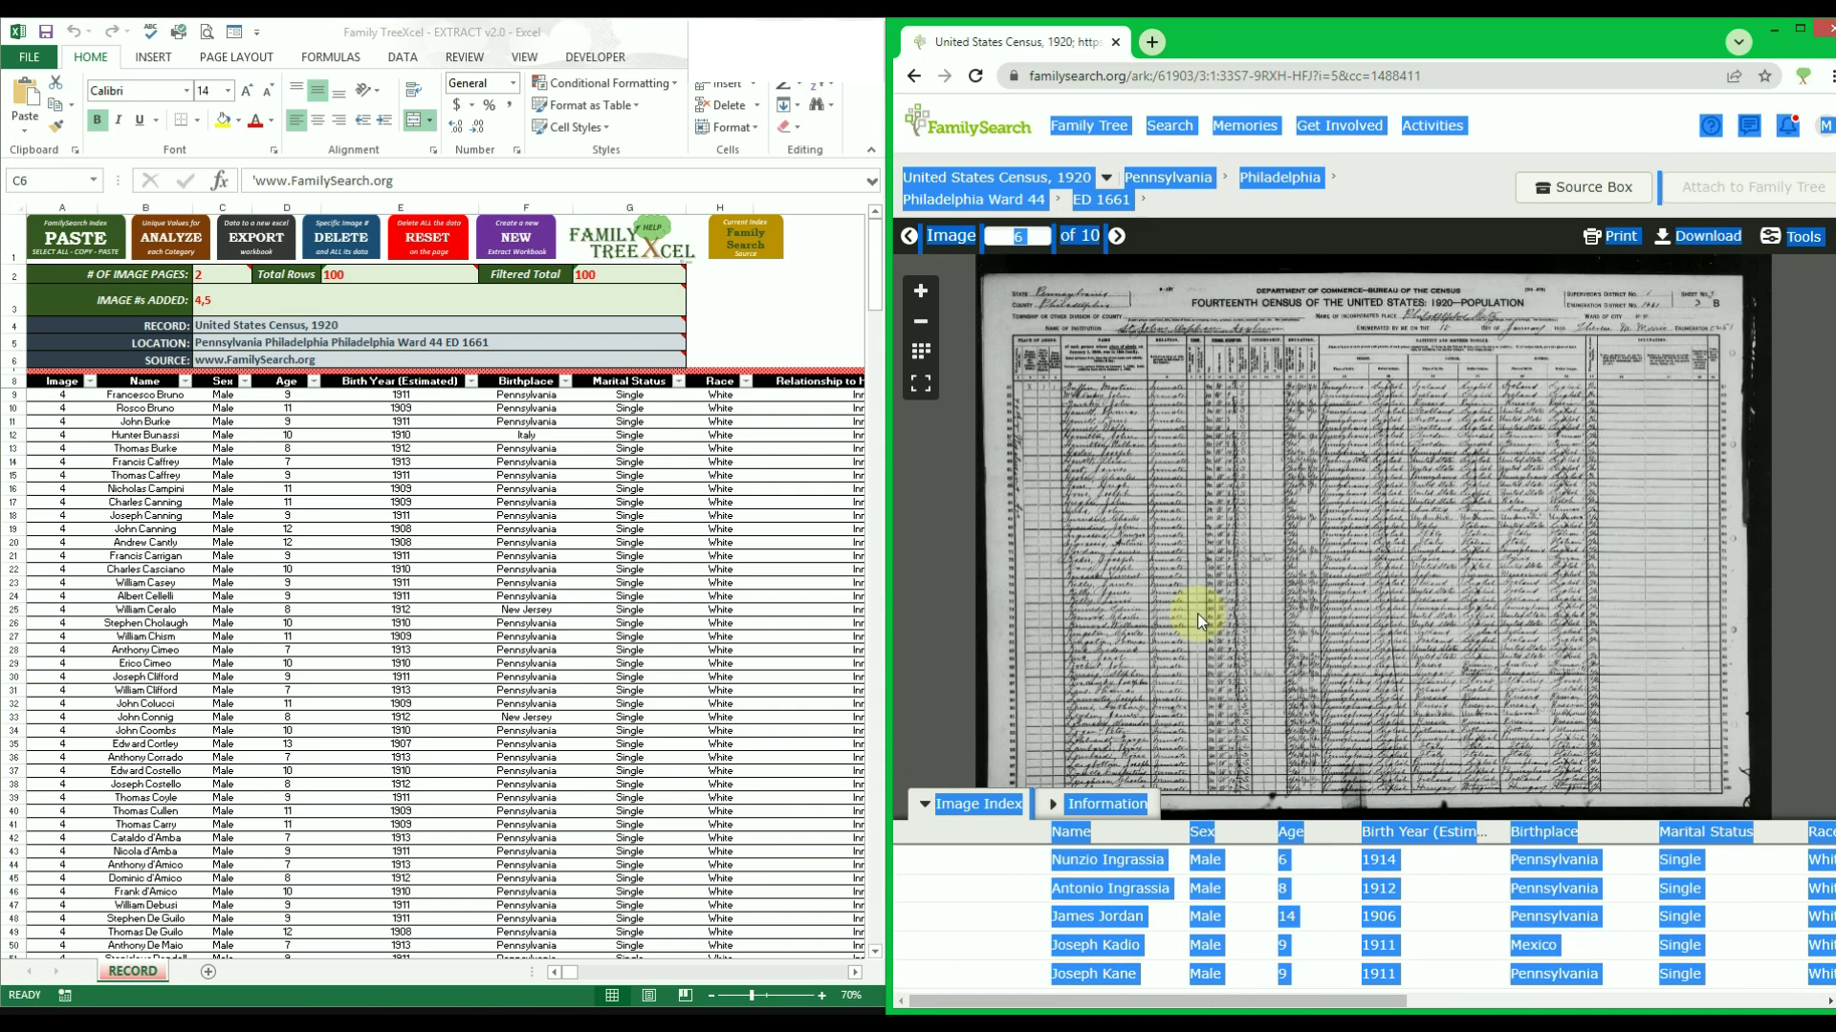
pyautogui.click(84, 234)
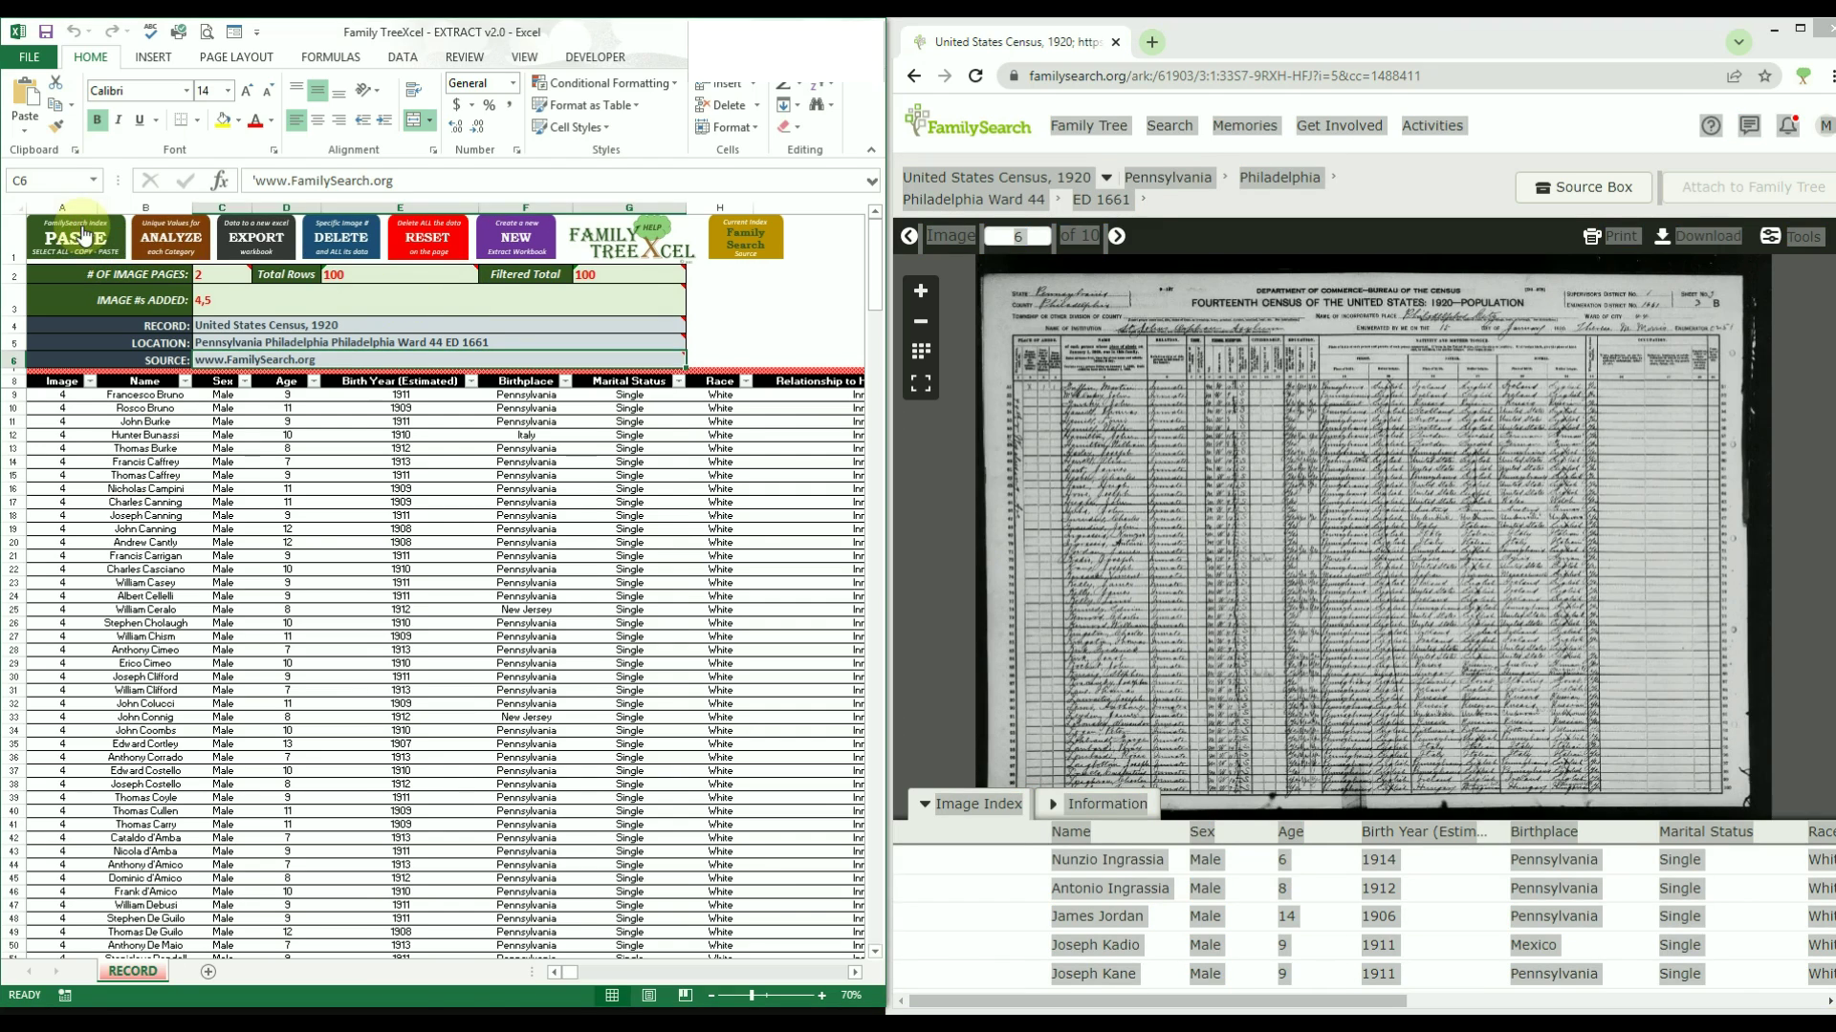